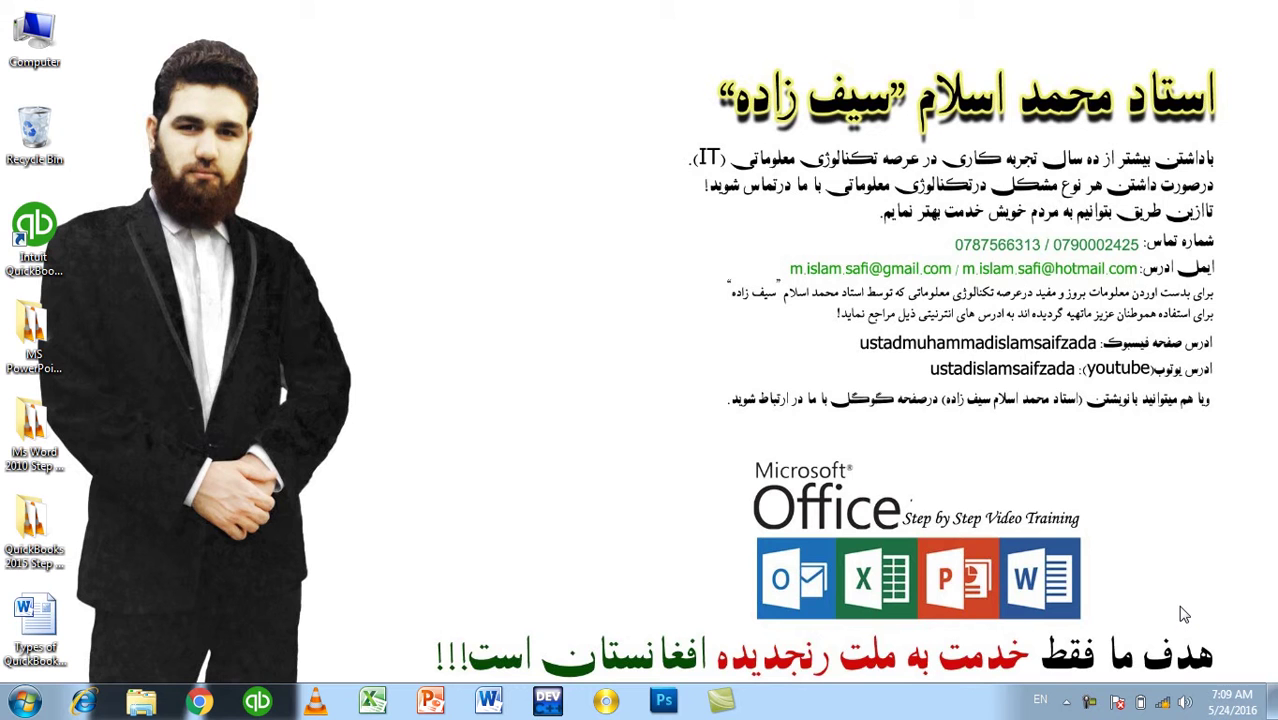
Step: Launch PowerPoint with a blank presentation, browse the Advanced and Language options, then close them unchanged
{"action": "left_click", "coordinate": [430, 700]}
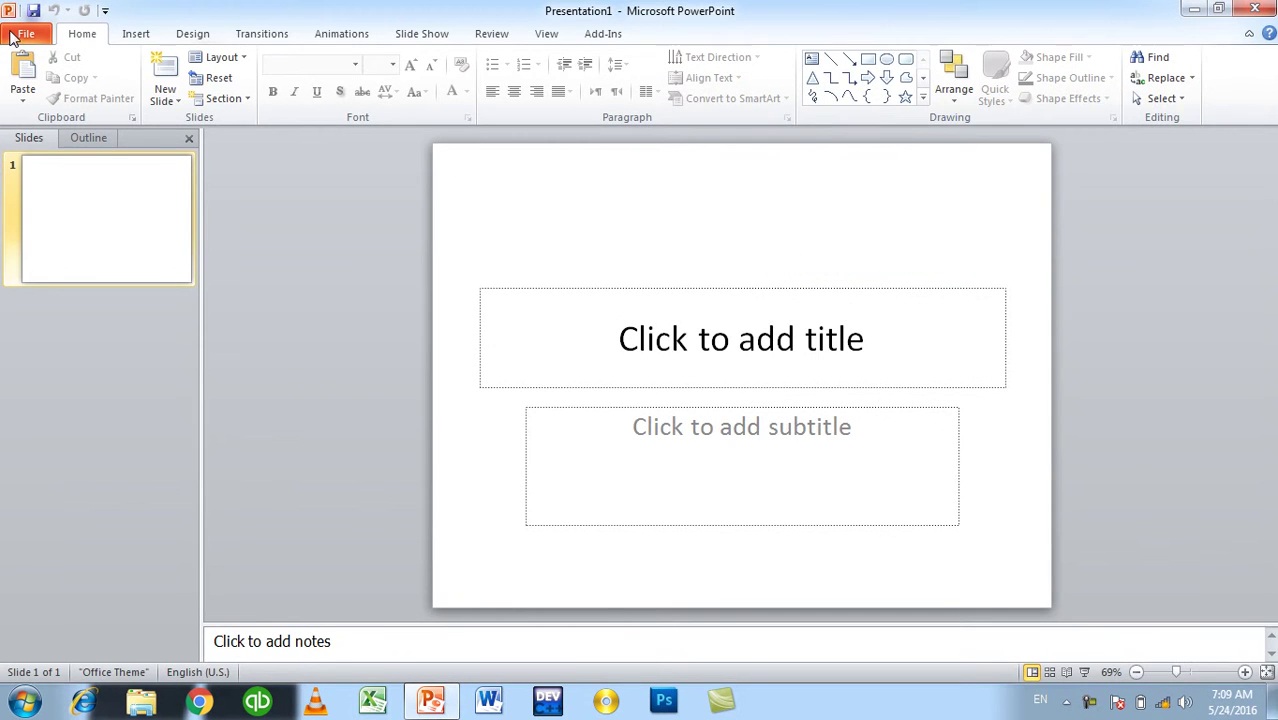
{"action": "left_click", "coordinate": [15, 36]}
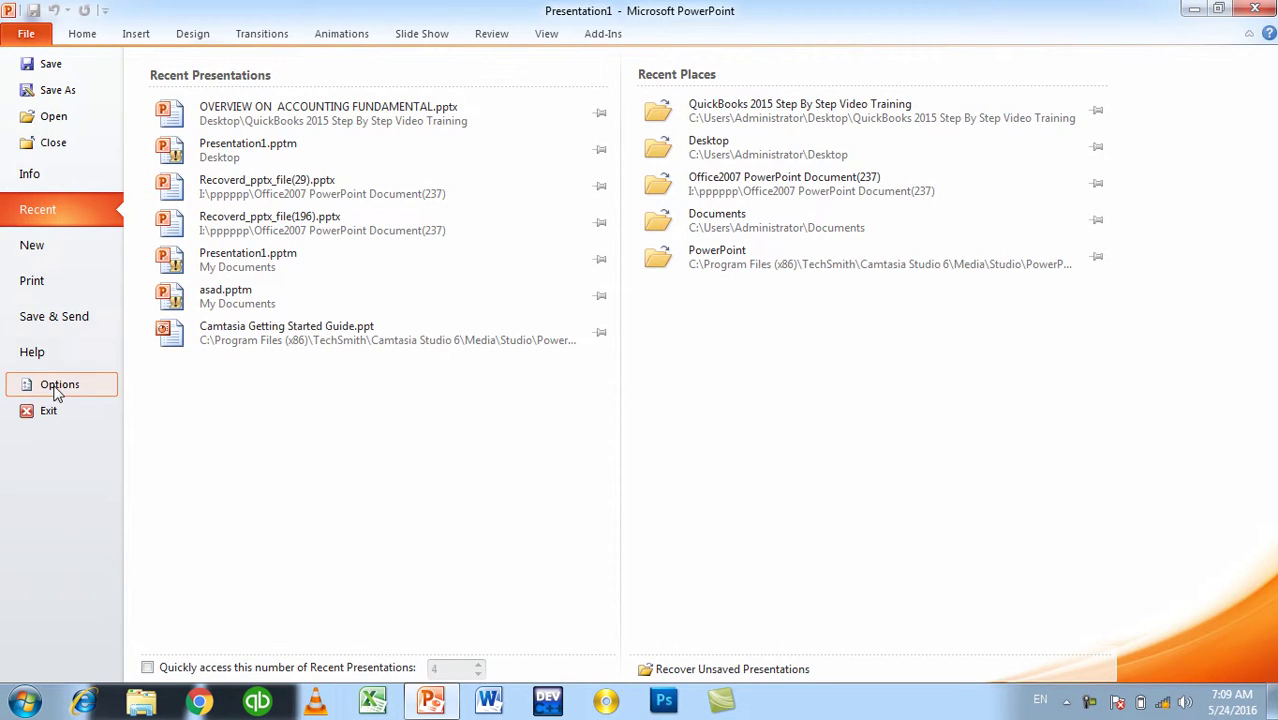
{"action": "left_click", "coordinate": [25, 386]}
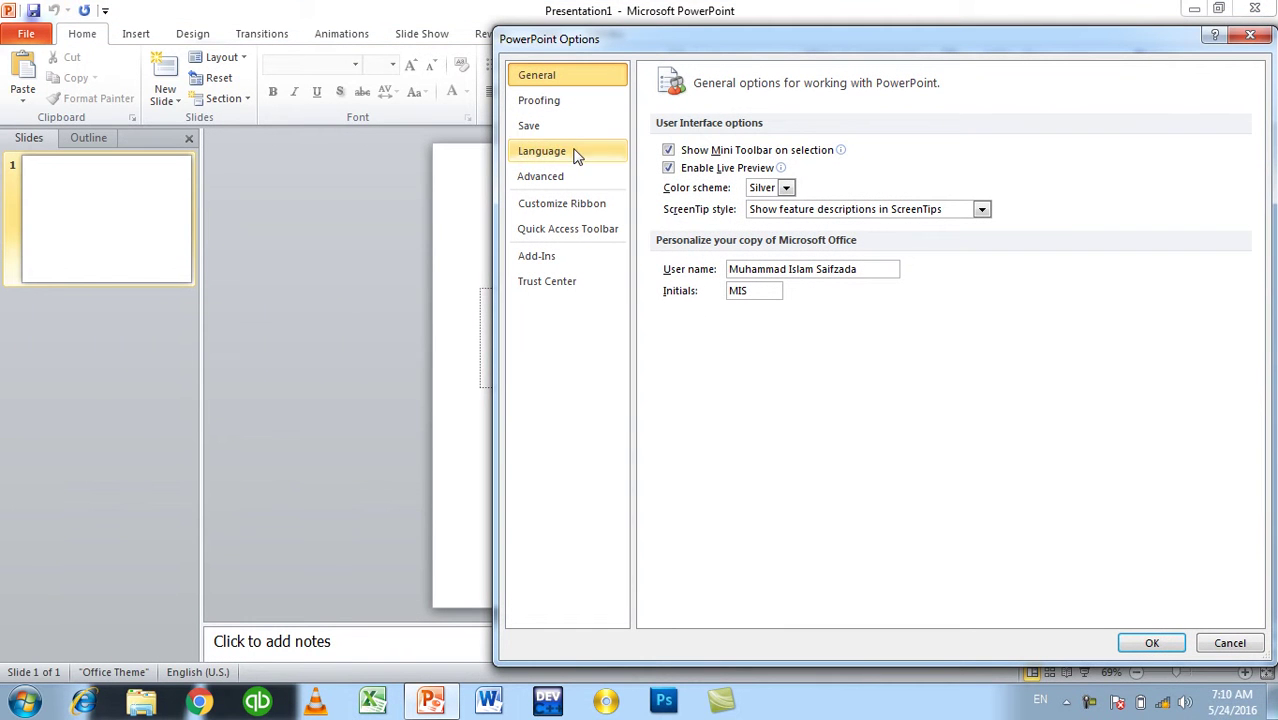
{"action": "left_click", "coordinate": [566, 188]}
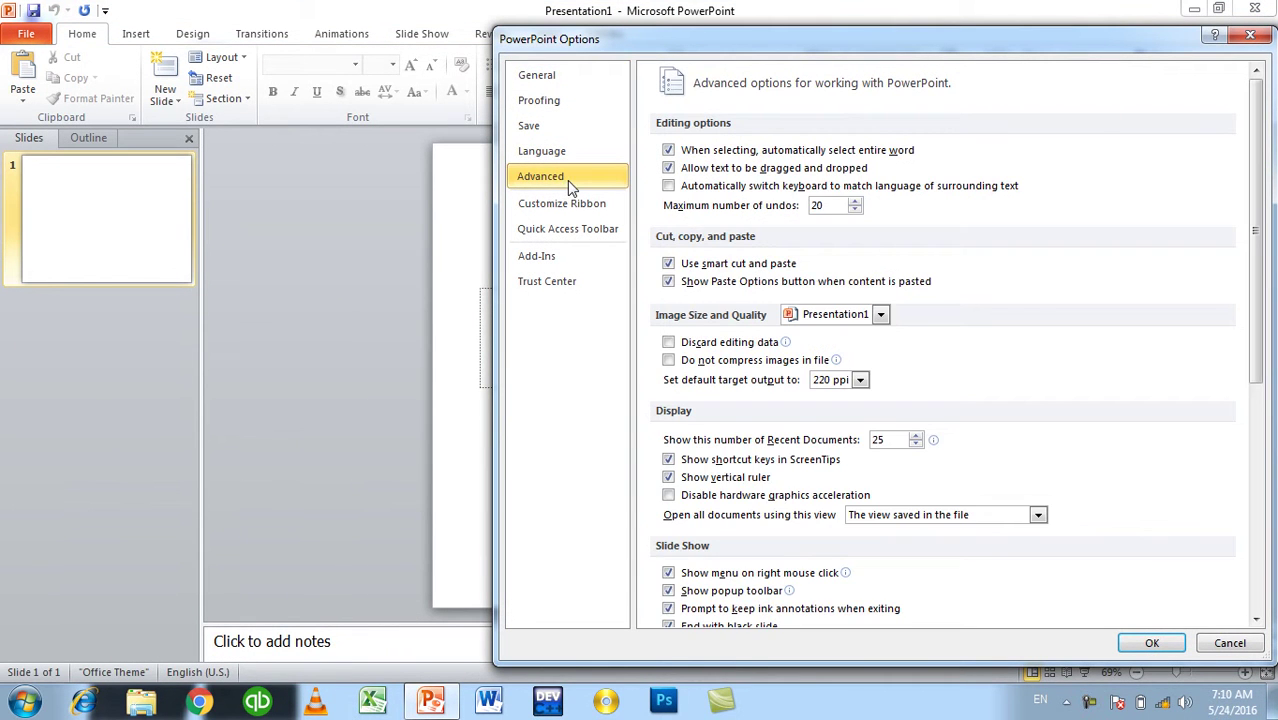
{"action": "left_click", "coordinate": [569, 156]}
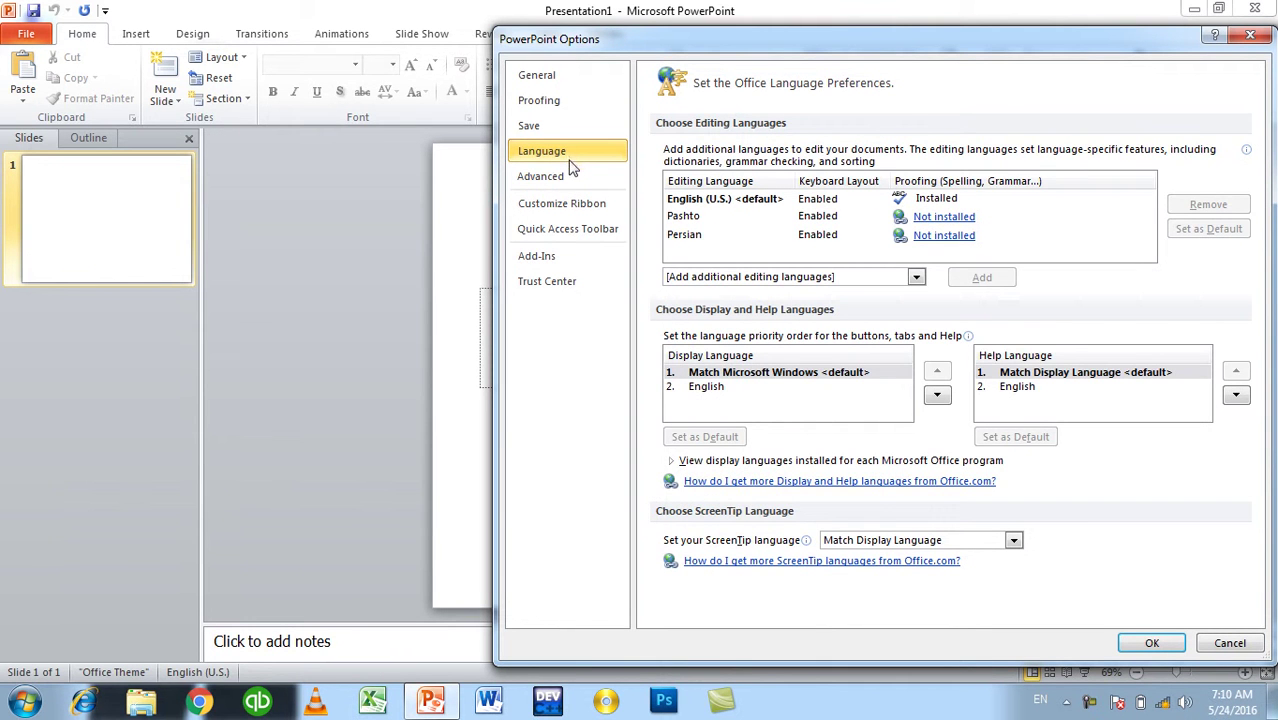
{"action": "left_click", "coordinate": [563, 185]}
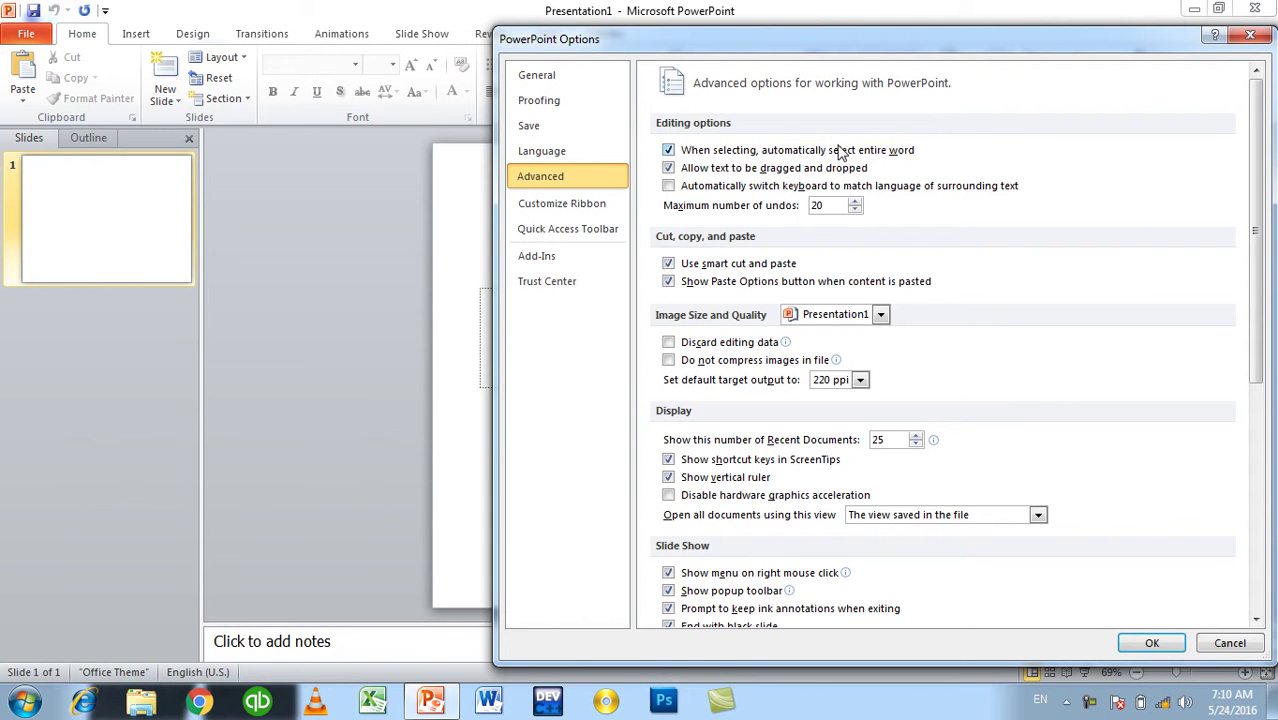
{"action": "key", "text": "Escape"}
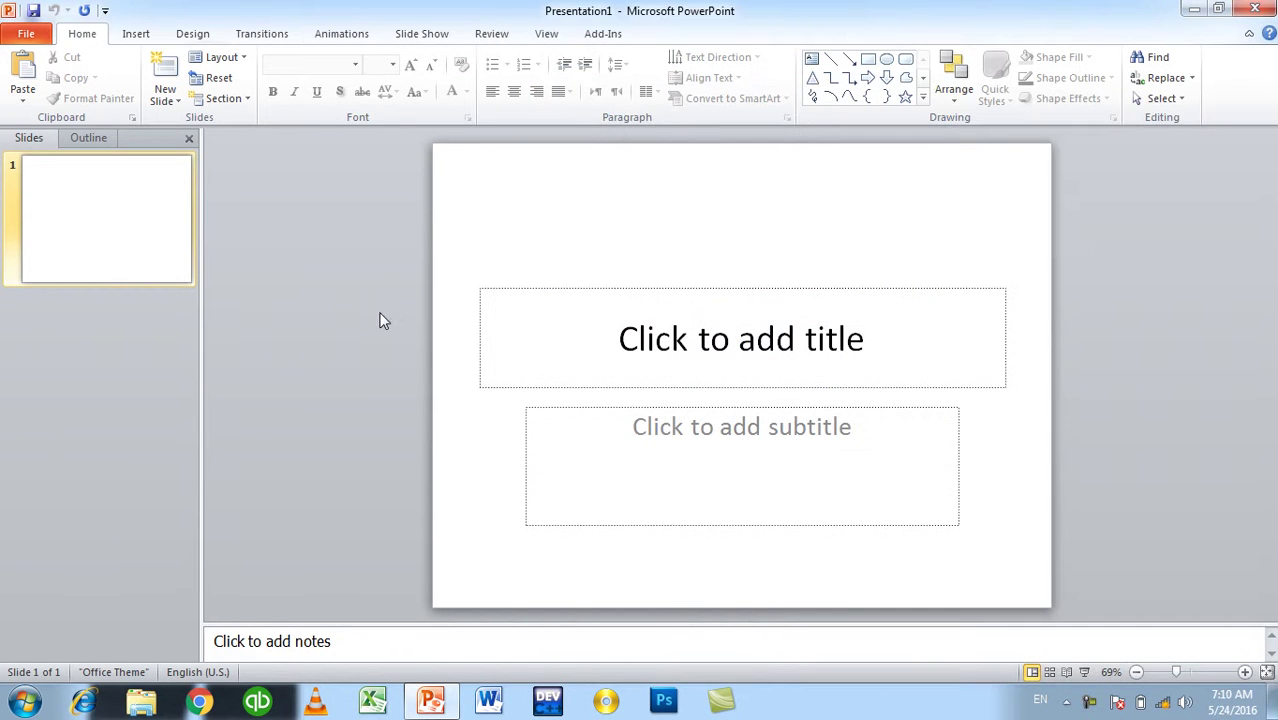
Step: Replace the title slide with a Title and Content slide whose body holds =rand(1) sample sentences
{"action": "left_click", "coordinate": [140, 316]}
{"action": "key", "text": "Return"}
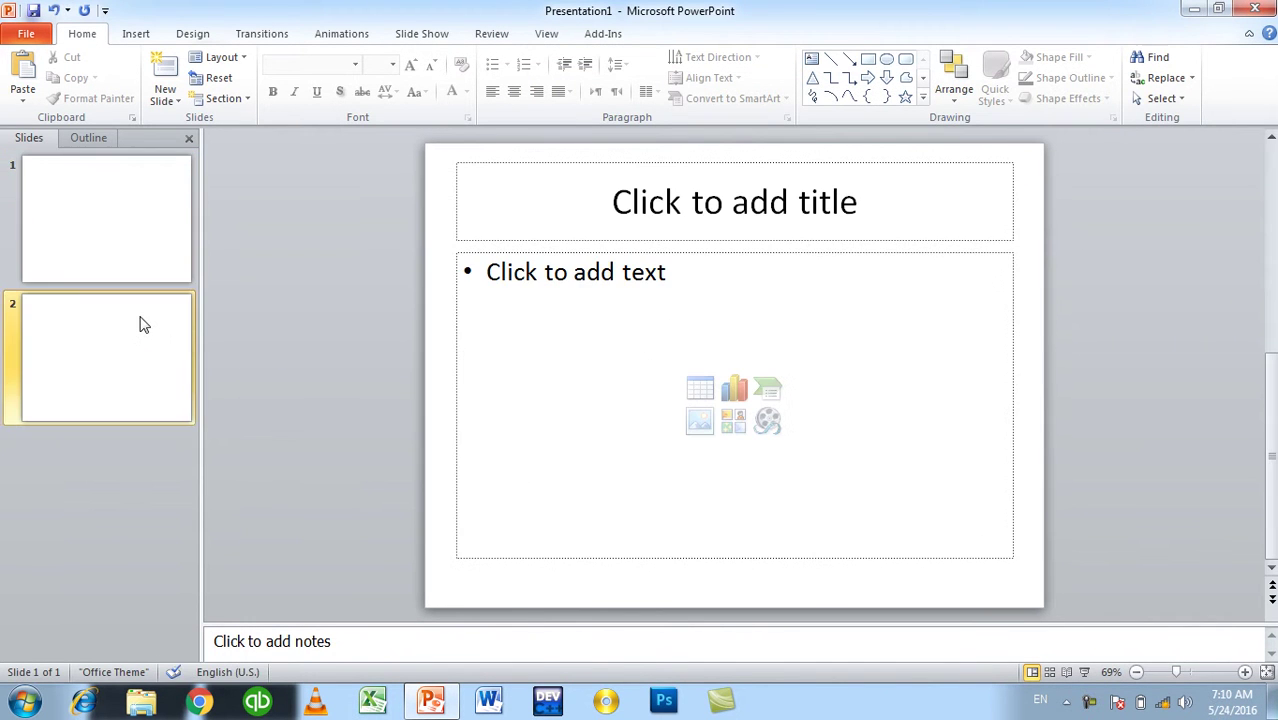
{"action": "left_click", "coordinate": [155, 175]}
{"action": "key", "text": "Delete"}
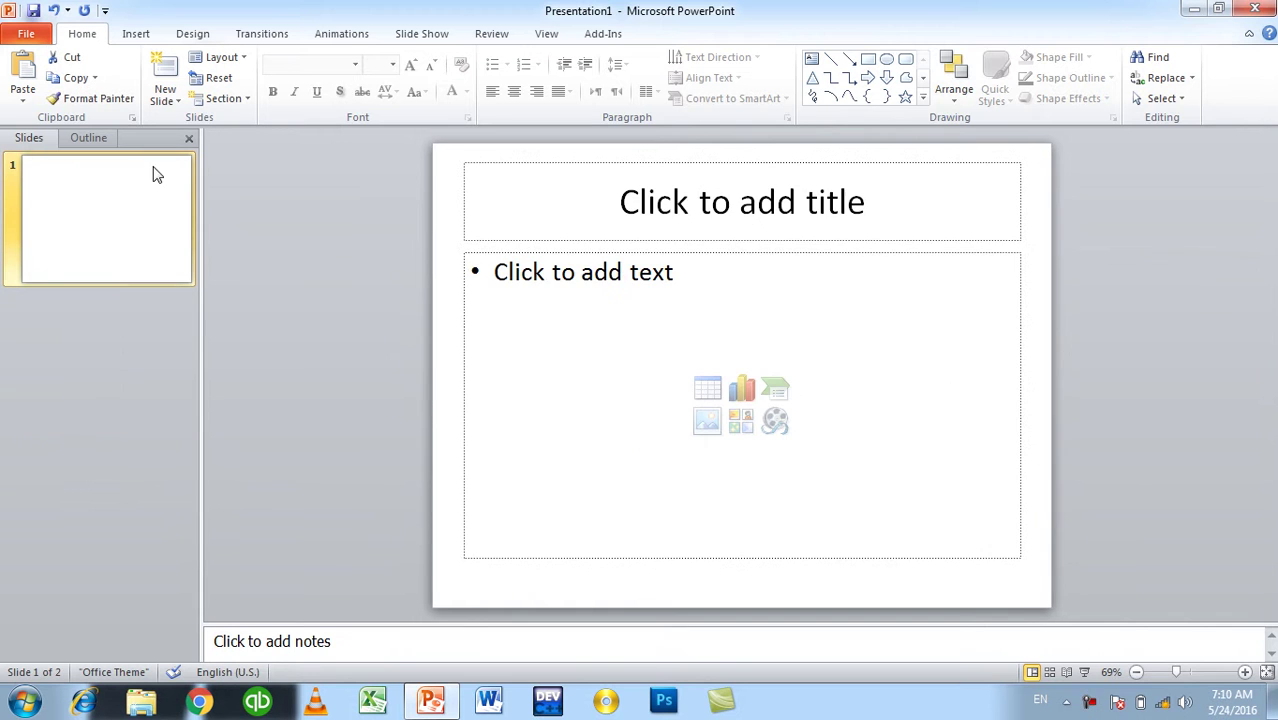
{"action": "left_click", "coordinate": [830, 320]}
{"action": "type", "text": "=rand(1)"}
{"action": "key", "text": "Return"}
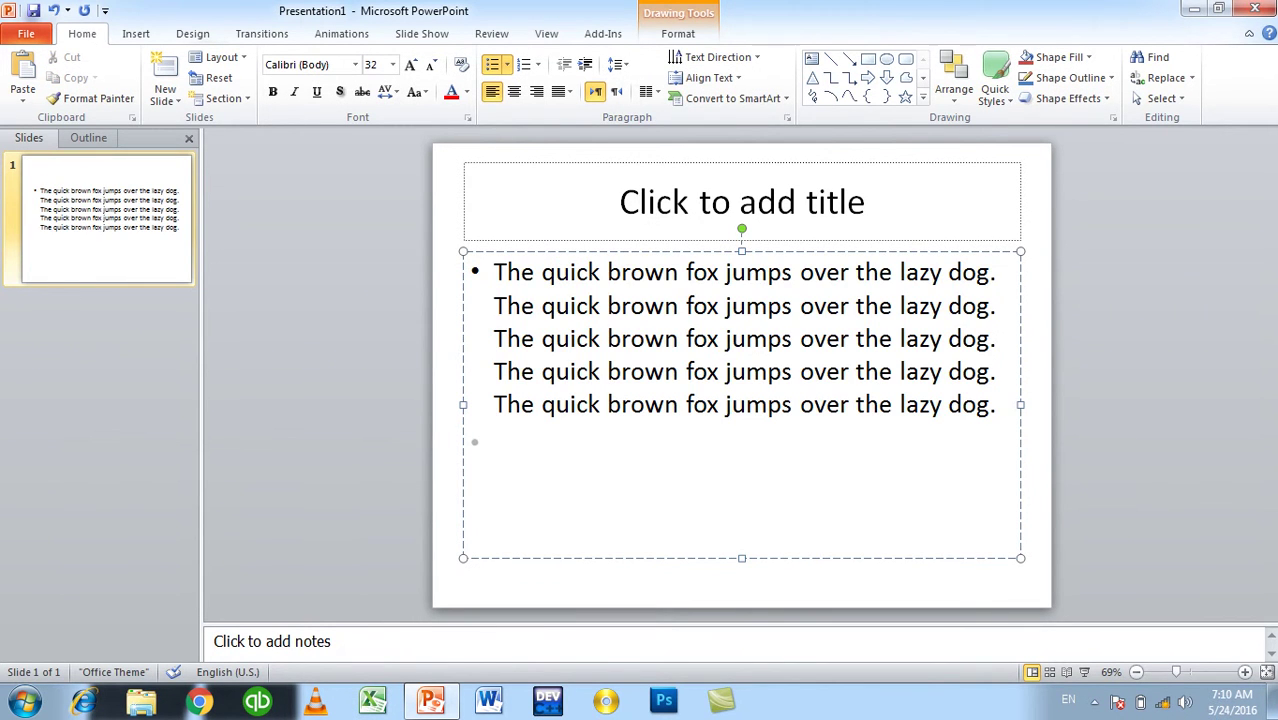
Step: Title the slide 'Afghanistan is my Country'
{"action": "left_click", "coordinate": [922, 187]}
{"action": "type", "text": "Afghanistan"}
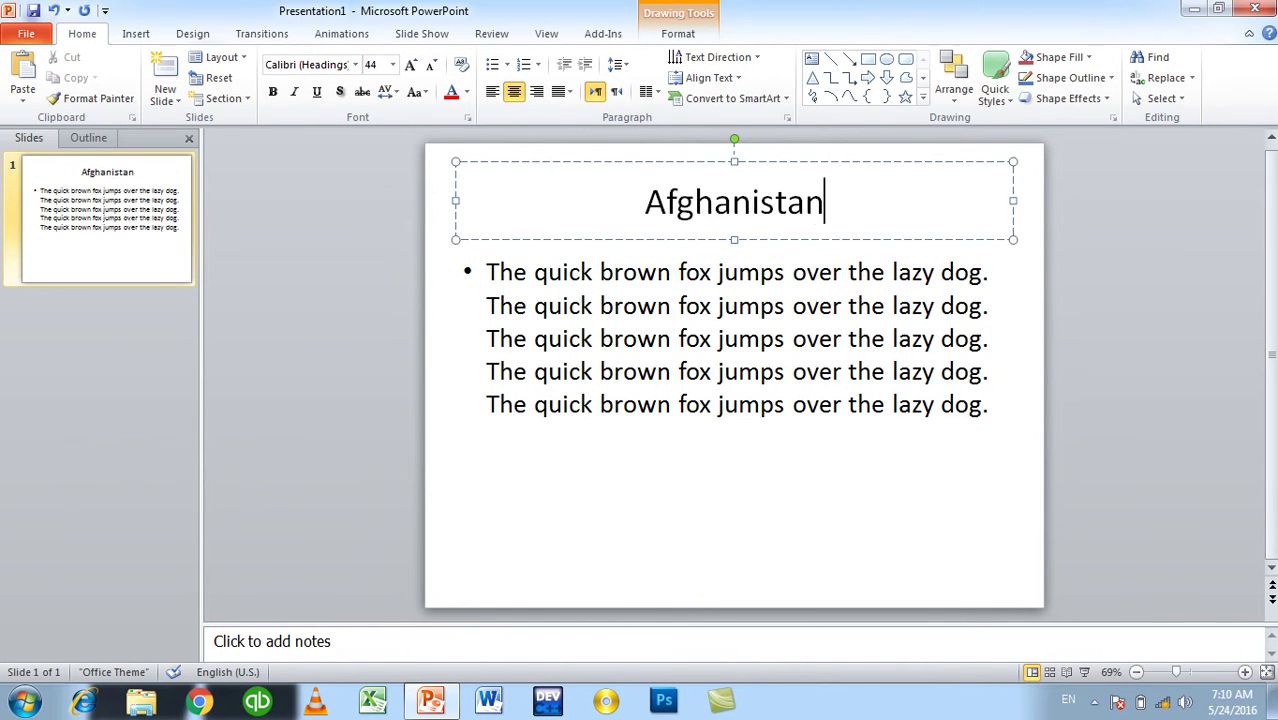
{"action": "left_click", "coordinate": [922, 300]}
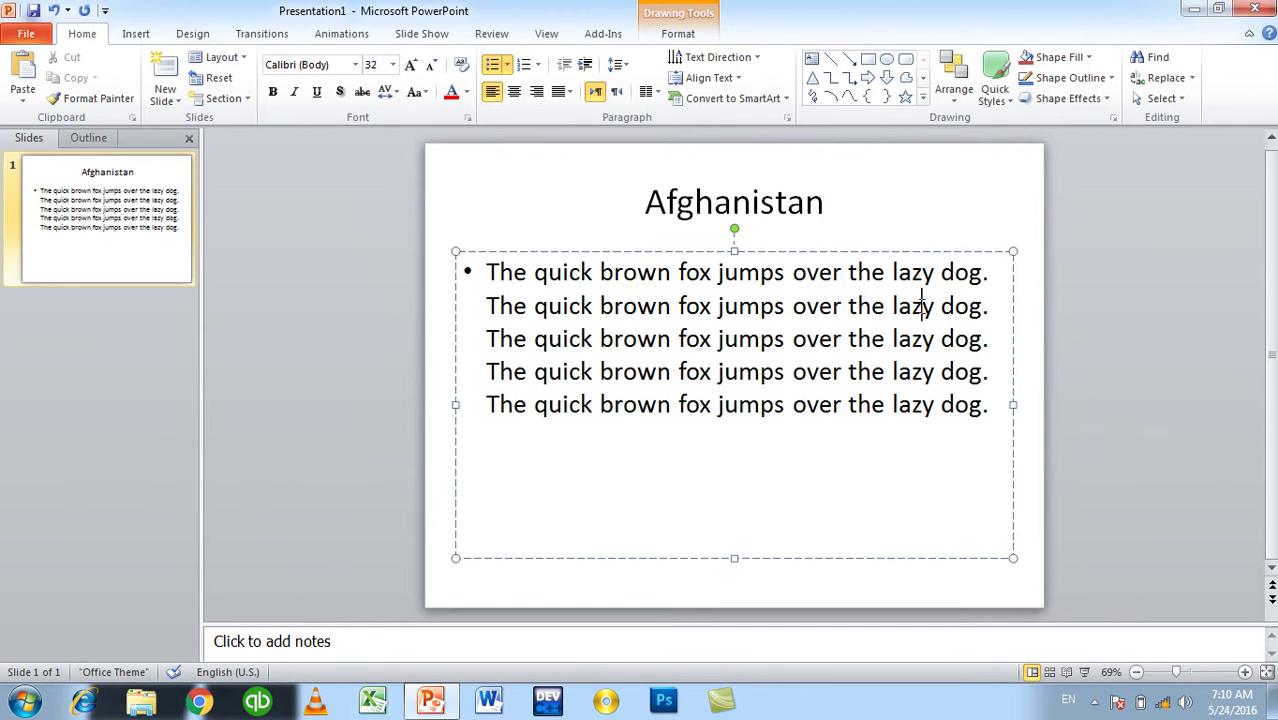
{"action": "left_click", "coordinate": [760, 218]}
{"action": "left_click", "coordinate": [833, 207]}
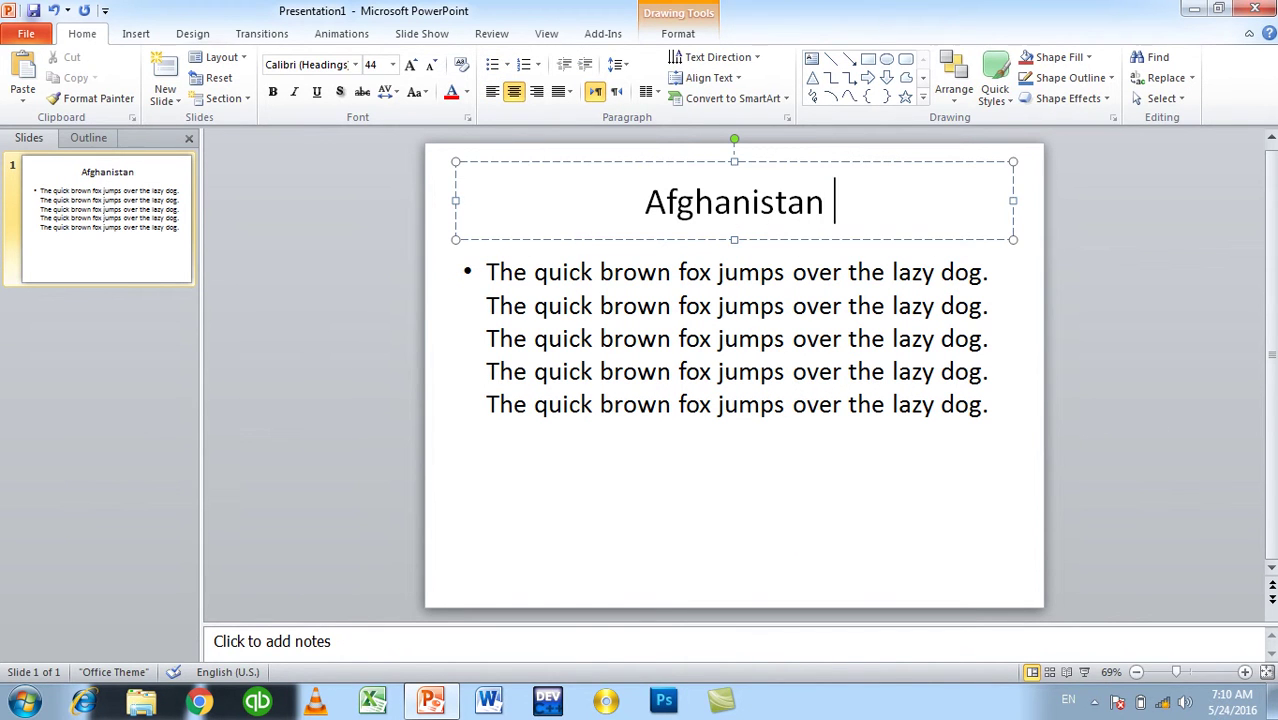
{"action": "type", "text": "is mu"}
{"action": "key", "text": "BackSpace"}
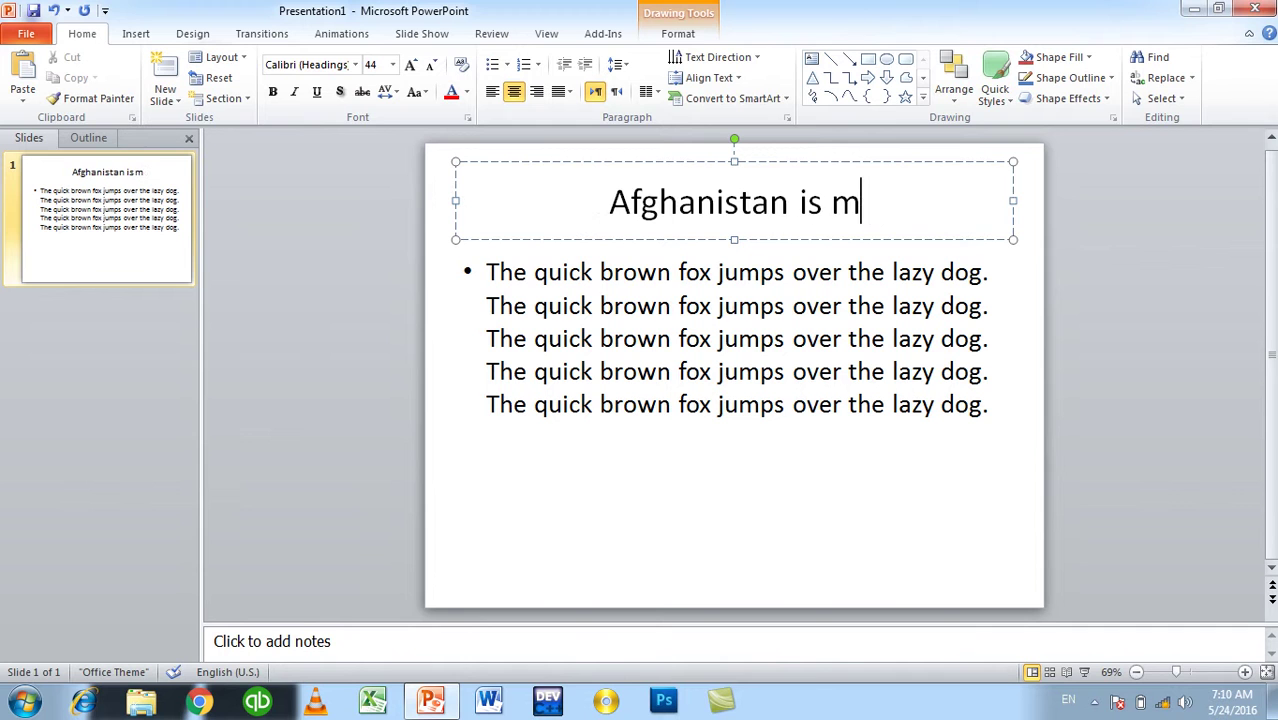
{"action": "type", "text": "y Country"}
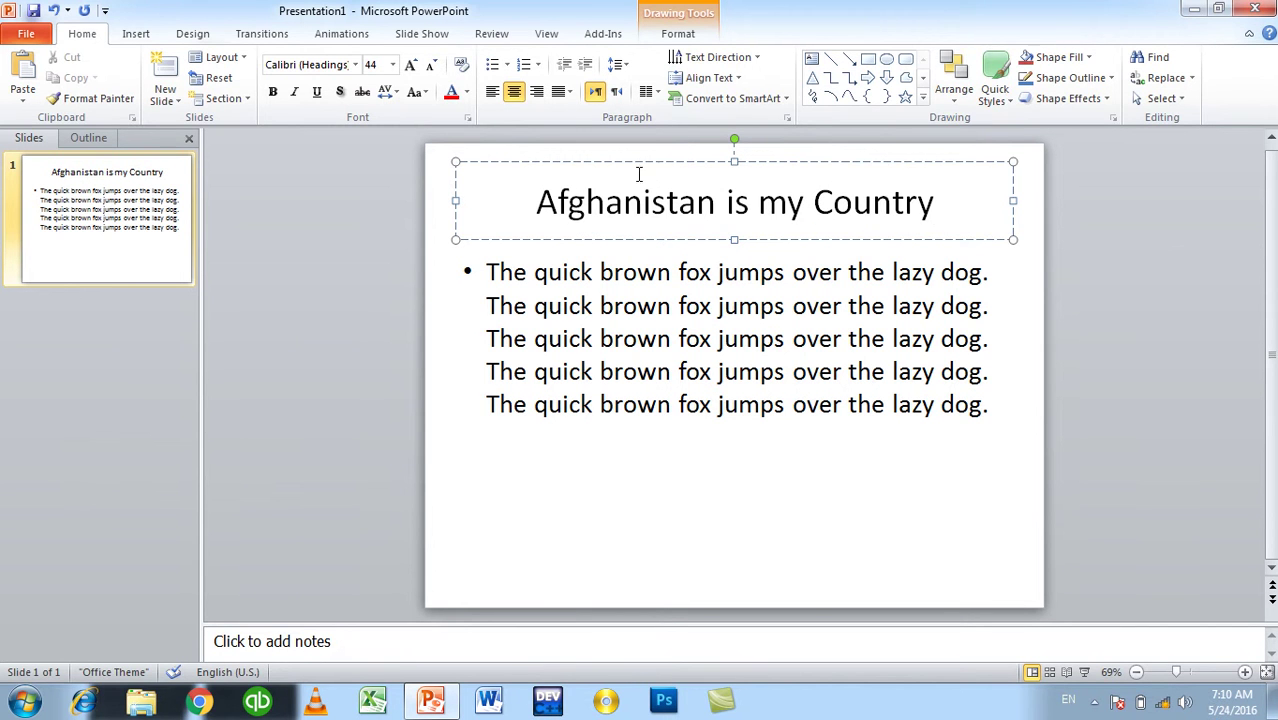
Step: Drag-select parts of the 'Afghanistan is my Country' title to test selection, then open File Info
{"action": "left_click", "coordinate": [537, 199]}
{"action": "left_click_drag", "start_coordinate": [537, 197], "coordinate": [692, 197]}
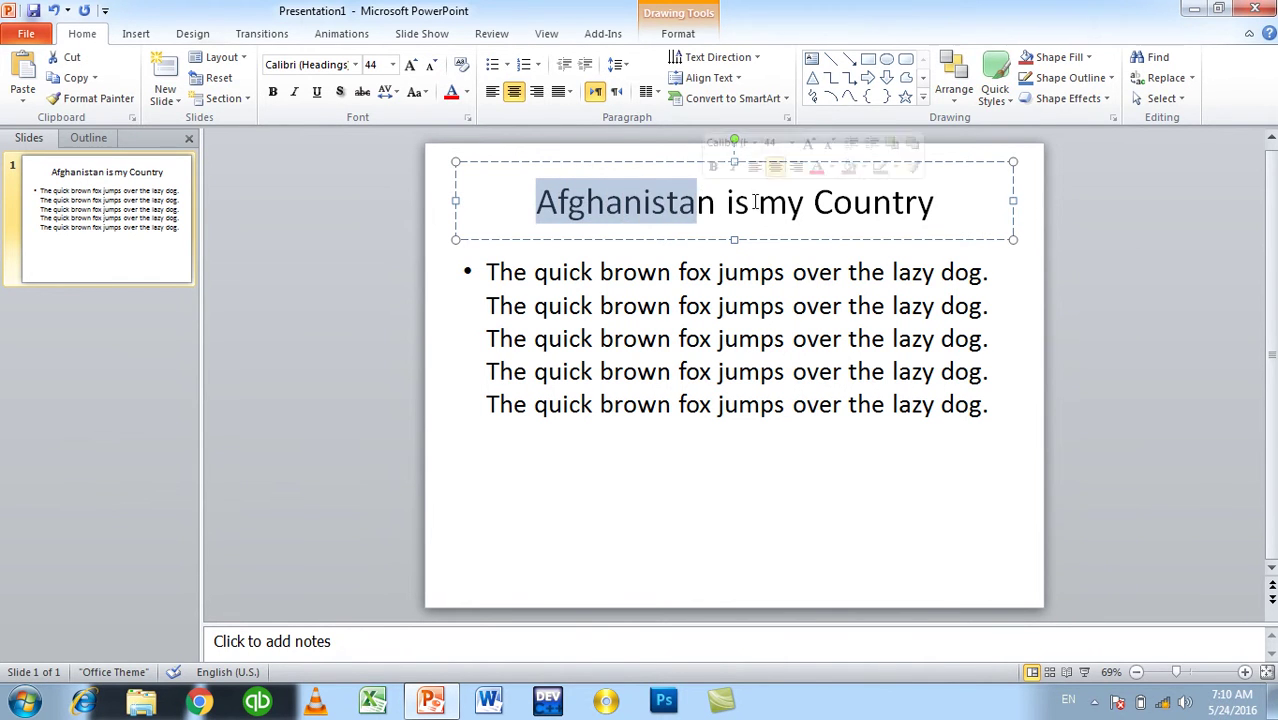
{"action": "left_click", "coordinate": [784, 205]}
{"action": "left_click_drag", "start_coordinate": [541, 200], "coordinate": [835, 207]}
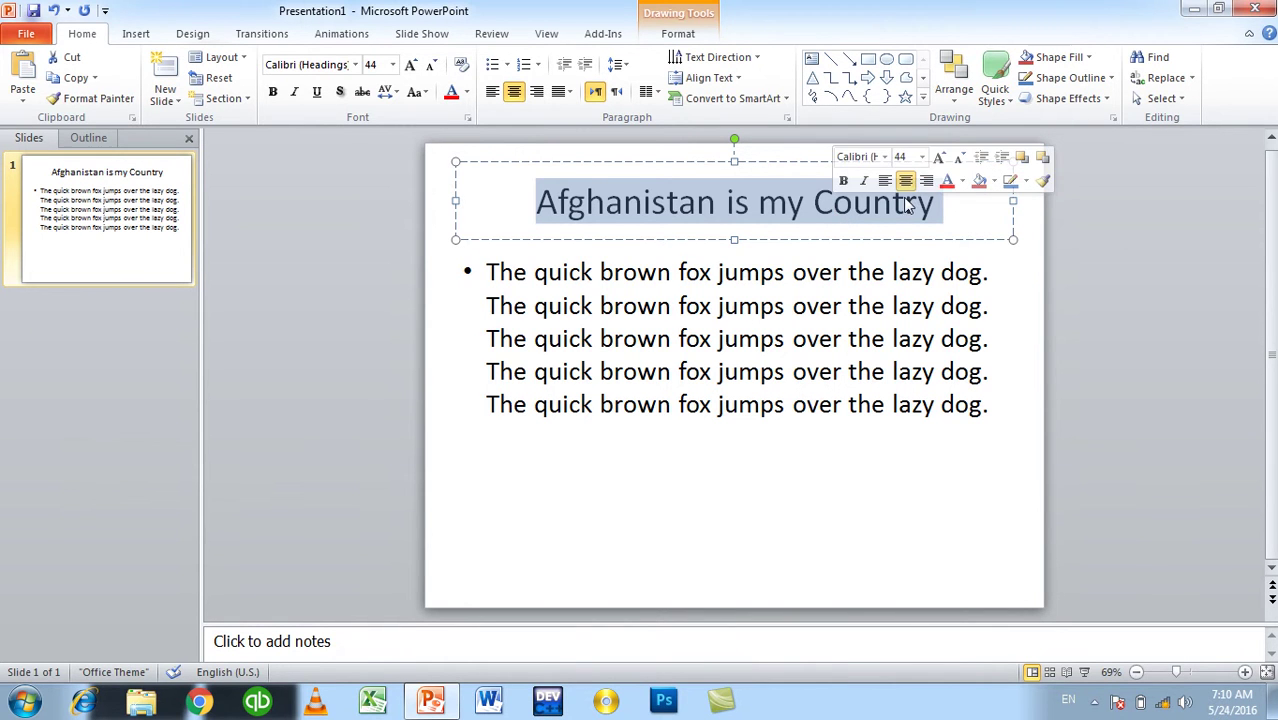
{"action": "left_click", "coordinate": [966, 216]}
{"action": "left_click_drag", "start_coordinate": [954, 211], "coordinate": [708, 200]}
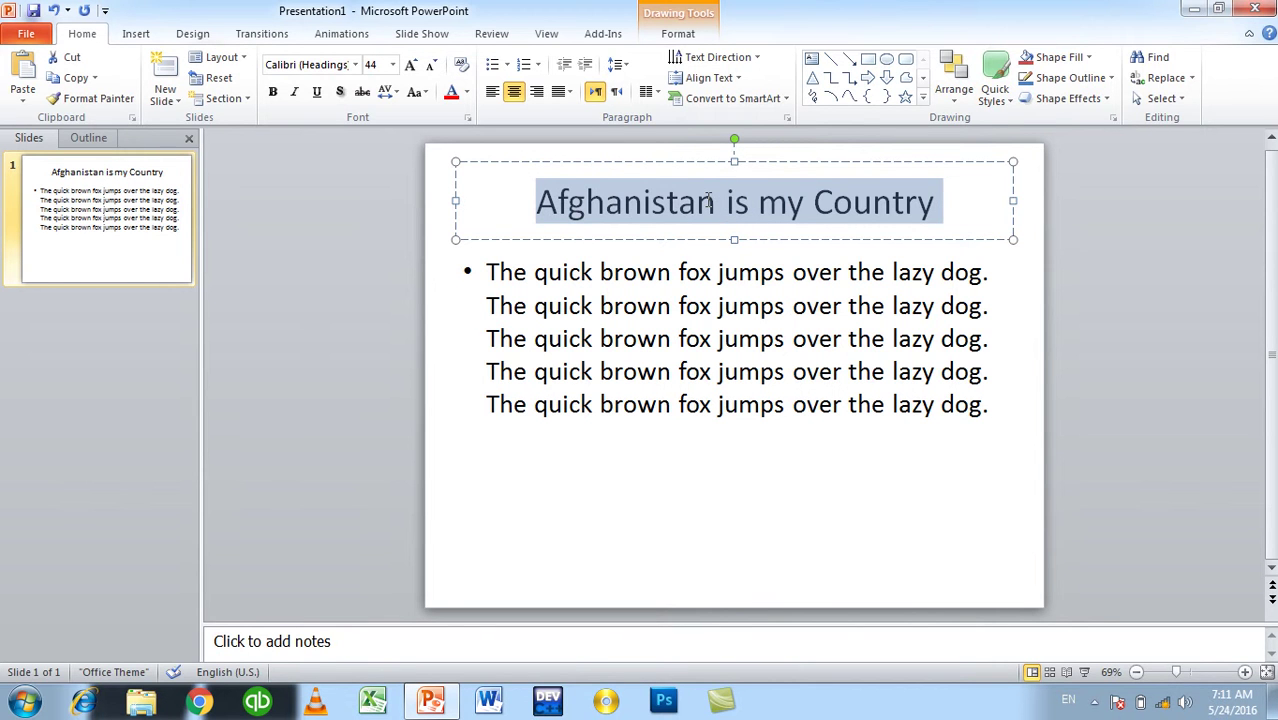
{"action": "left_click", "coordinate": [726, 340]}
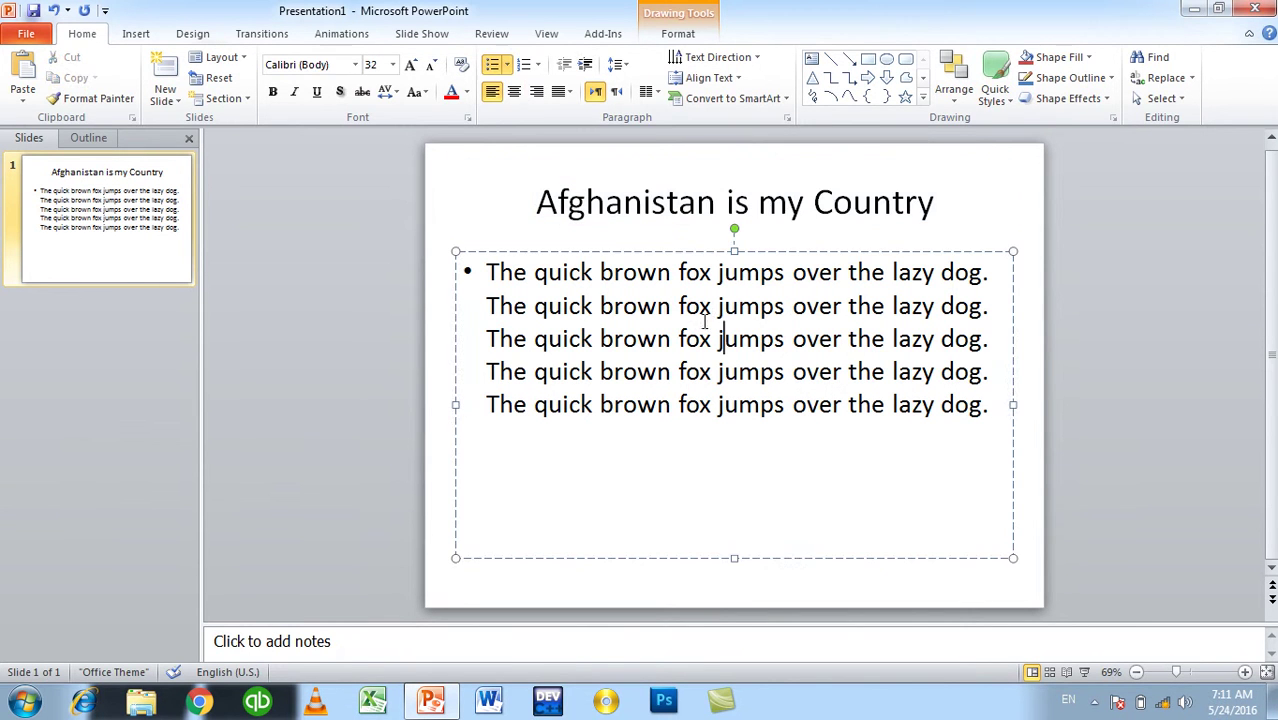
{"action": "left_click", "coordinate": [26, 33]}
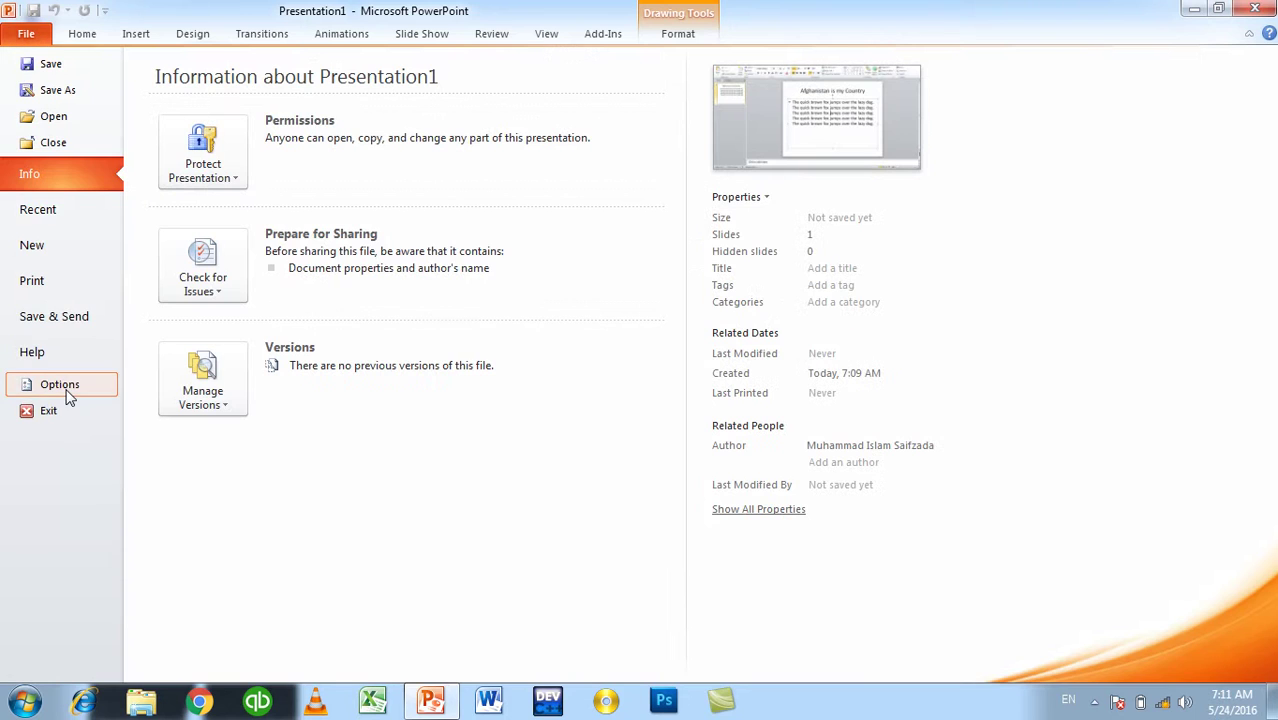
Step: Uncheck 'When selecting, automatically select entire word' in Advanced options and apply with OK
{"action": "left_click", "coordinate": [45, 381]}
{"action": "left_click", "coordinate": [569, 178]}
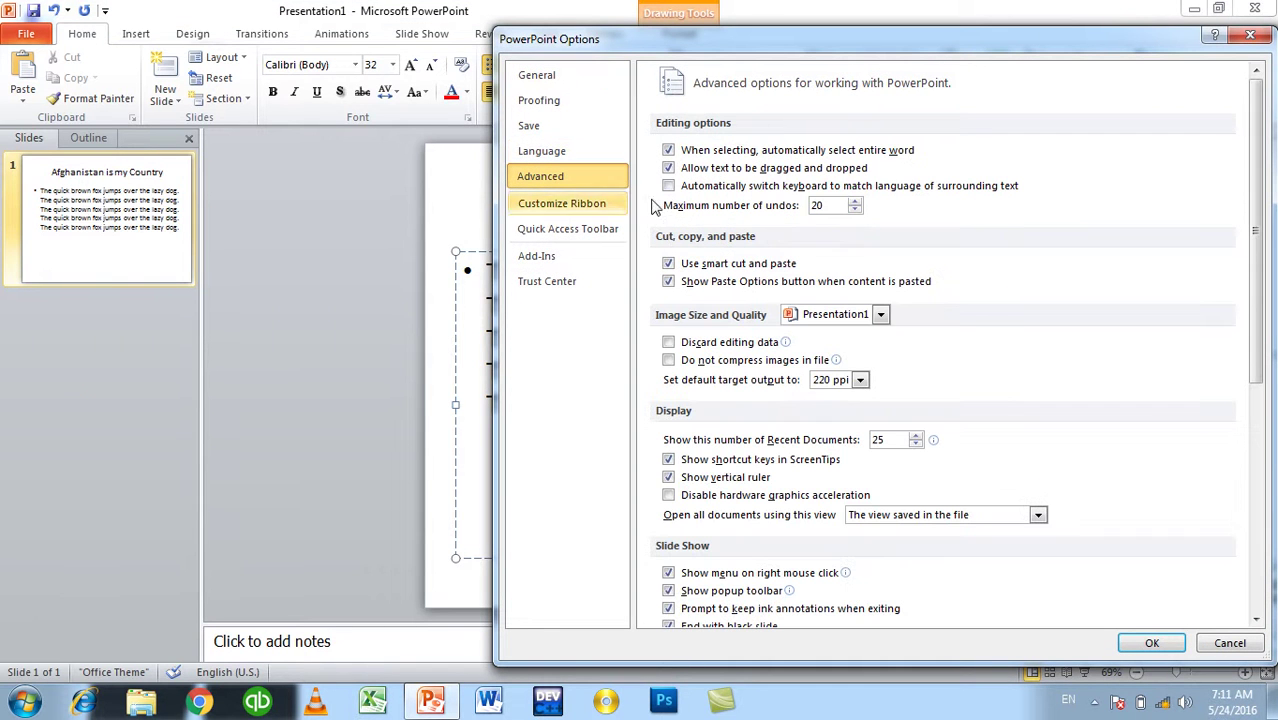
{"action": "left_click", "coordinate": [704, 152]}
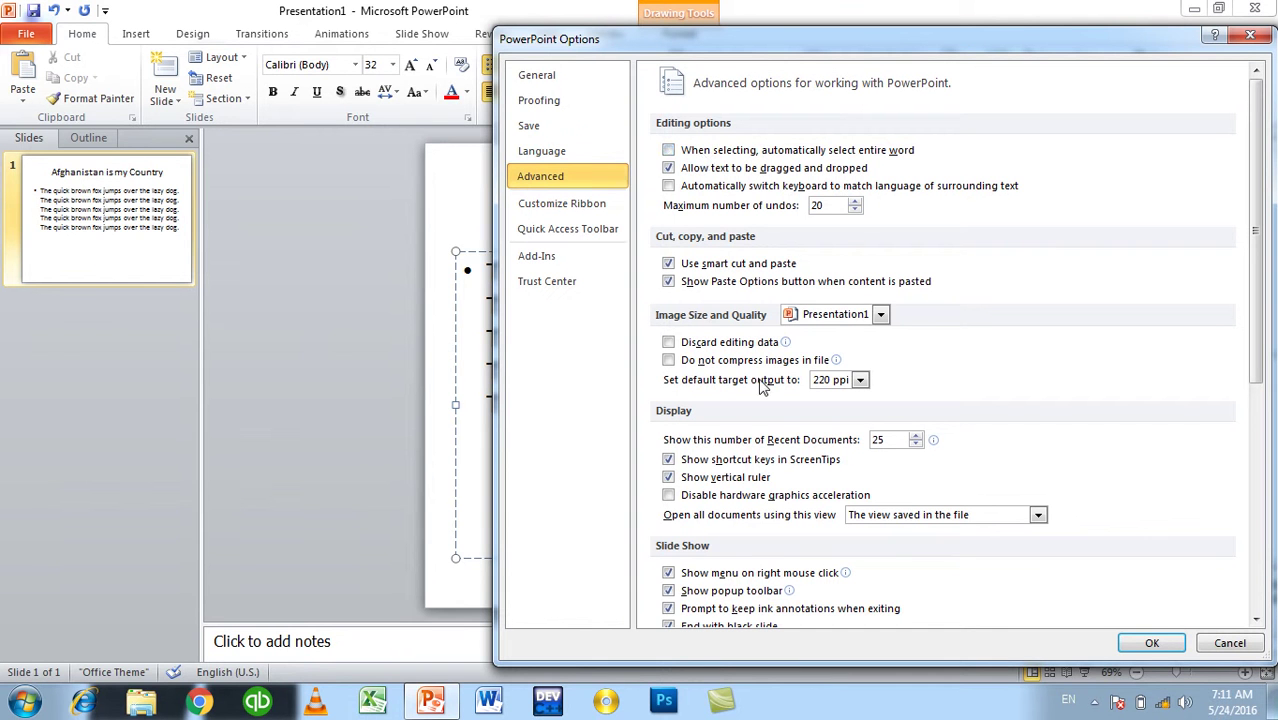
{"action": "left_click", "coordinate": [1156, 634]}
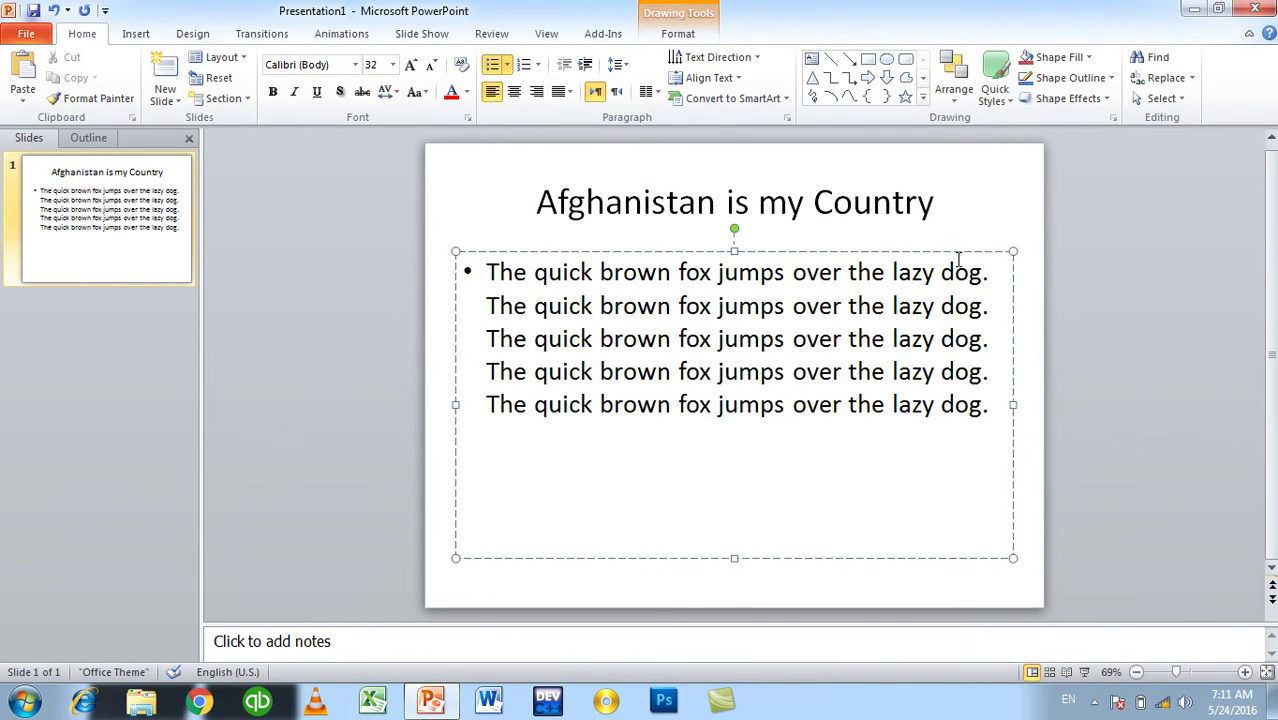
Step: Test partial selection in the title, then reopen Advanced options and close them with Esc
{"action": "left_click_drag", "start_coordinate": [937, 206], "coordinate": [528, 201]}
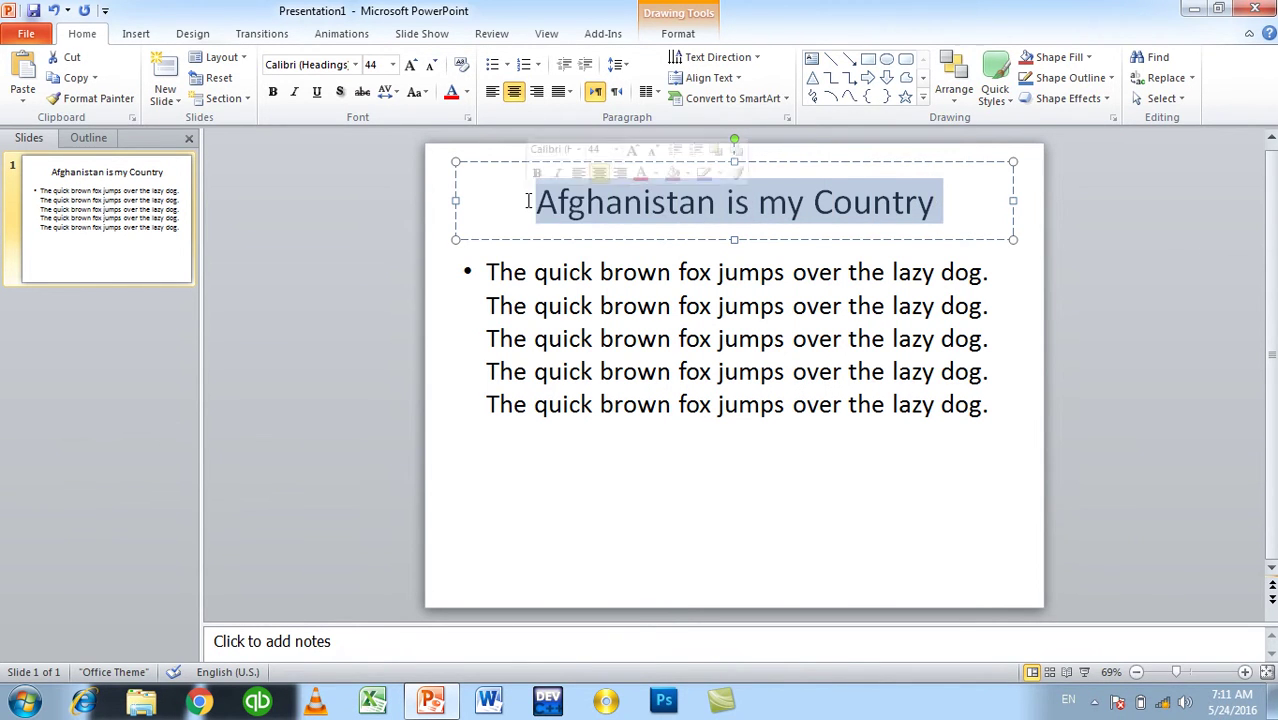
{"action": "left_click", "coordinate": [339, 350]}
{"action": "left_click", "coordinate": [26, 33]}
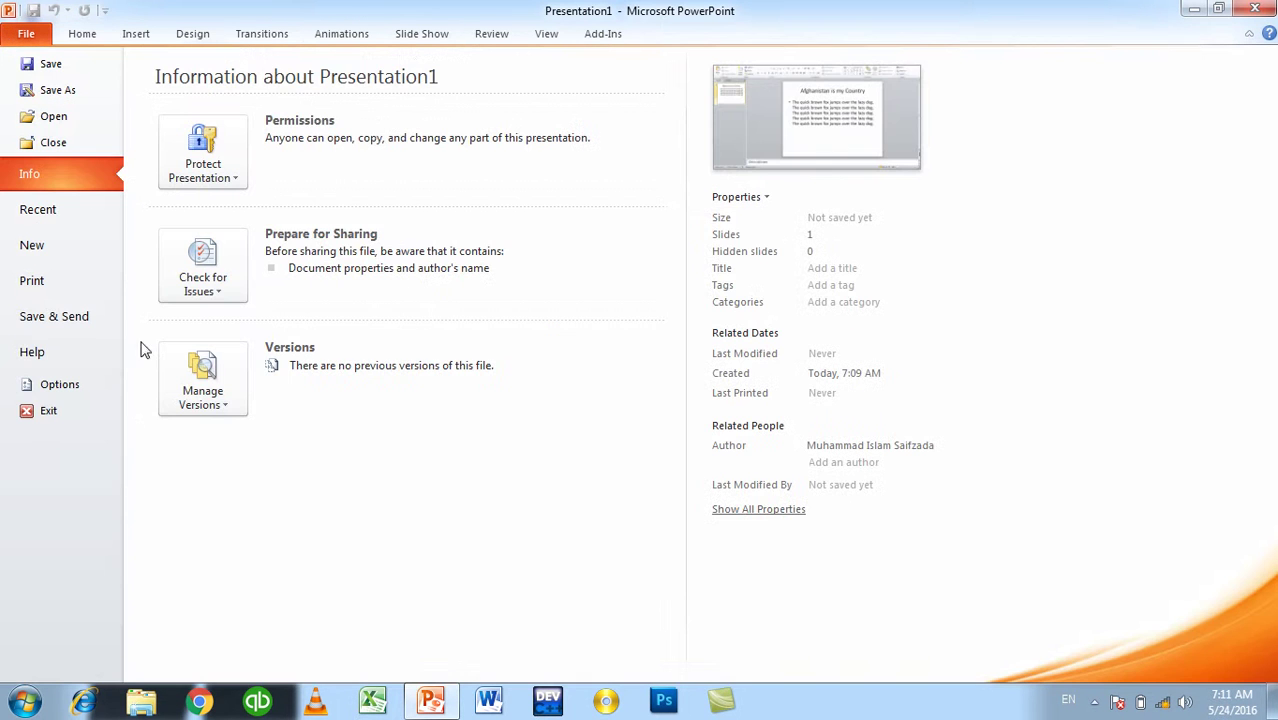
{"action": "left_click", "coordinate": [116, 388]}
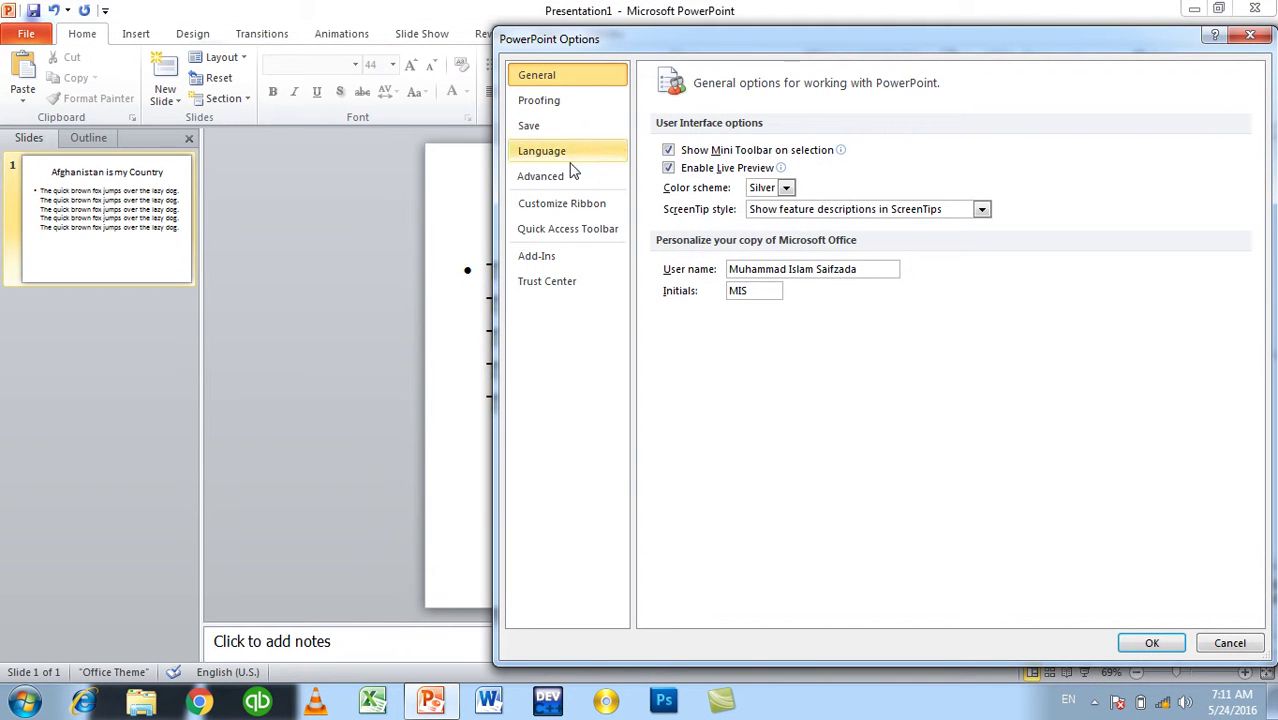
{"action": "left_click", "coordinate": [573, 174]}
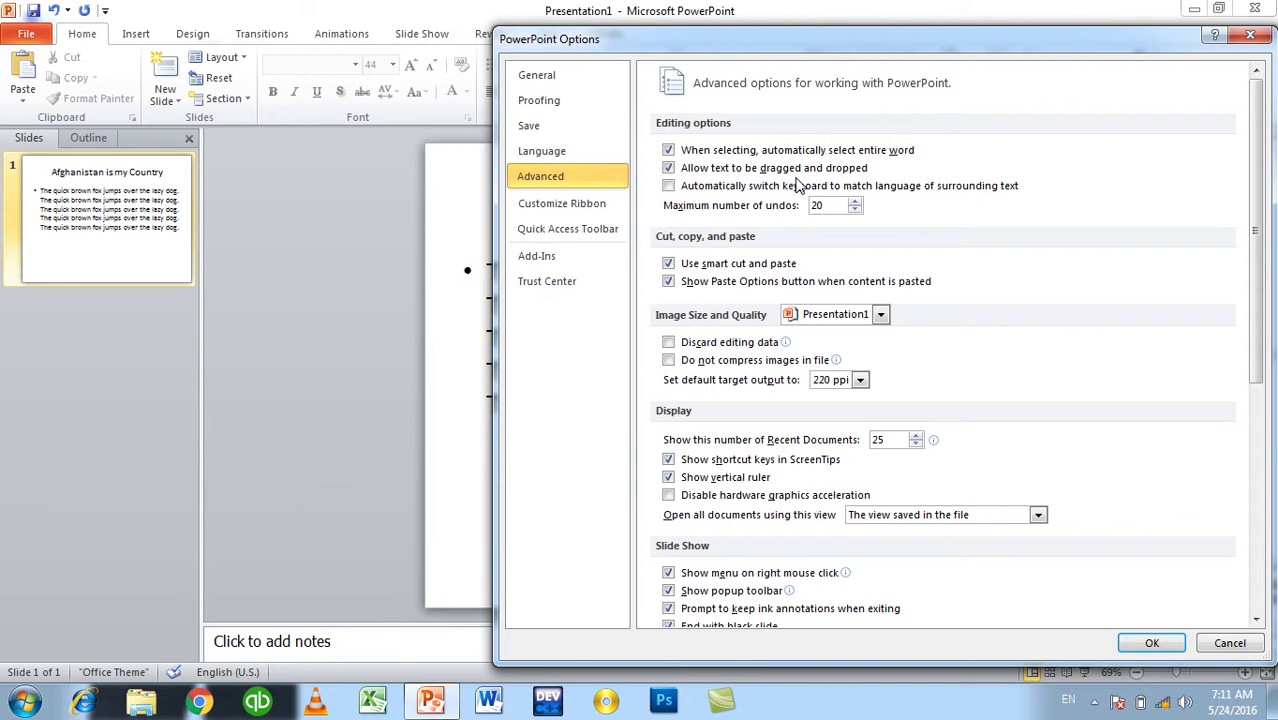
{"action": "key", "text": "Escape"}
{"action": "left_click", "coordinate": [858, 303]}
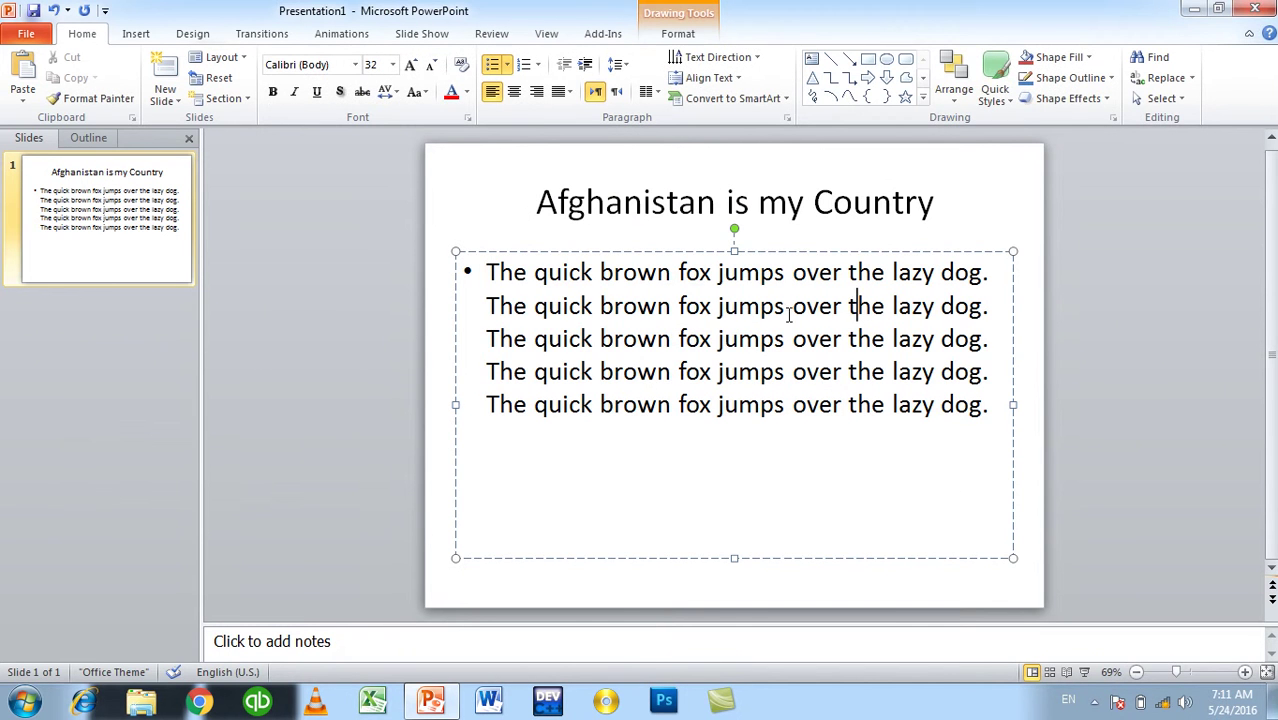
{"action": "key", "text": "Left"}
{"action": "key", "text": "Left"}
{"action": "key", "text": "Left"}
{"action": "key", "text": "Left"}
{"action": "key", "text": "ctrl+shift+Right"}
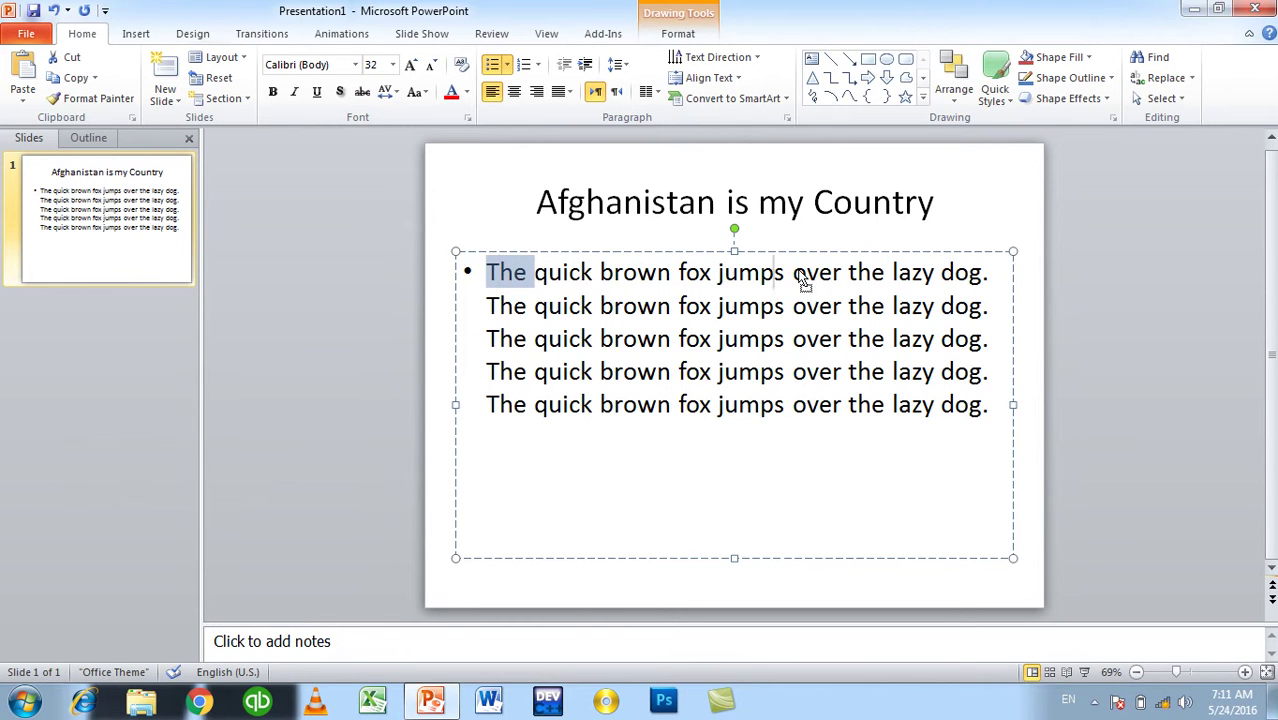
{"action": "key", "text": "alt+shift+Down"}
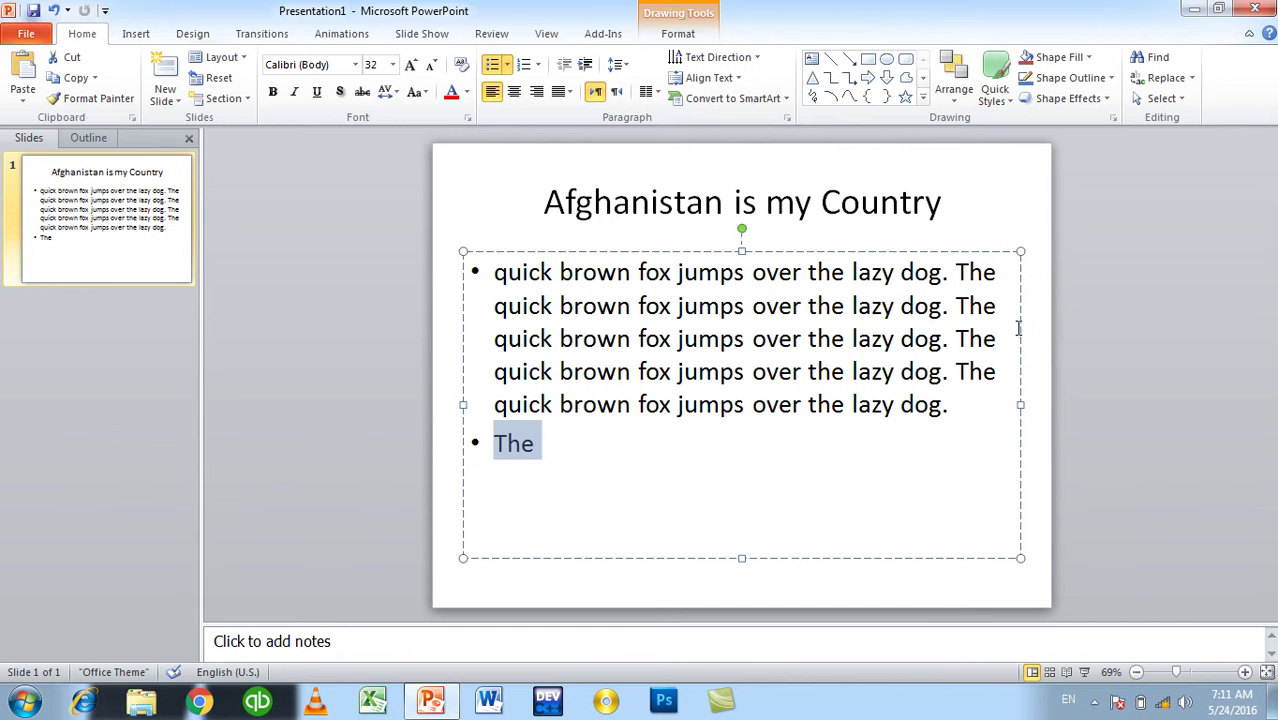
{"action": "key", "text": "ctrl+z"}
{"action": "left_click", "coordinate": [26, 33]}
{"action": "left_click", "coordinate": [91, 400]}
{"action": "key", "text": "Escape"}
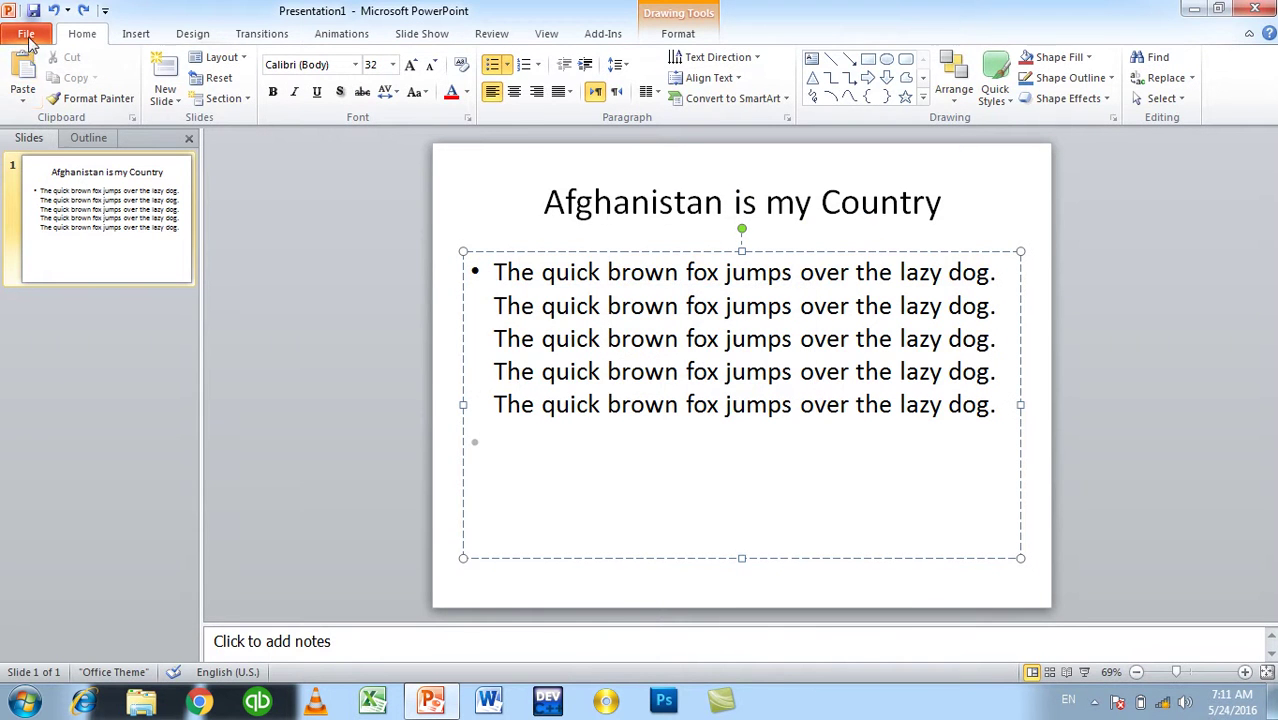
{"action": "left_click", "coordinate": [26, 33]}
Step: Check the Advanced options, then double-click 'The' in the first bullet to test word selection
{"action": "left_click", "coordinate": [30, 380]}
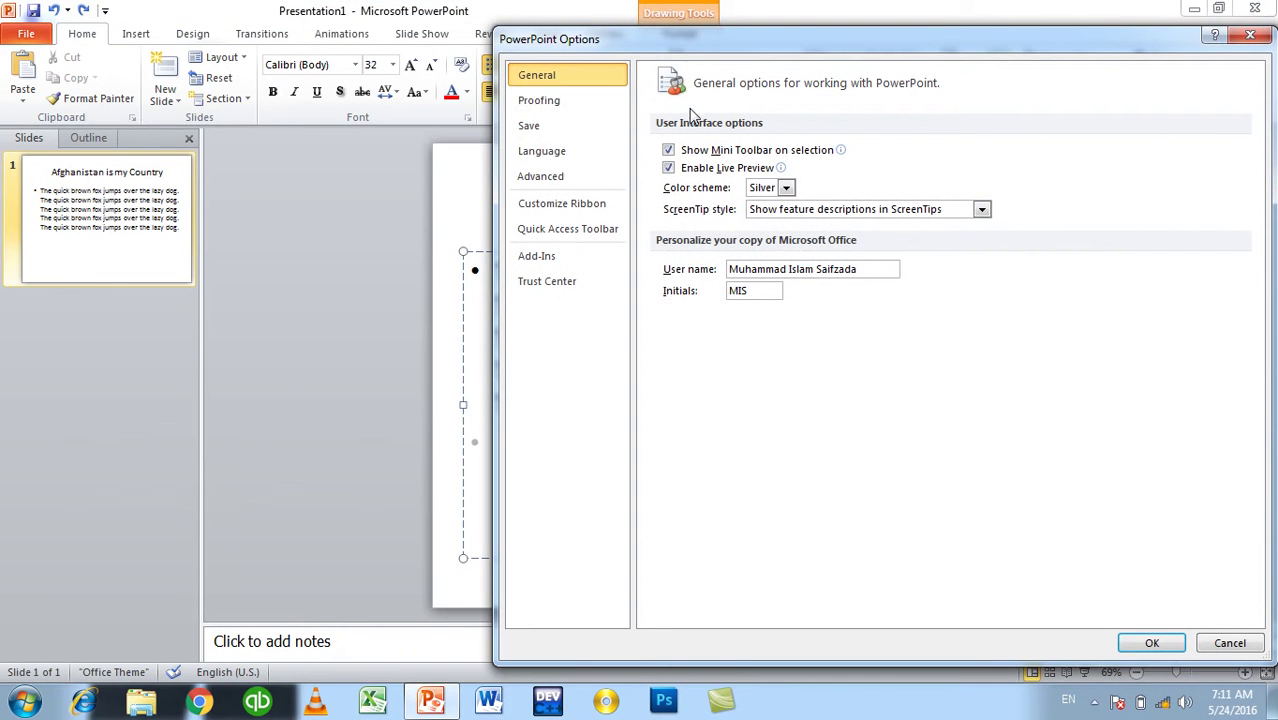
{"action": "left_click", "coordinate": [540, 176]}
{"action": "left_click", "coordinate": [1151, 643]}
{"action": "left_click", "coordinate": [506, 272]}
{"action": "double_click", "coordinate": [506, 272]}
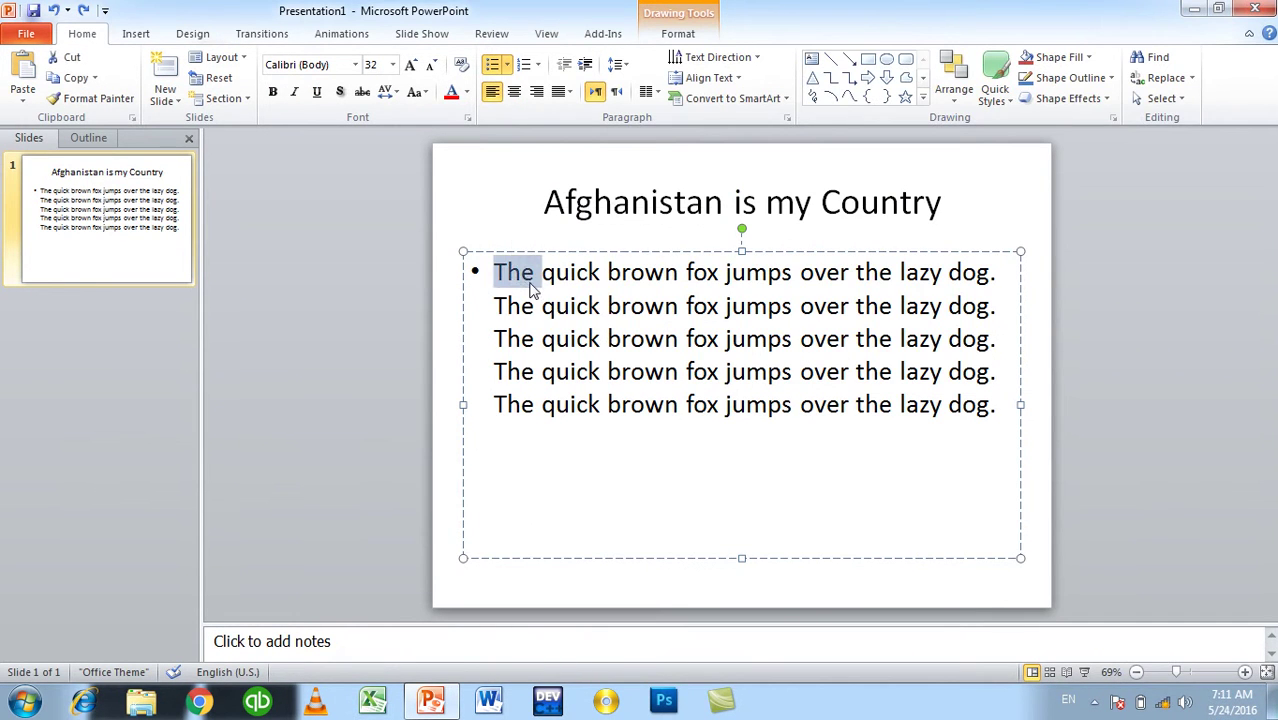
{"action": "left_click", "coordinate": [522, 272]}
{"action": "double_click", "coordinate": [523, 273]}
{"action": "left_click", "coordinate": [523, 273]}
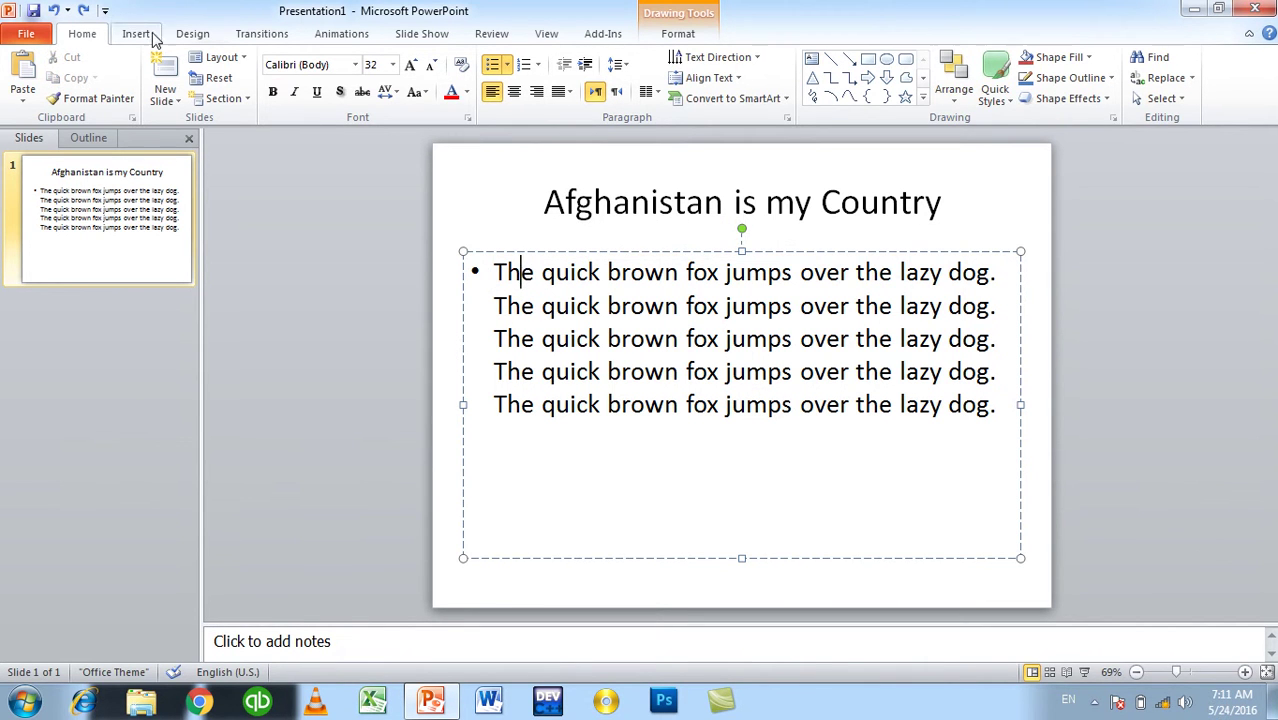
Step: Turn on automatic whole-word selection and text drag-and-drop in Advanced options, then confirm
{"action": "left_click", "coordinate": [26, 33]}
{"action": "left_click", "coordinate": [60, 384]}
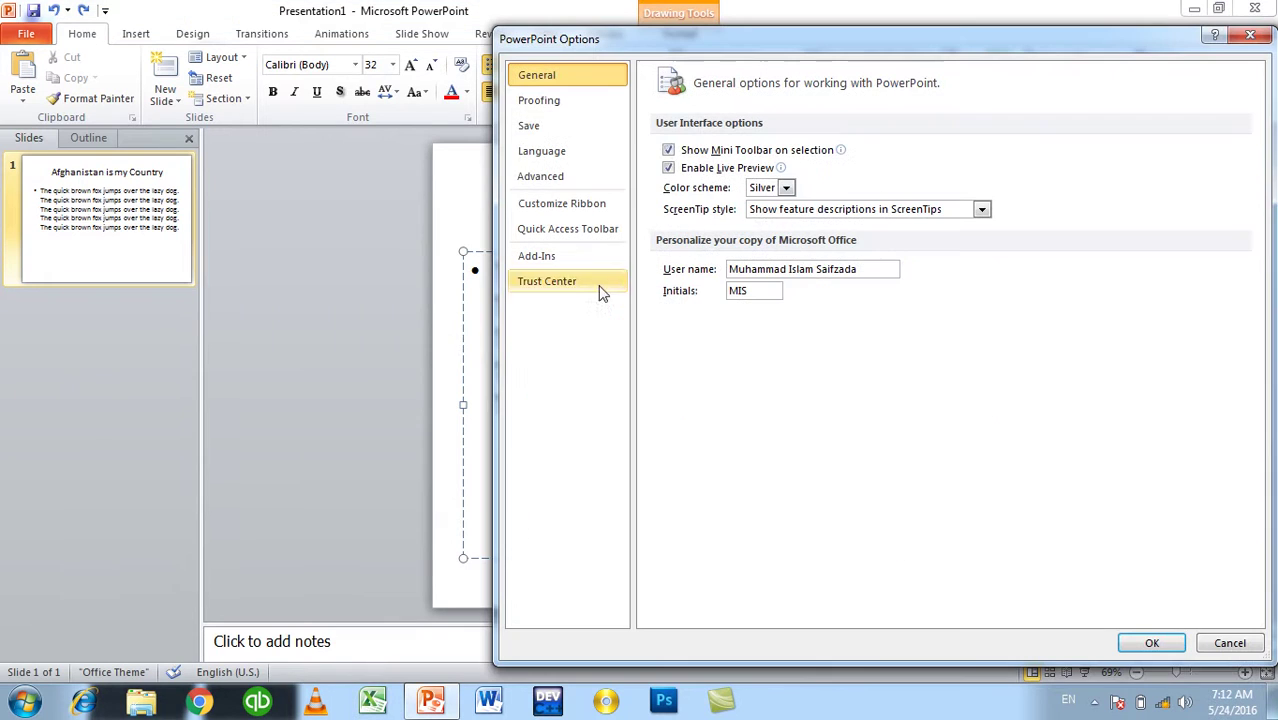
{"action": "left_click", "coordinate": [574, 182]}
{"action": "left_click", "coordinate": [690, 168]}
{"action": "left_click", "coordinate": [690, 150]}
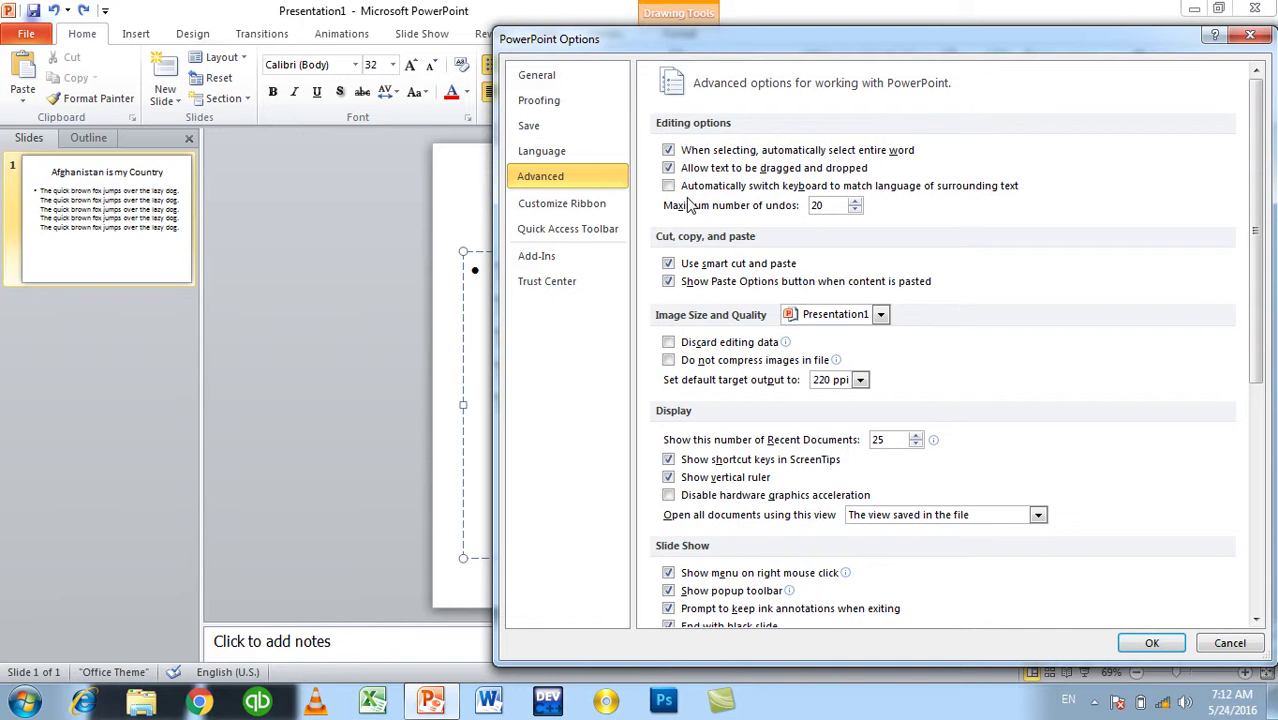
{"action": "key", "text": "Return"}
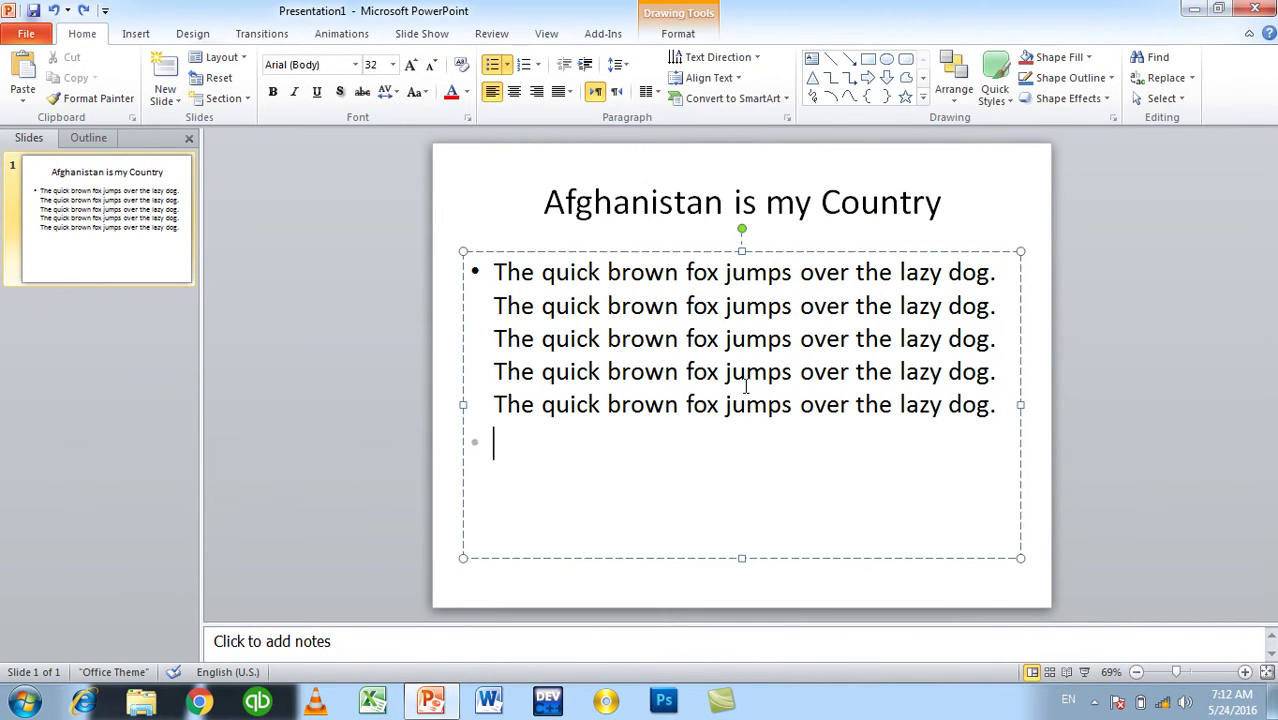
Step: Add two Pashto bullet lines, including 'افغانستان د زمریانو کور کی', then switch input back to English
{"action": "type", "text": "دا"}
{"action": "type", "text": "غ"}
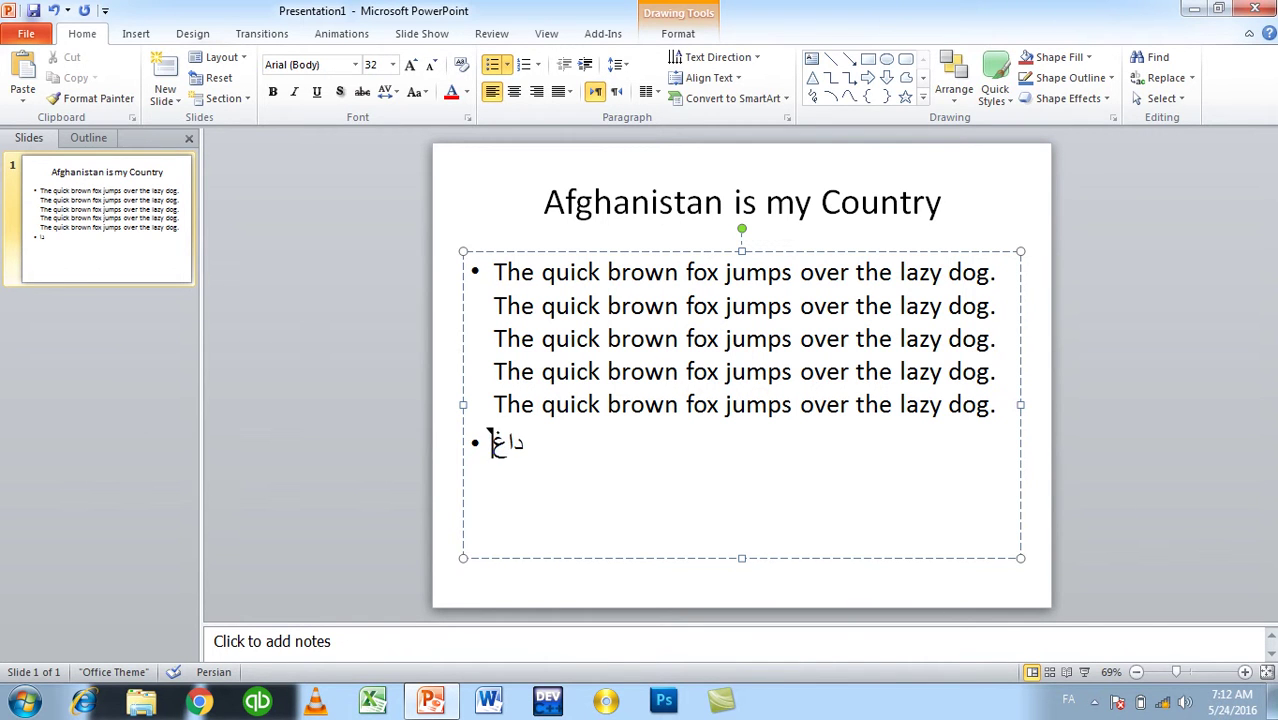
{"action": "type", "text": "غانستان دی"}
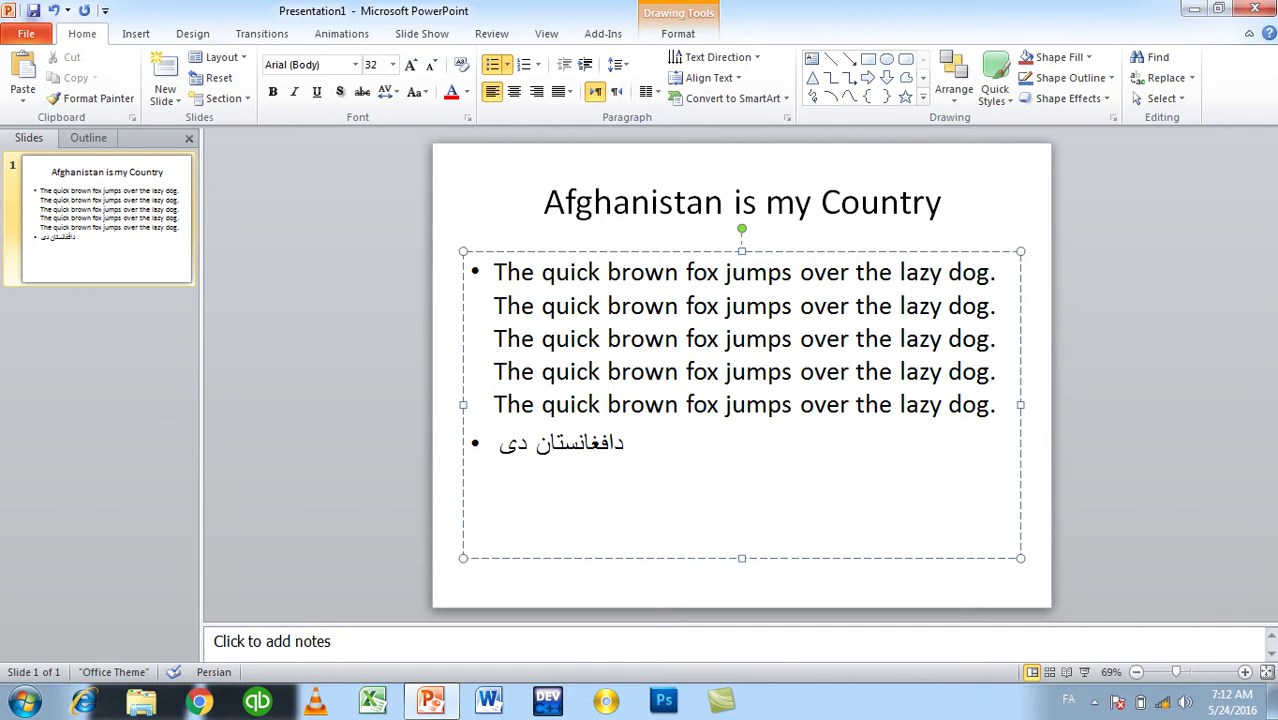
{"action": "key", "text": "Return"}
{"action": "type", "text": "اغ"}
{"action": "key", "text": "BackSpace"}
{"action": "key", "text": "BackSpace"}
{"action": "type", "text": "افغانستان د زمری"}
{"action": "key", "text": "BackSpace"}
{"action": "type", "text": "یانو کور کی"}
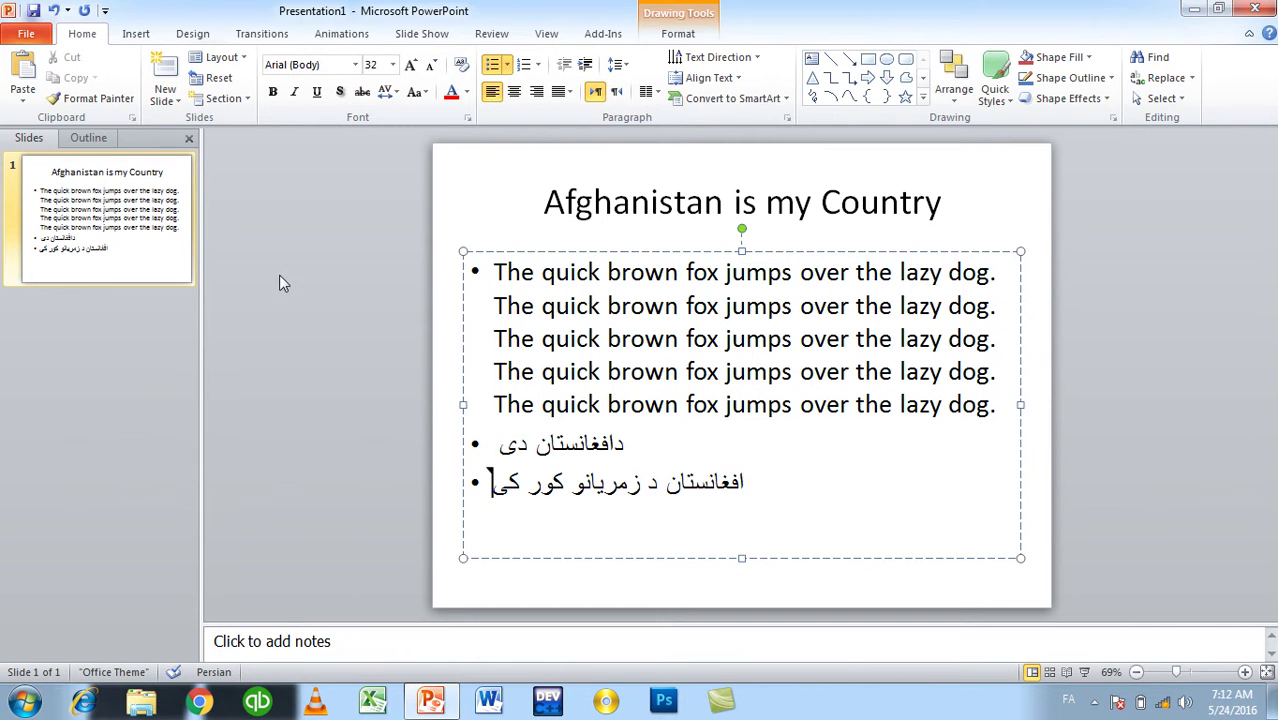
{"action": "left_click", "coordinate": [362, 356]}
{"action": "key", "text": "alt+shift"}
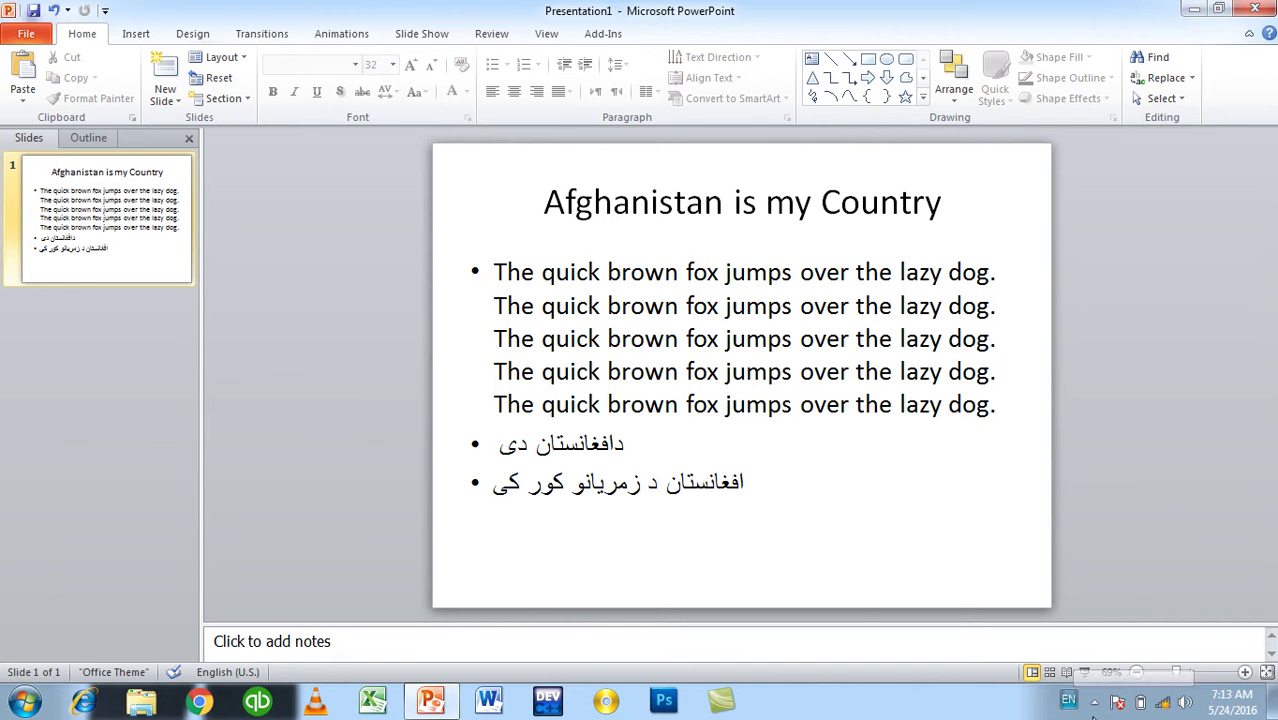
Step: Test selecting body lines and typing 'asadsa' after the Pashto line, undo it, then open File Info
{"action": "left_click", "coordinate": [596, 440]}
{"action": "left_click", "coordinate": [605, 484]}
{"action": "left_click_drag", "start_coordinate": [770, 413], "coordinate": [640, 348]}
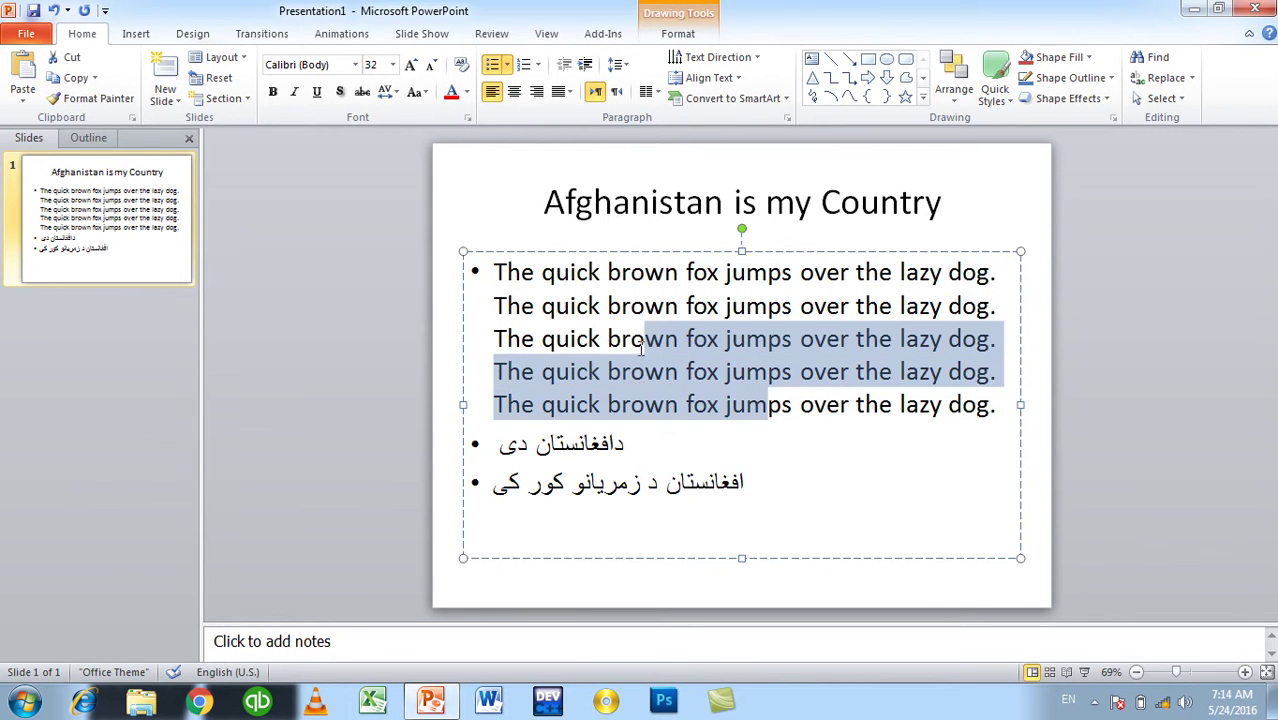
{"action": "left_click", "coordinate": [752, 486]}
{"action": "type", "text": "asadsa"}
{"action": "key", "text": "ctrl+z"}
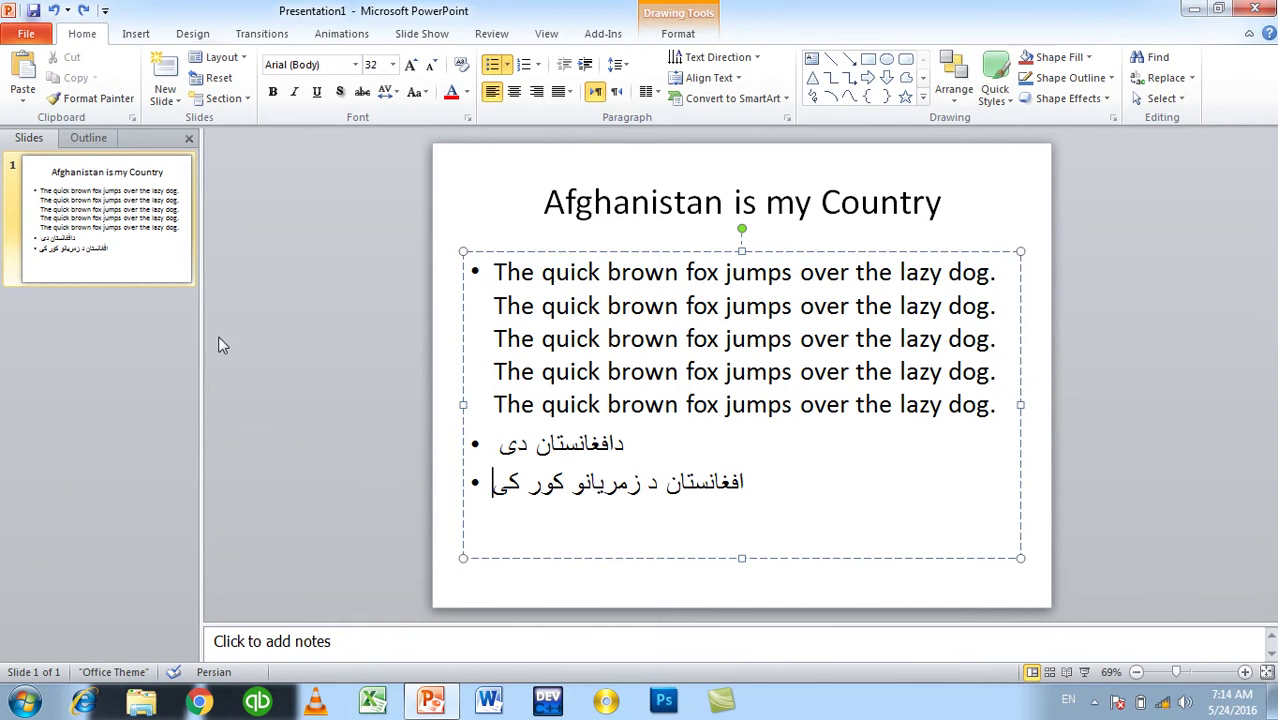
{"action": "left_click", "coordinate": [220, 330]}
{"action": "left_click", "coordinate": [26, 33]}
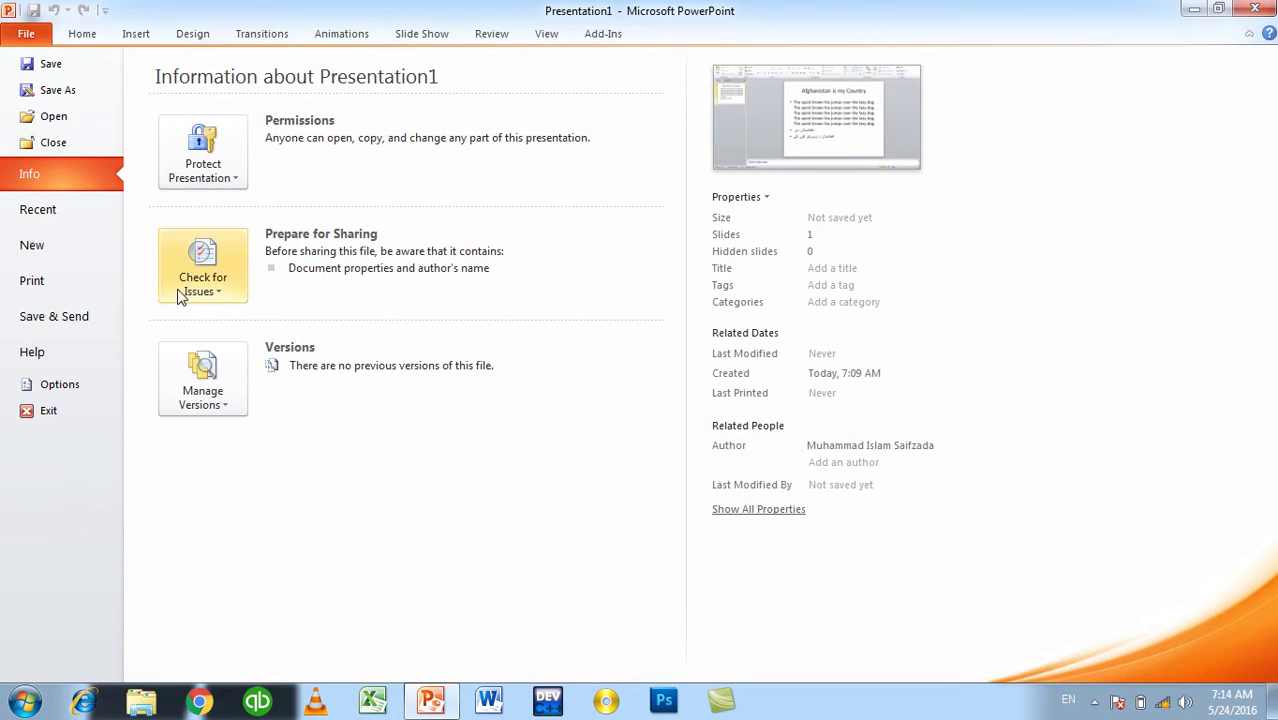
{"action": "left_click", "coordinate": [52, 381]}
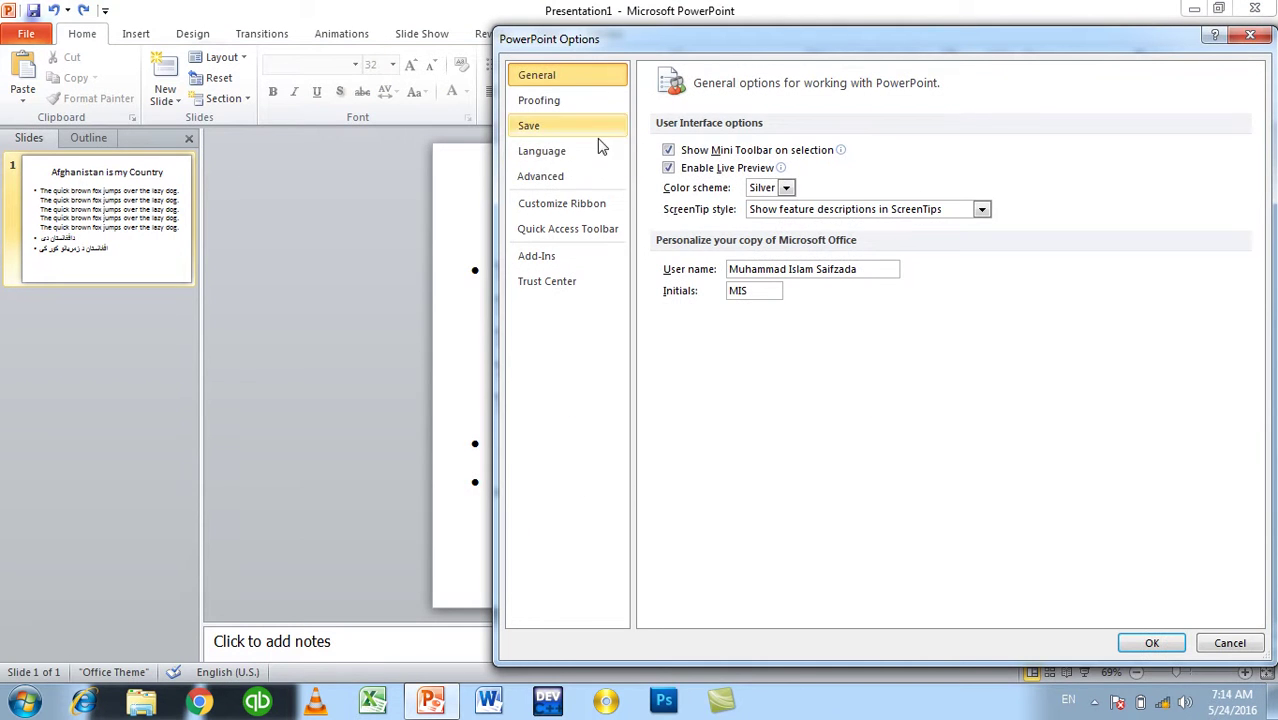
{"action": "left_click", "coordinate": [576, 175]}
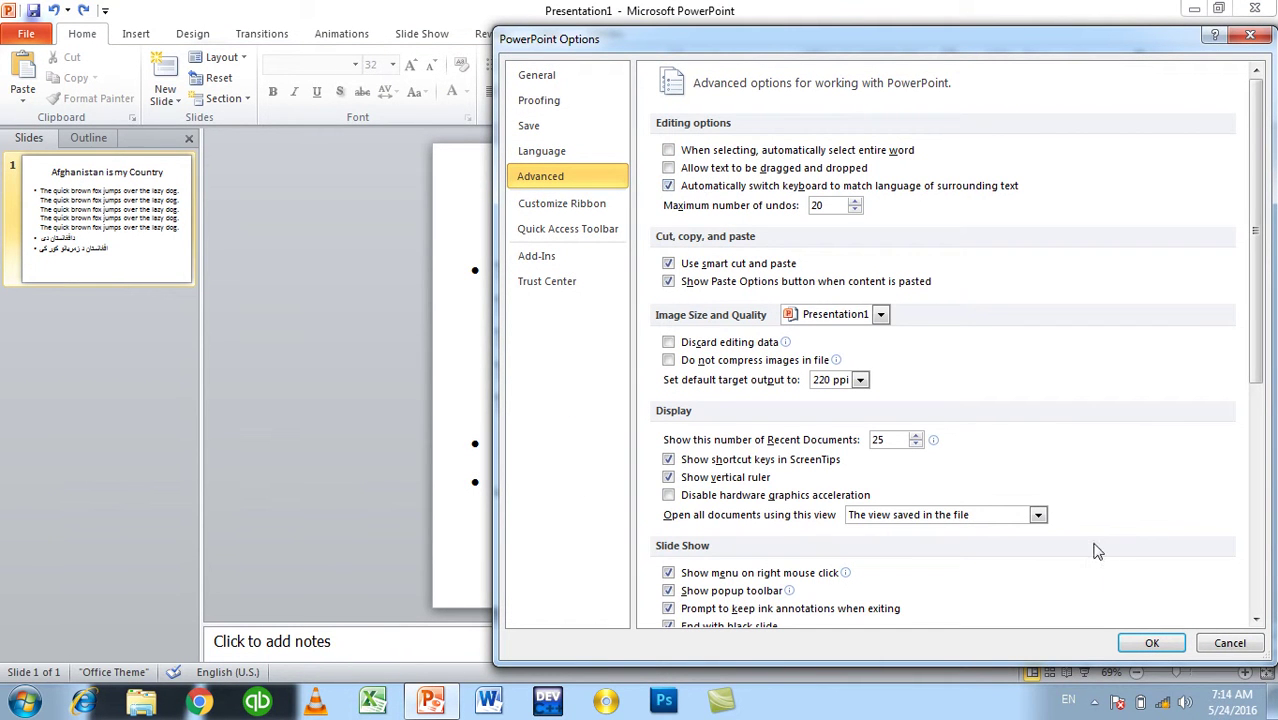
{"action": "left_click", "coordinate": [1146, 643]}
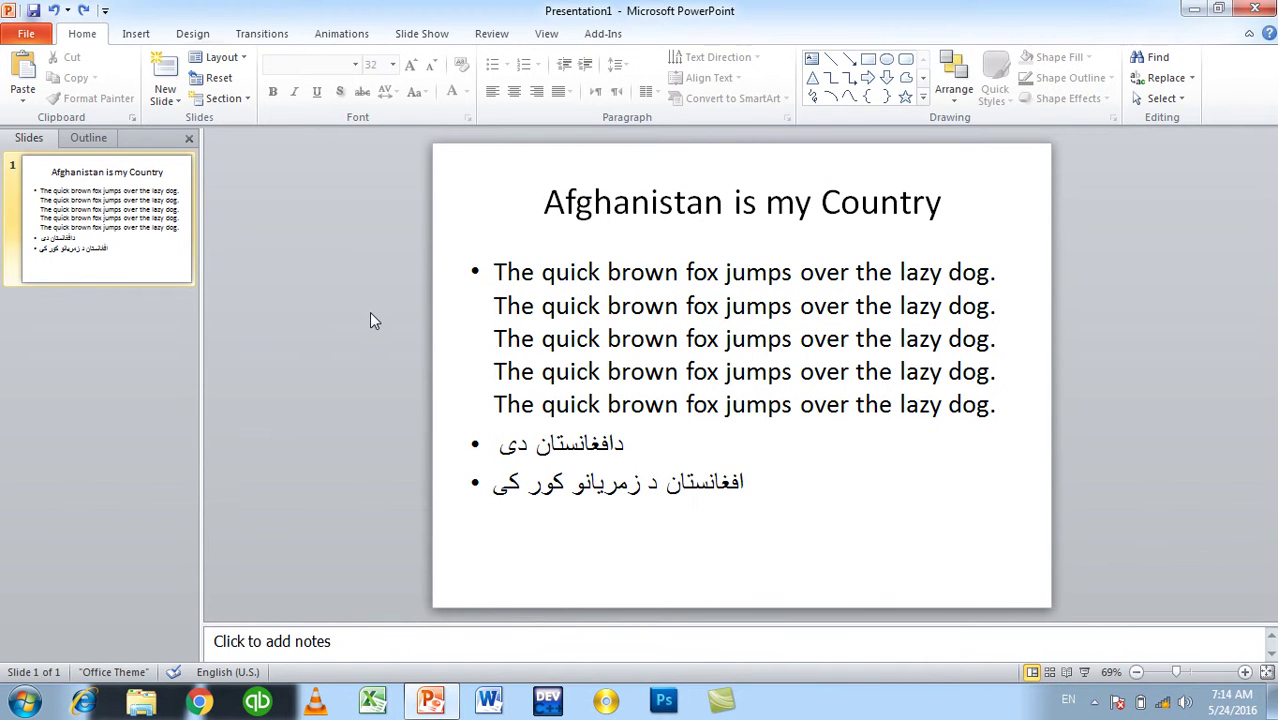
Step: Undo test typing and save the presentation to the Desktop as Afghanistan is my Country.pptm
{"action": "left_click", "coordinate": [754, 484]}
{"action": "type", "text": "sdsasa"}
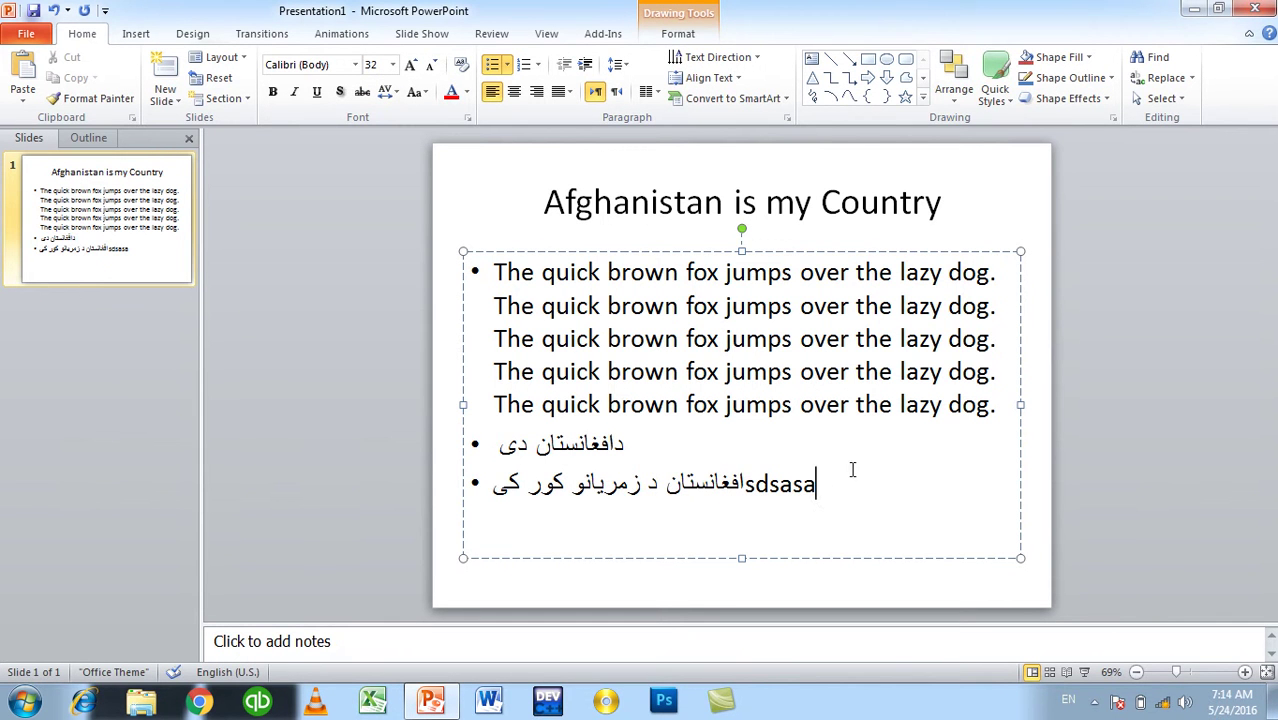
{"action": "key", "text": "ctrl+z"}
{"action": "key", "text": "ctrl+s"}
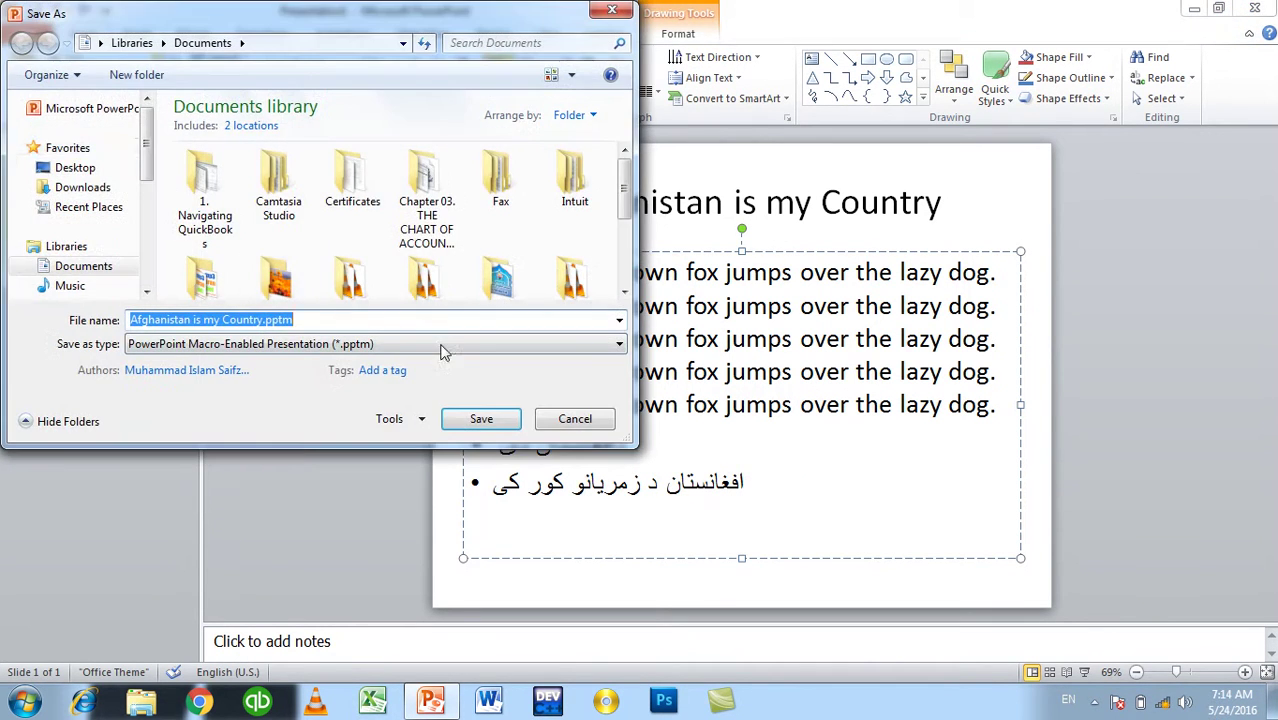
{"action": "left_click", "coordinate": [110, 168]}
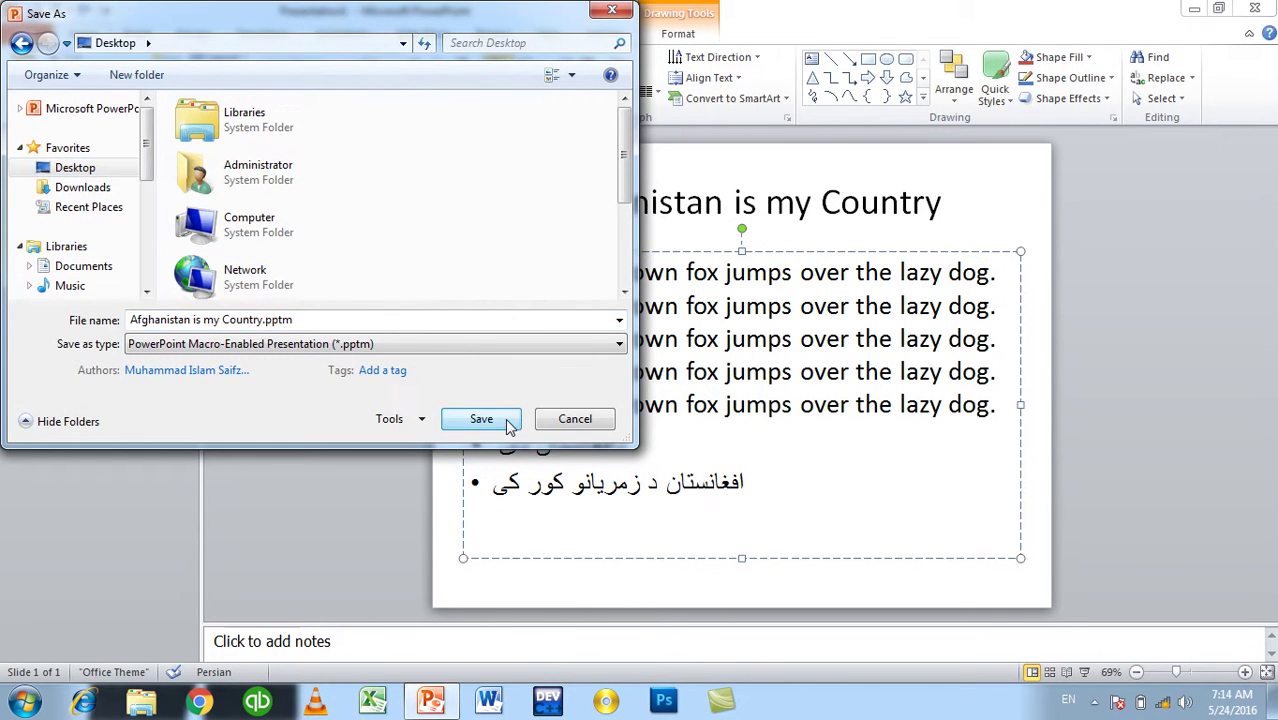
{"action": "left_click", "coordinate": [508, 423]}
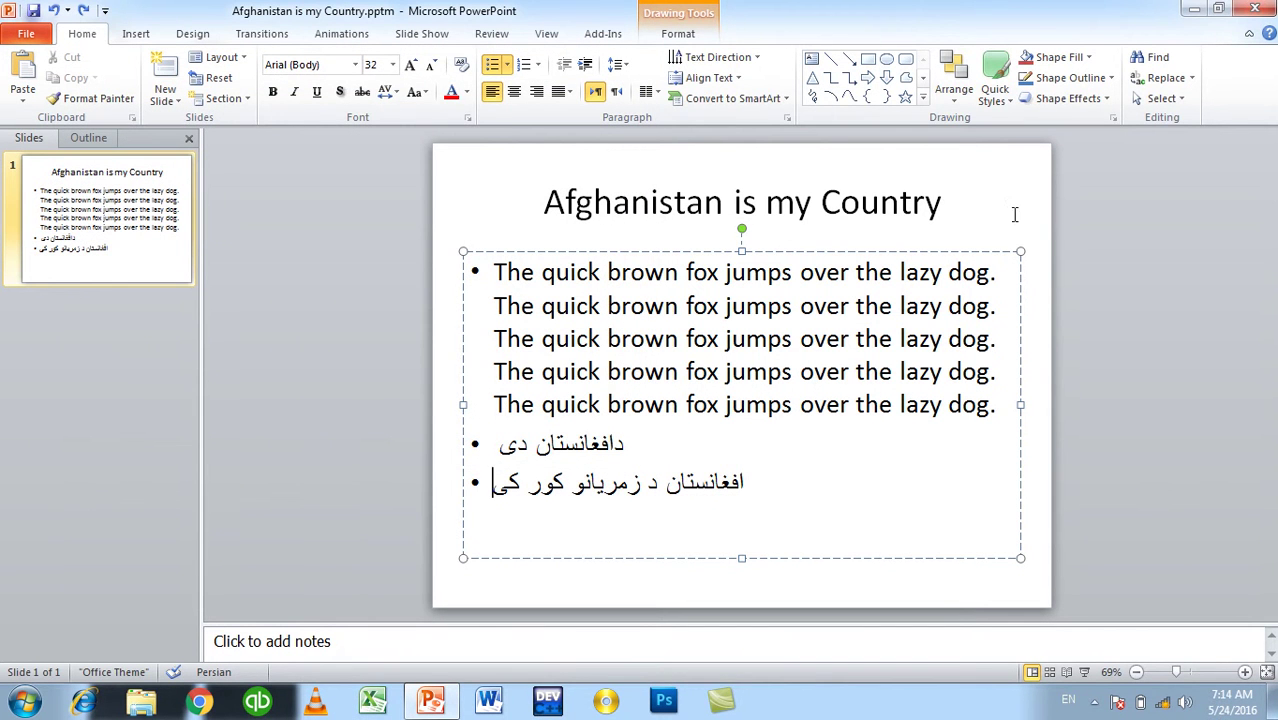
Step: Relaunch PowerPoint via 'powerpnt' and reopen Afghanistan is my Country.pptm from the recent files
{"action": "left_click", "coordinate": [1194, 9]}
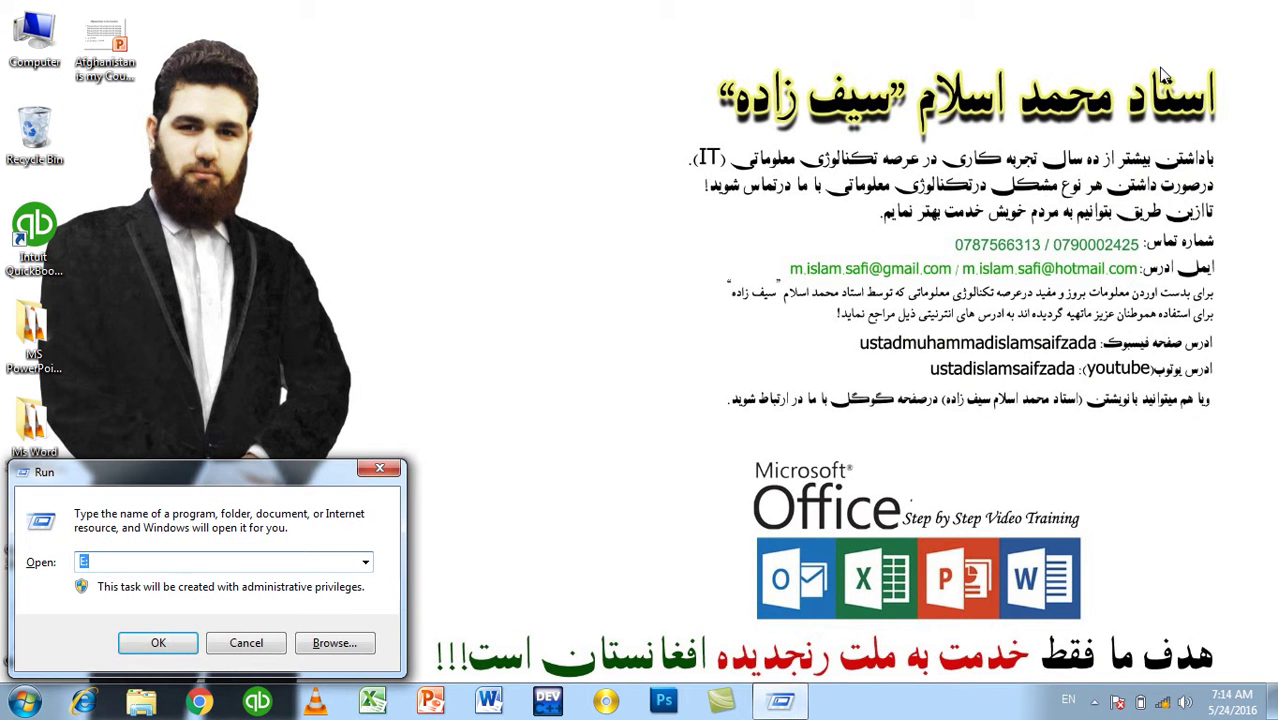
{"action": "type", "text": "powerpnt"}
{"action": "key", "text": "Return"}
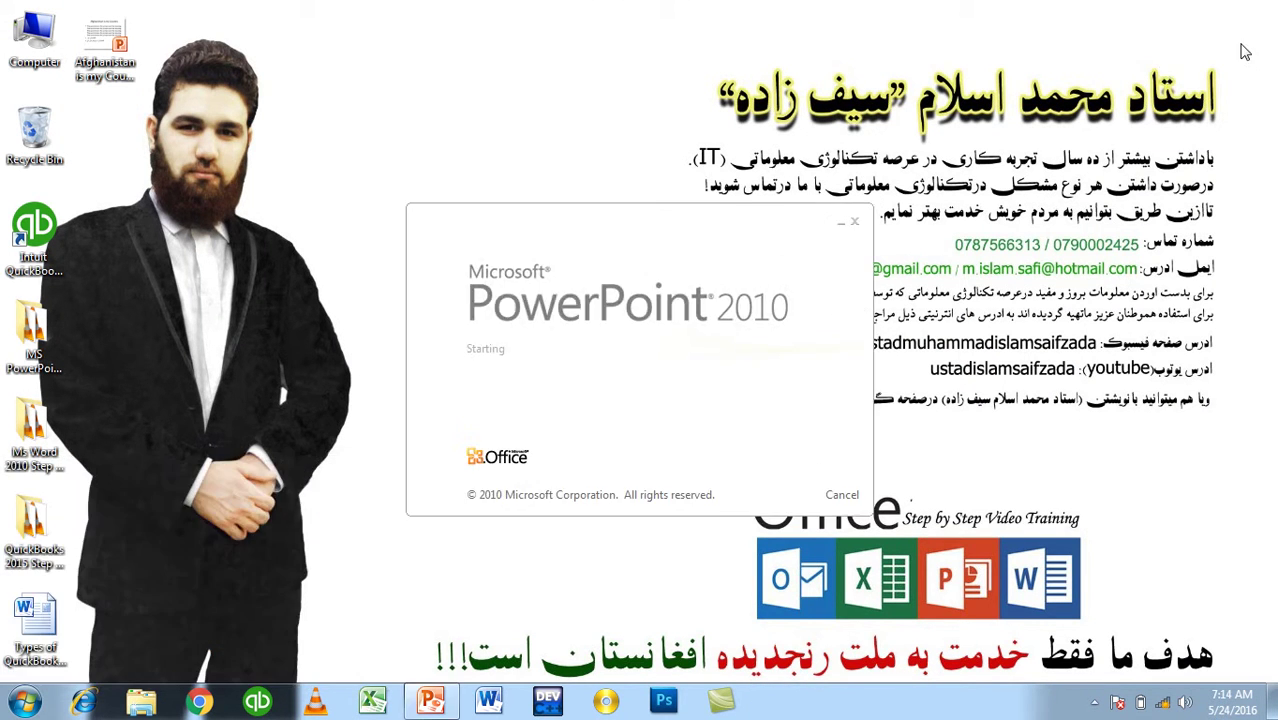
{"action": "left_click", "coordinate": [22, 36]}
{"action": "left_click", "coordinate": [223, 126]}
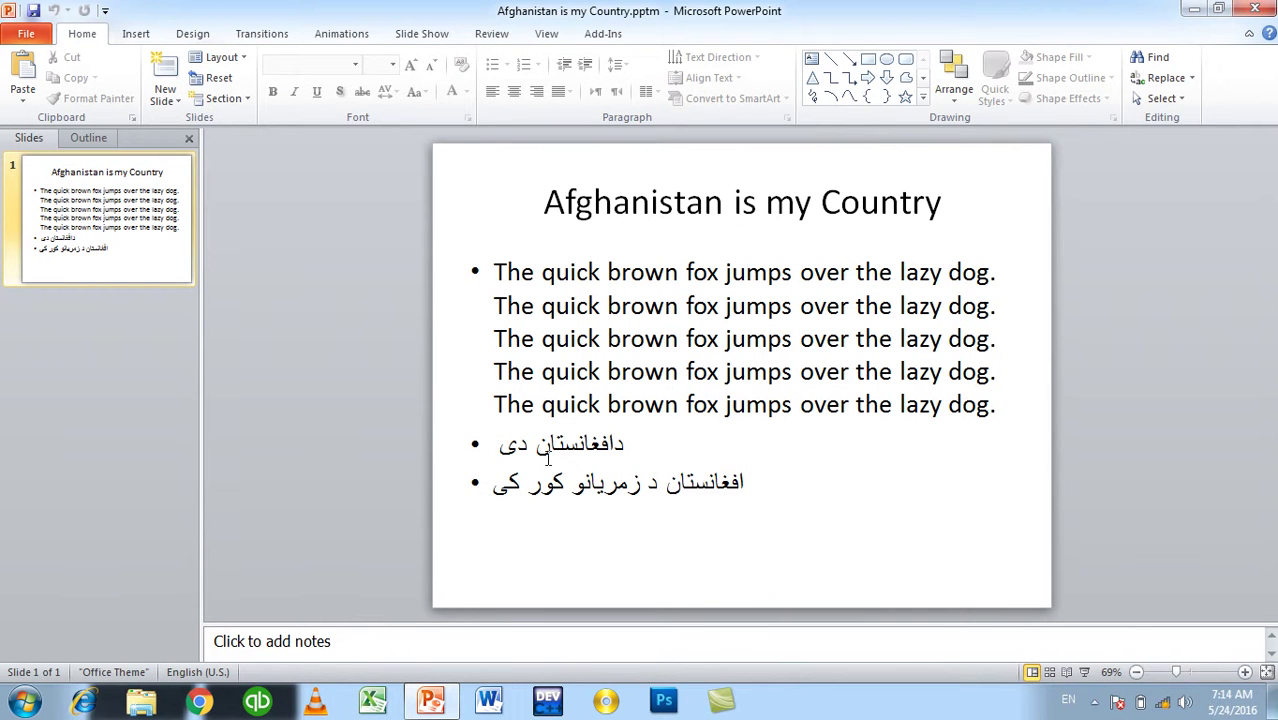
{"action": "left_click", "coordinate": [548, 460]}
Step: Type test letters 'sdsd' into the third body line and remove them
{"action": "left_click", "coordinate": [622, 372]}
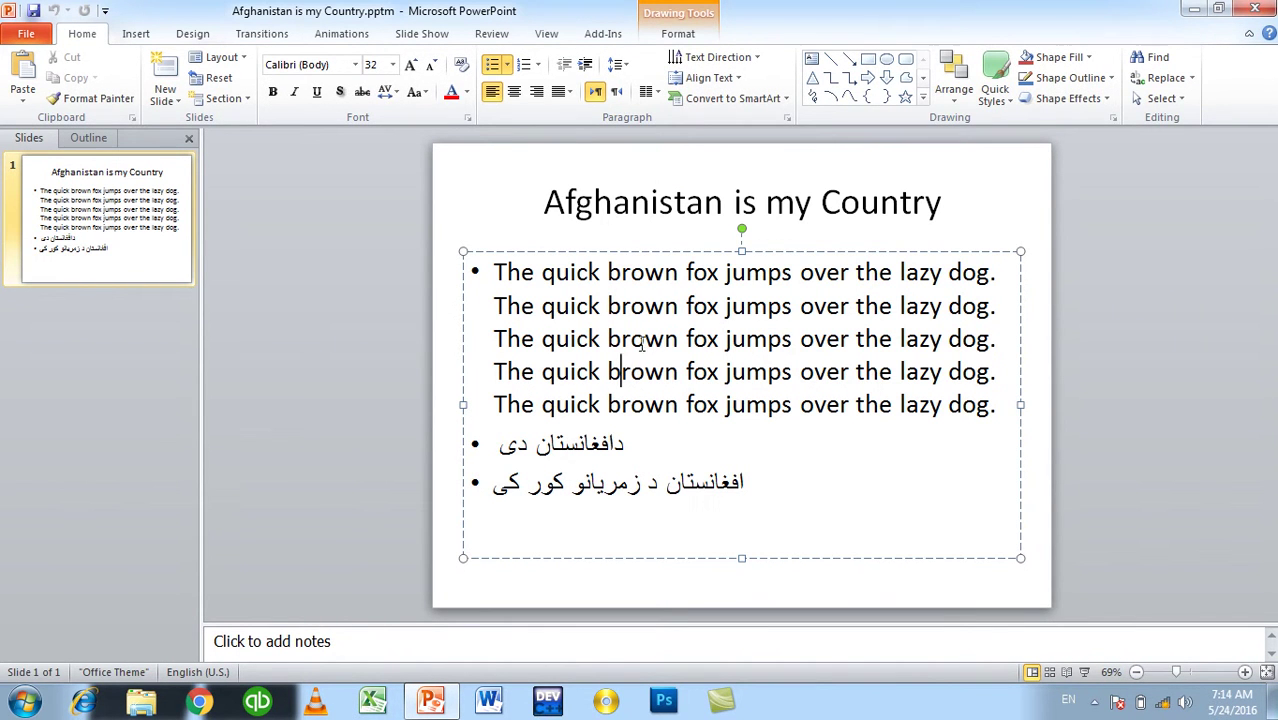
{"action": "left_click", "coordinate": [645, 338]}
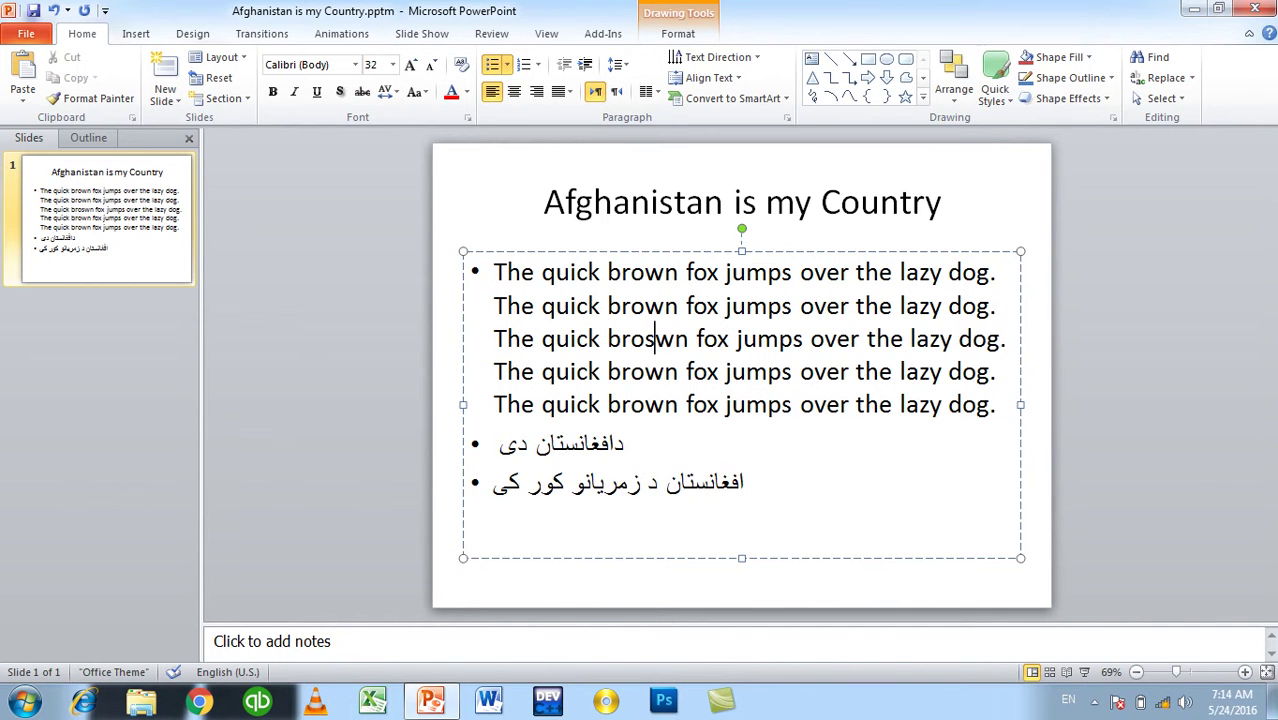
{"action": "type", "text": "sdsd"}
{"action": "key", "text": "BackSpace"}
{"action": "key", "text": "BackSpace"}
{"action": "key", "text": "BackSpace"}
Step: Switch to the Persian keyboard, type and delete test letters in the Pashto line, then save
{"action": "left_click", "coordinate": [624, 481]}
{"action": "key", "text": "alt+shift"}
{"action": "type", "text": "صثقصقصقص"}
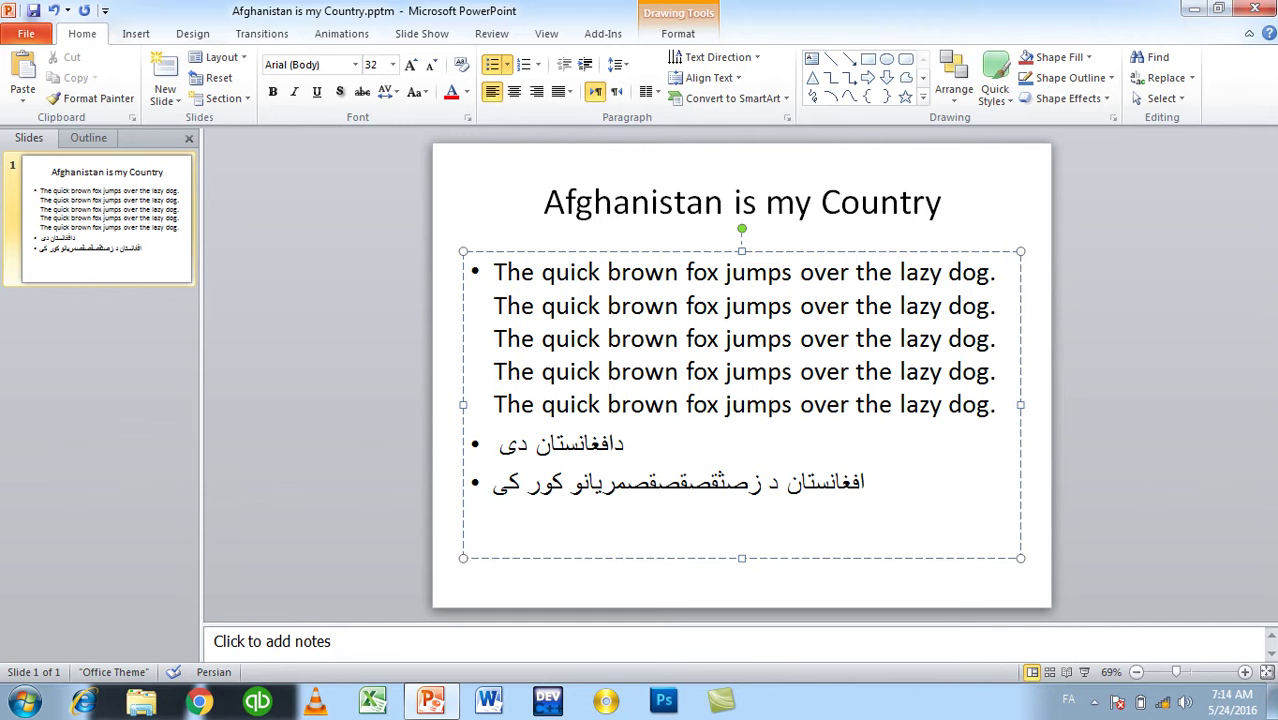
{"action": "key", "text": "BackSpace"}
{"action": "key", "text": "BackSpace"}
{"action": "key", "text": "BackSpace"}
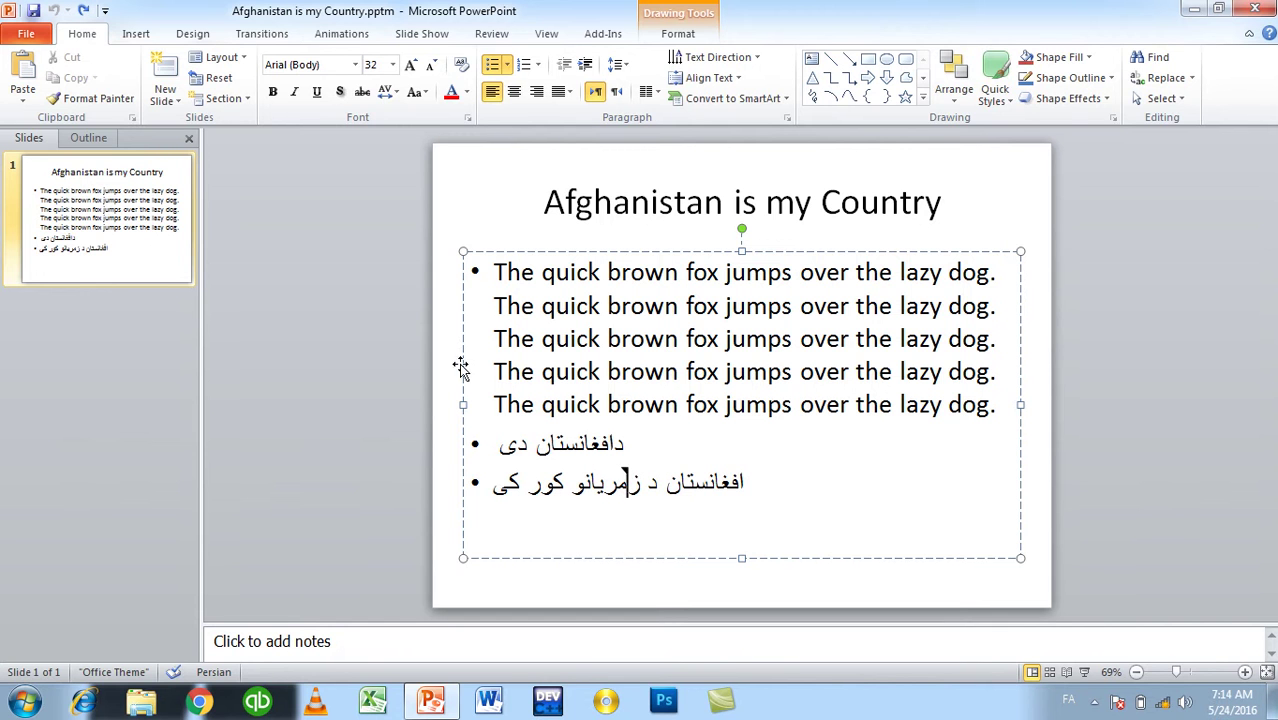
{"action": "left_click", "coordinate": [295, 245]}
{"action": "key", "text": "ctrl+s"}
Step: Review the Display settings on the Advanced page of PowerPoint Options and close with OK
{"action": "left_click", "coordinate": [26, 34]}
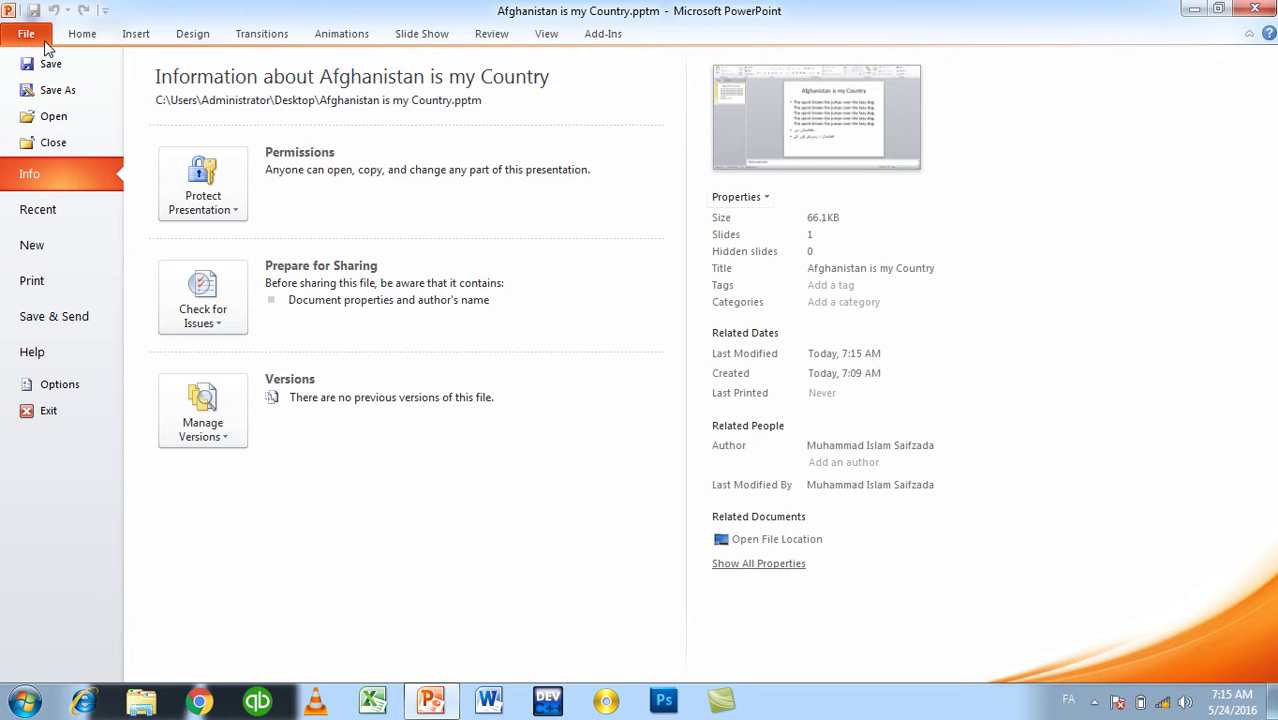
{"action": "left_click", "coordinate": [55, 380]}
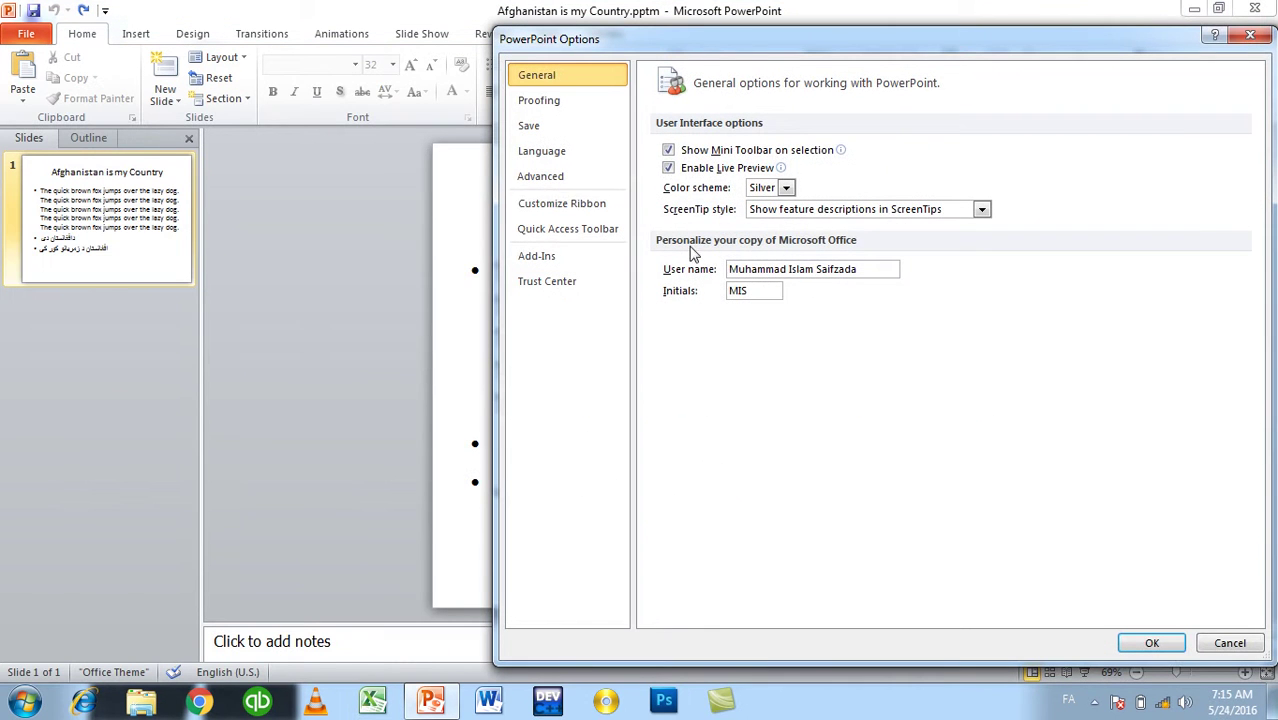
{"action": "left_click", "coordinate": [585, 180]}
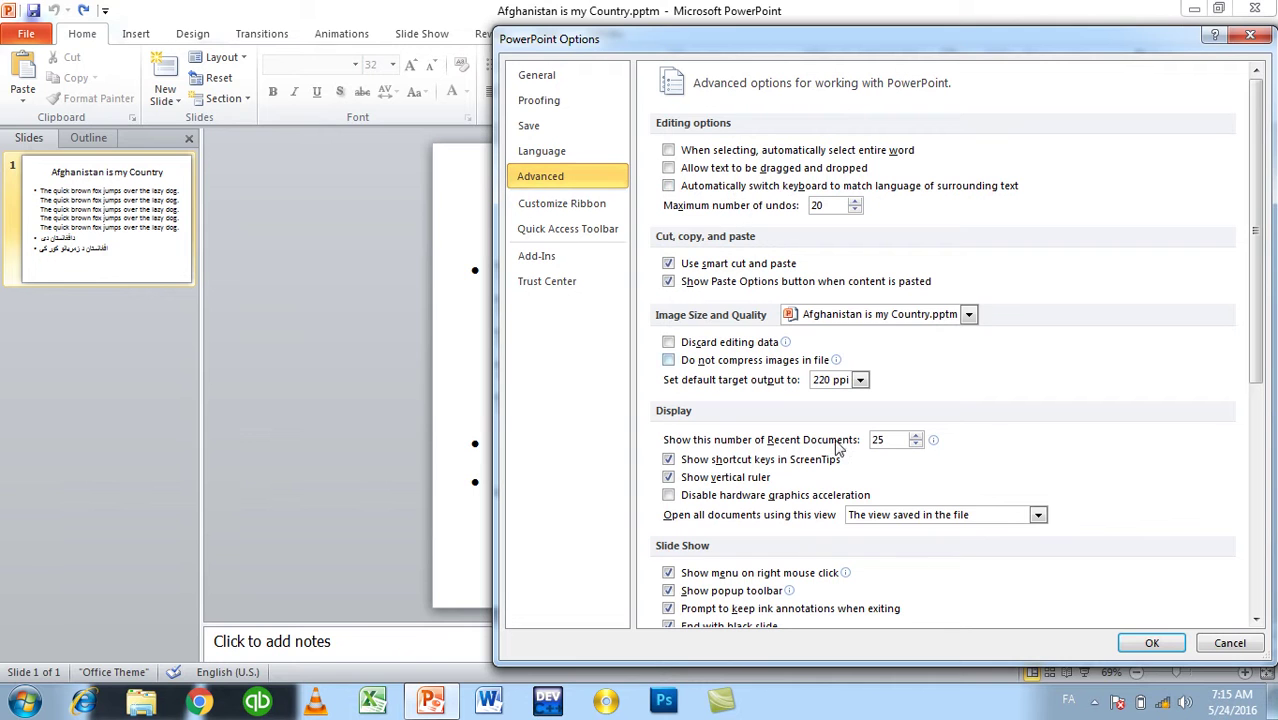
{"action": "left_click", "coordinate": [1140, 641]}
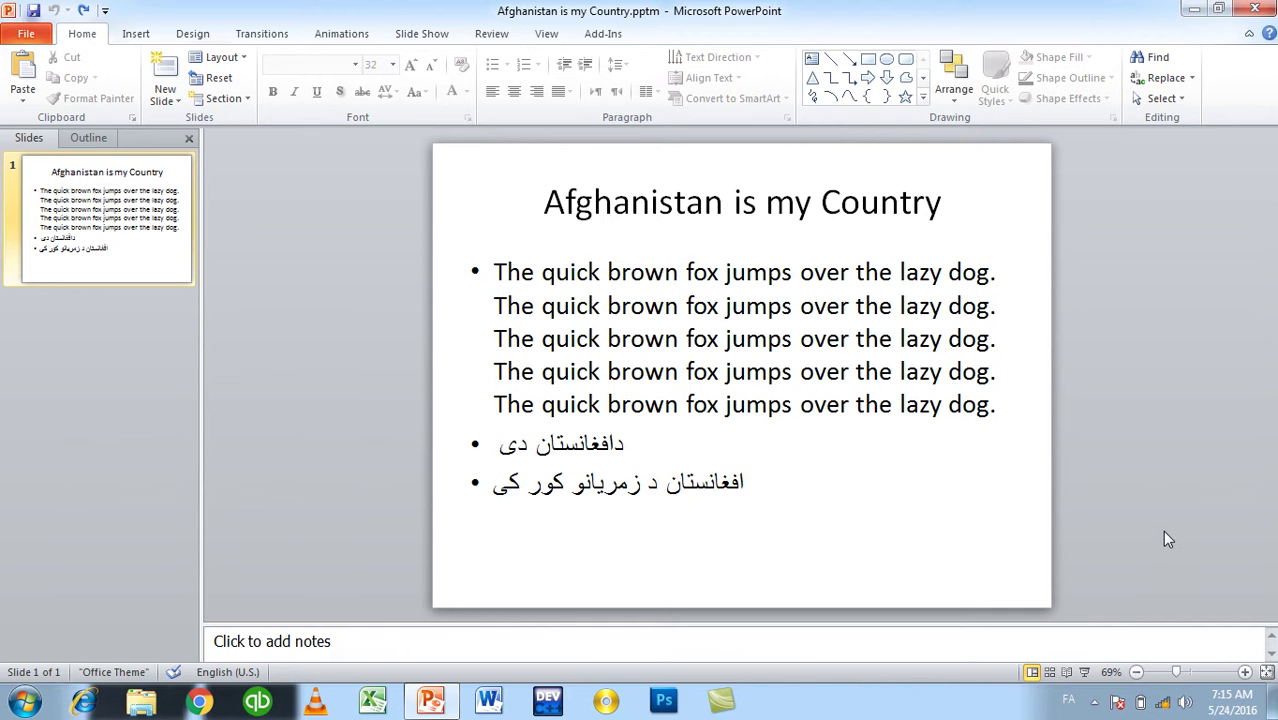
Step: Re-tick keyboard auto-switching and whole-word selection, attempt a maximum undo count of 2, and apply
{"action": "left_click", "coordinate": [26, 34]}
{"action": "left_click", "coordinate": [30, 384]}
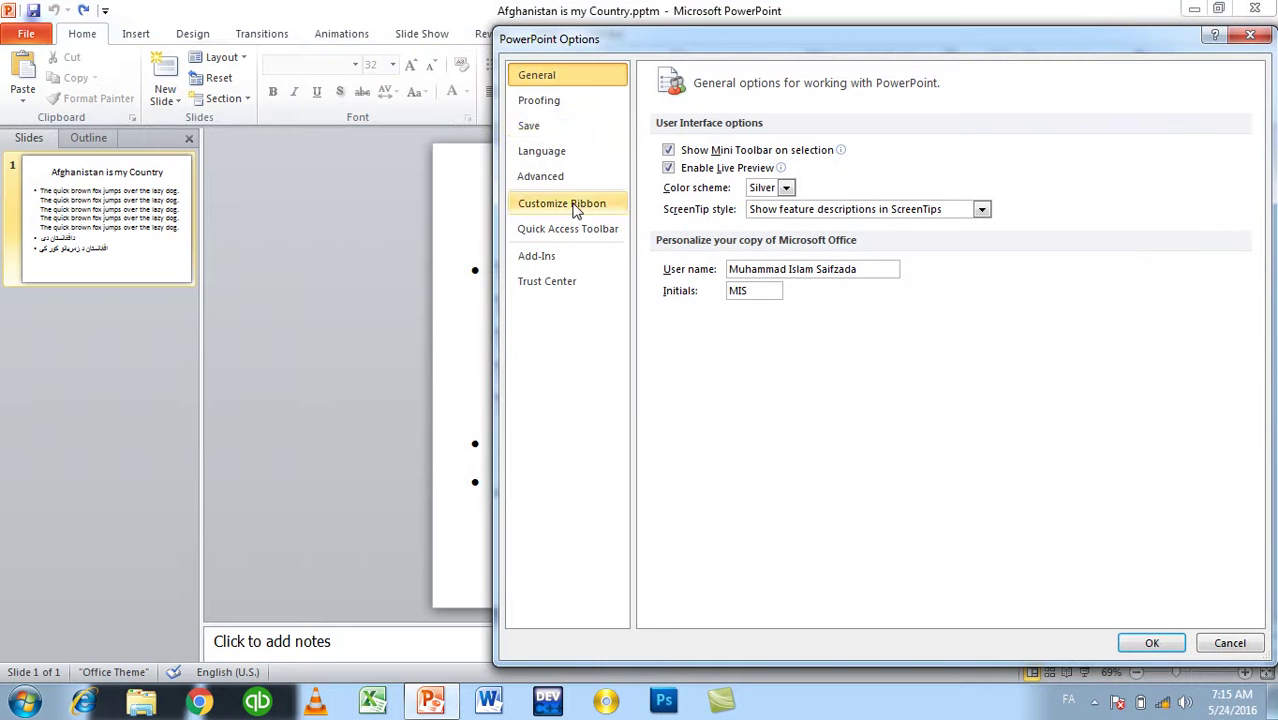
{"action": "left_click", "coordinate": [580, 182]}
{"action": "left_click", "coordinate": [740, 182]}
{"action": "left_click", "coordinate": [738, 152]}
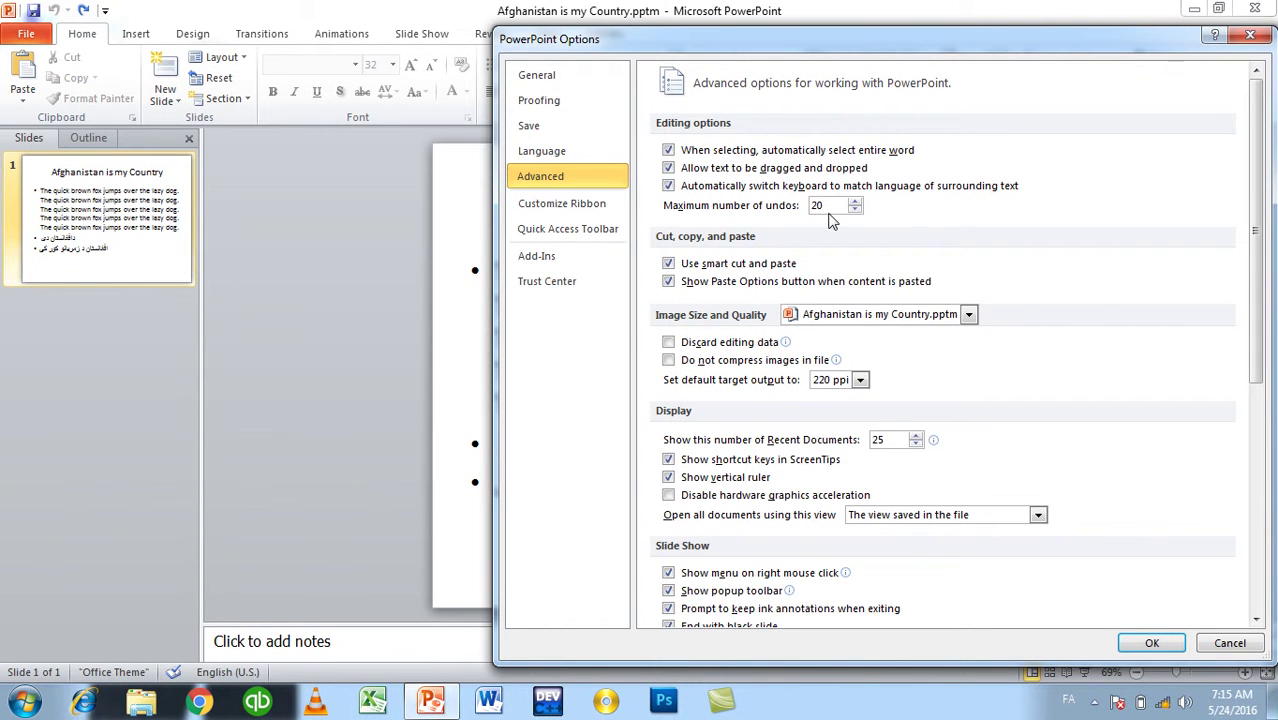
{"action": "key", "text": "BackSpace"}
{"action": "key", "text": "BackSpace"}
{"action": "left_click", "coordinate": [1140, 643]}
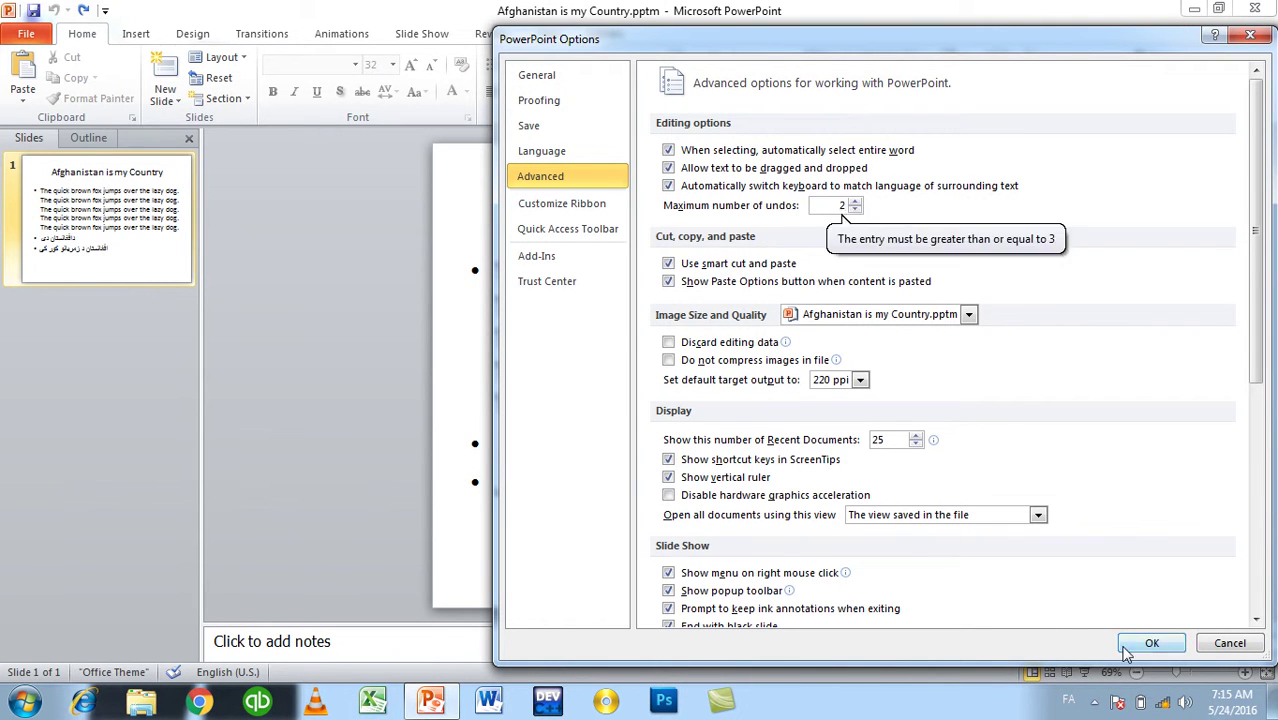
{"action": "left_click", "coordinate": [743, 342]}
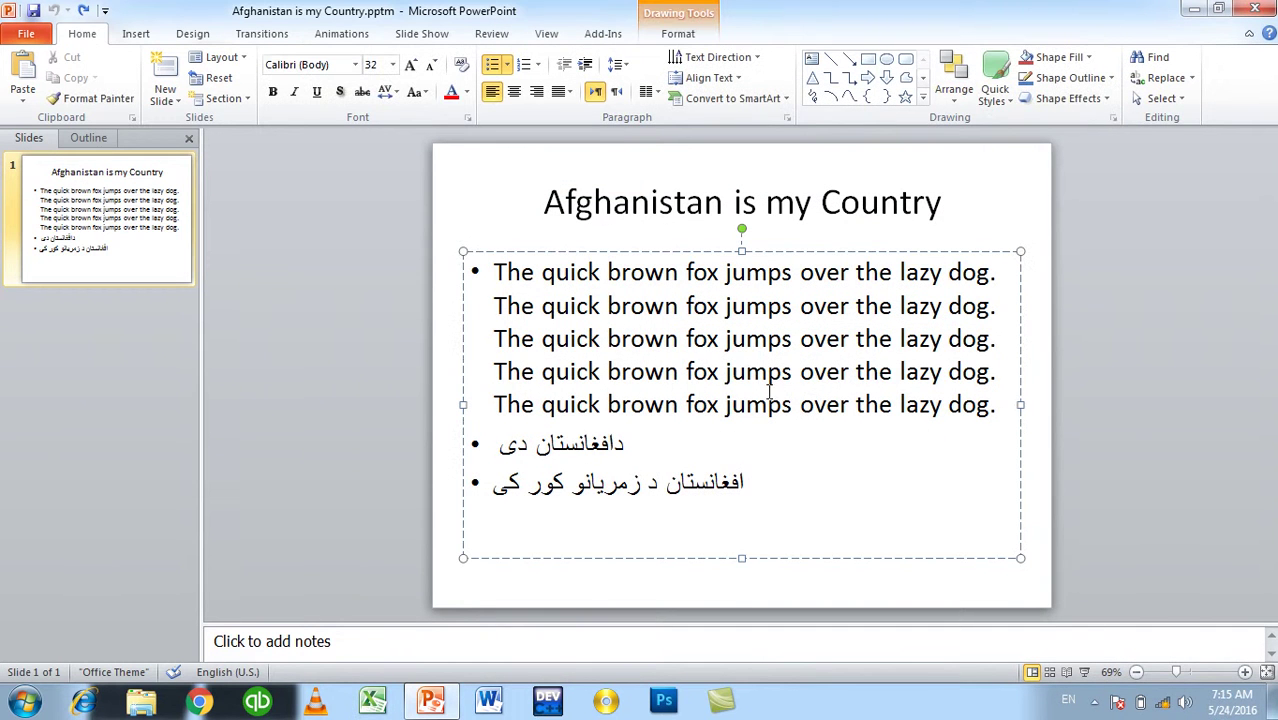
Step: Bold lines 4–5 from 'brown' to 'over' and make lines 1–2 red from 'quick' to 'brown'
{"action": "left_click_drag", "start_coordinate": [809, 403], "coordinate": [612, 371]}
{"action": "left_click", "coordinate": [272, 91]}
{"action": "left_click_drag", "start_coordinate": [683, 305], "coordinate": [541, 272]}
{"action": "left_click", "coordinate": [451, 92]}
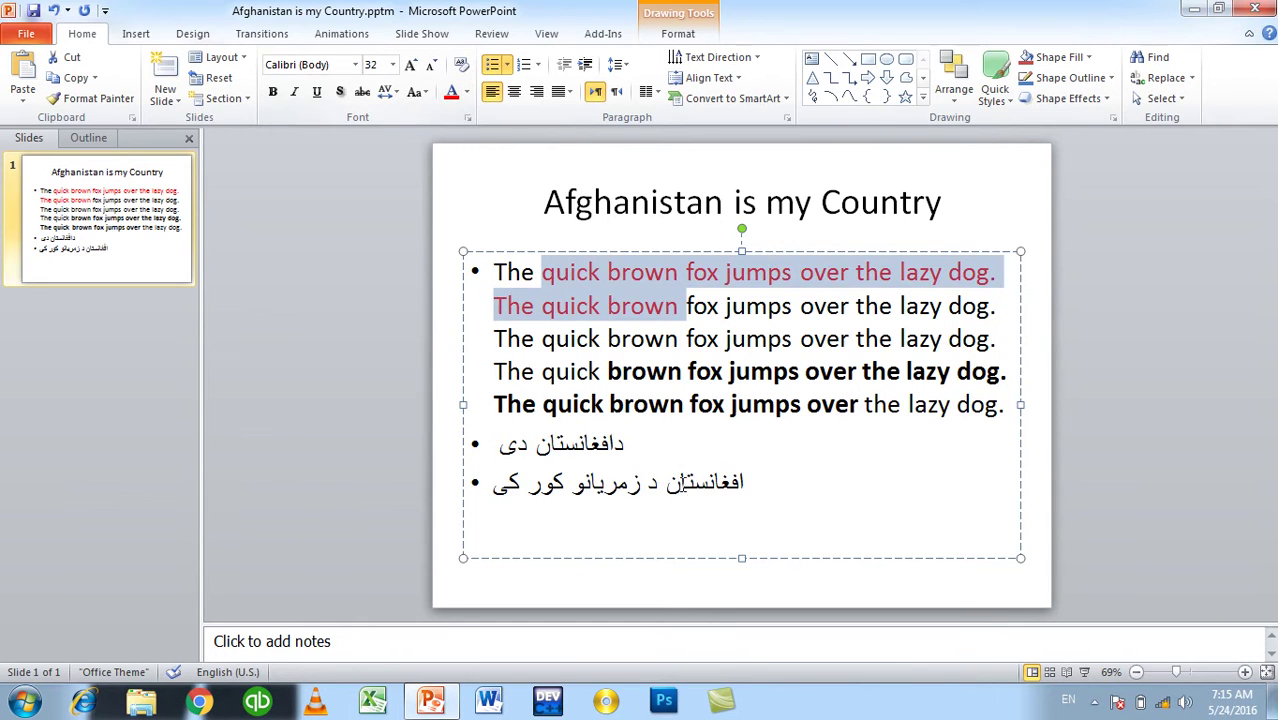
Step: Delete the last two words of the second Pashto line
{"action": "left_click_drag", "start_coordinate": [748, 482], "coordinate": [502, 484]}
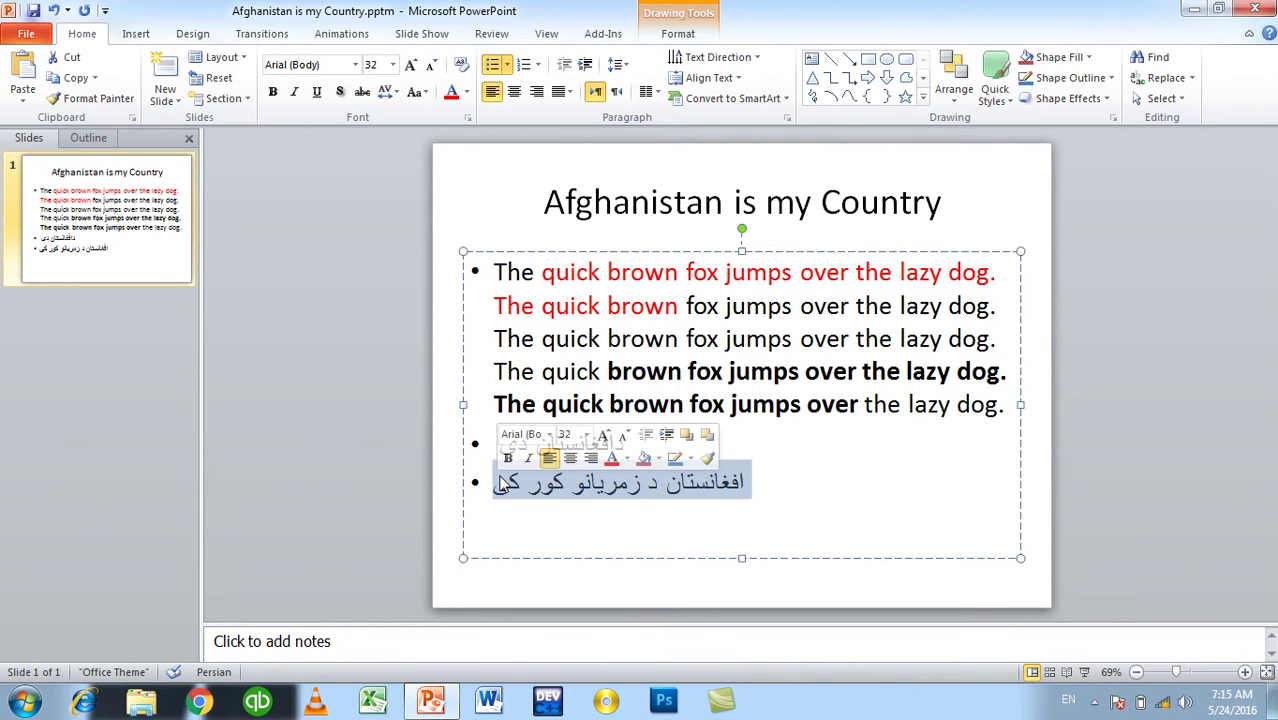
{"action": "left_click", "coordinate": [502, 483]}
{"action": "left_click_drag", "start_coordinate": [494, 483], "coordinate": [560, 483]}
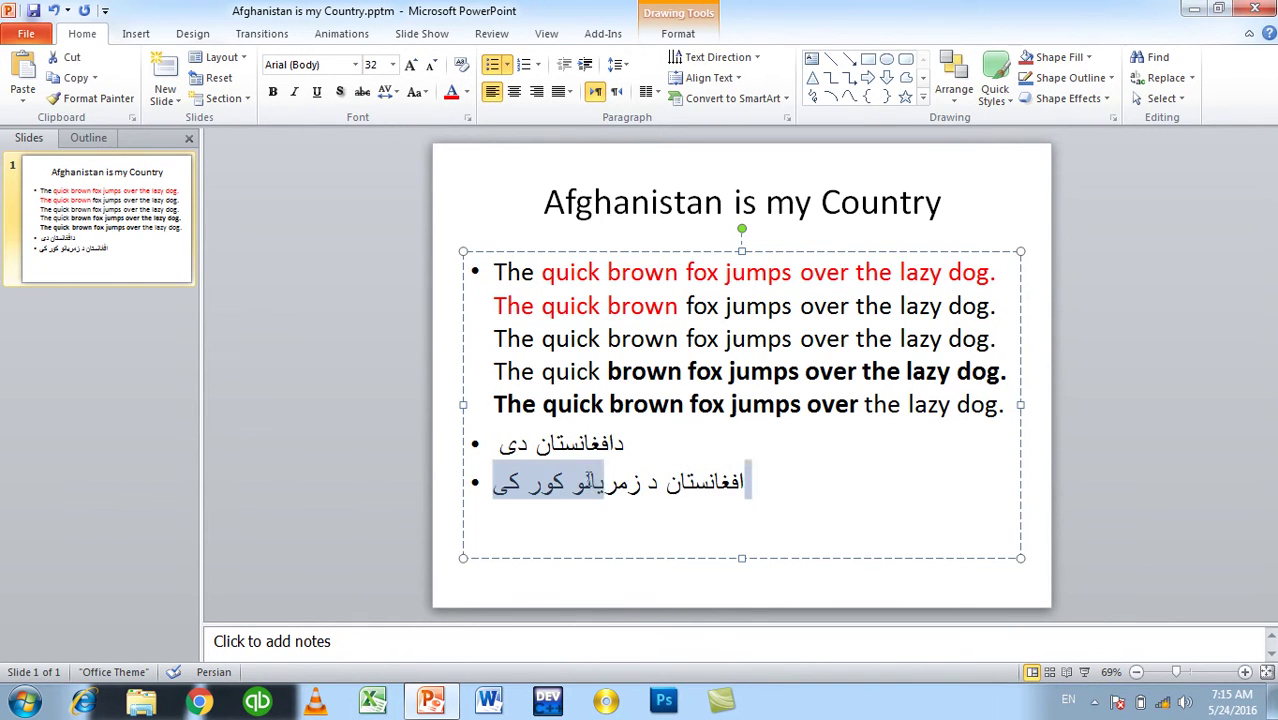
{"action": "key", "text": "BackSpace"}
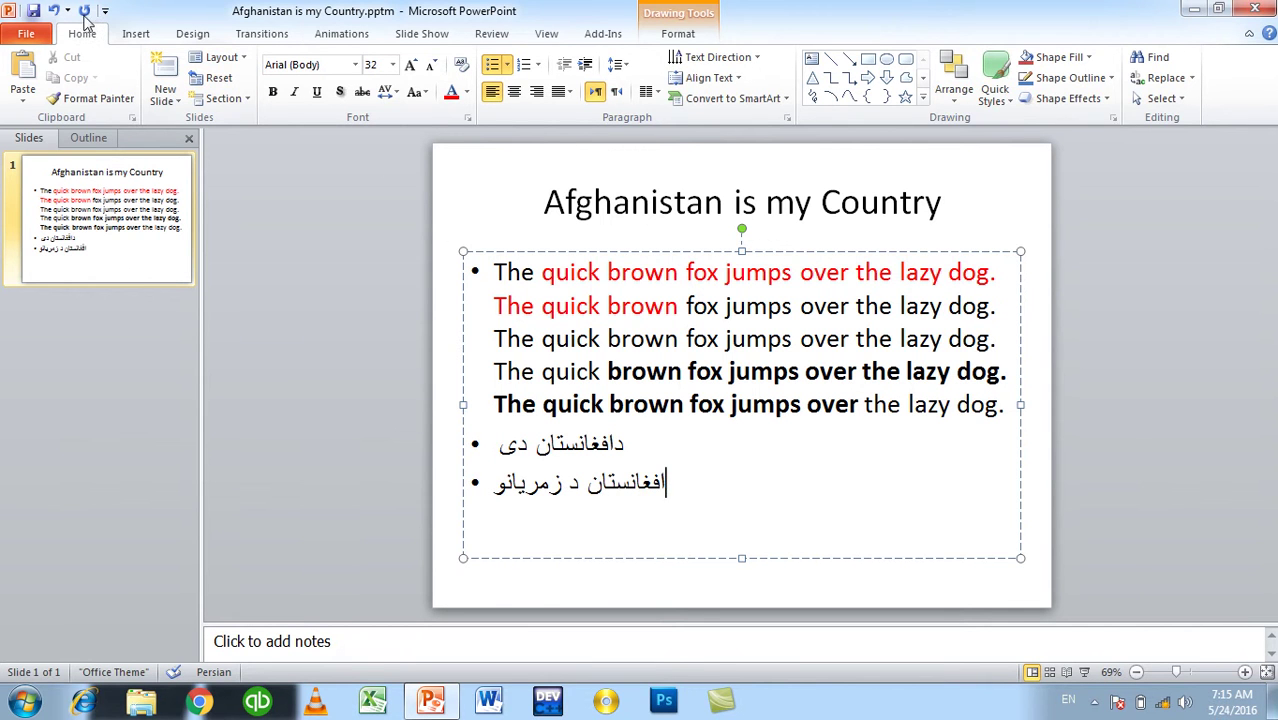
Step: Undo the deletion, red and bold, then redo the bold and red formatting
{"action": "left_click", "coordinate": [52, 12]}
{"action": "left_click", "coordinate": [51, 12]}
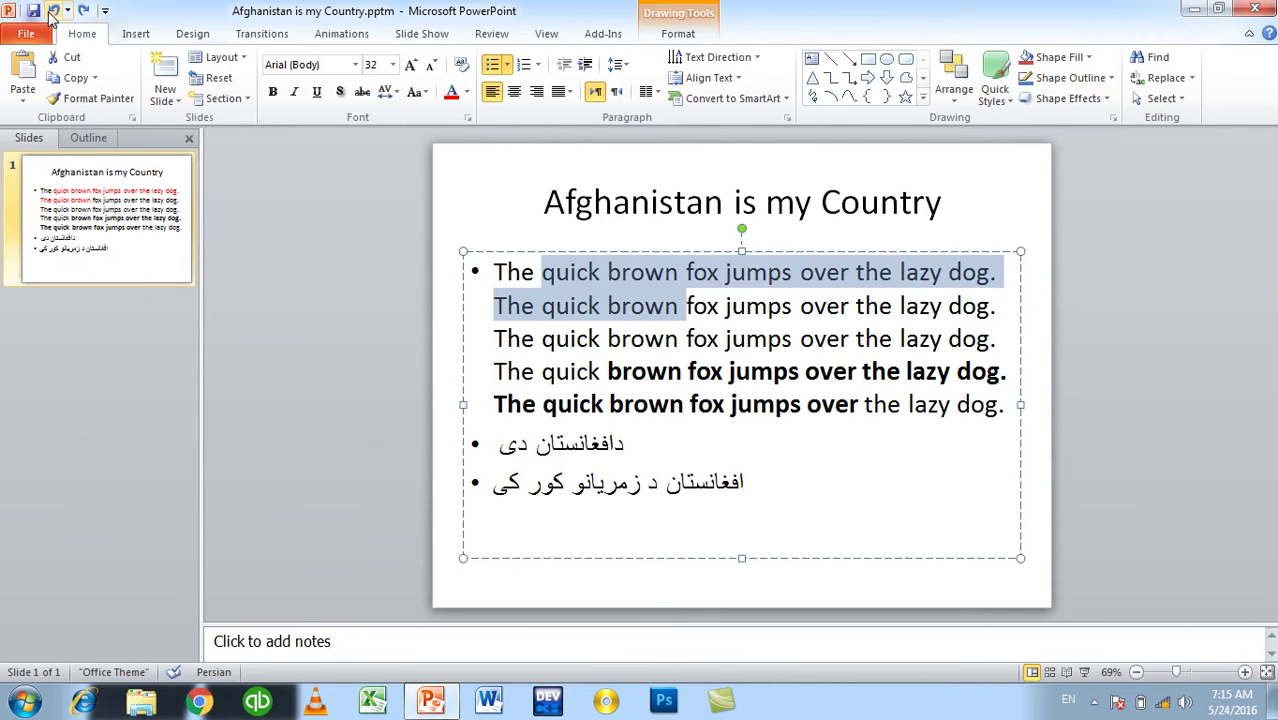
{"action": "left_click", "coordinate": [53, 12]}
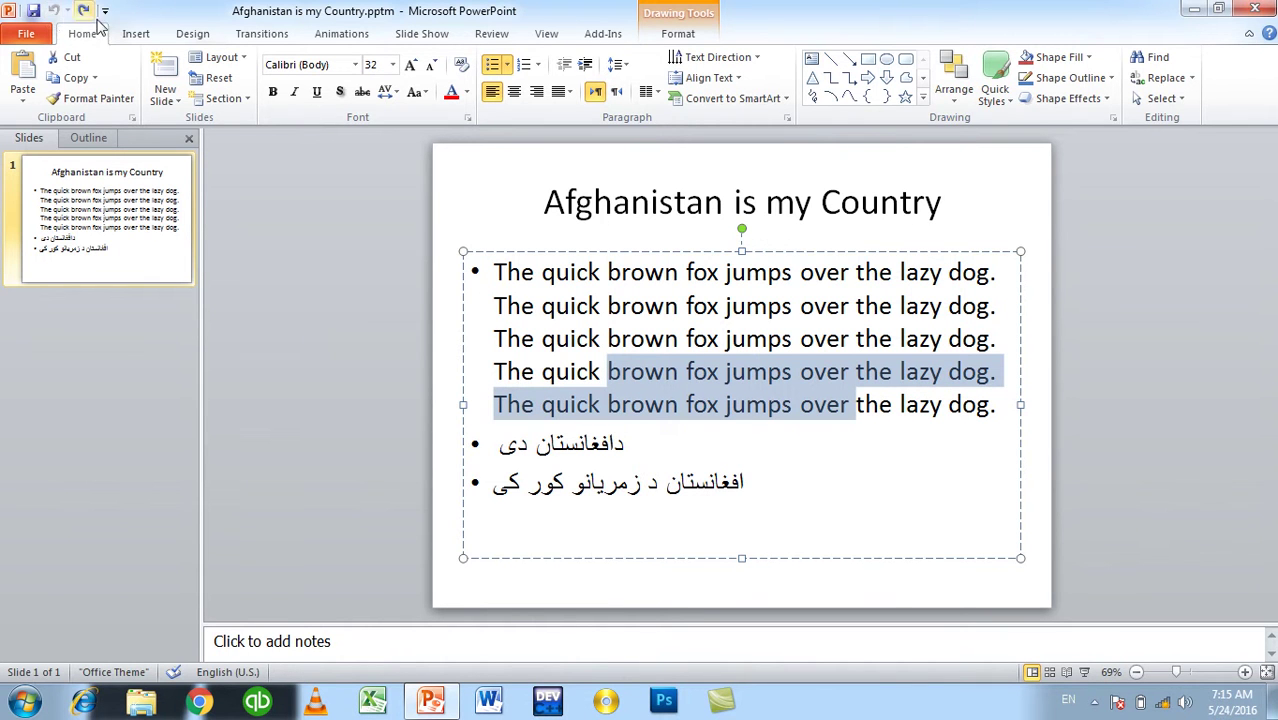
{"action": "left_click", "coordinate": [84, 10]}
{"action": "left_click", "coordinate": [85, 10]}
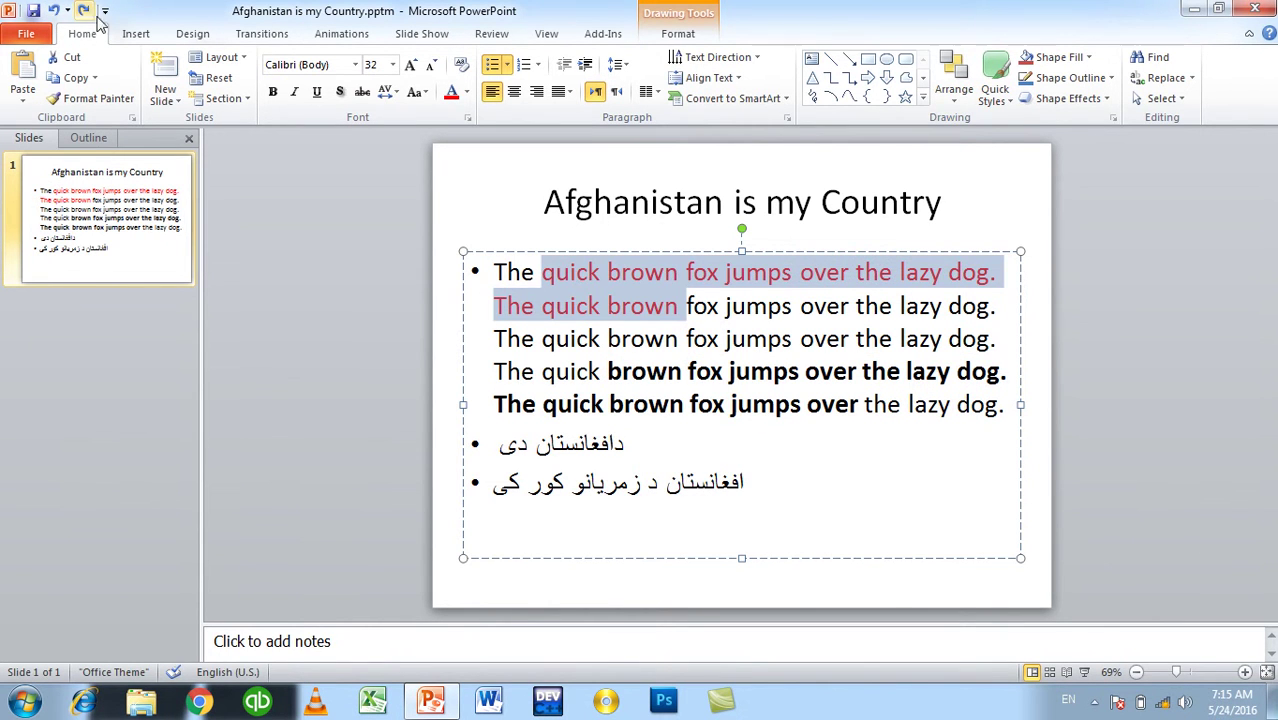
Step: Replace 'fox jumps over' on line 3 with 'asdasdasdf'
{"action": "left_click_drag", "start_coordinate": [831, 340], "coordinate": [688, 340]}
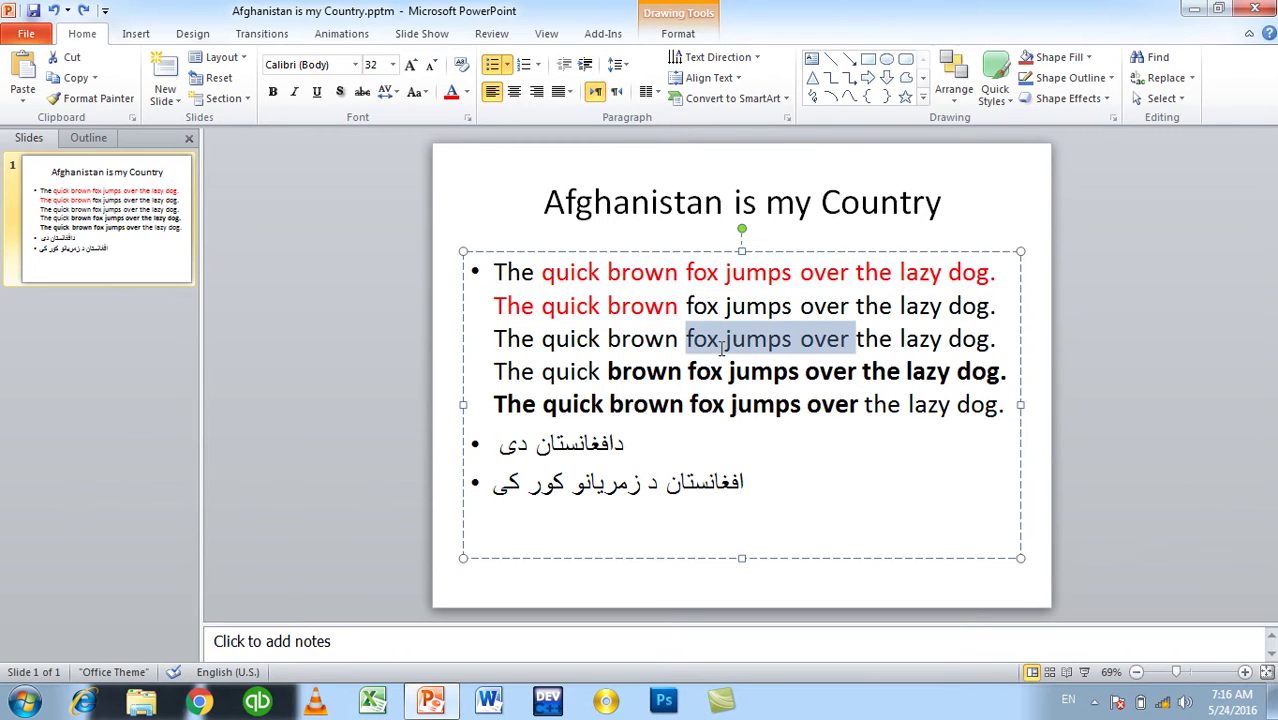
{"action": "type", "text": "asdasdasdf"}
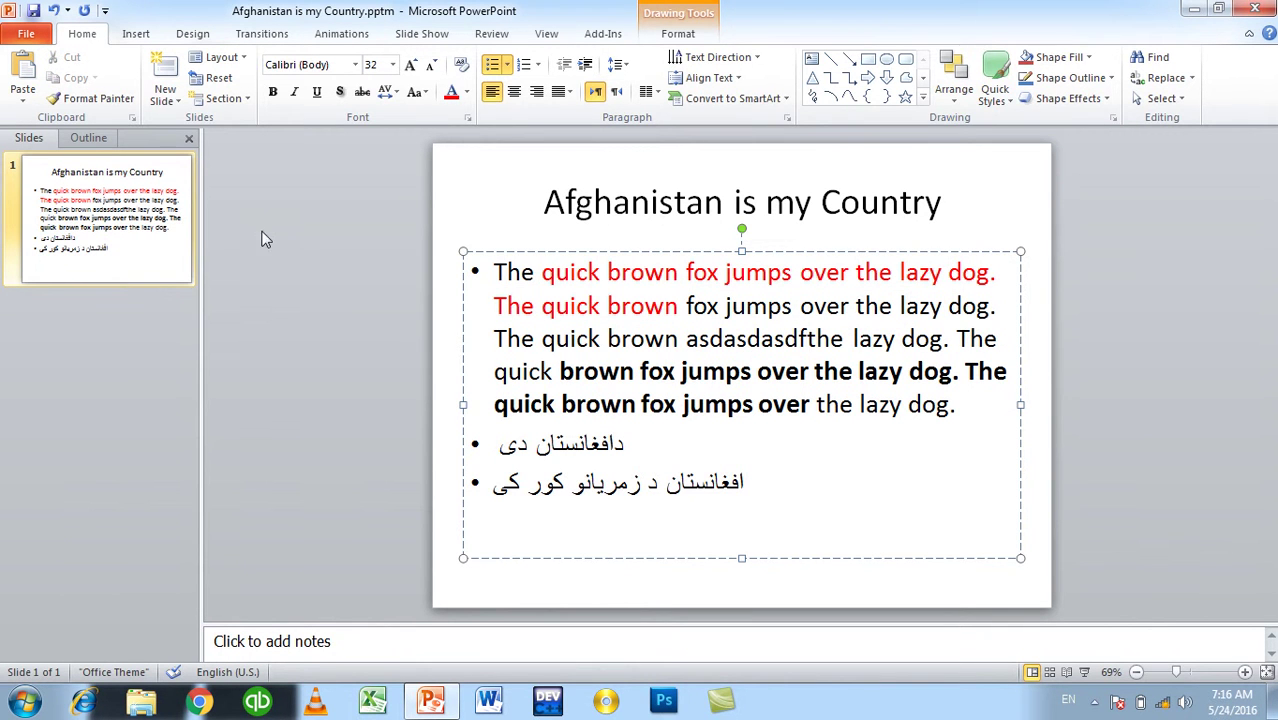
{"action": "left_click", "coordinate": [266, 231]}
Step: Undo the line 3 replacement, the red and the bold, then redo the bold and red
{"action": "left_click", "coordinate": [58, 9]}
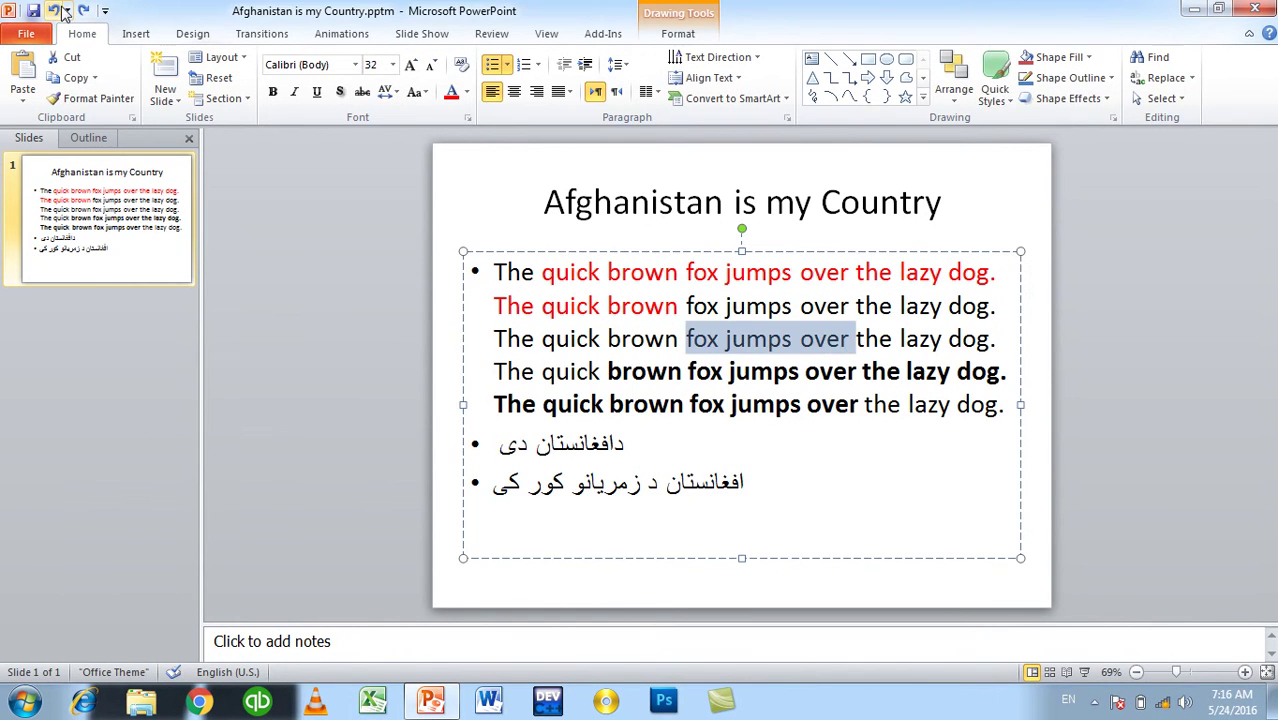
{"action": "left_click", "coordinate": [58, 9]}
{"action": "left_click", "coordinate": [56, 10]}
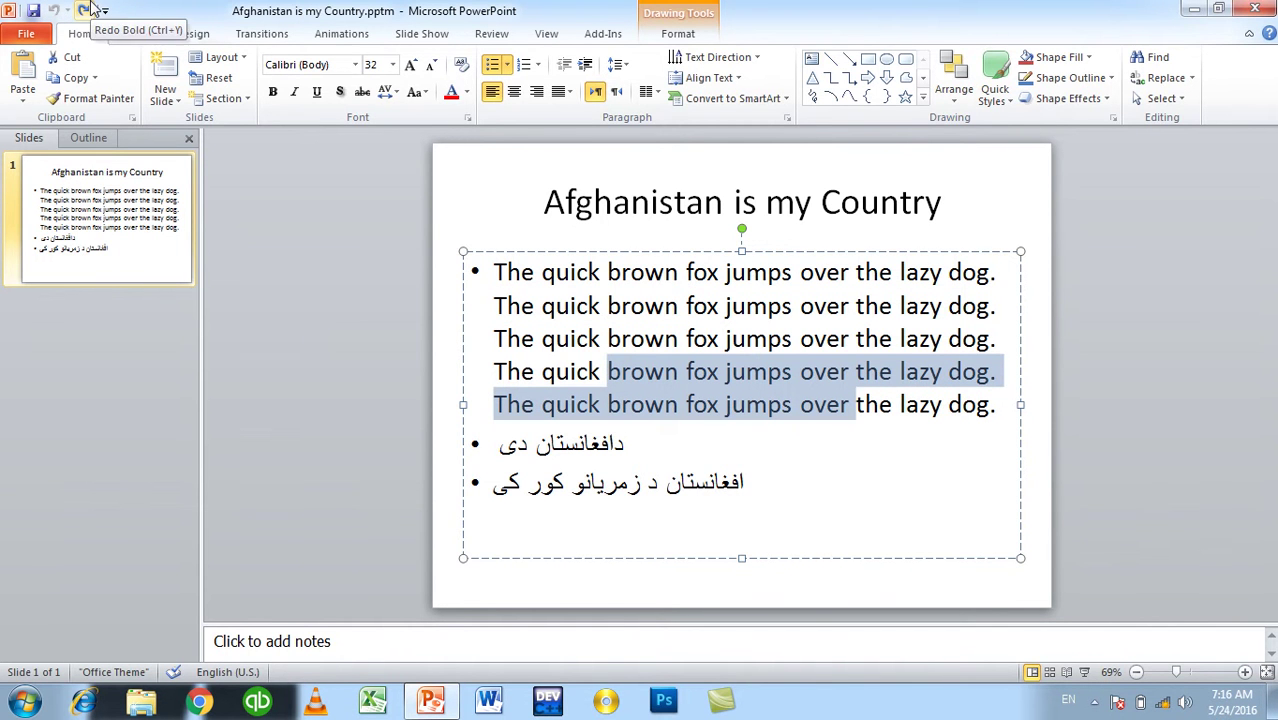
{"action": "left_click", "coordinate": [86, 9]}
{"action": "left_click", "coordinate": [86, 9]}
Step: Undo the red and bold formatting again and show the presentation's File Info page
{"action": "left_click", "coordinate": [56, 9]}
{"action": "left_click", "coordinate": [56, 9]}
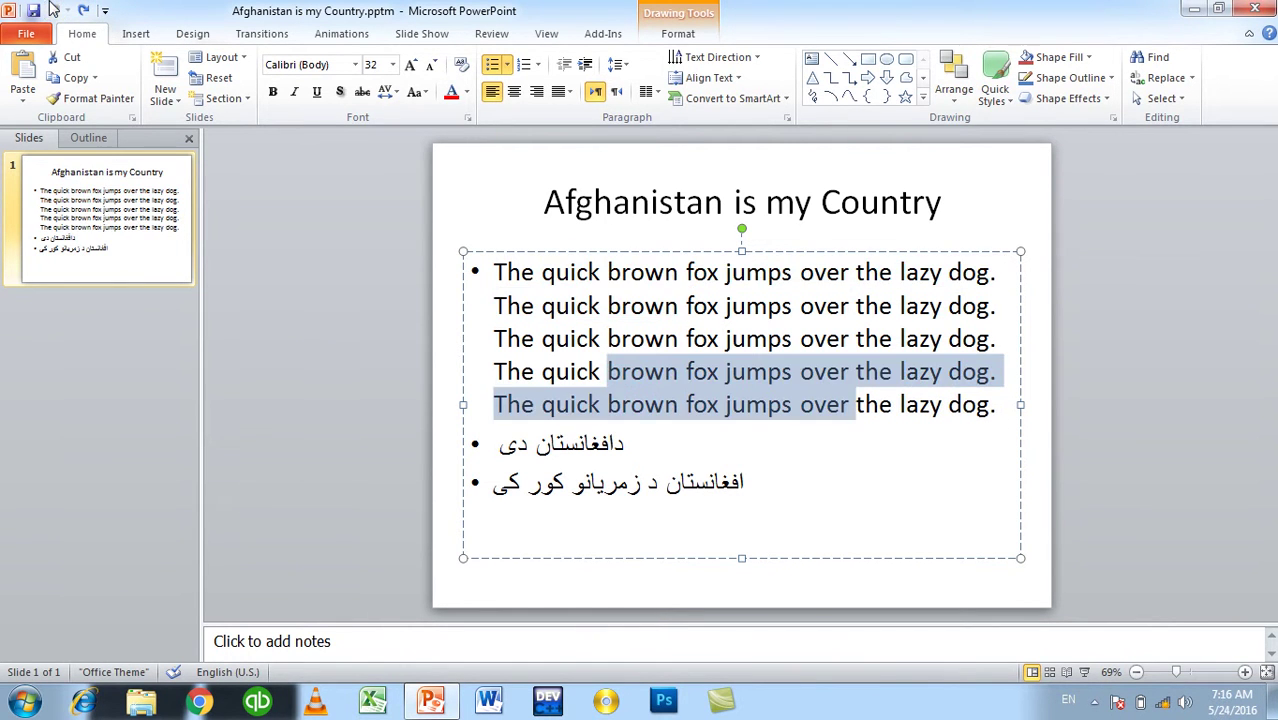
{"action": "left_click", "coordinate": [339, 261]}
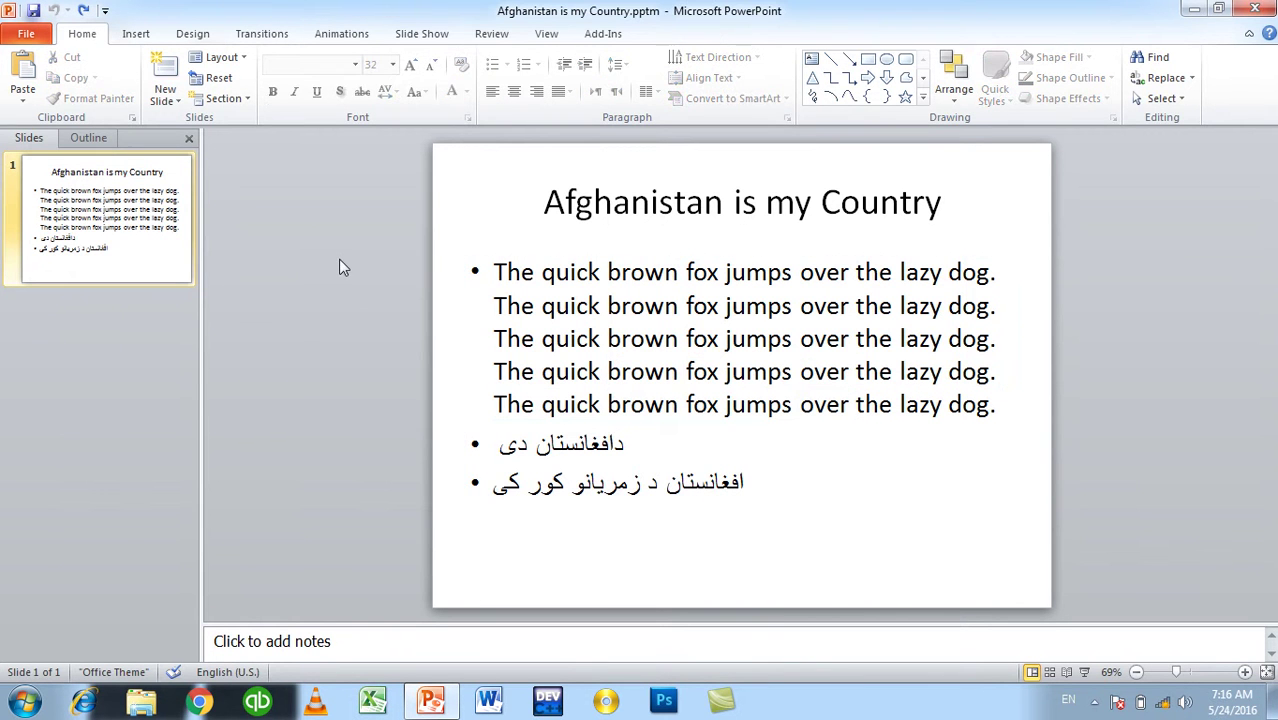
{"action": "left_click", "coordinate": [22, 30]}
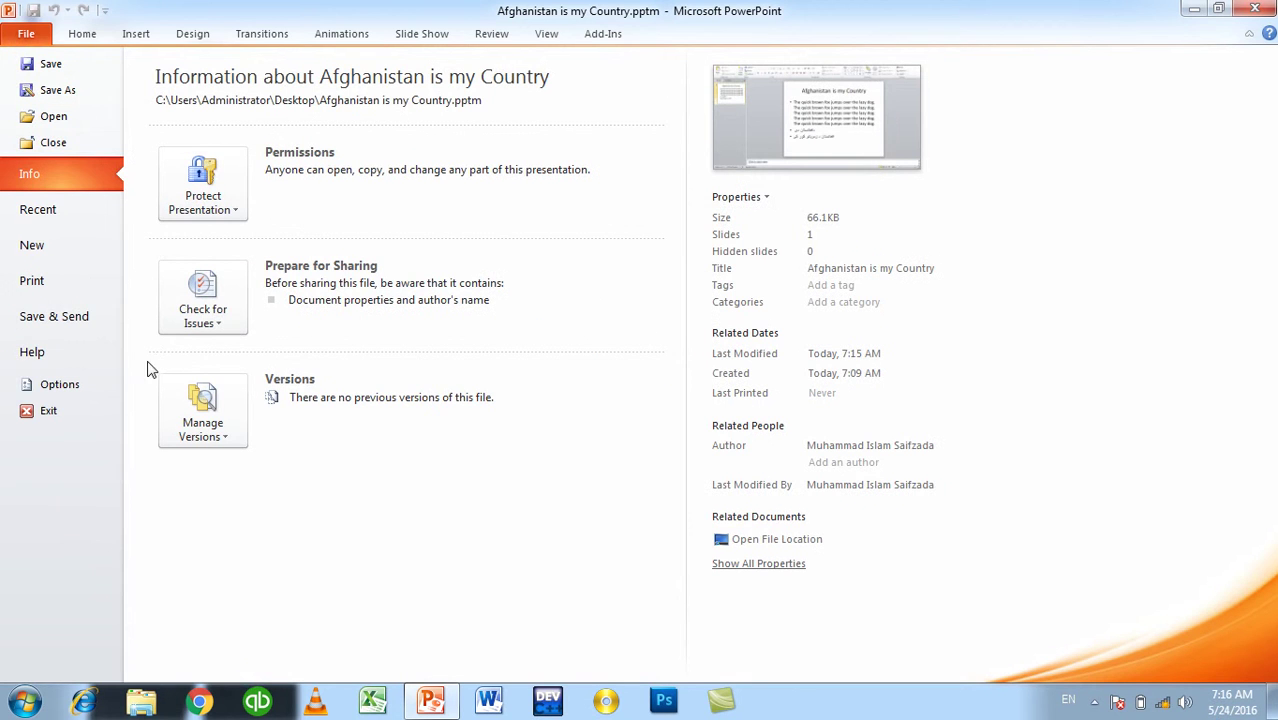
Step: Set Maximum number of undos to 3 in the Advanced options and apply it
{"action": "left_click", "coordinate": [78, 386]}
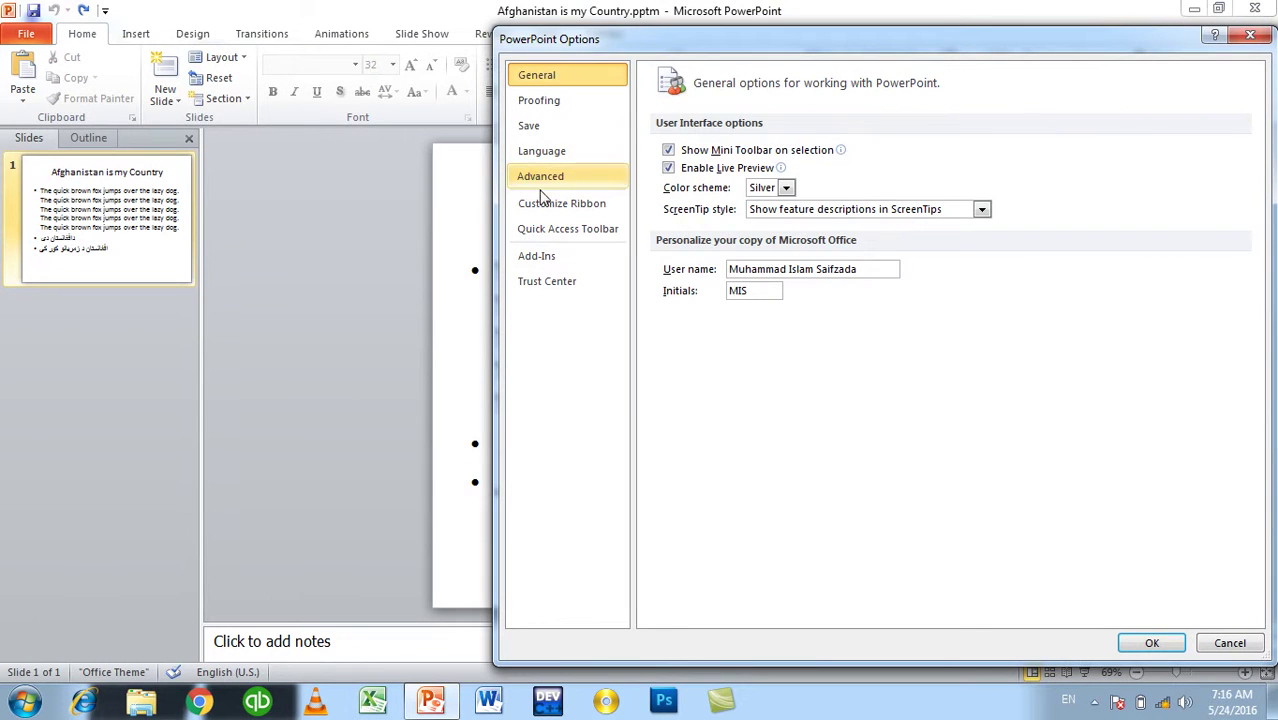
{"action": "left_click", "coordinate": [540, 176]}
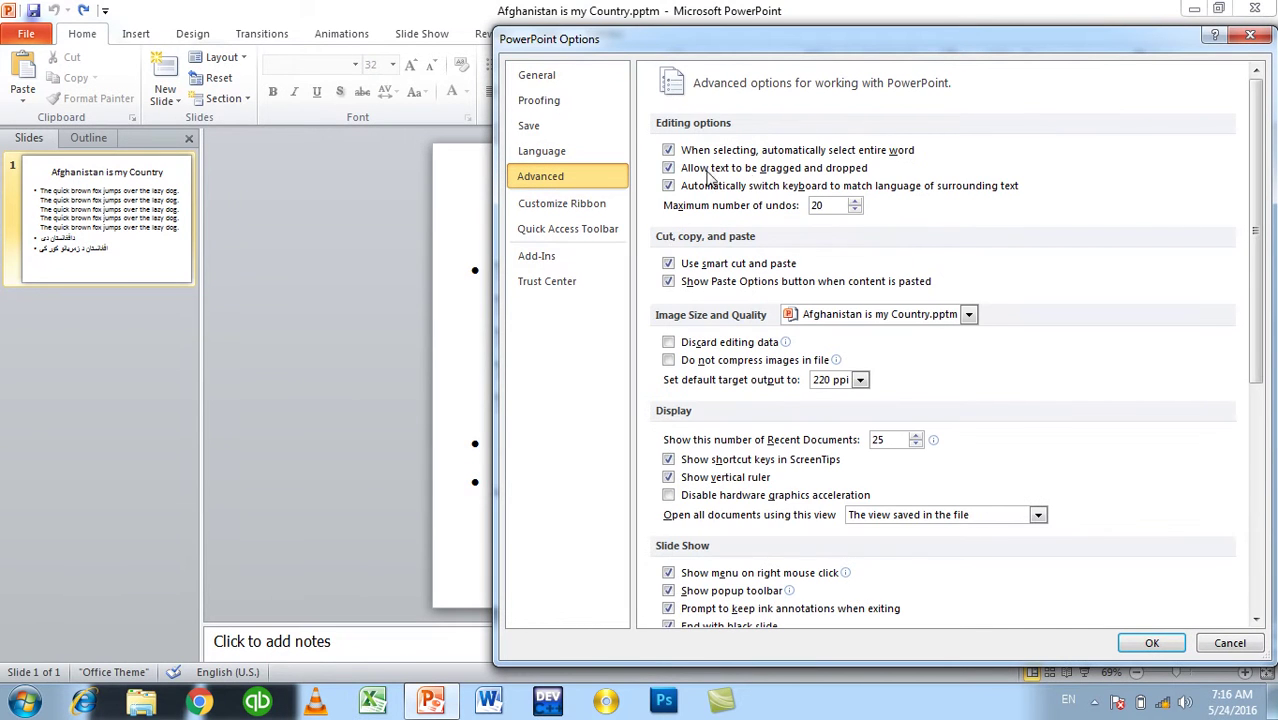
{"action": "double_click", "coordinate": [820, 205]}
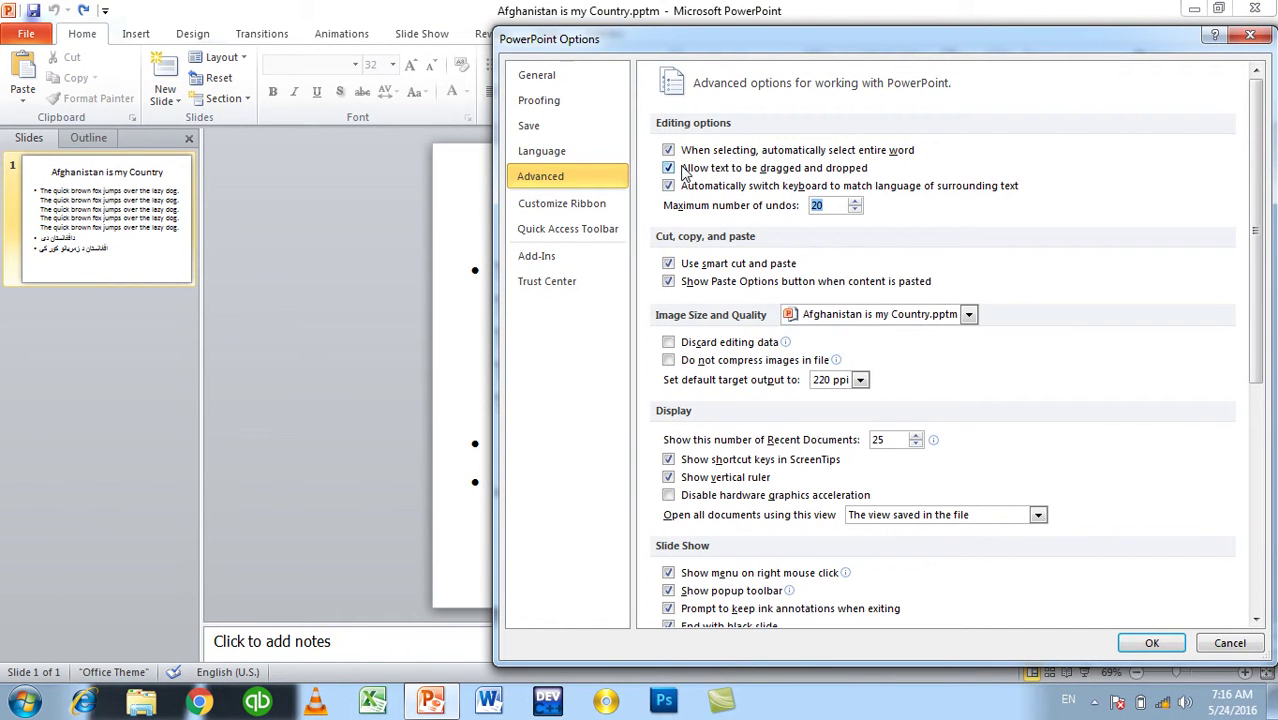
{"action": "type", "text": "3"}
{"action": "left_click", "coordinate": [1152, 643]}
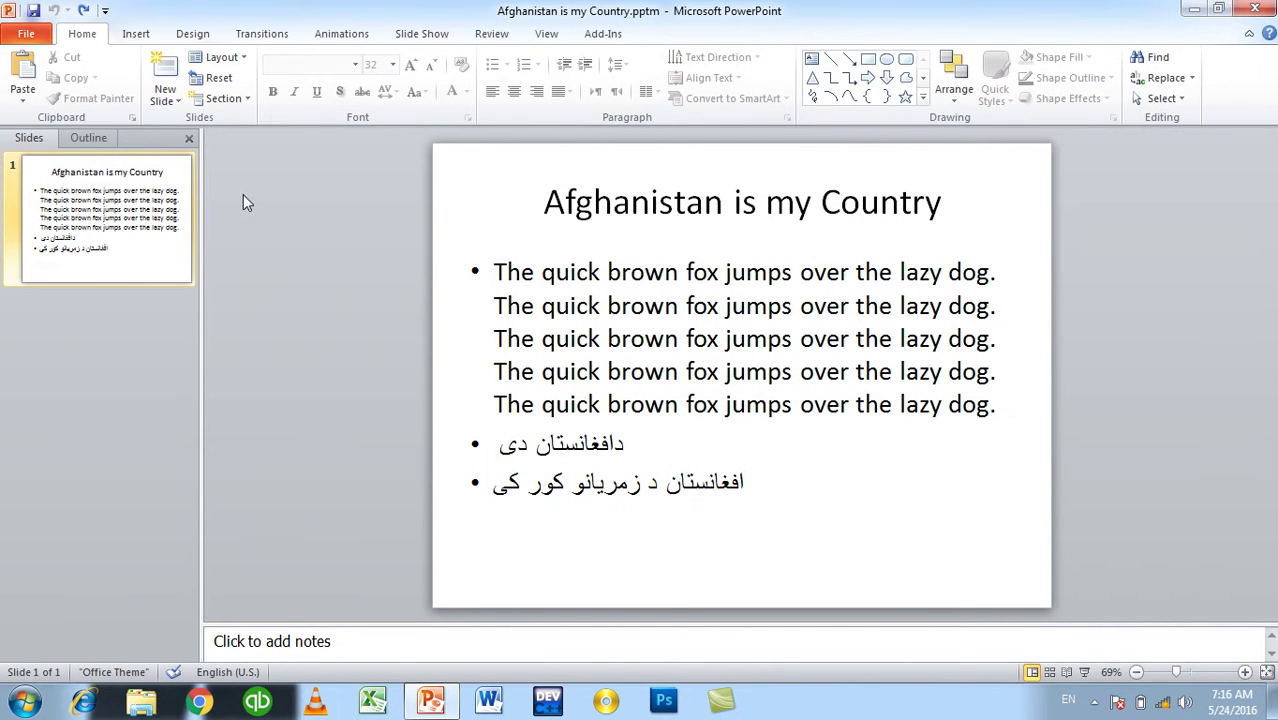
Step: Reopen the Advanced options to verify the undo limit of 3, then close them
{"action": "left_click", "coordinate": [27, 34]}
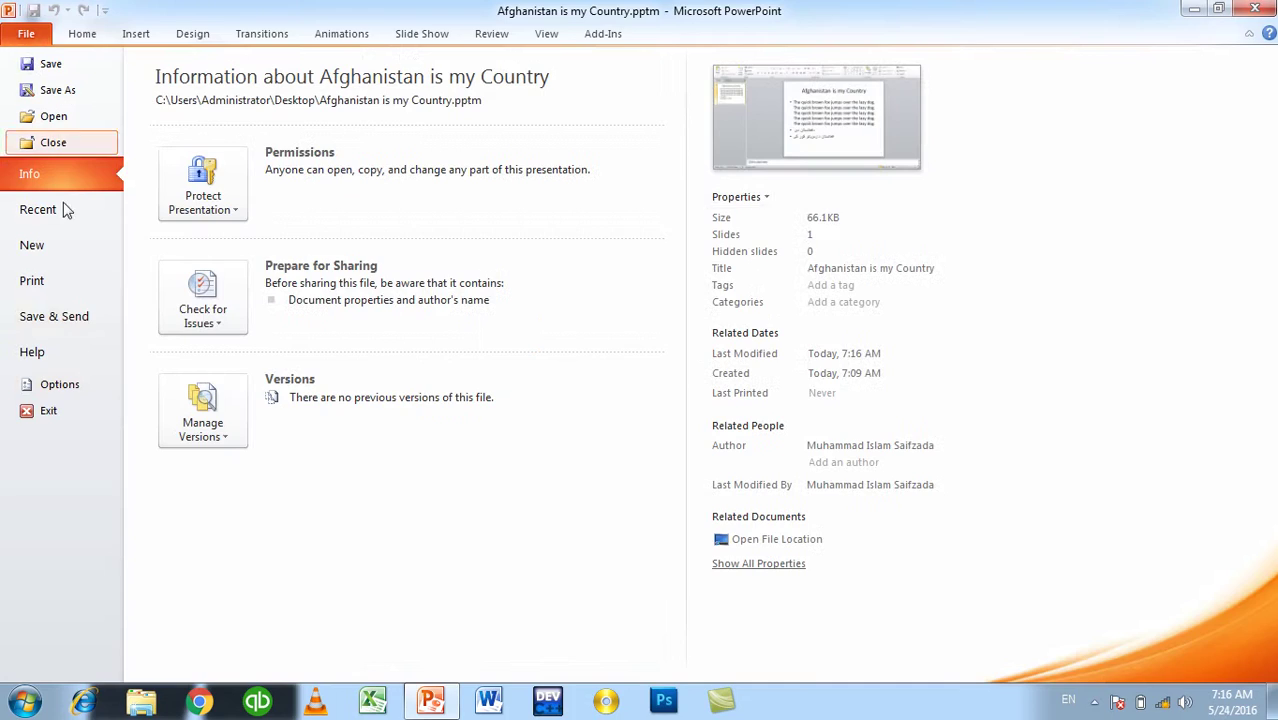
{"action": "left_click", "coordinate": [92, 385]}
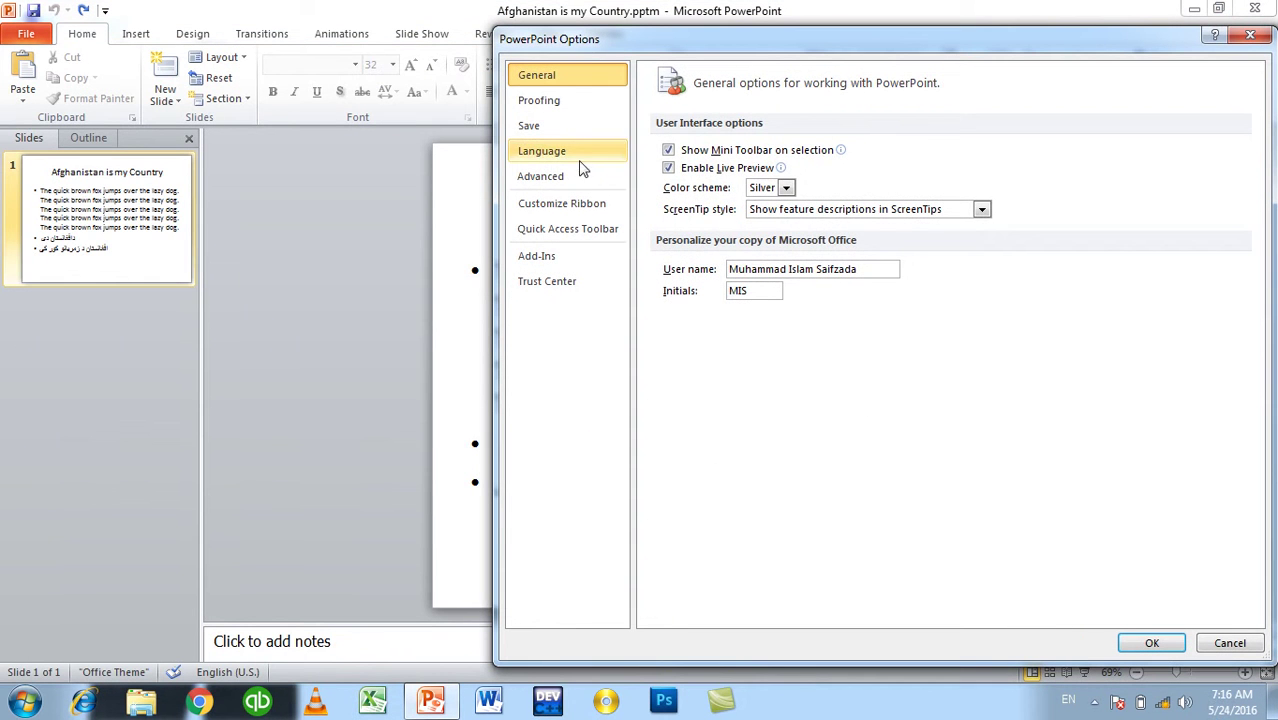
{"action": "left_click", "coordinate": [580, 176]}
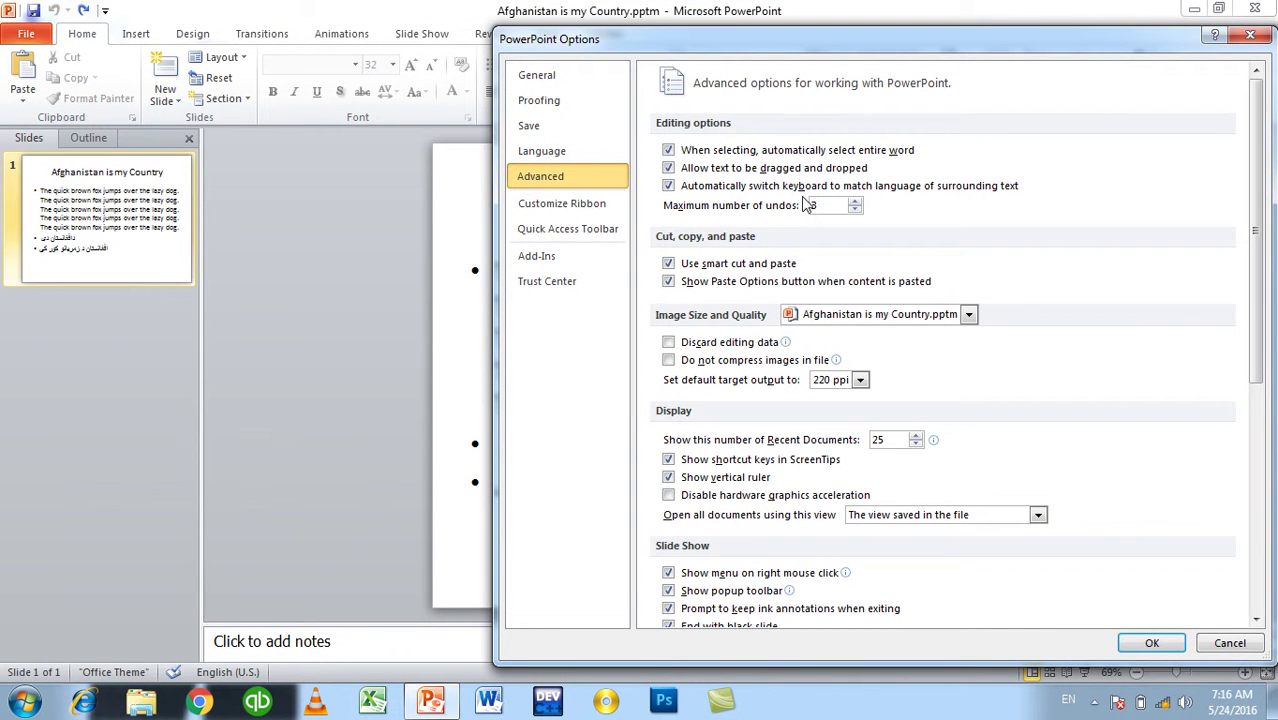
{"action": "key", "text": "Escape"}
{"action": "left_click", "coordinate": [110, 307]}
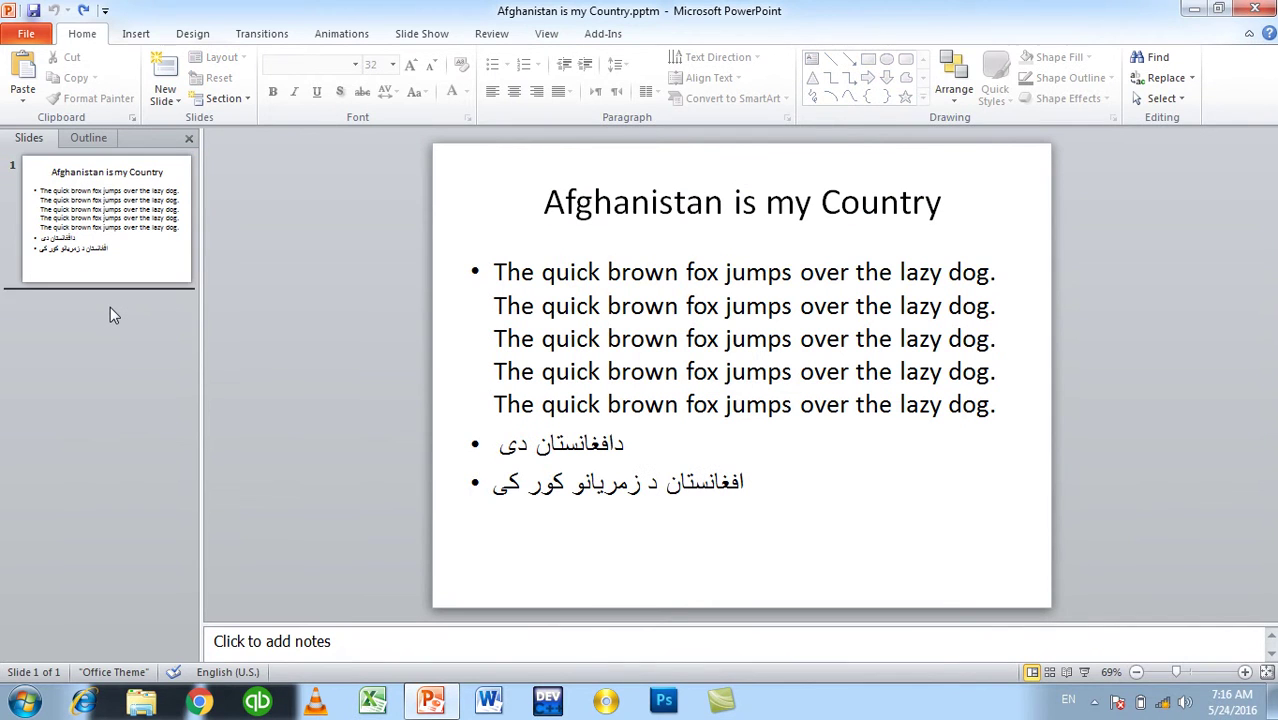
{"action": "key", "text": "Return"}
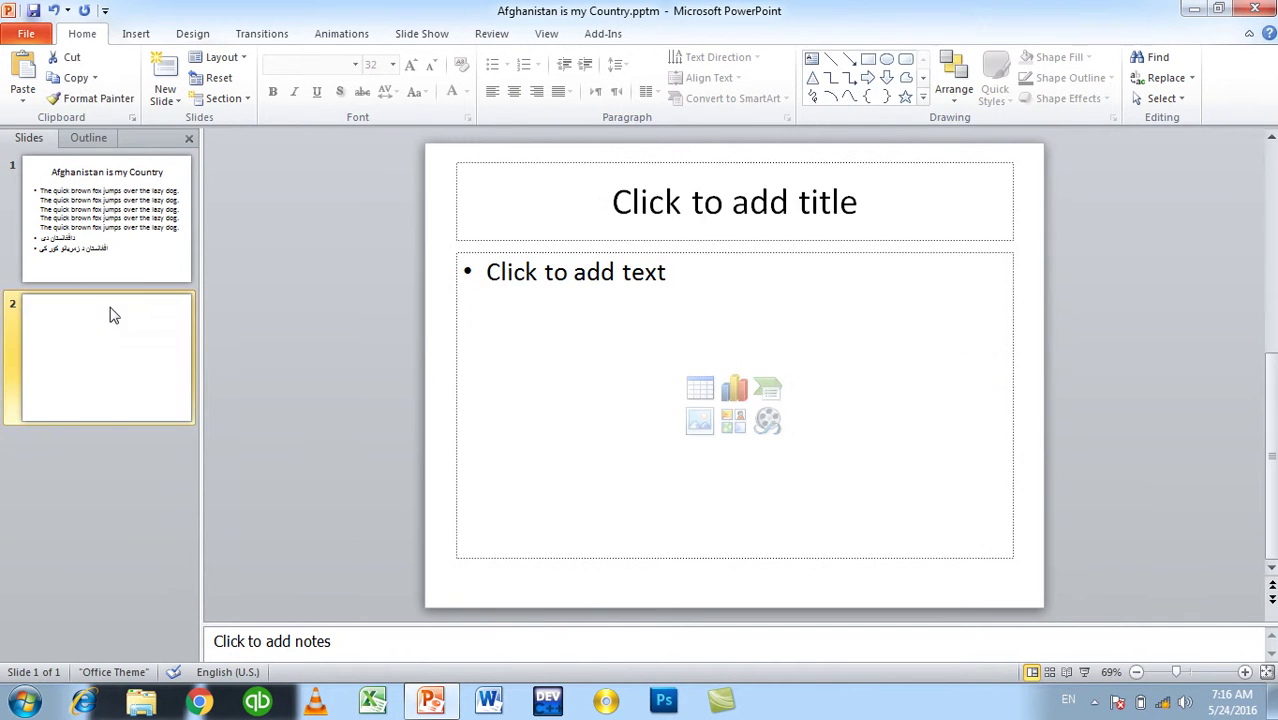
{"action": "left_click", "coordinate": [143, 234]}
{"action": "left_click_drag", "start_coordinate": [715, 373], "coordinate": [534, 338]}
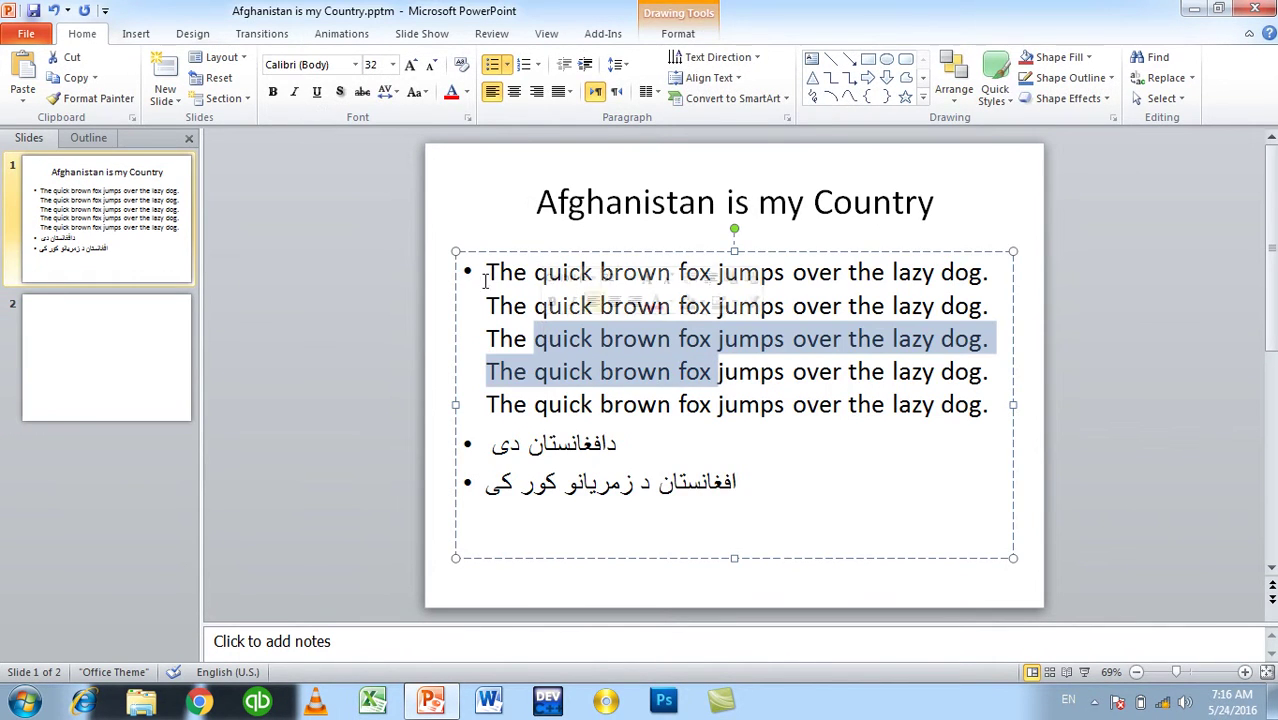
{"action": "left_click", "coordinate": [272, 91]}
{"action": "left_click_drag", "start_coordinate": [679, 306], "coordinate": [485, 271]}
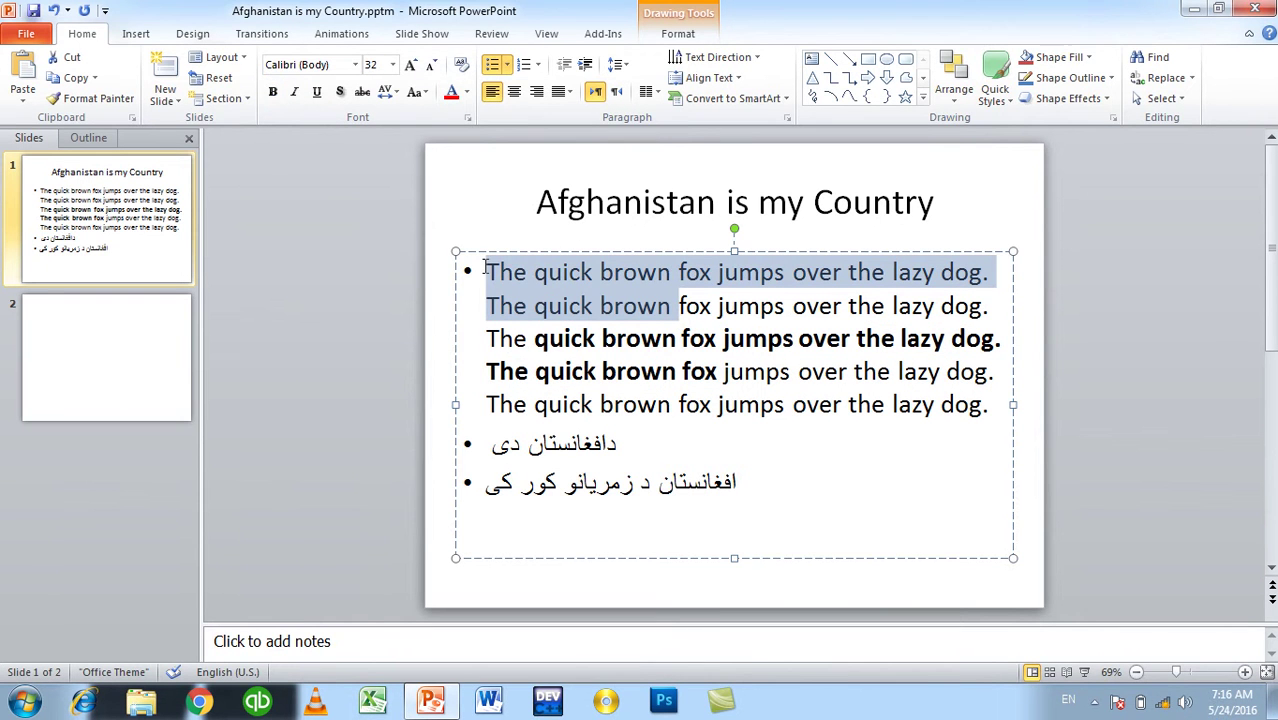
{"action": "left_click", "coordinate": [294, 91]}
{"action": "left_click_drag", "start_coordinate": [770, 490], "coordinate": [600, 430]}
{"action": "left_click", "coordinate": [131, 322]}
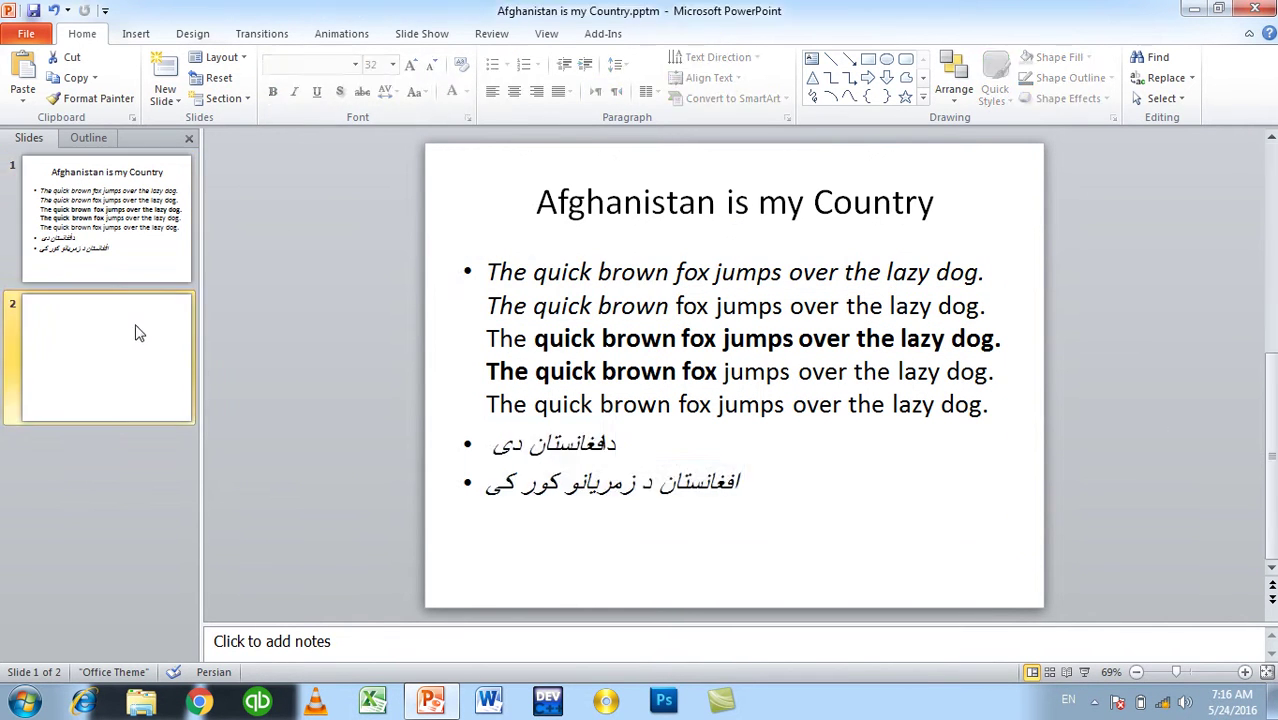
{"action": "left_click", "coordinate": [853, 419]}
{"action": "type", "text": "sdsaasdf sad"}
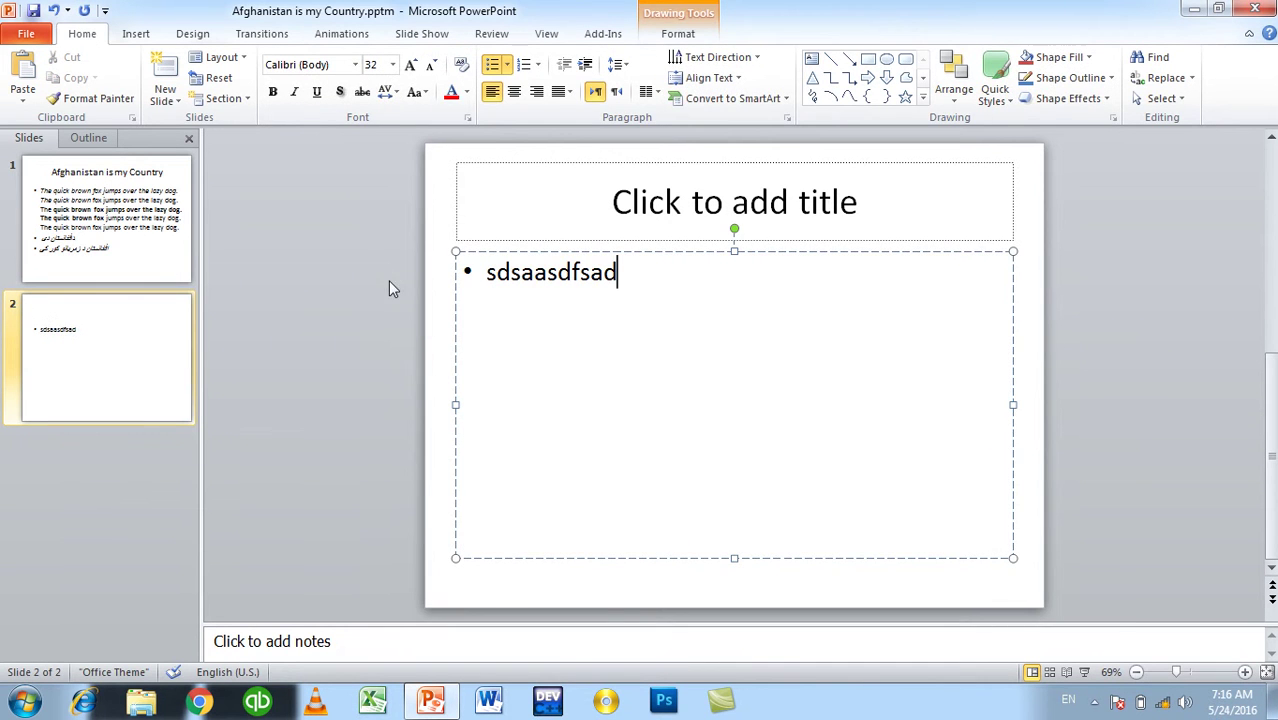
{"action": "left_click", "coordinate": [402, 288]}
{"action": "left_click", "coordinate": [55, 10]}
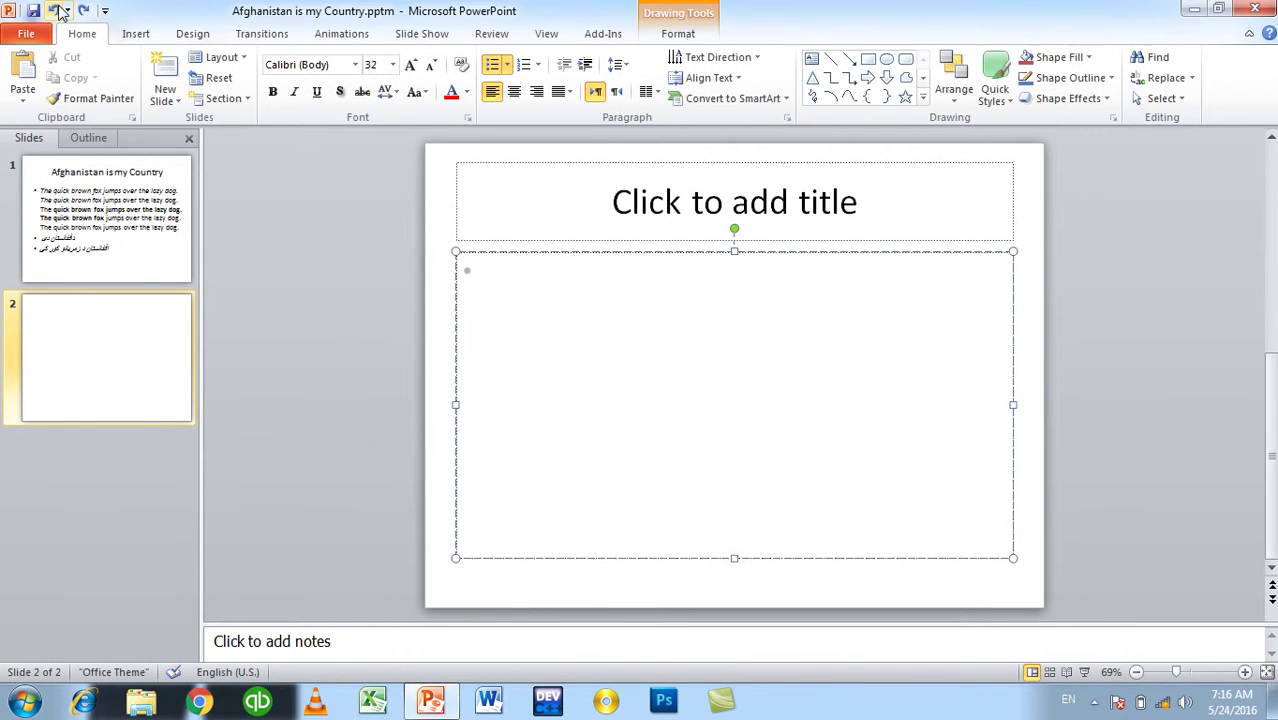
{"action": "left_click", "coordinate": [58, 10]}
{"action": "left_click", "coordinate": [58, 10]}
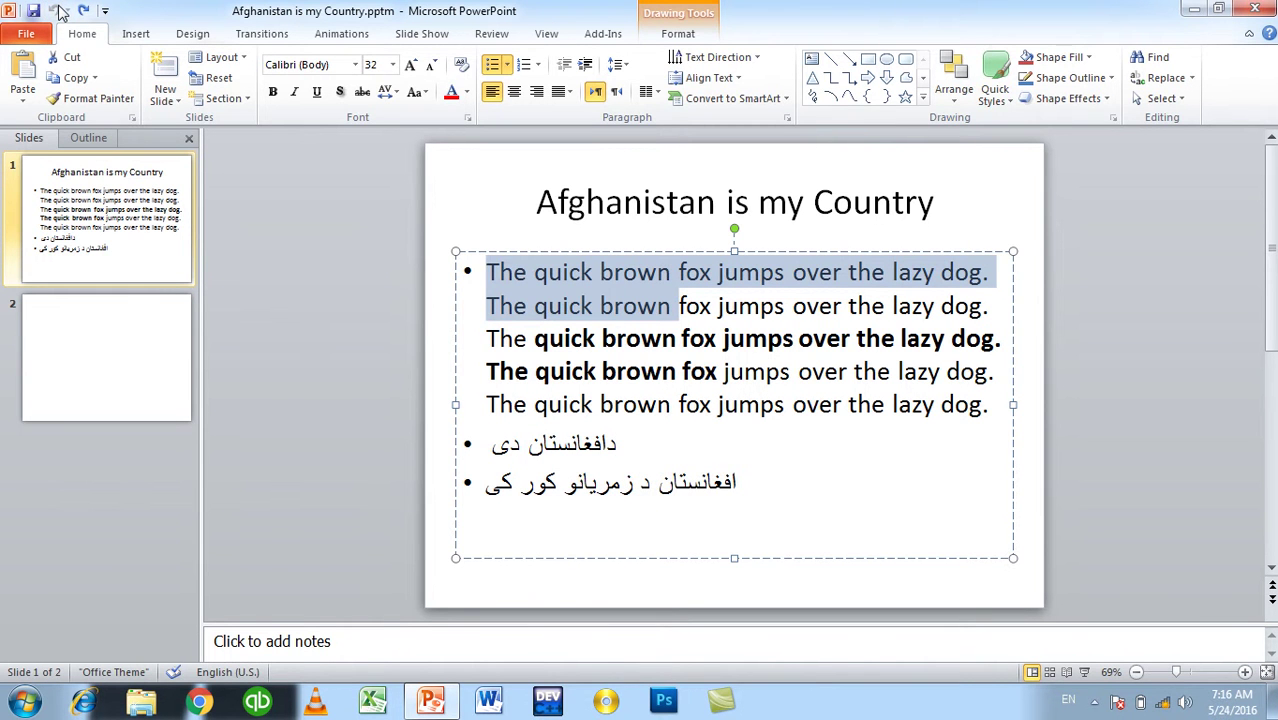
{"action": "left_click", "coordinate": [58, 10]}
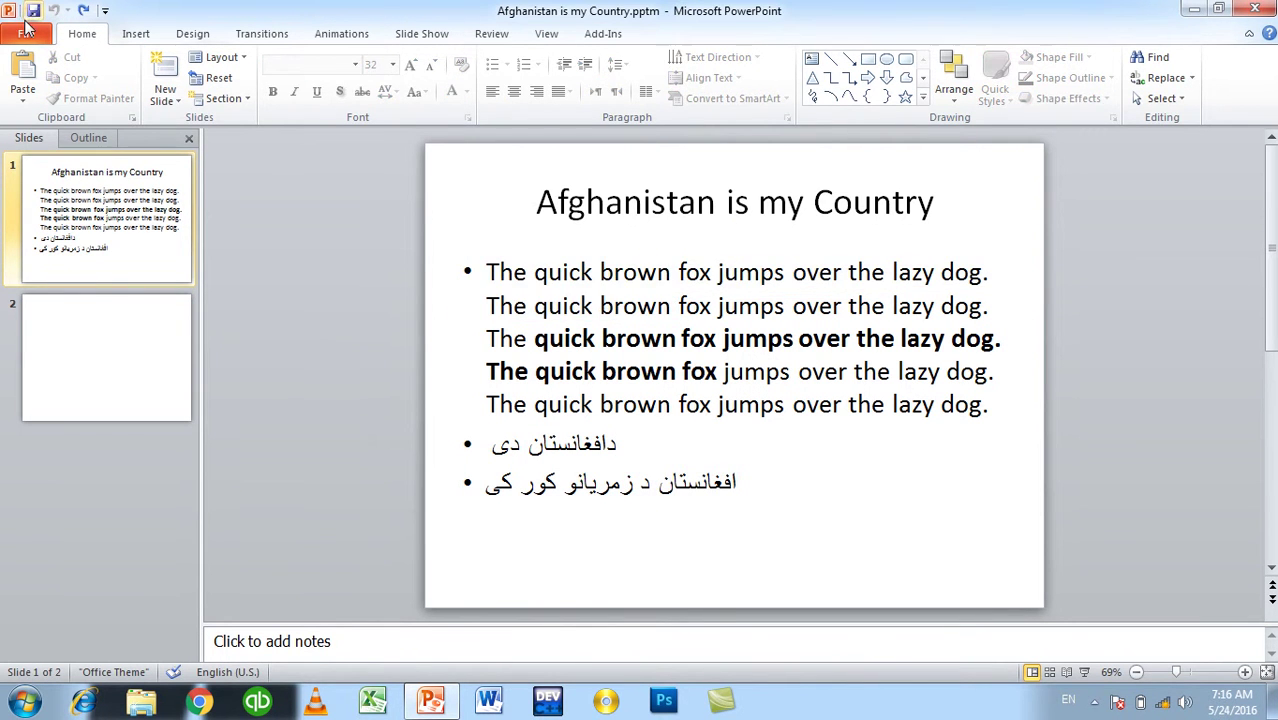
Step: Check the Advanced options twice to confirm the maximum number of undos is 20
{"action": "left_click", "coordinate": [26, 34]}
{"action": "left_click", "coordinate": [40, 382]}
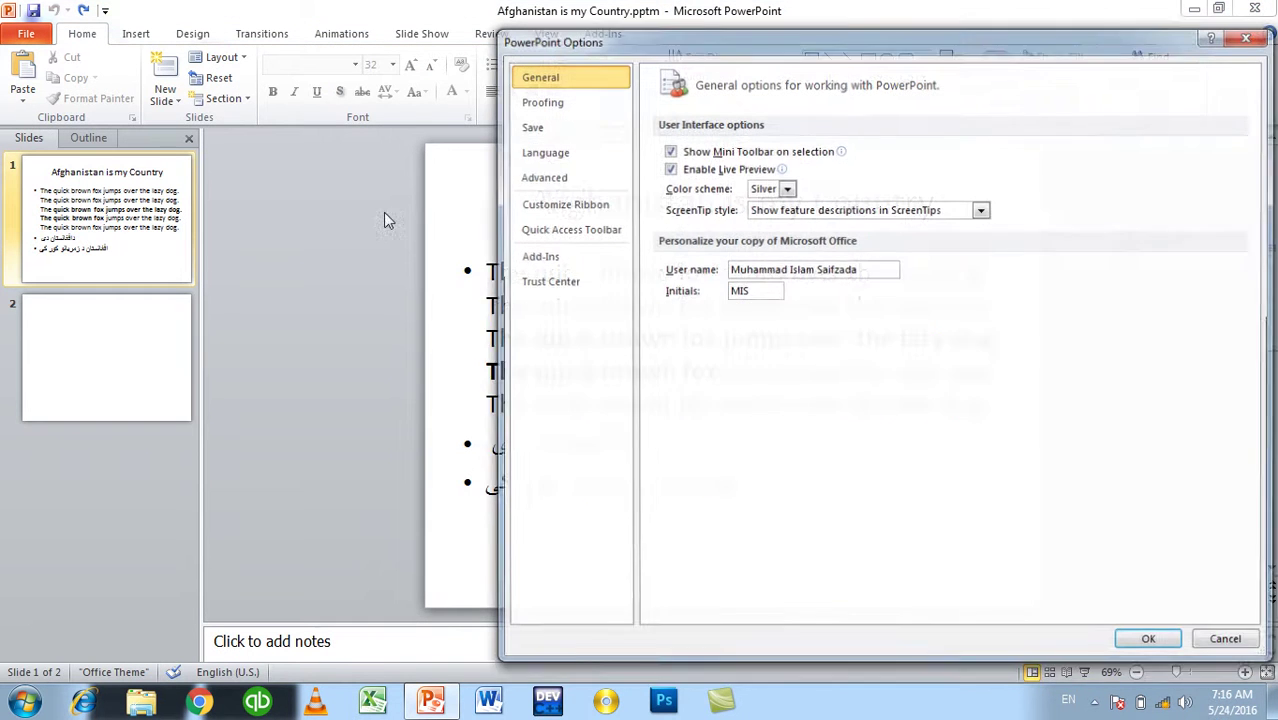
{"action": "left_click", "coordinate": [545, 176]}
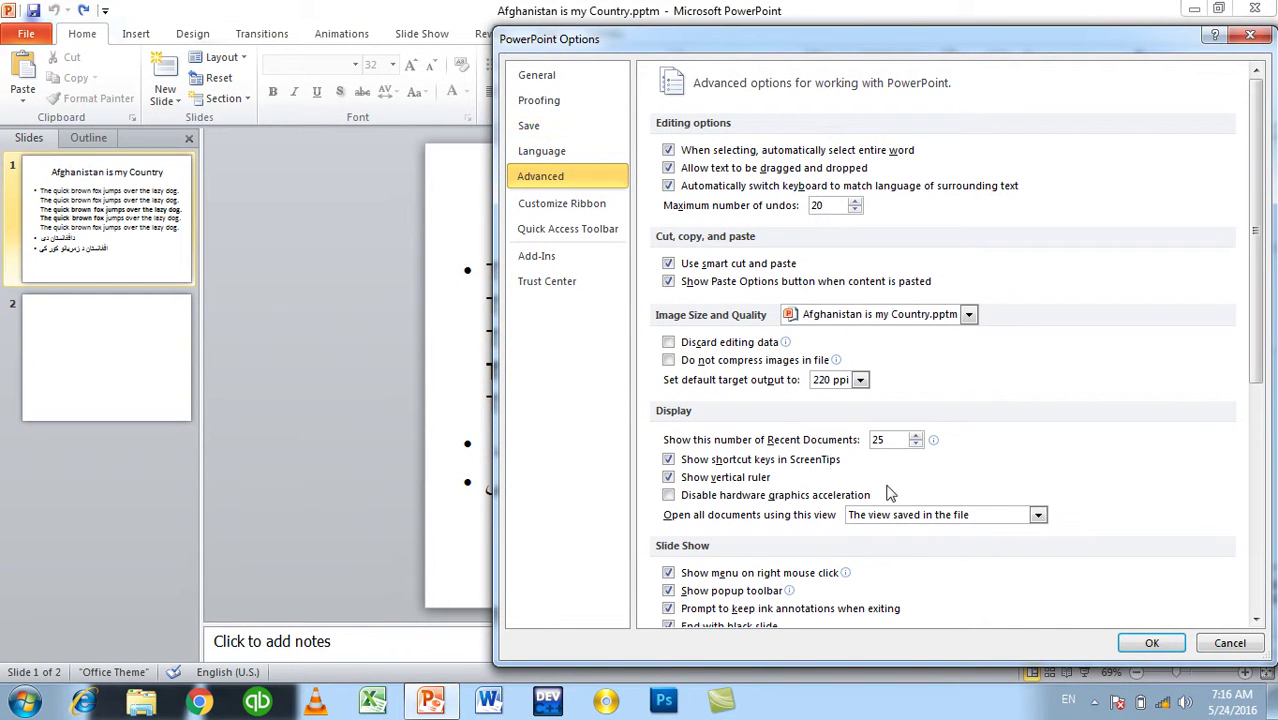
{"action": "left_click", "coordinate": [1128, 644]}
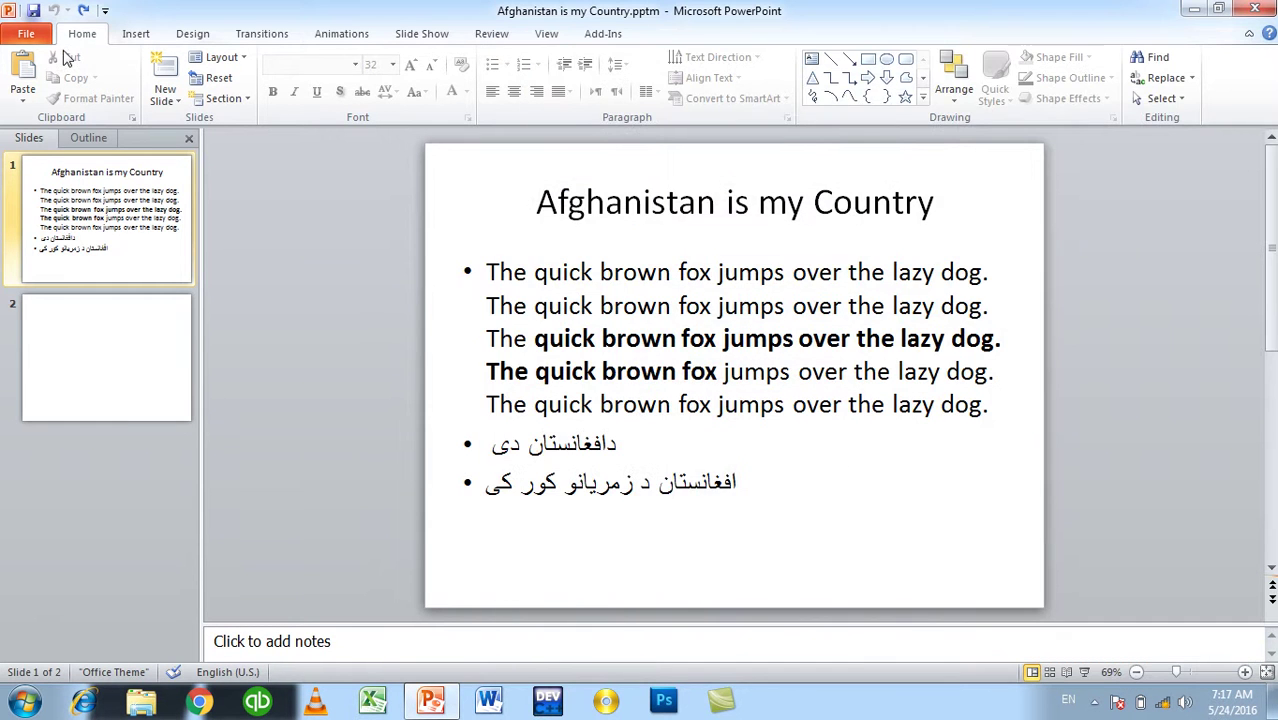
{"action": "left_click", "coordinate": [26, 34]}
{"action": "left_click", "coordinate": [40, 384]}
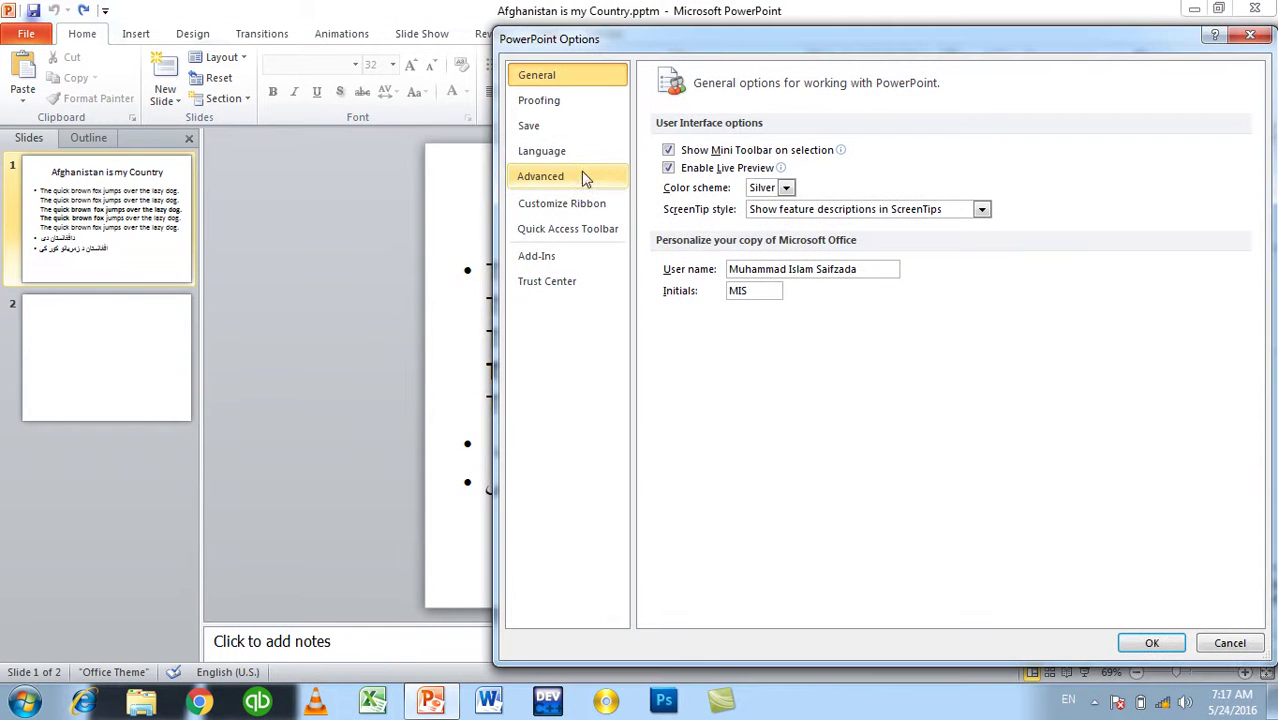
{"action": "left_click", "coordinate": [580, 178]}
{"action": "key", "text": "Return"}
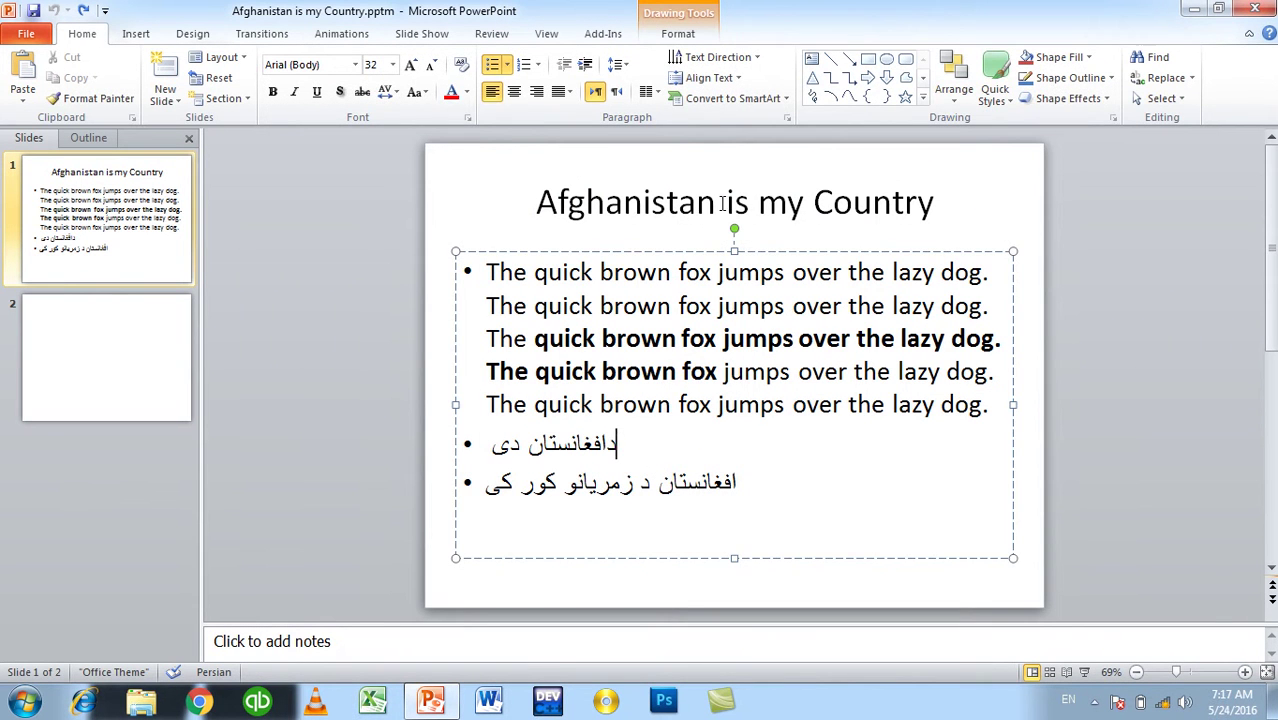
Step: Select and copy 'Afghanistan' from the slide 1 title, then go to the blank slide 2
{"action": "left_click", "coordinate": [704, 204]}
{"action": "double_click", "coordinate": [706, 204]}
{"action": "key", "text": "ctrl+c"}
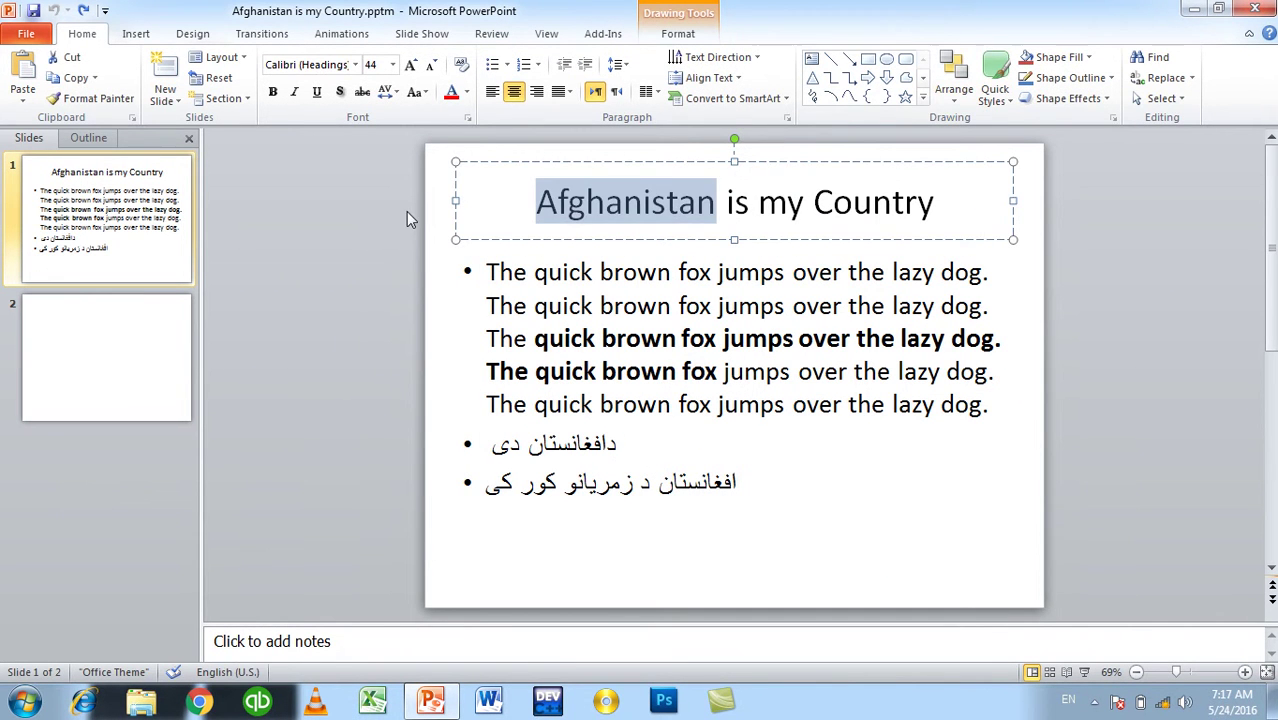
{"action": "left_click", "coordinate": [166, 330]}
Step: Paste Afghanistan several times into slide 2's body, spaced apart
{"action": "left_click", "coordinate": [660, 264]}
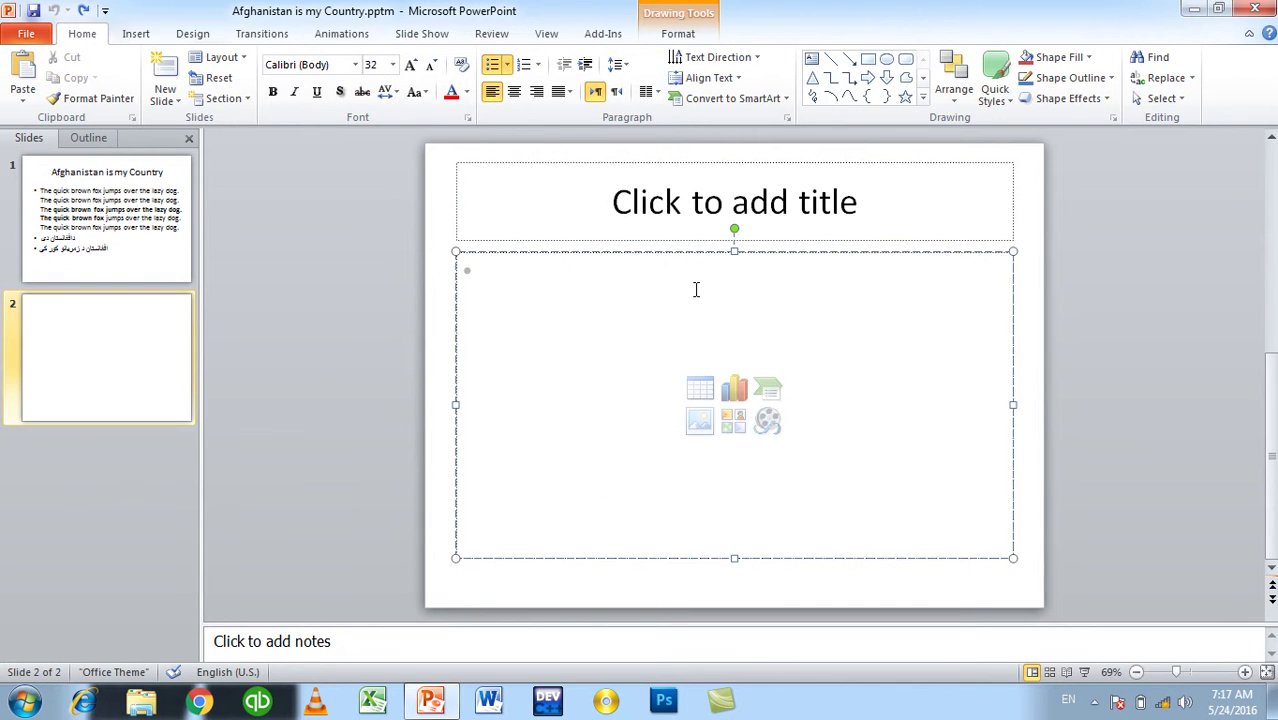
{"action": "key", "text": "ctrl+v"}
{"action": "key", "text": "ctrl+v"}
{"action": "key", "text": "ctrl+v"}
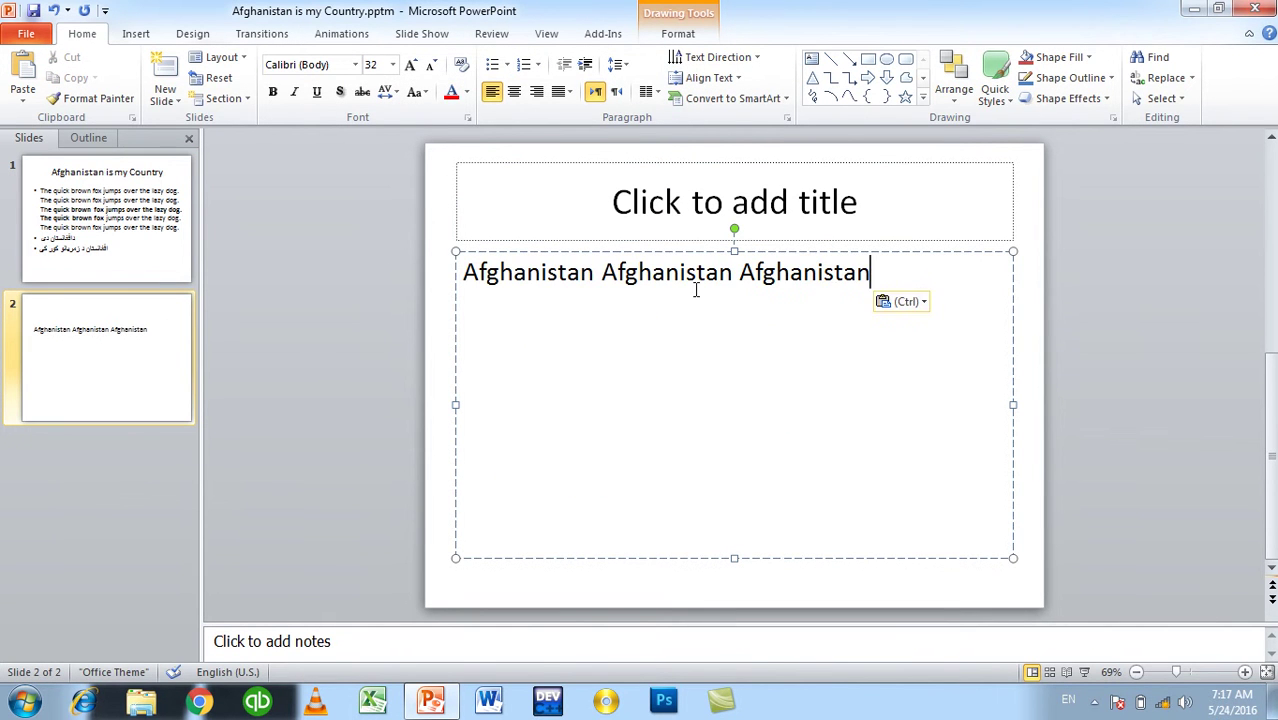
{"action": "key", "text": "ctrl+v"}
{"action": "key", "text": "ctrl+v"}
{"action": "key", "text": "ctrl+v"}
{"action": "key", "text": "ctrl"}
Step: Turn off 'Use smart cut and paste' and paste Afghanistan twice, now run together
{"action": "left_click", "coordinate": [30, 35]}
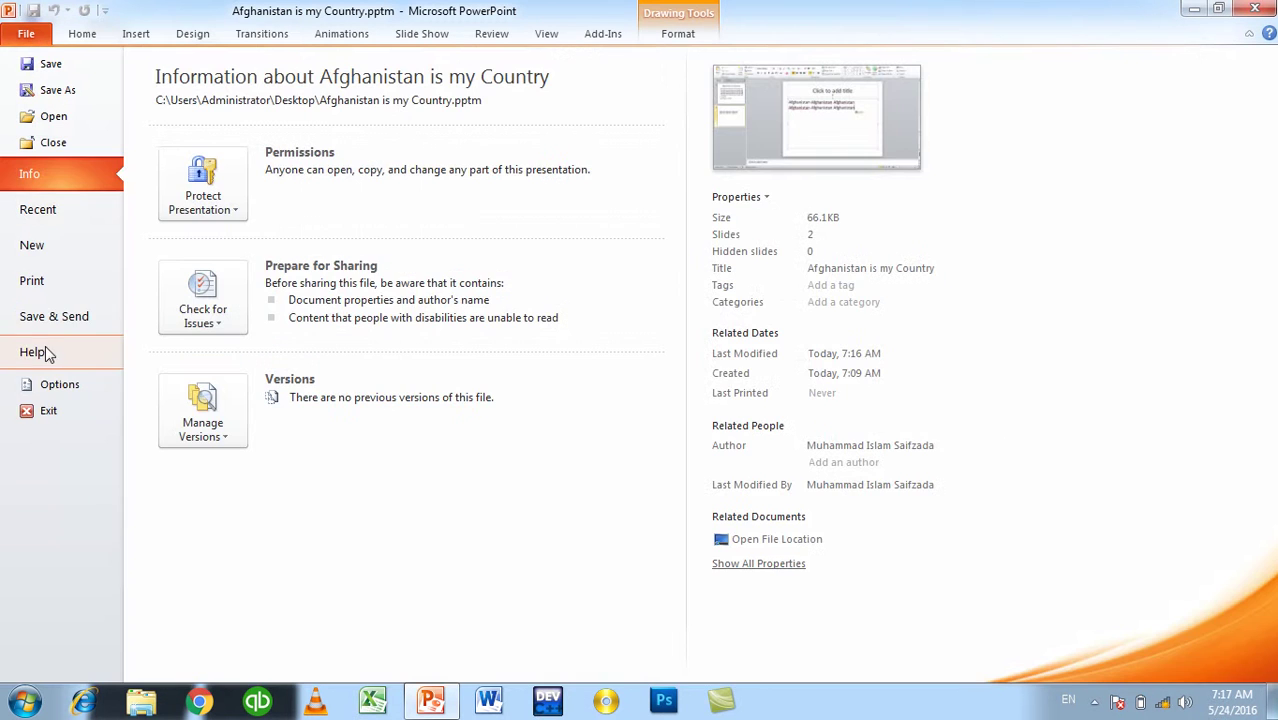
{"action": "left_click", "coordinate": [40, 378]}
{"action": "left_click", "coordinate": [560, 177]}
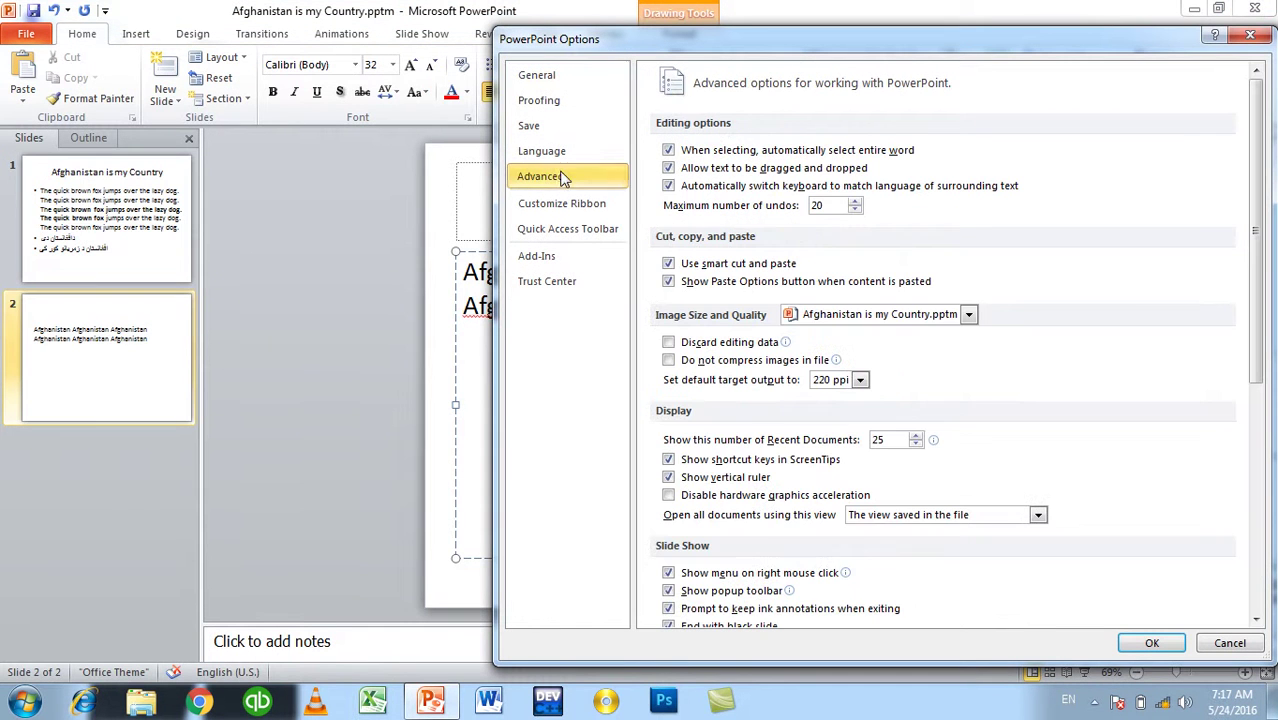
{"action": "key", "text": "Return"}
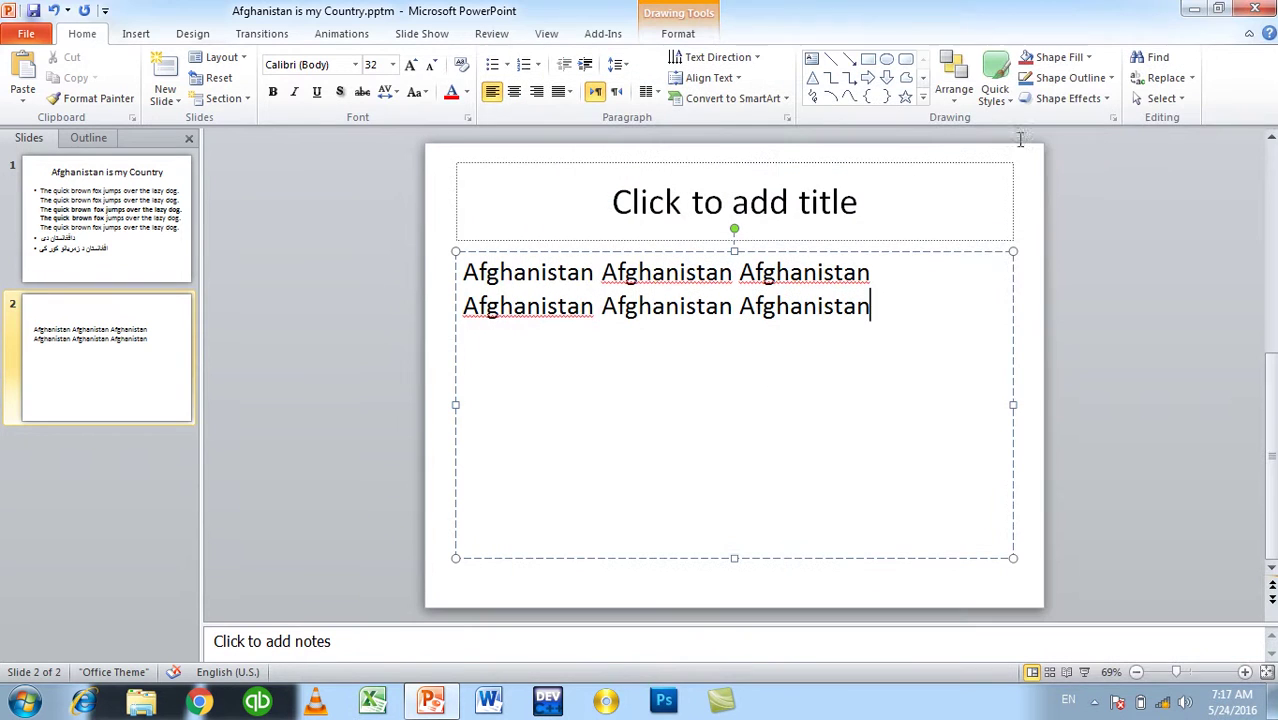
{"action": "key", "text": "ctrl+v"}
{"action": "key", "text": "ctrl+v"}
{"action": "key", "text": "ctrl+v"}
{"action": "key", "text": "ctrl+v"}
{"action": "key", "text": "ctrl+v"}
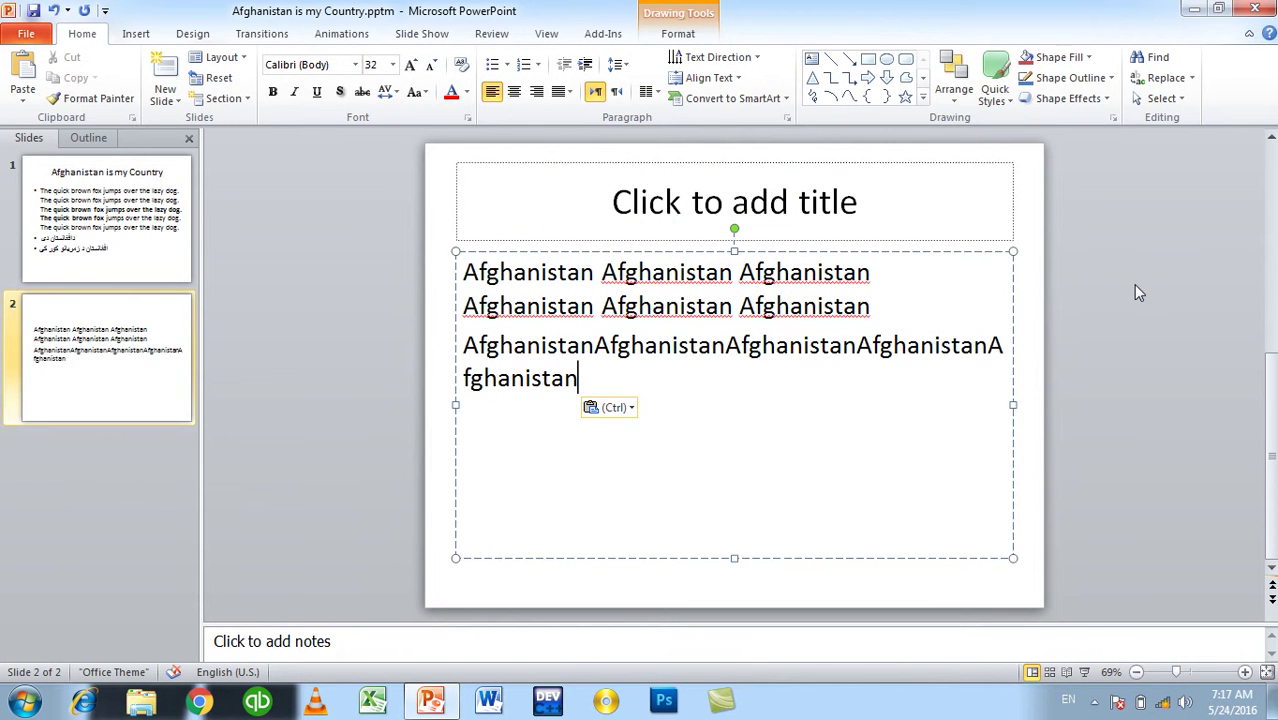
{"action": "key", "text": "ctrl+v"}
{"action": "key", "text": "ctrl+v"}
{"action": "key", "text": "ctrl+v"}
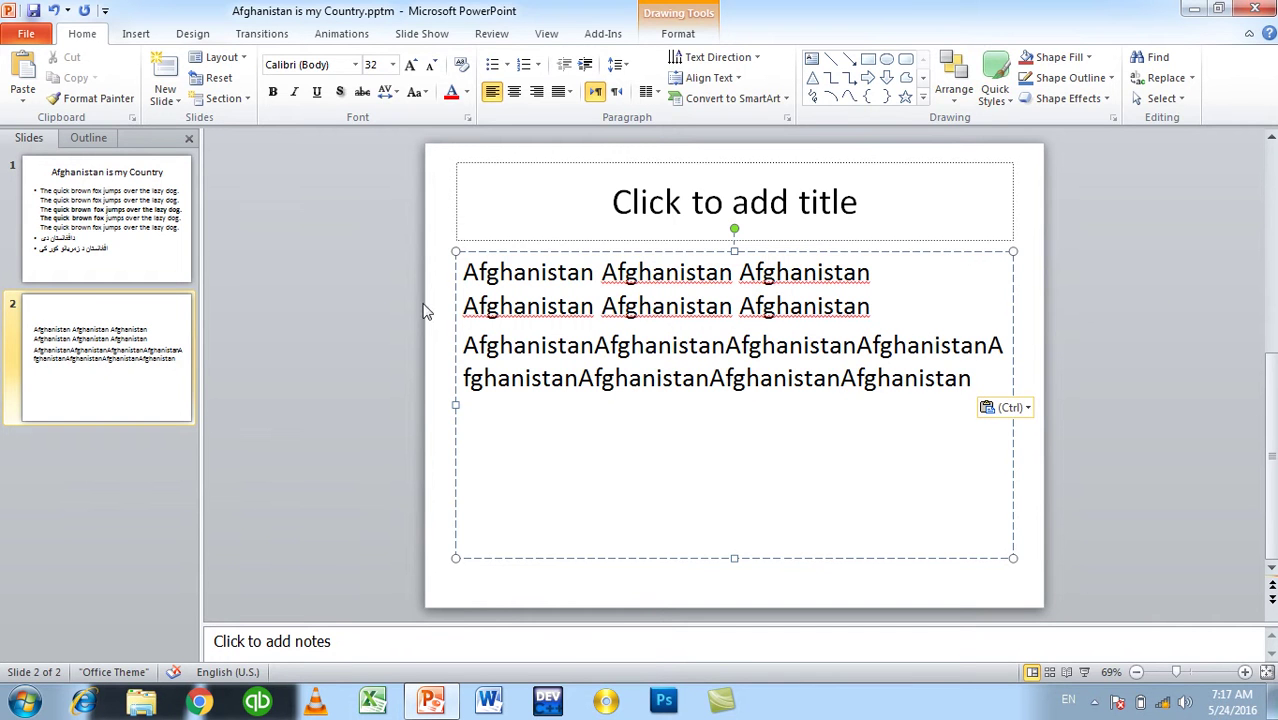
Step: Switch 'Use smart cut and paste' back on in the Advanced options
{"action": "left_click", "coordinate": [317, 242]}
{"action": "left_click", "coordinate": [26, 33]}
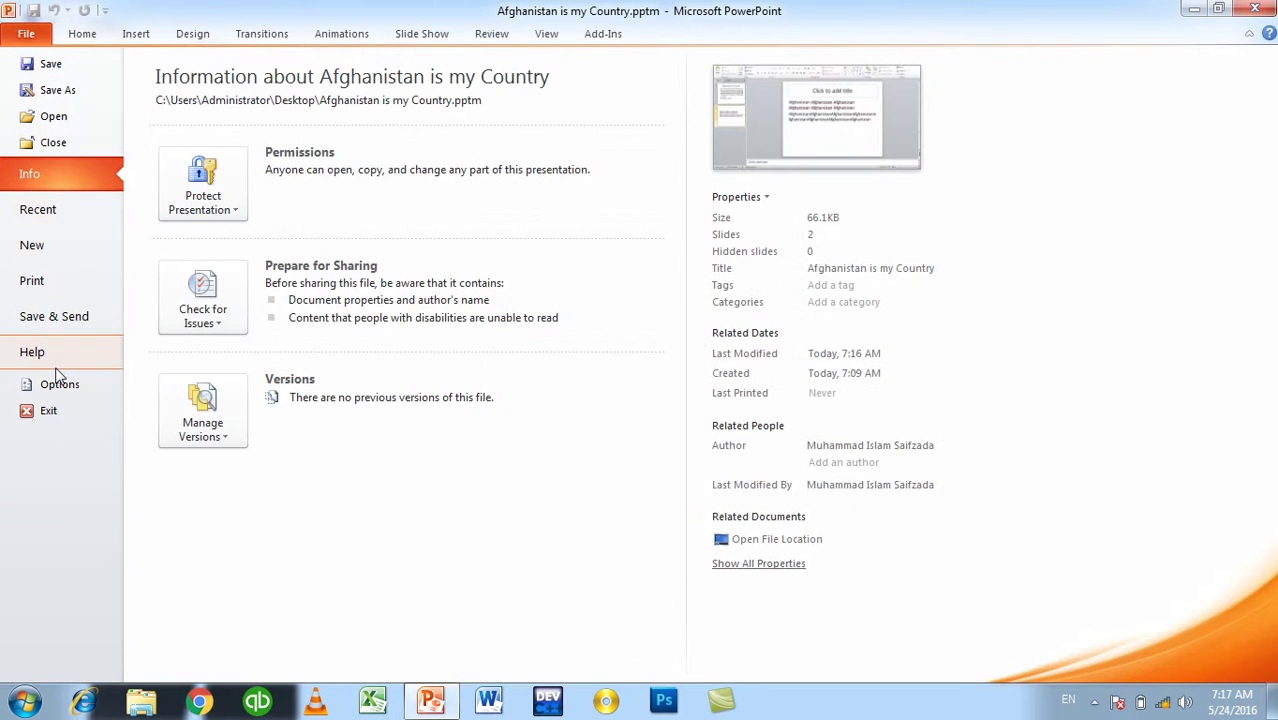
{"action": "left_click", "coordinate": [59, 384]}
{"action": "left_click", "coordinate": [565, 178]}
{"action": "left_click", "coordinate": [734, 265]}
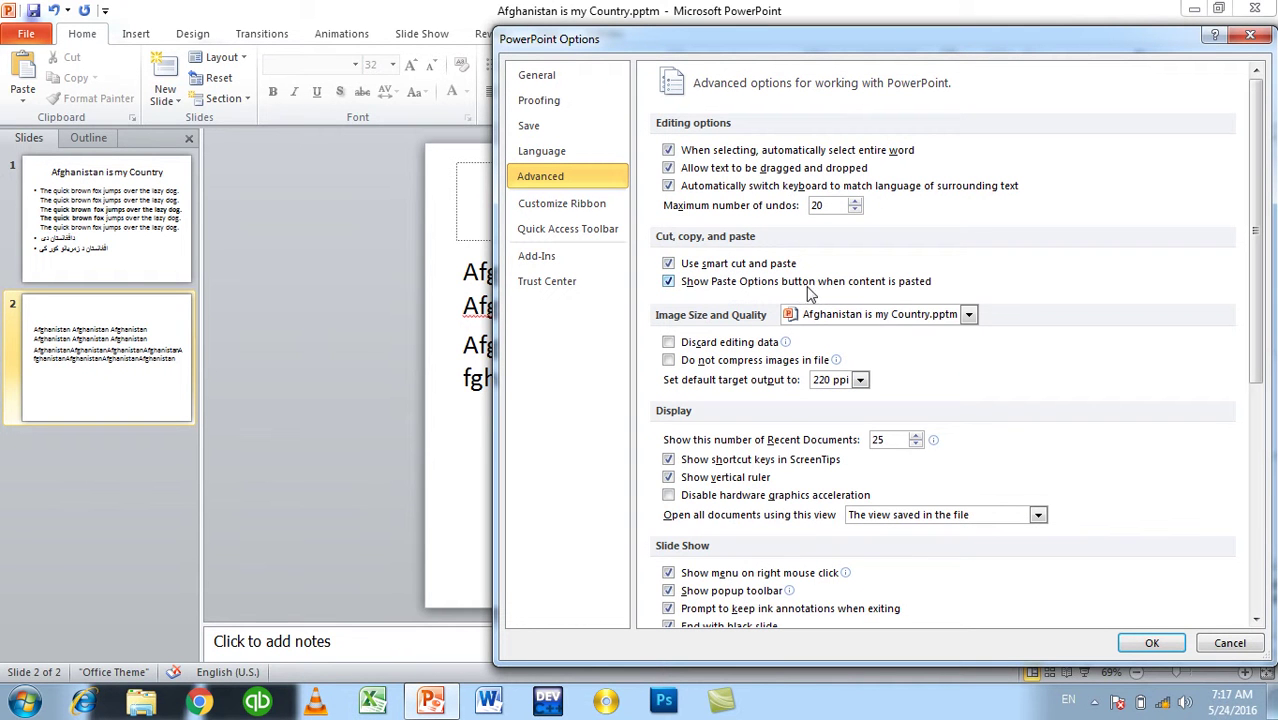
{"action": "left_click", "coordinate": [1148, 642]}
Step: Paste Afghanistan into slide 2's title and dismiss its paste-options tag
{"action": "left_click", "coordinate": [884, 370]}
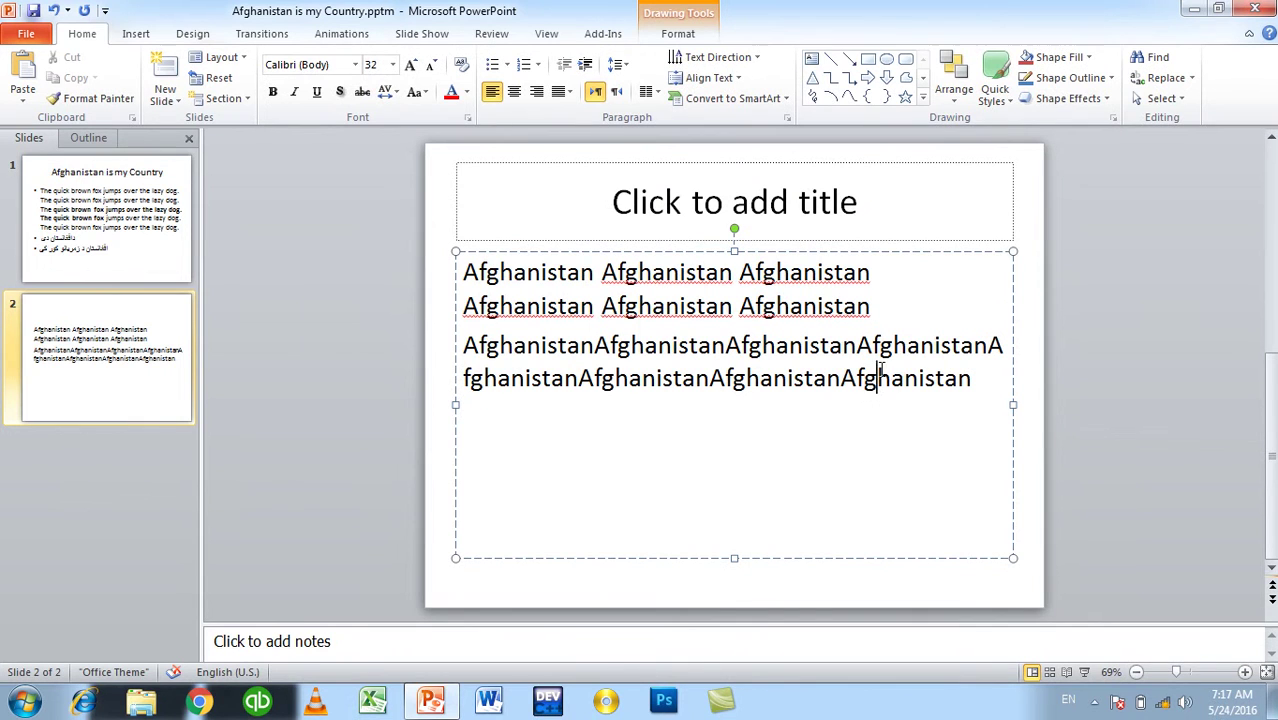
{"action": "left_click", "coordinate": [559, 221]}
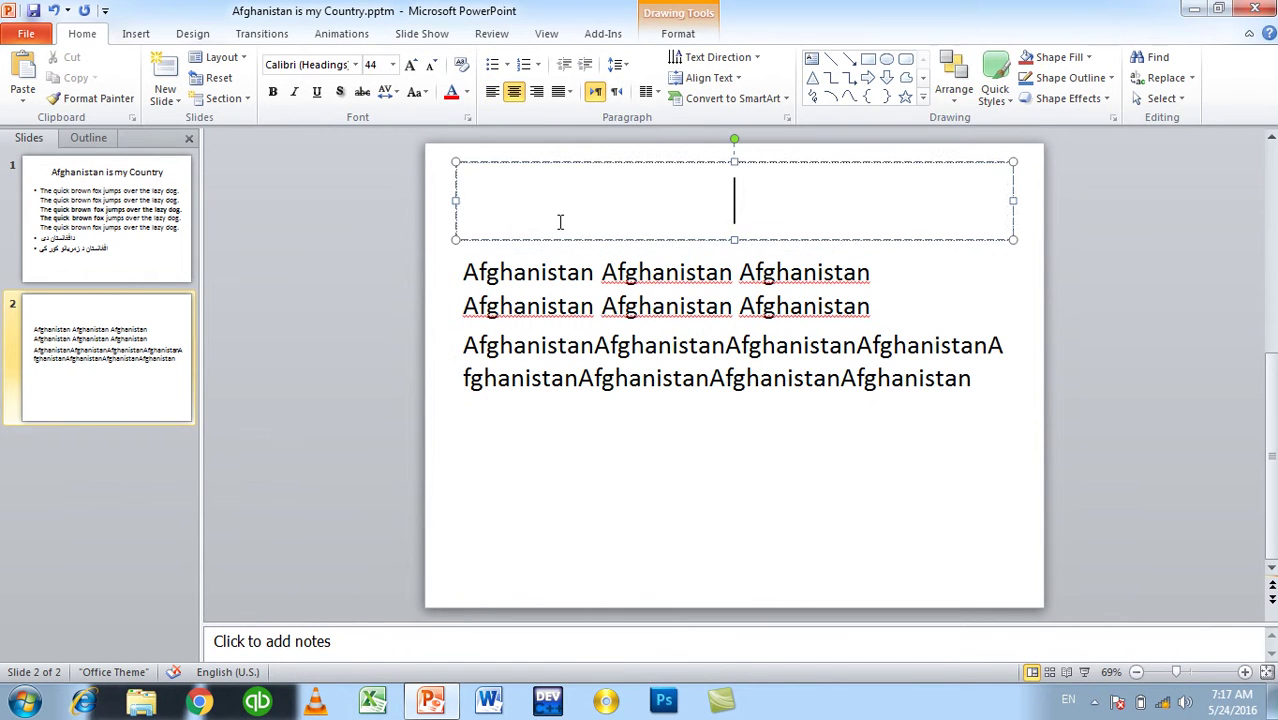
{"action": "type", "text": "Afghanistan"}
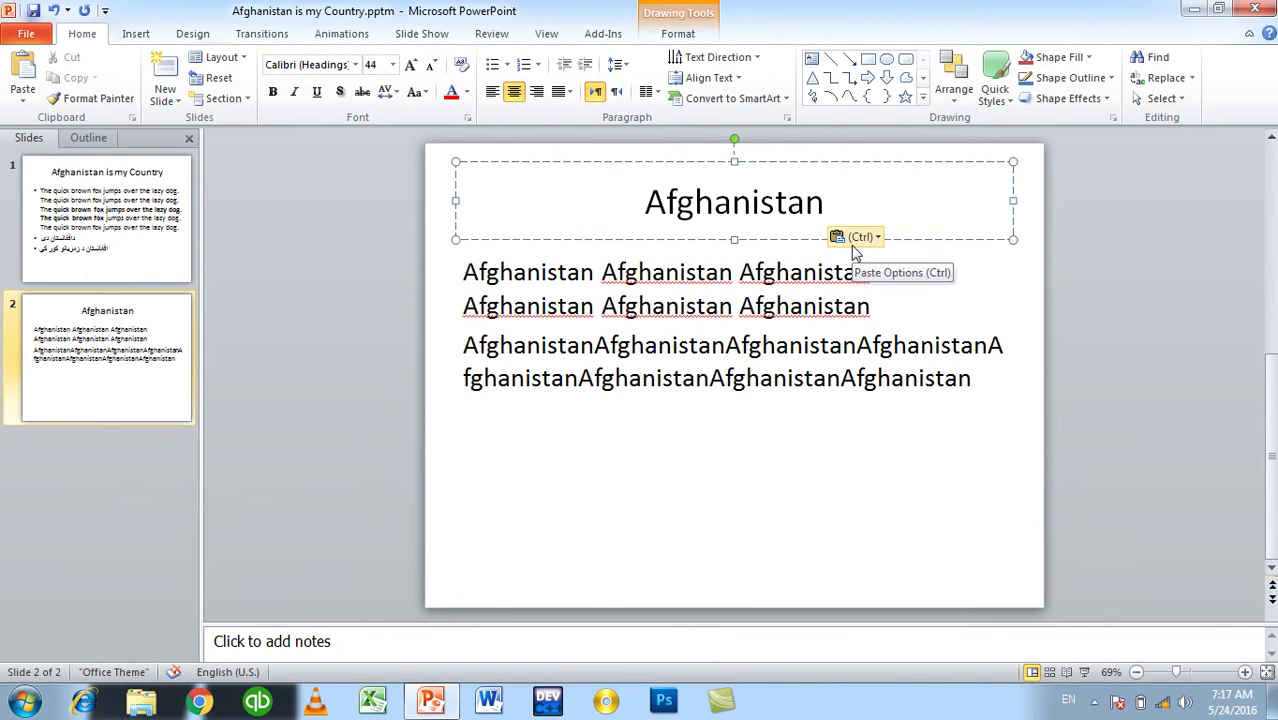
{"action": "left_click", "coordinate": [852, 240]}
{"action": "key", "text": "Escape"}
{"action": "key", "text": "Escape"}
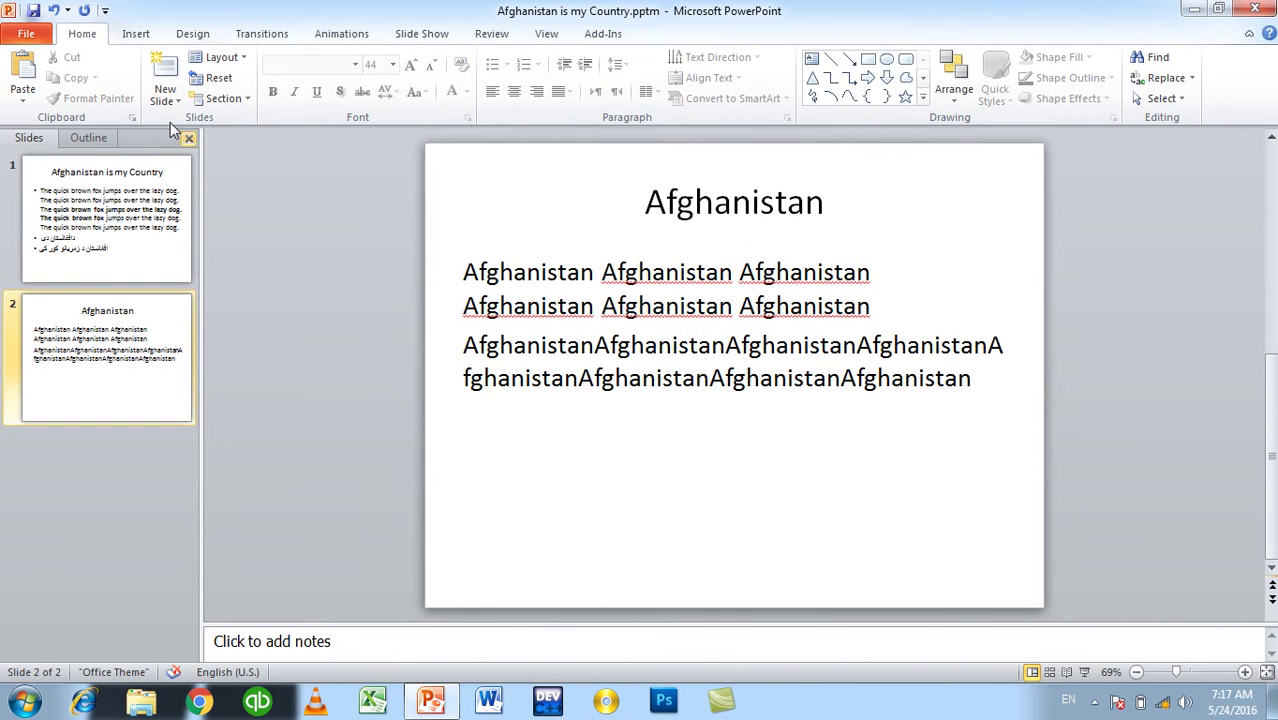
Step: Uncheck 'Show Paste Options button when content is pasted' in the Advanced options
{"action": "left_click", "coordinate": [26, 33]}
{"action": "left_click", "coordinate": [38, 384]}
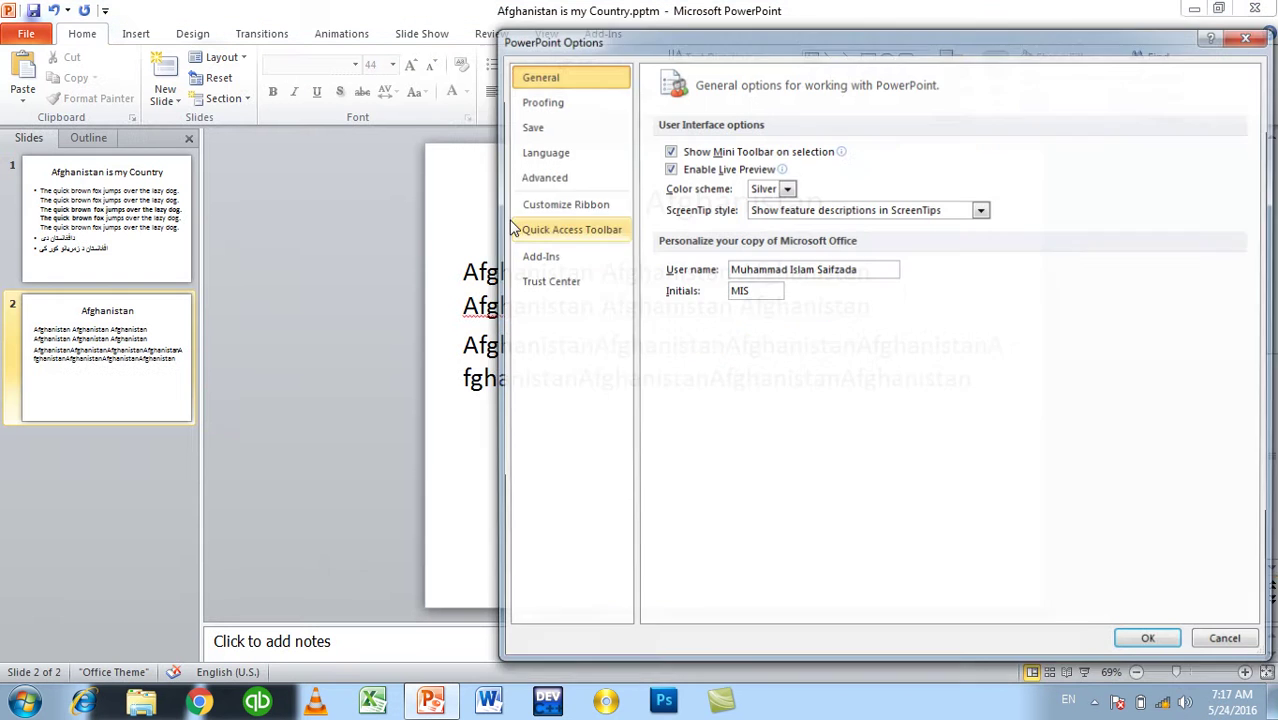
{"action": "left_click", "coordinate": [543, 181]}
{"action": "left_click", "coordinate": [744, 283]}
{"action": "left_click", "coordinate": [1150, 645]}
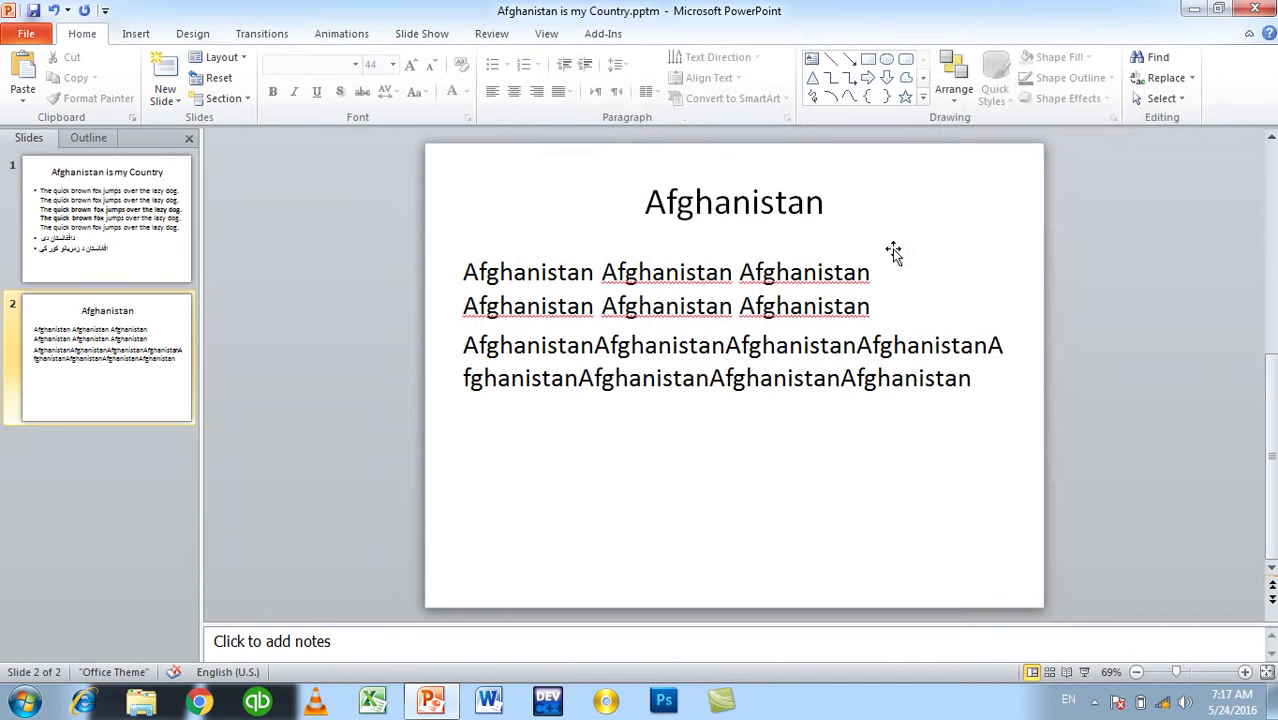
Step: Paste Afghanistan twice more so the title repeats it four times
{"action": "left_click", "coordinate": [826, 205]}
{"action": "double_click", "coordinate": [826, 205]}
{"action": "key", "text": "ctrl+c"}
{"action": "key", "text": "Right"}
{"action": "key", "text": "ctrl+v"}
{"action": "key", "text": "ctrl+v"}
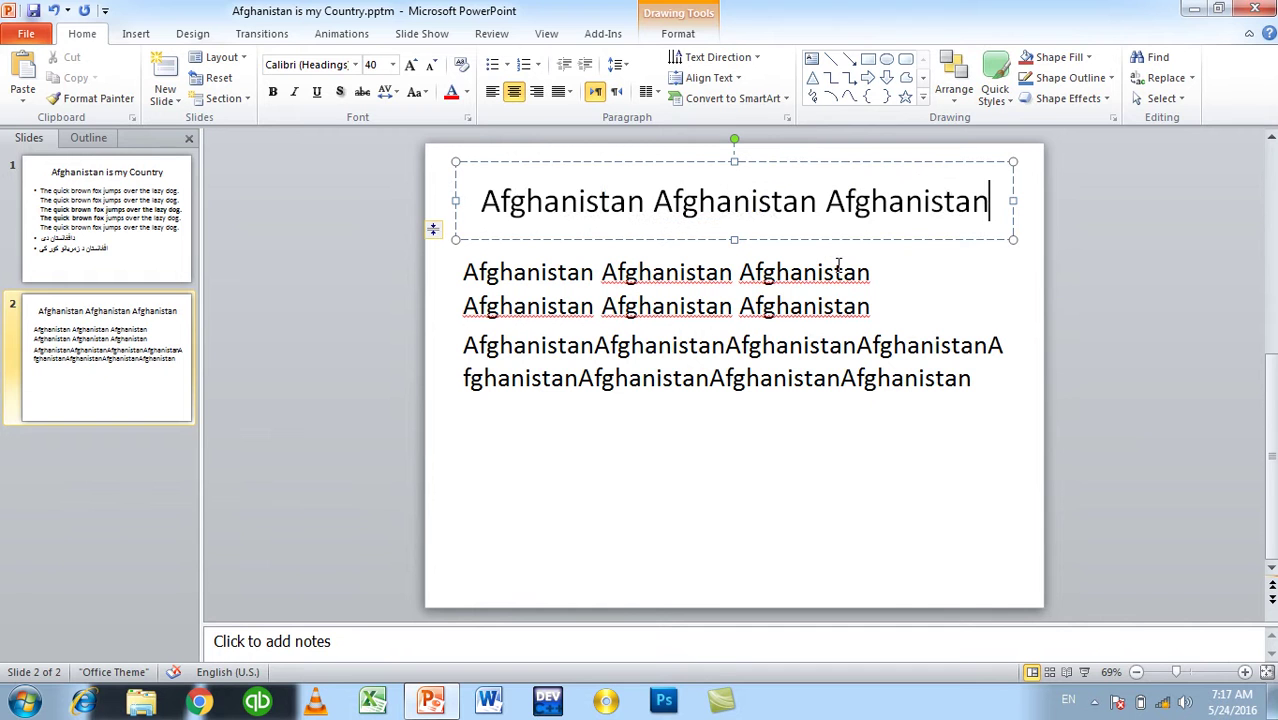
{"action": "key", "text": "ctrl+v"}
{"action": "left_click", "coordinate": [353, 292]}
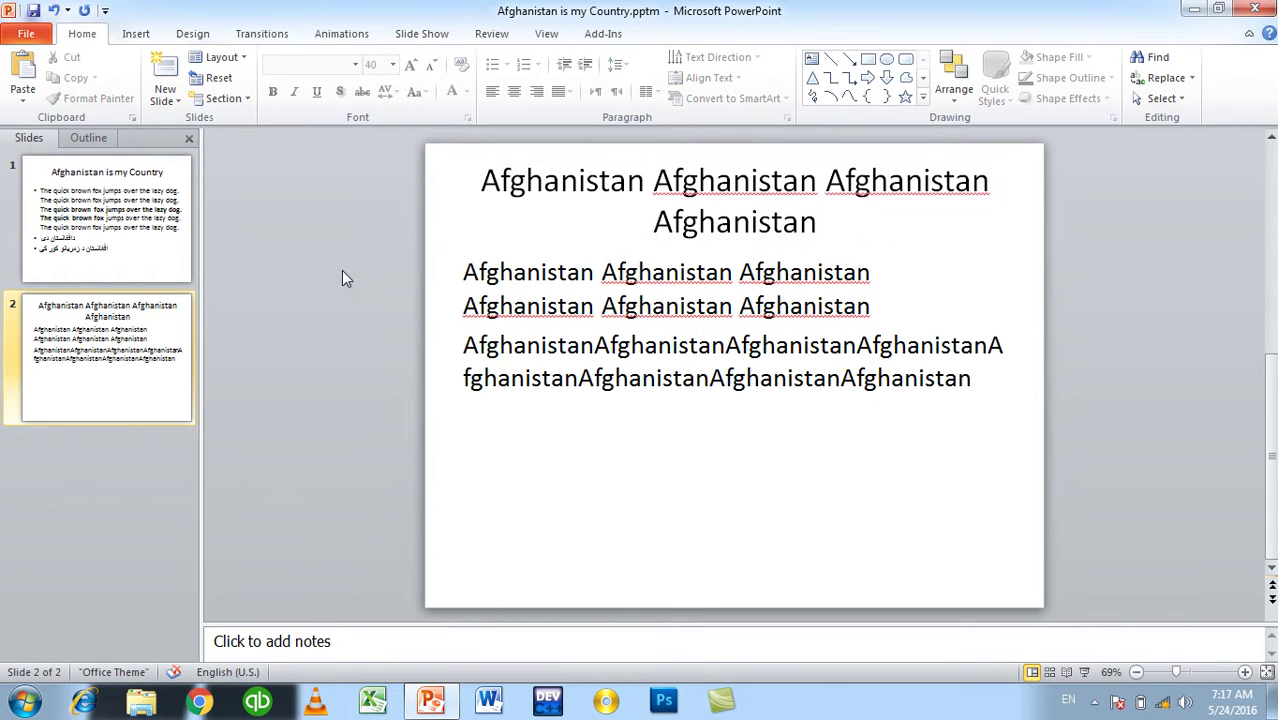
{"action": "left_click", "coordinate": [26, 33]}
Step: Review the Image Size and Quality settings and their presentation list, then cancel Options
{"action": "left_click", "coordinate": [103, 388]}
{"action": "left_click", "coordinate": [566, 178]}
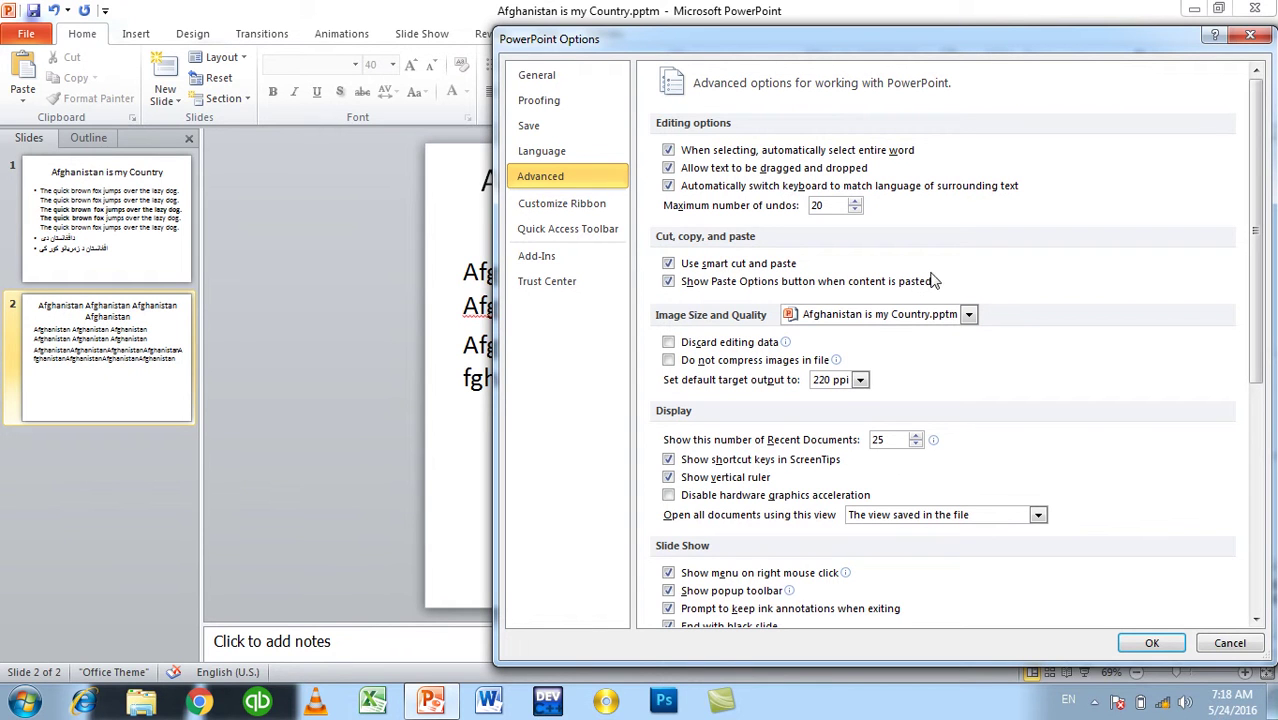
{"action": "left_click", "coordinate": [933, 318]}
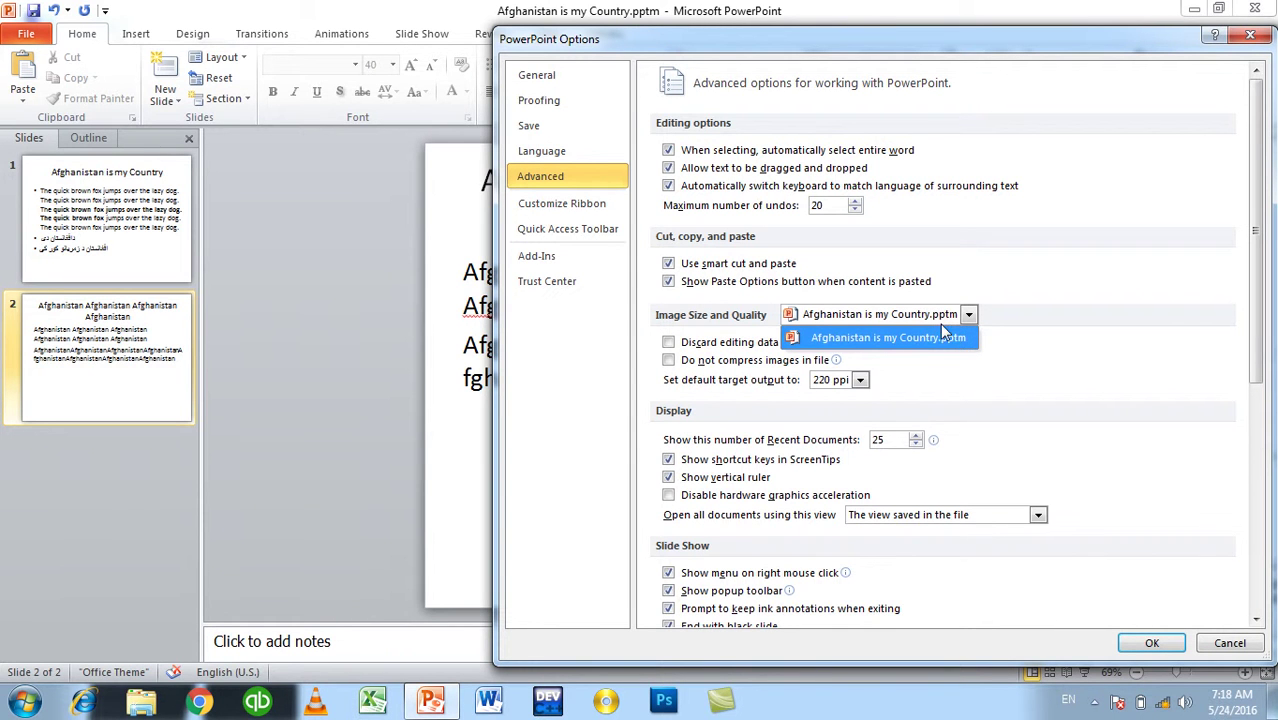
{"action": "left_click", "coordinate": [1093, 276]}
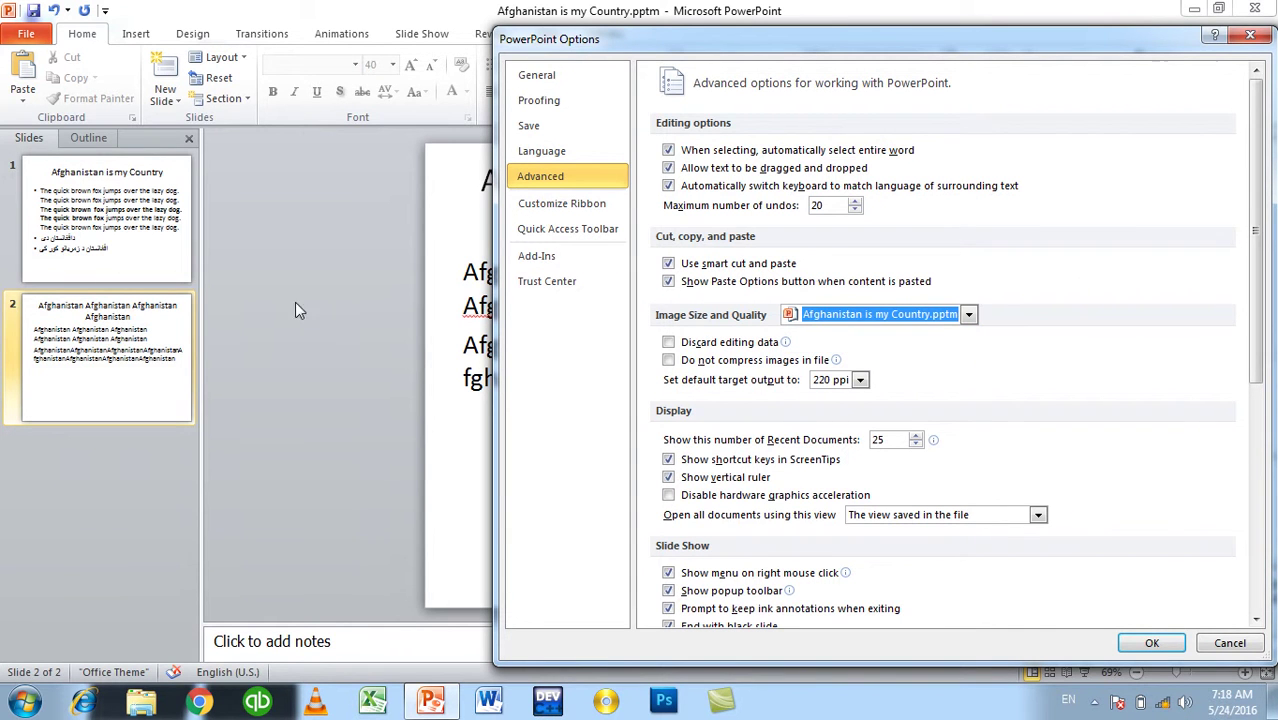
{"action": "mouse_move", "coordinate": [776, 350]}
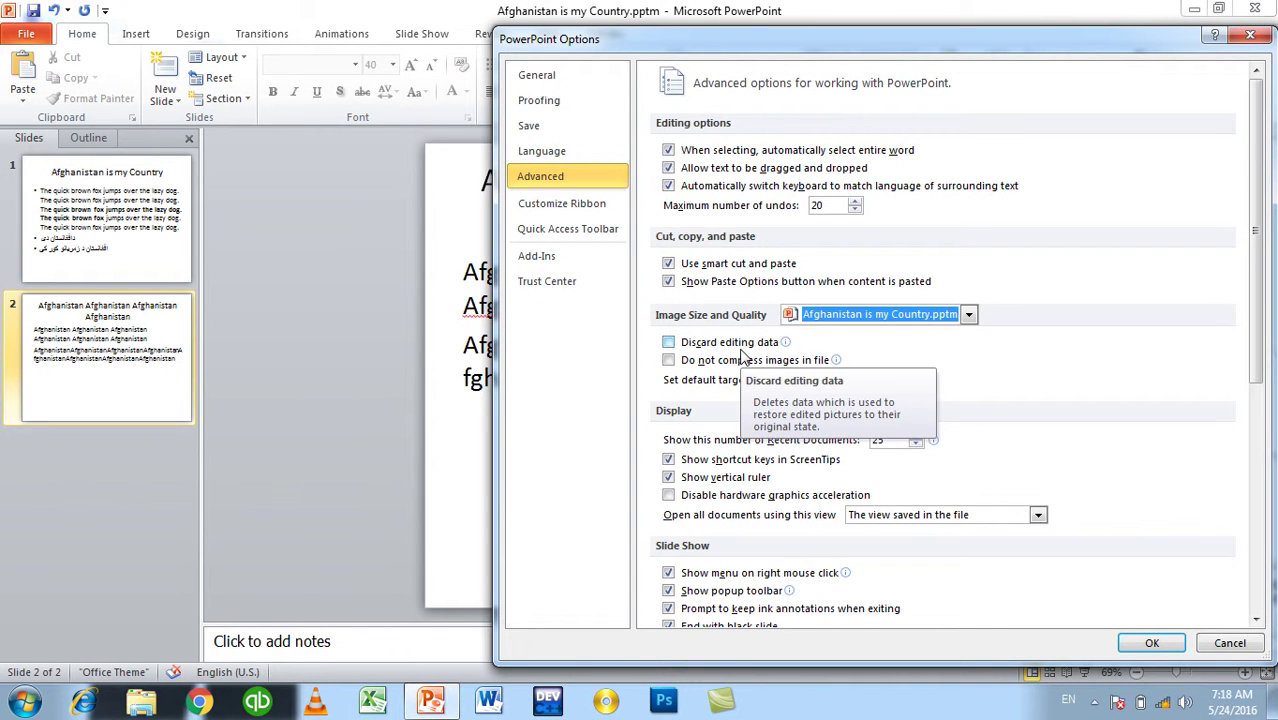
{"action": "left_click", "coordinate": [1222, 646]}
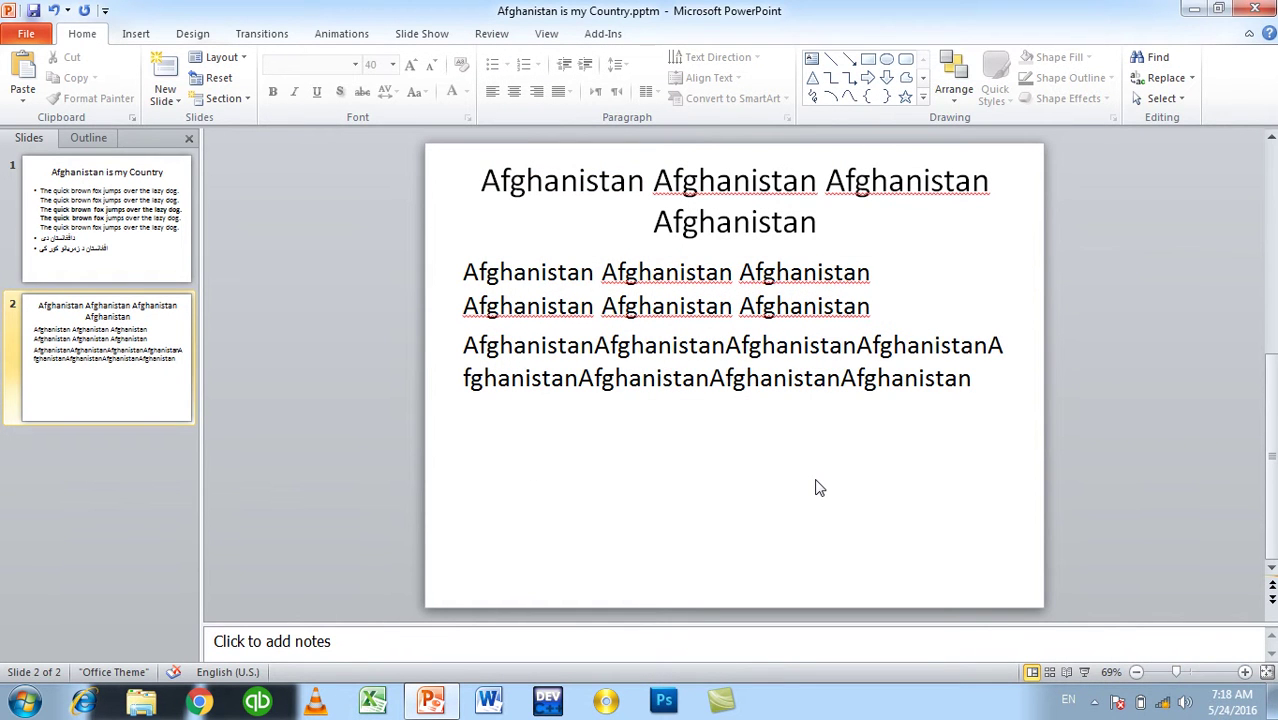
Step: Close the presentation without saving and start a new blank presentation
{"action": "key", "text": "ctrl+w"}
{"action": "key", "text": "n"}
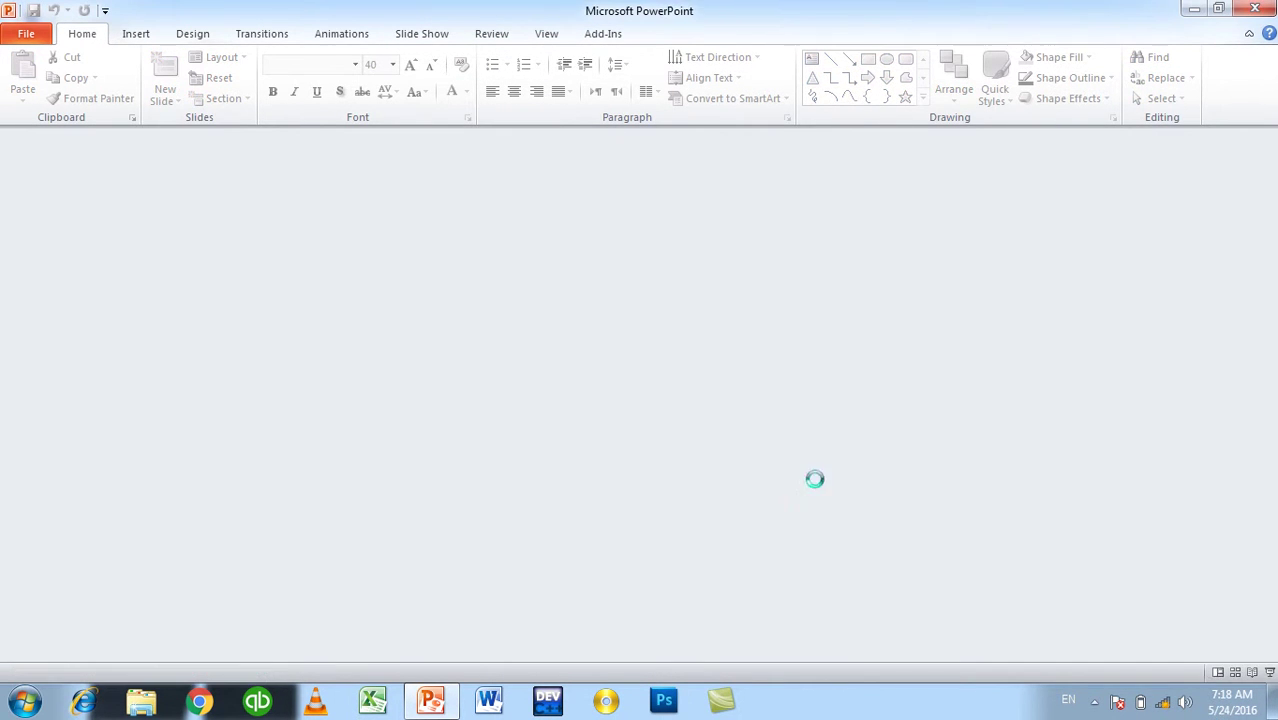
{"action": "key", "text": "ctrl+n"}
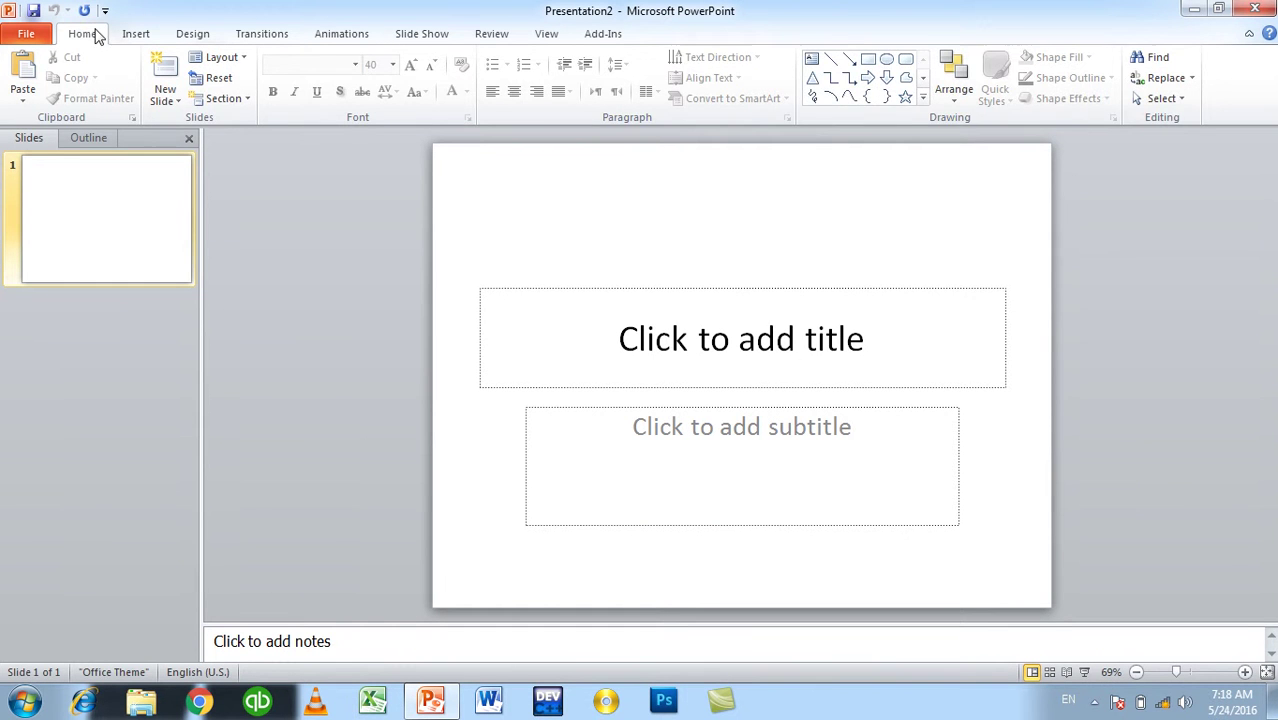
Step: Insert Tulips.jpg from Libraries > Pictures > Sample Pictures so it fills the first slide
{"action": "left_click", "coordinate": [136, 33]}
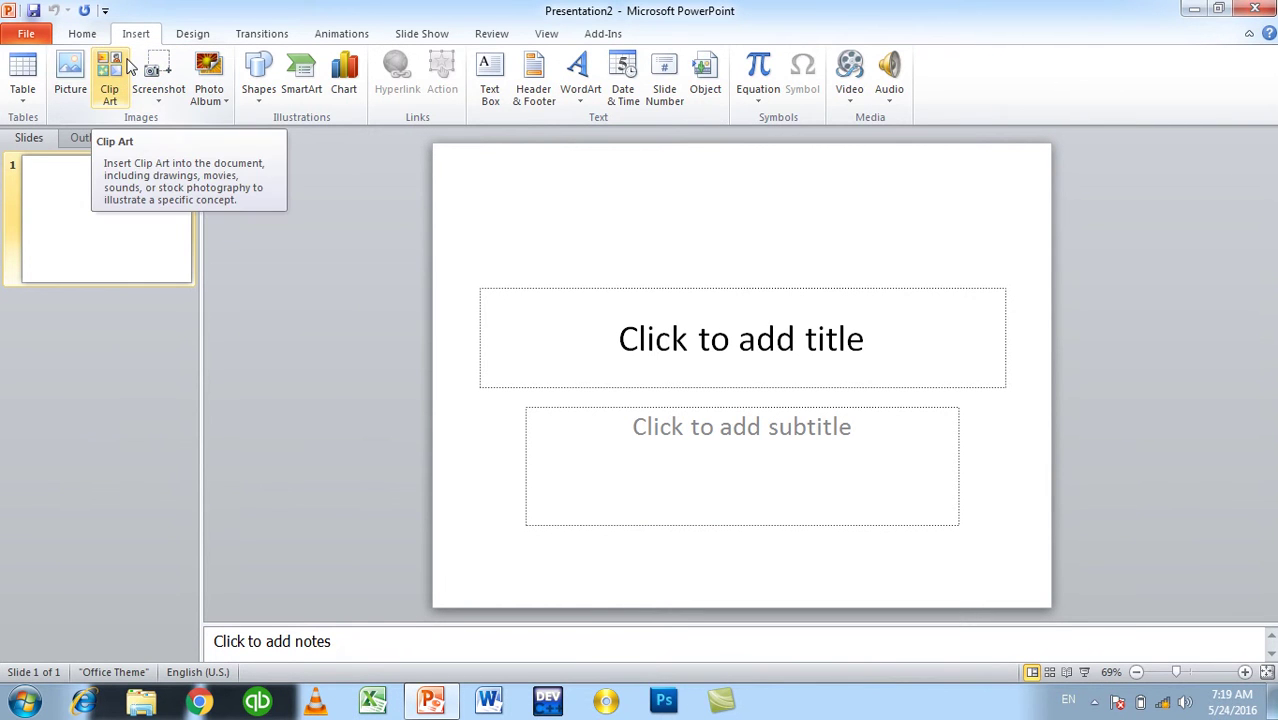
{"action": "left_click", "coordinate": [70, 75]}
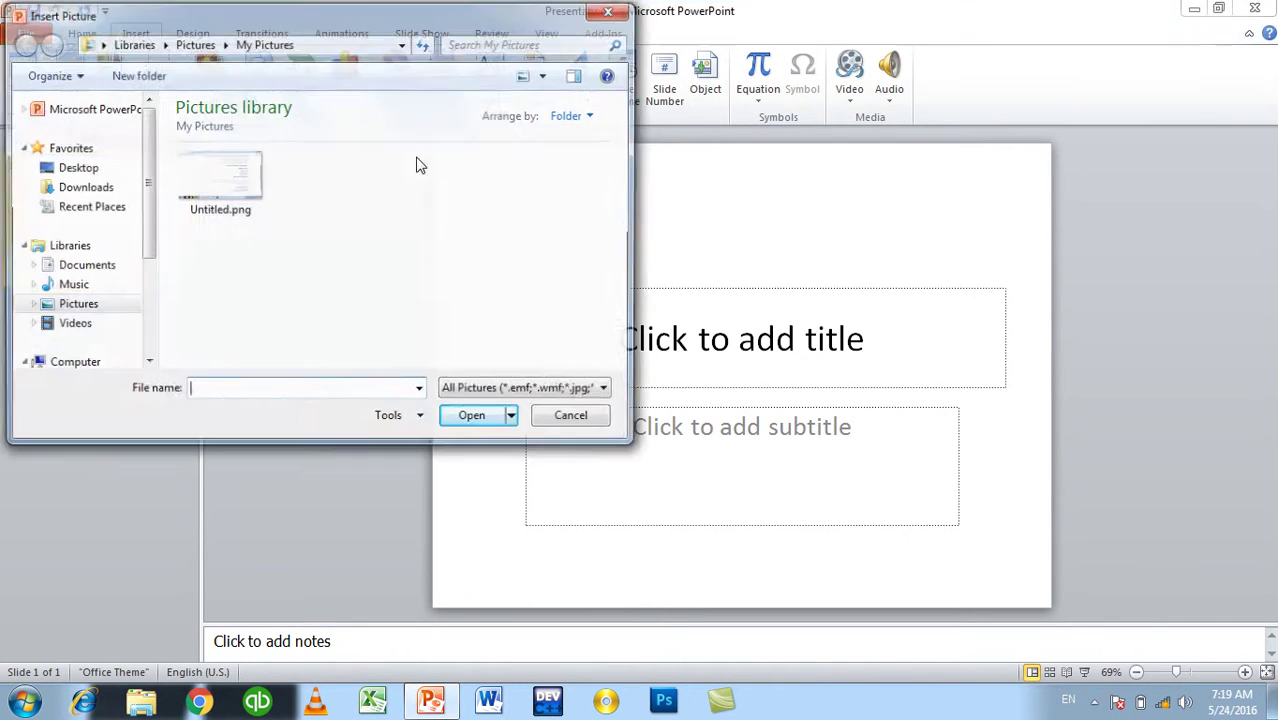
{"action": "left_click", "coordinate": [100, 310]}
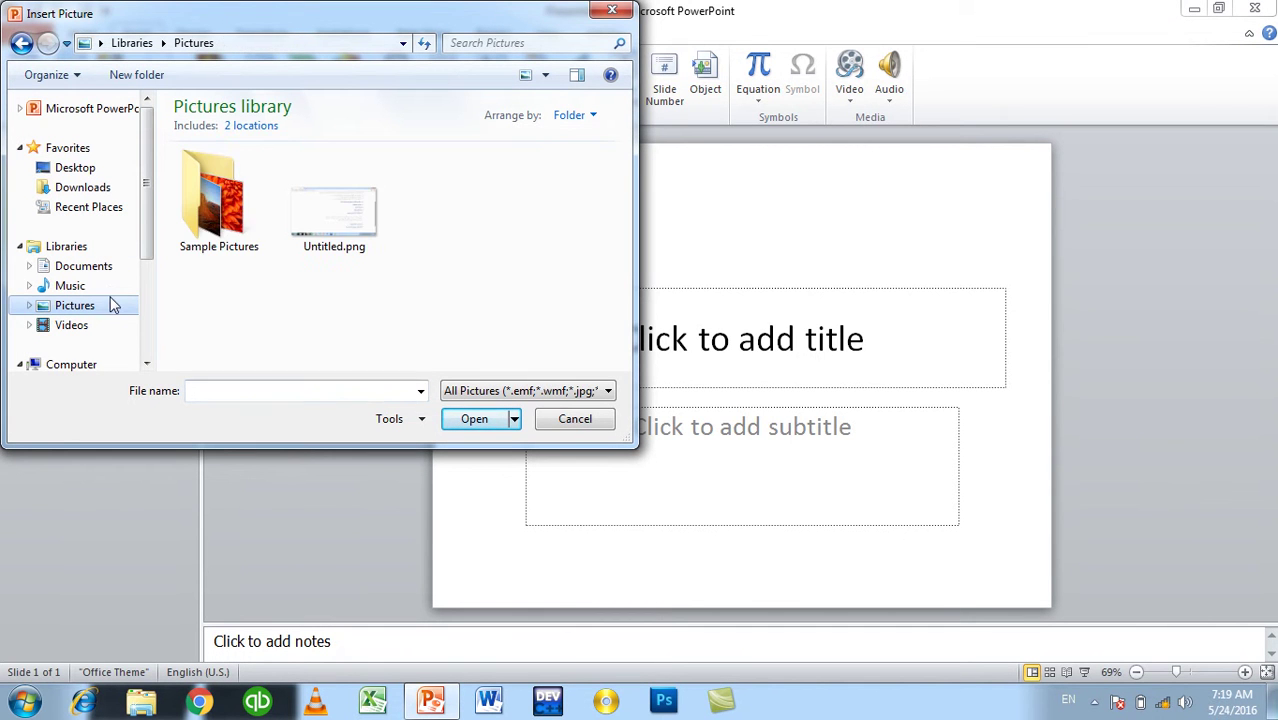
{"action": "double_click", "coordinate": [211, 248]}
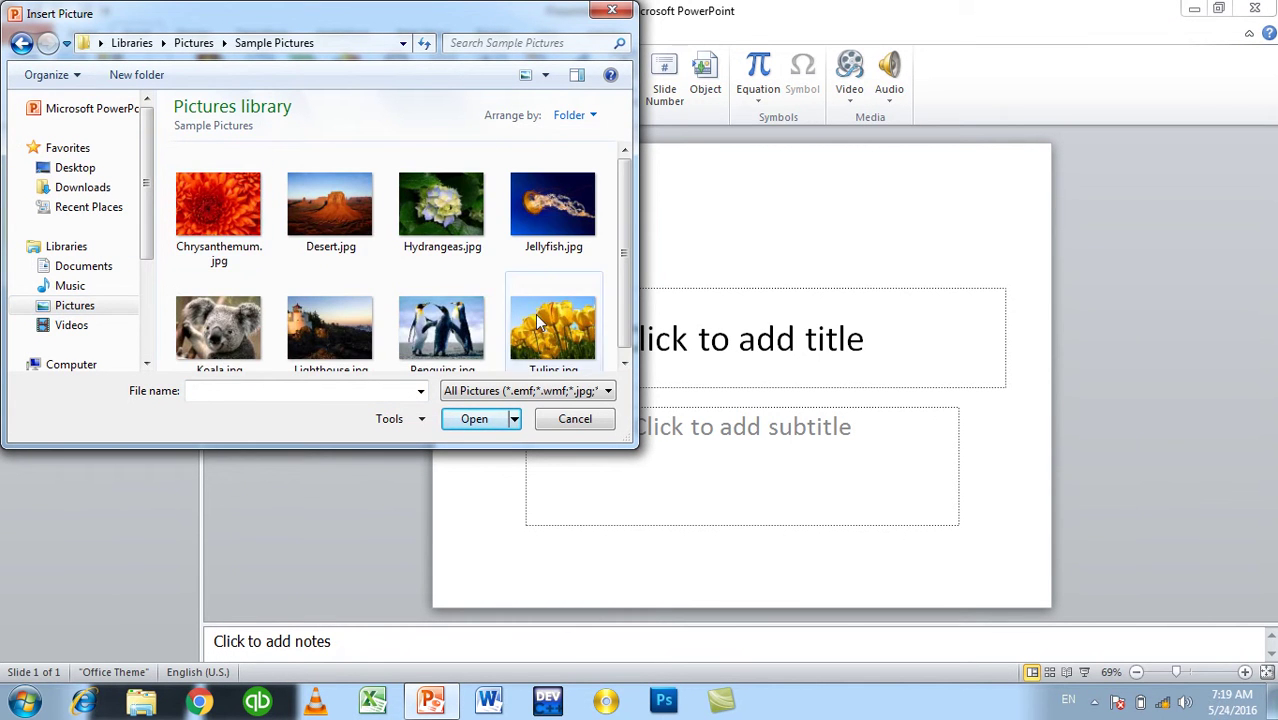
{"action": "double_click", "coordinate": [538, 316]}
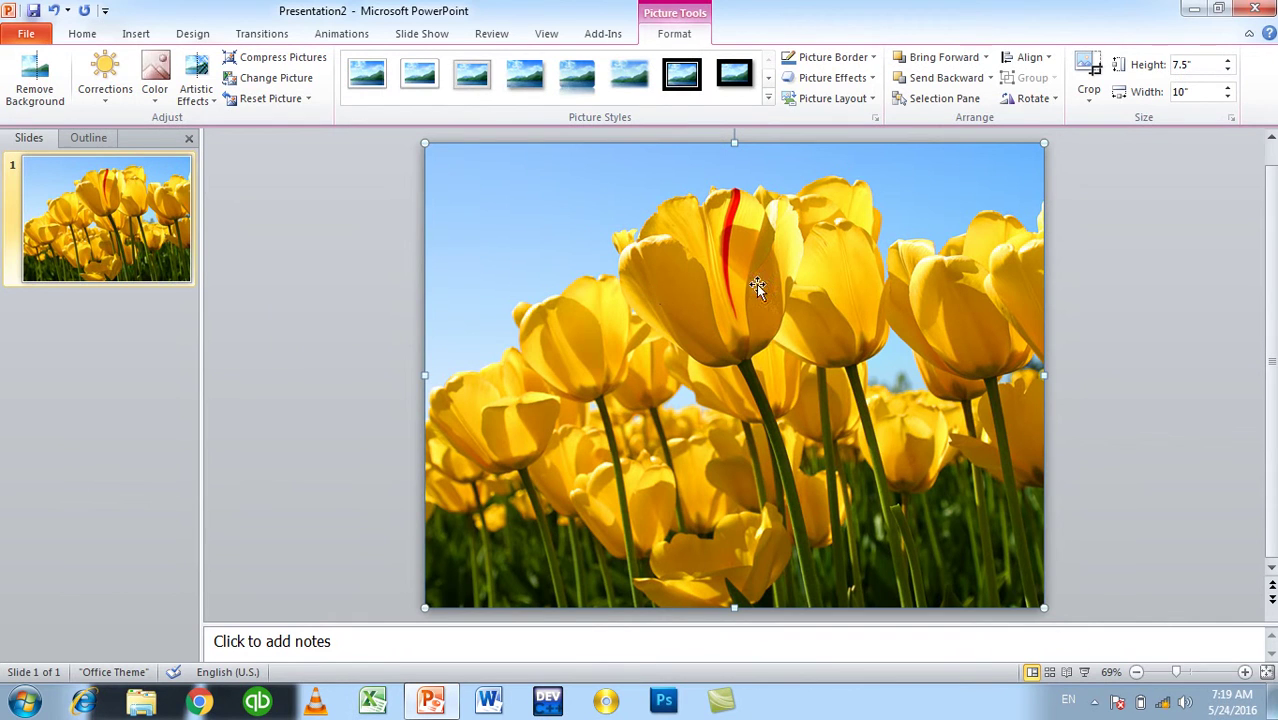
{"action": "left_click", "coordinate": [1117, 281]}
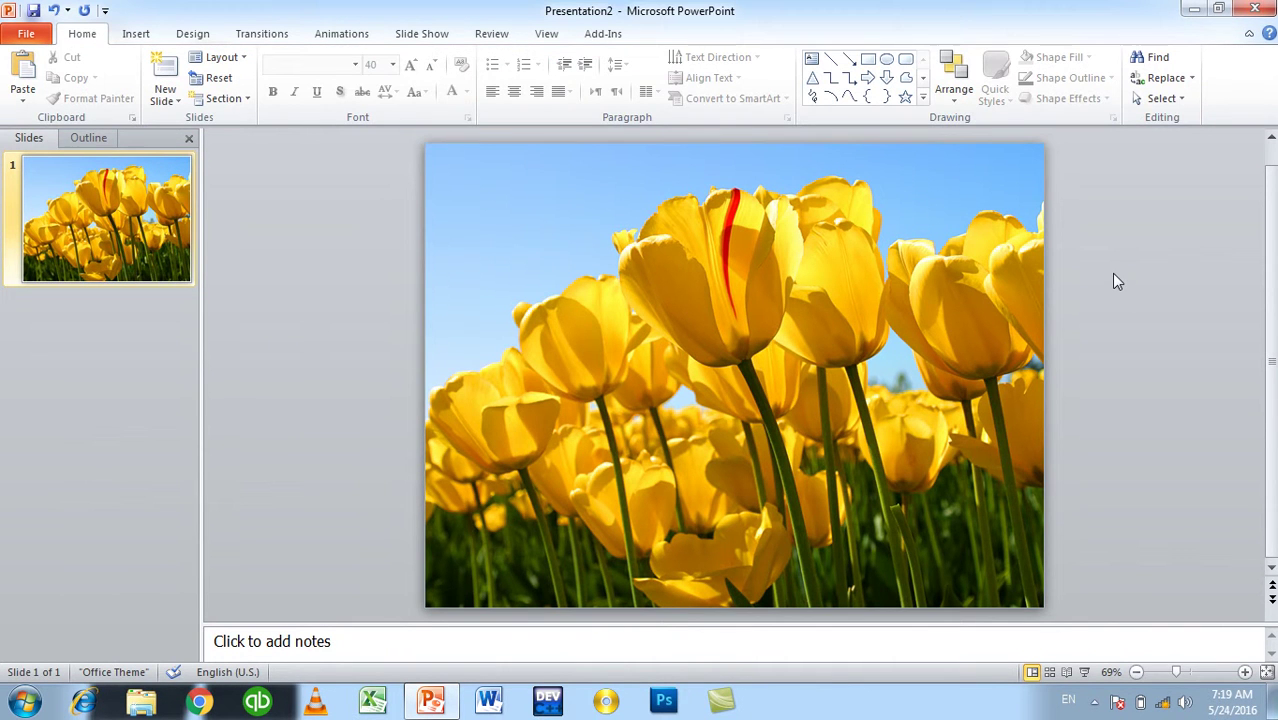
Step: Save as Presentation2.pptx in PowerPoint Presentation format and check its 685KB size on Info
{"action": "key", "text": "ctrl+s"}
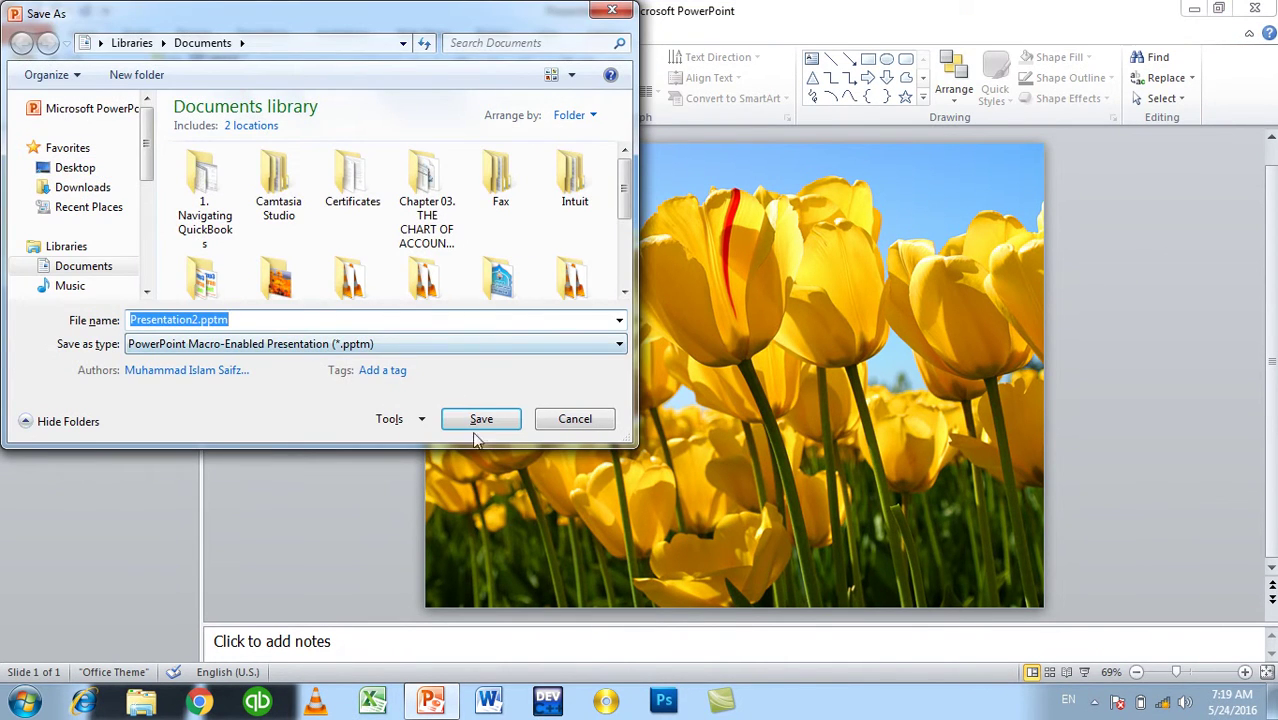
{"action": "left_click", "coordinate": [442, 343]}
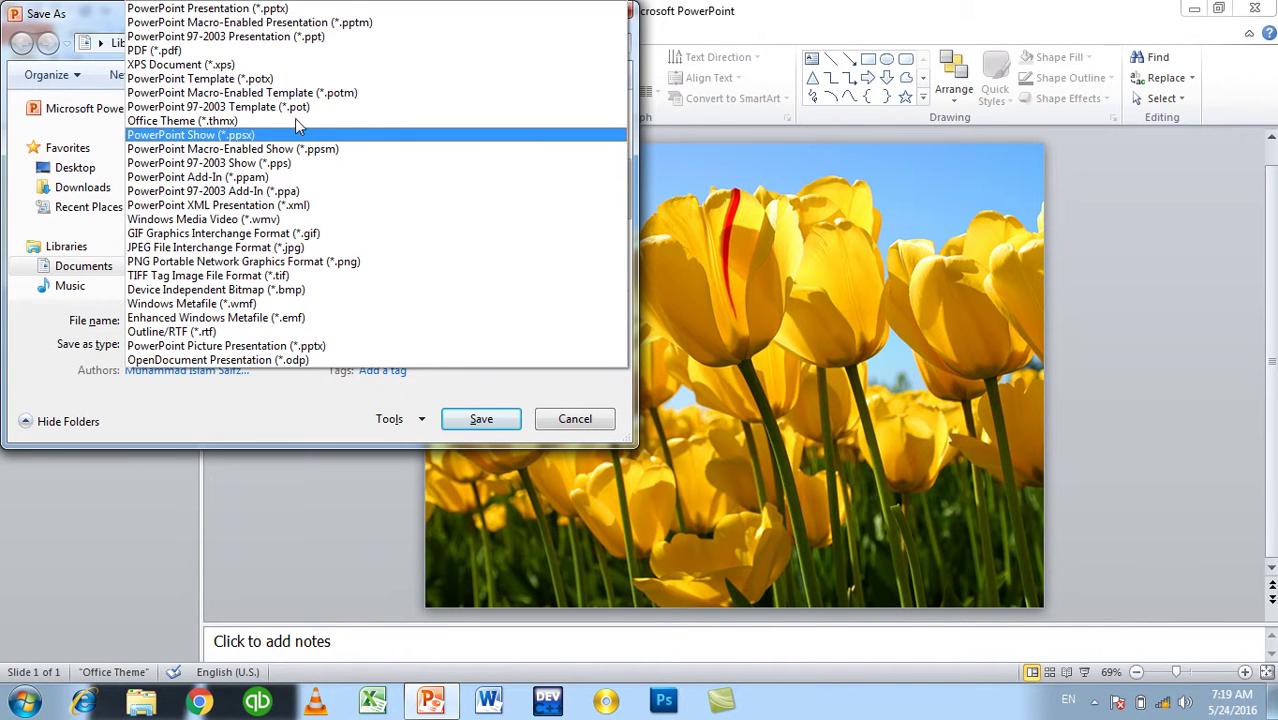
{"action": "left_click", "coordinate": [300, 9]}
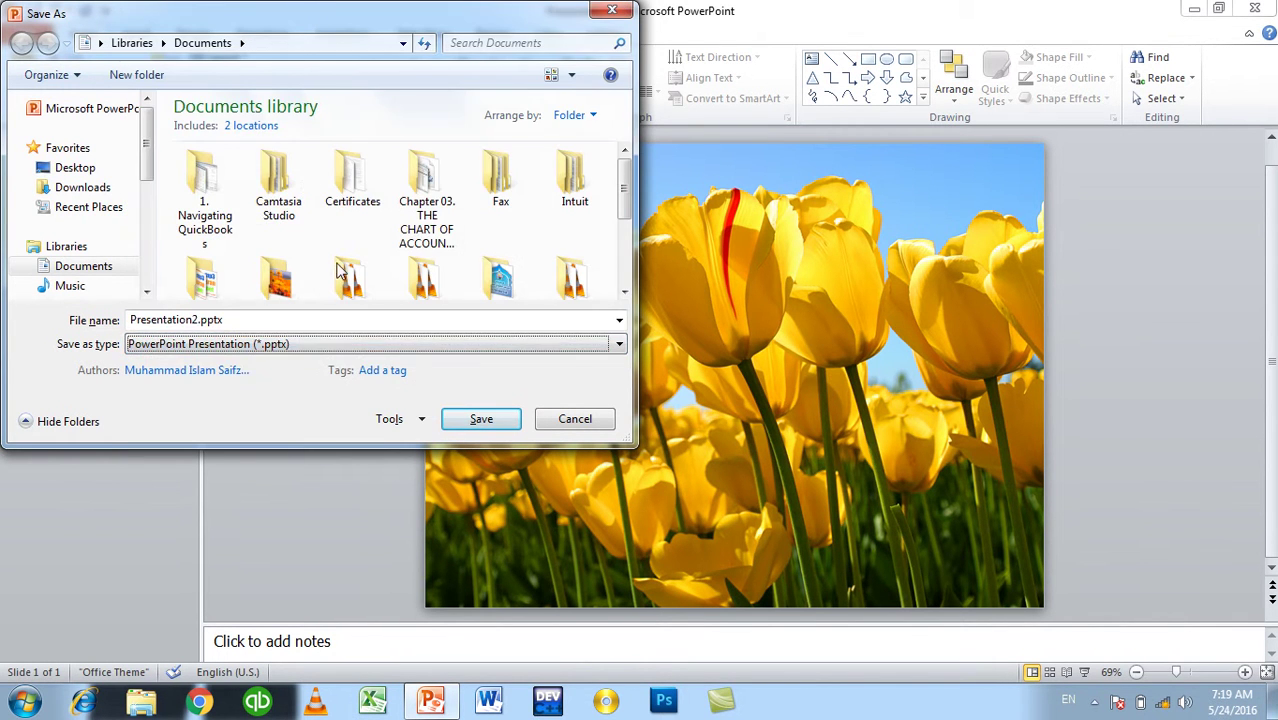
{"action": "left_click", "coordinate": [490, 421]}
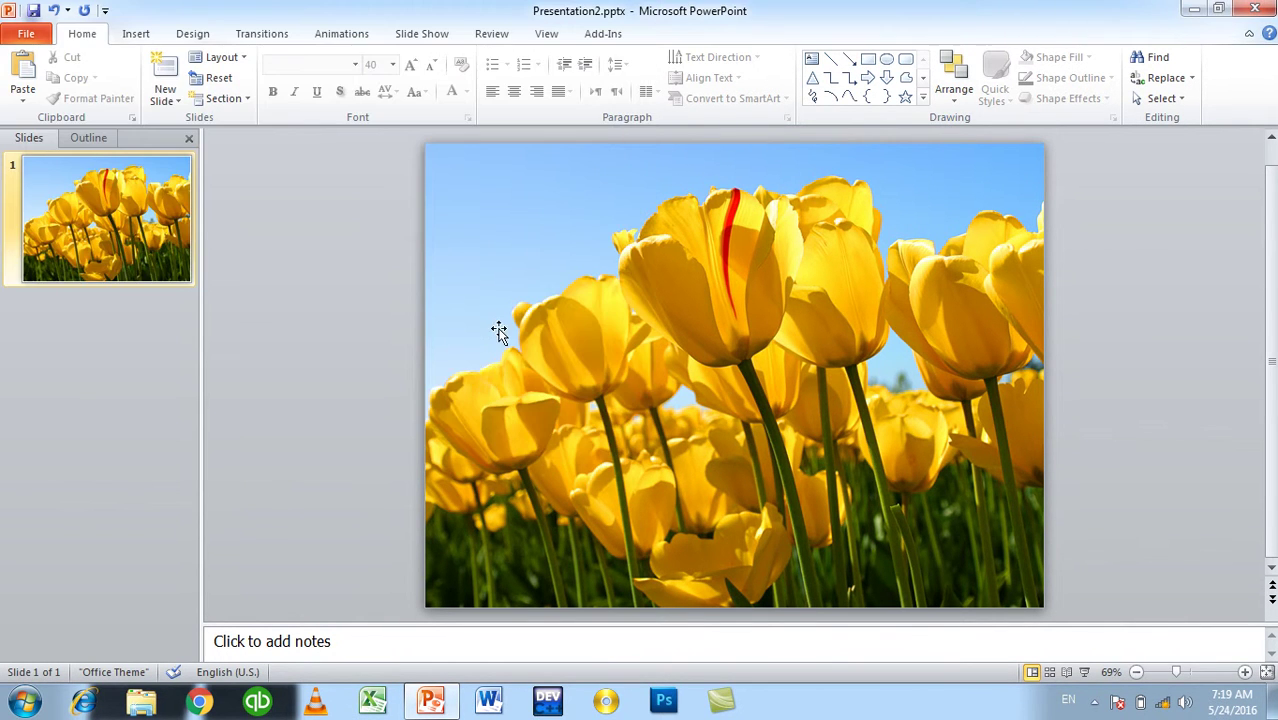
{"action": "left_click", "coordinate": [26, 34]}
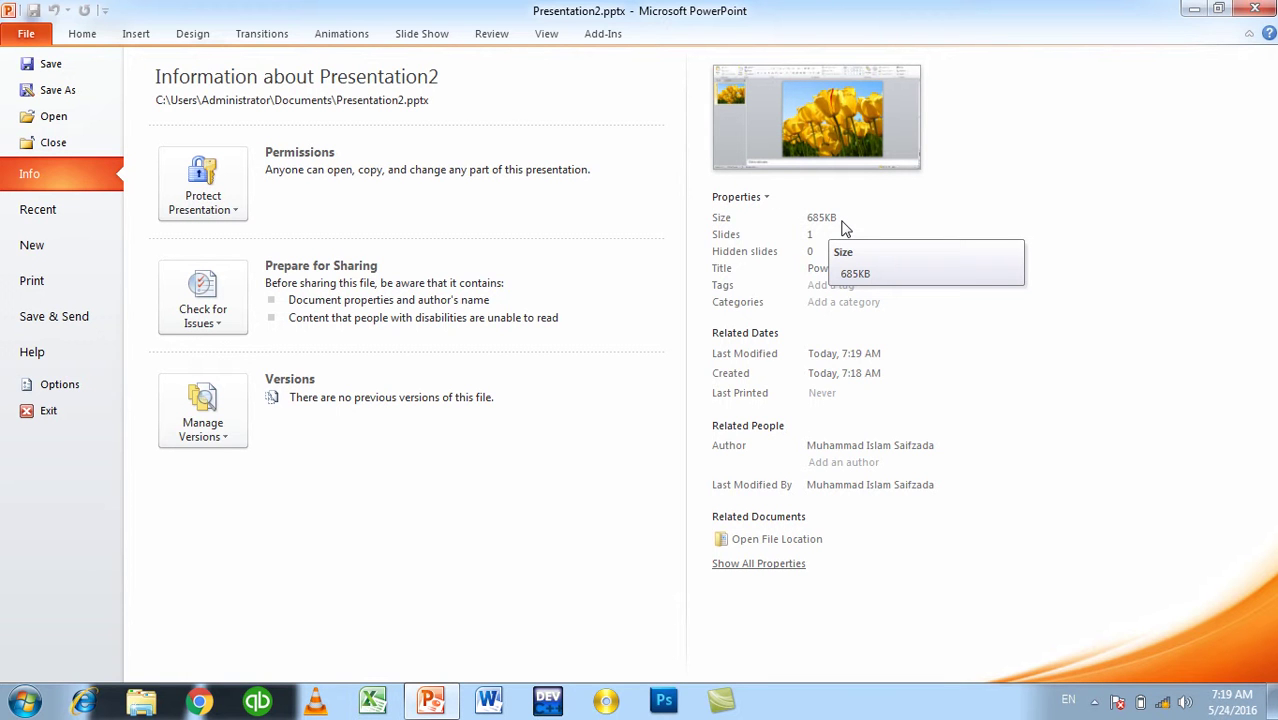
{"action": "key", "text": "Escape"}
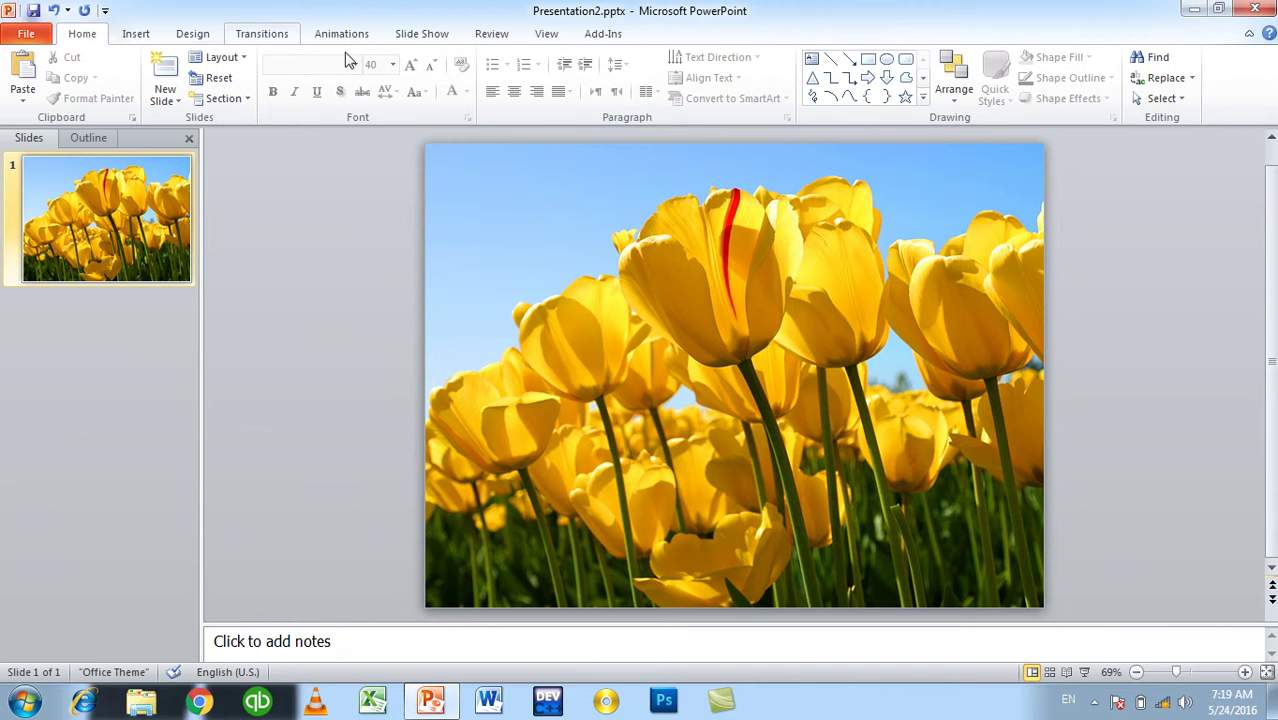
Step: In Picture Corrections Options, change the tulip picture's Picture Color temperature from 6,500 to 10,000
{"action": "left_click", "coordinate": [558, 376]}
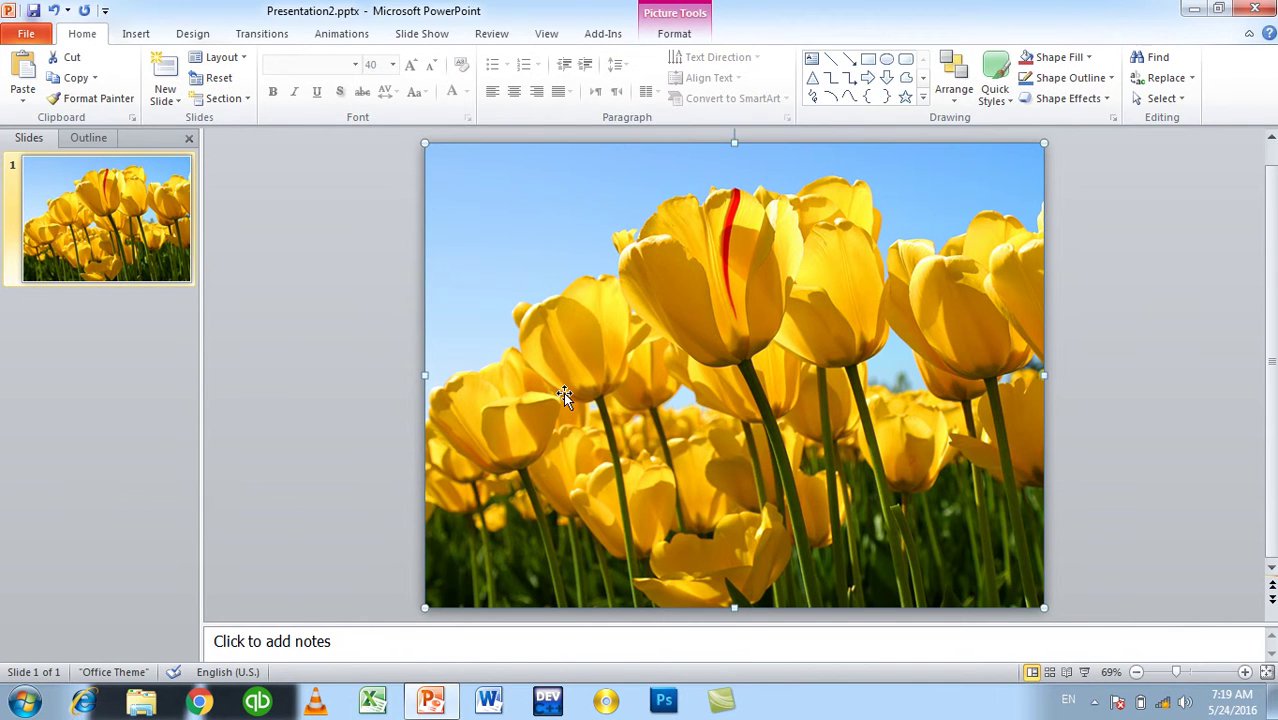
{"action": "left_click", "coordinate": [656, 38]}
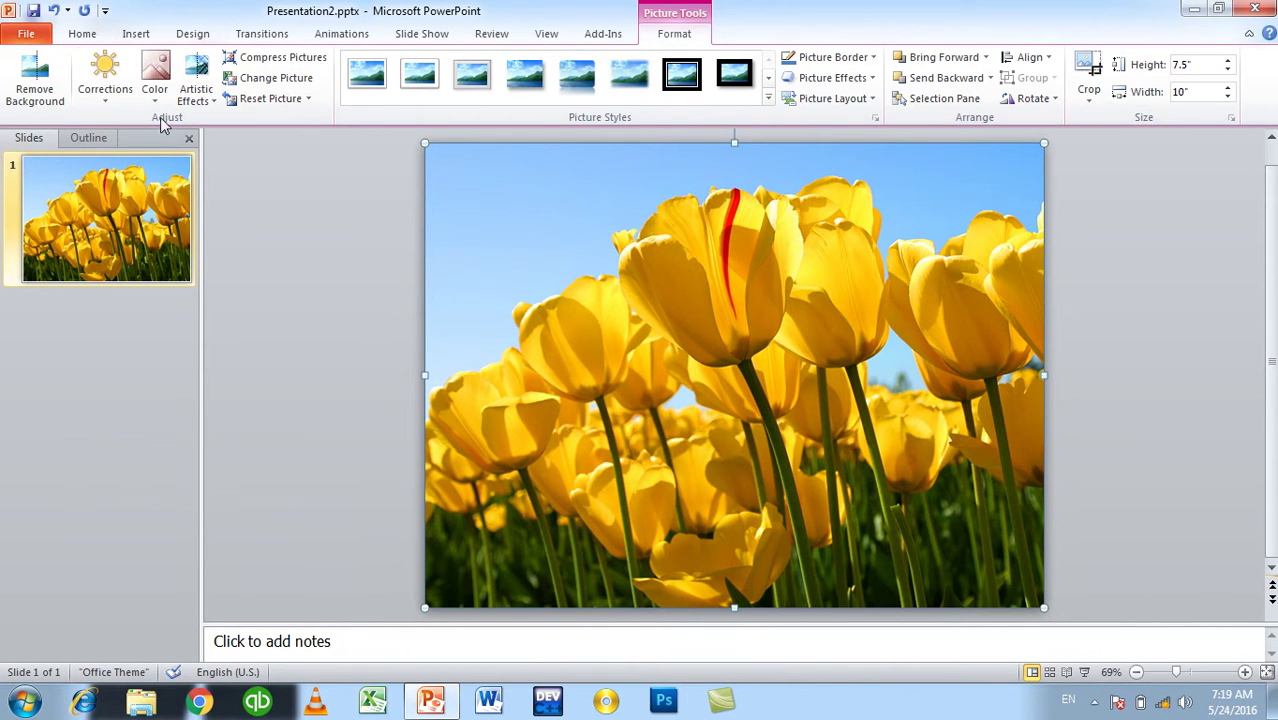
{"action": "left_click", "coordinate": [105, 95]}
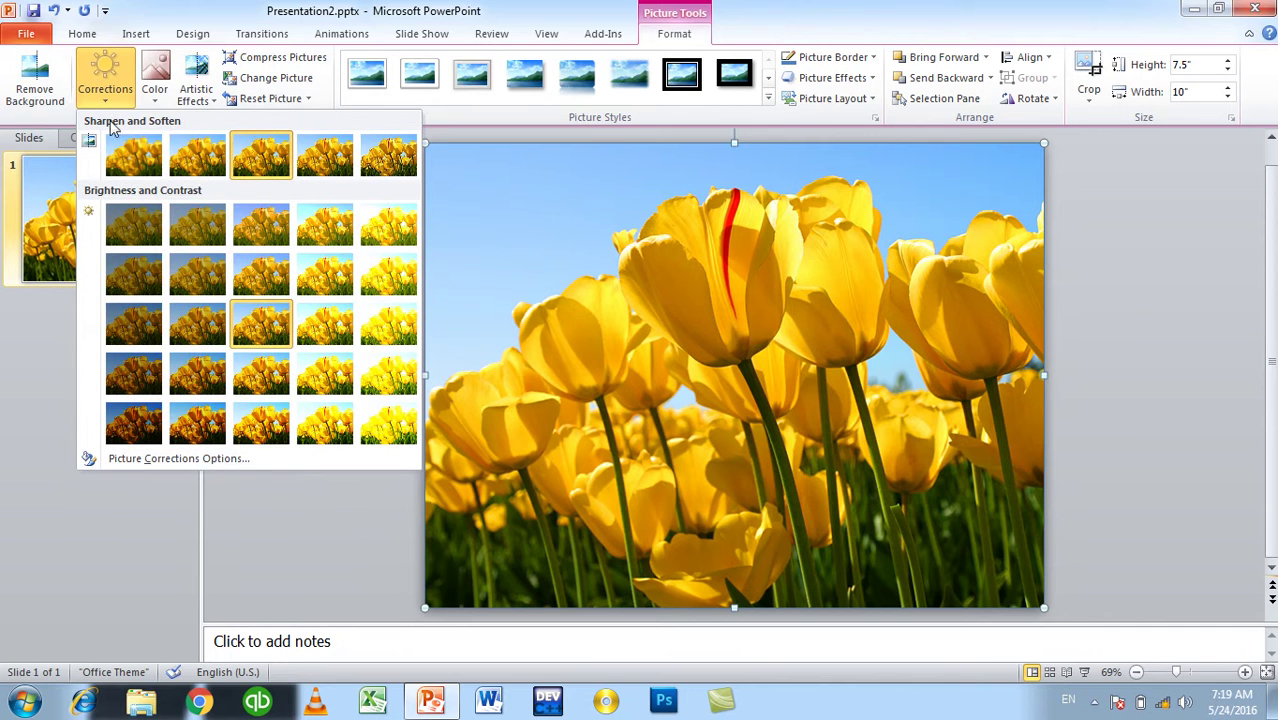
{"action": "left_click", "coordinate": [190, 461]}
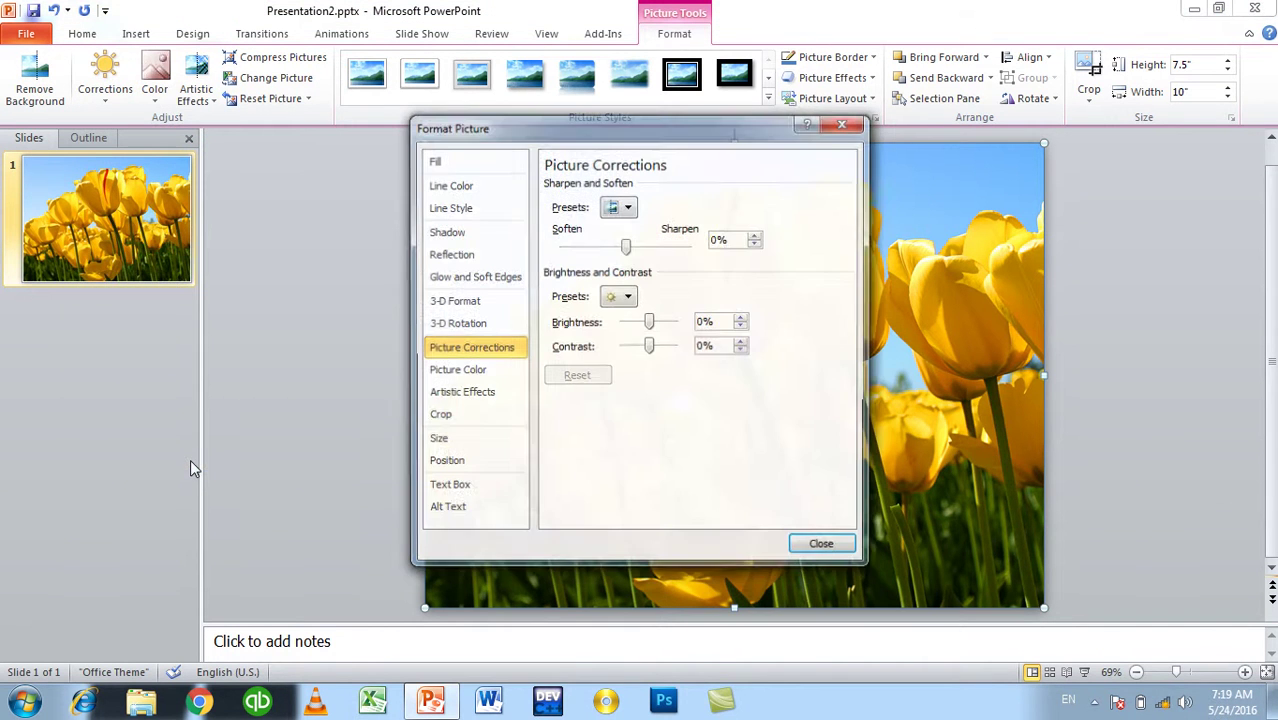
{"action": "left_click_drag", "start_coordinate": [680, 130], "coordinate": [926, 70]}
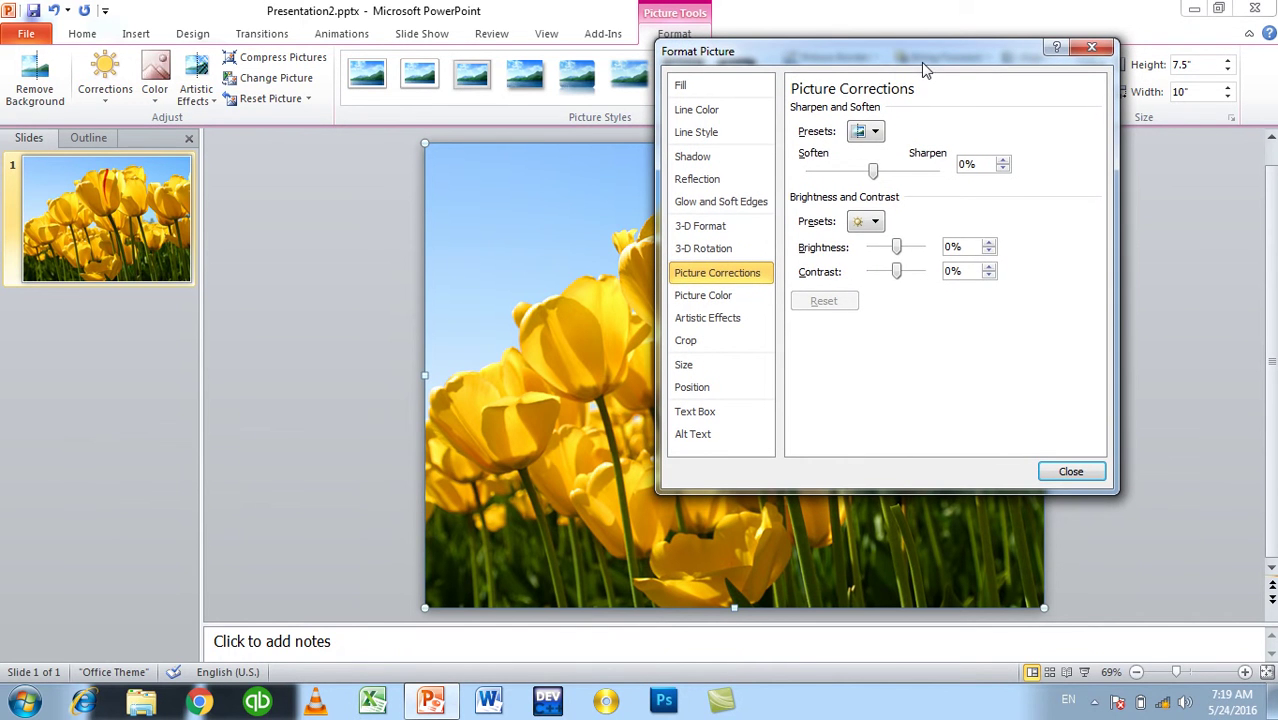
{"action": "left_click", "coordinate": [705, 298]}
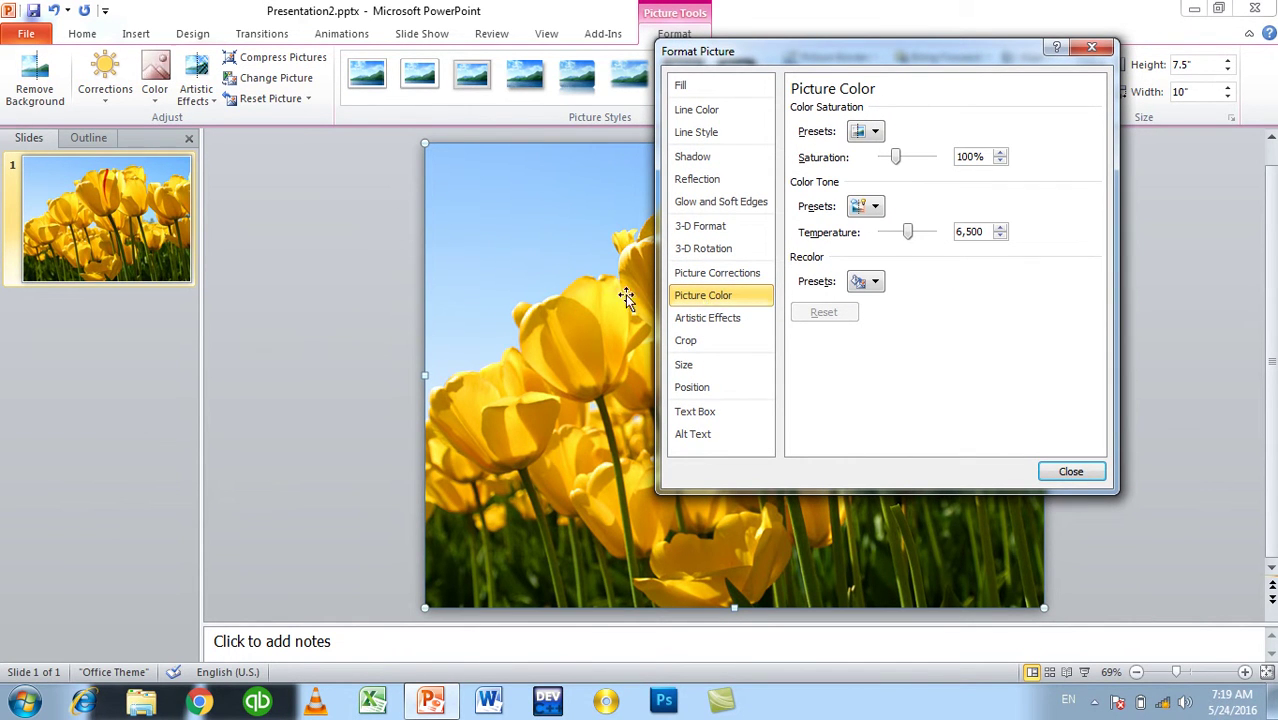
{"action": "double_click", "coordinate": [988, 232]}
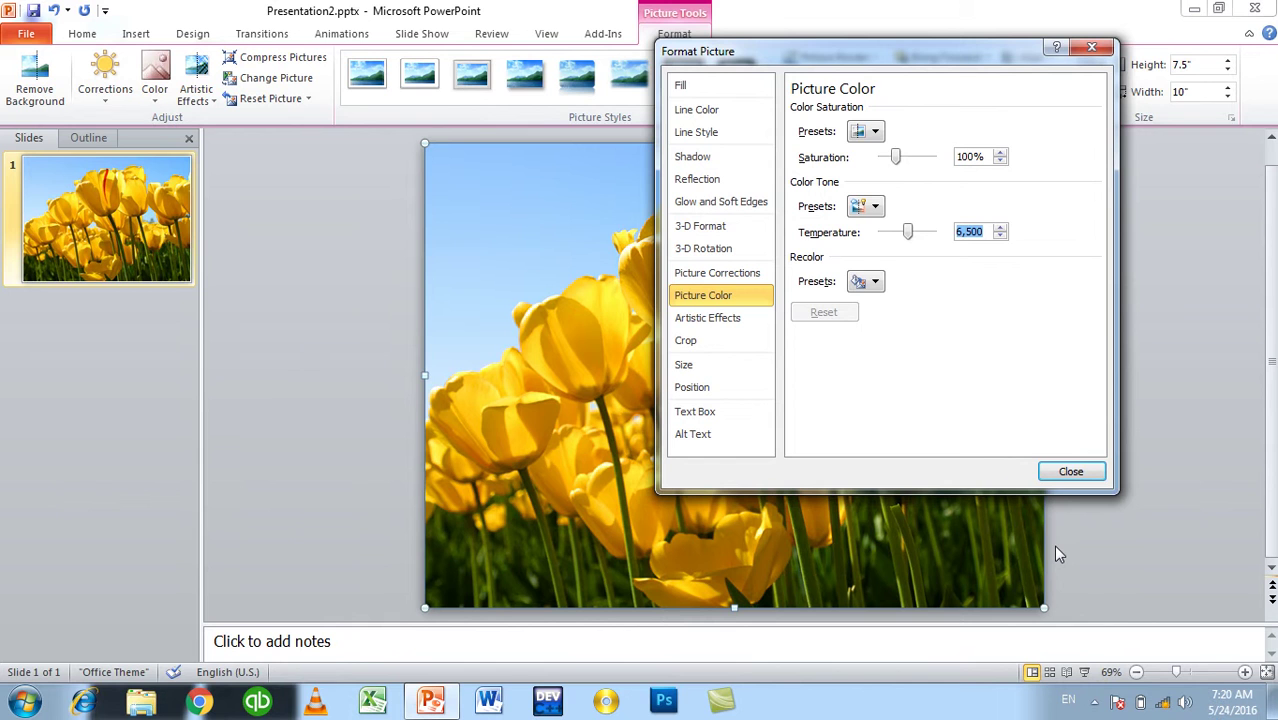
{"action": "type", "text": "10"}
{"action": "key", "text": "Return"}
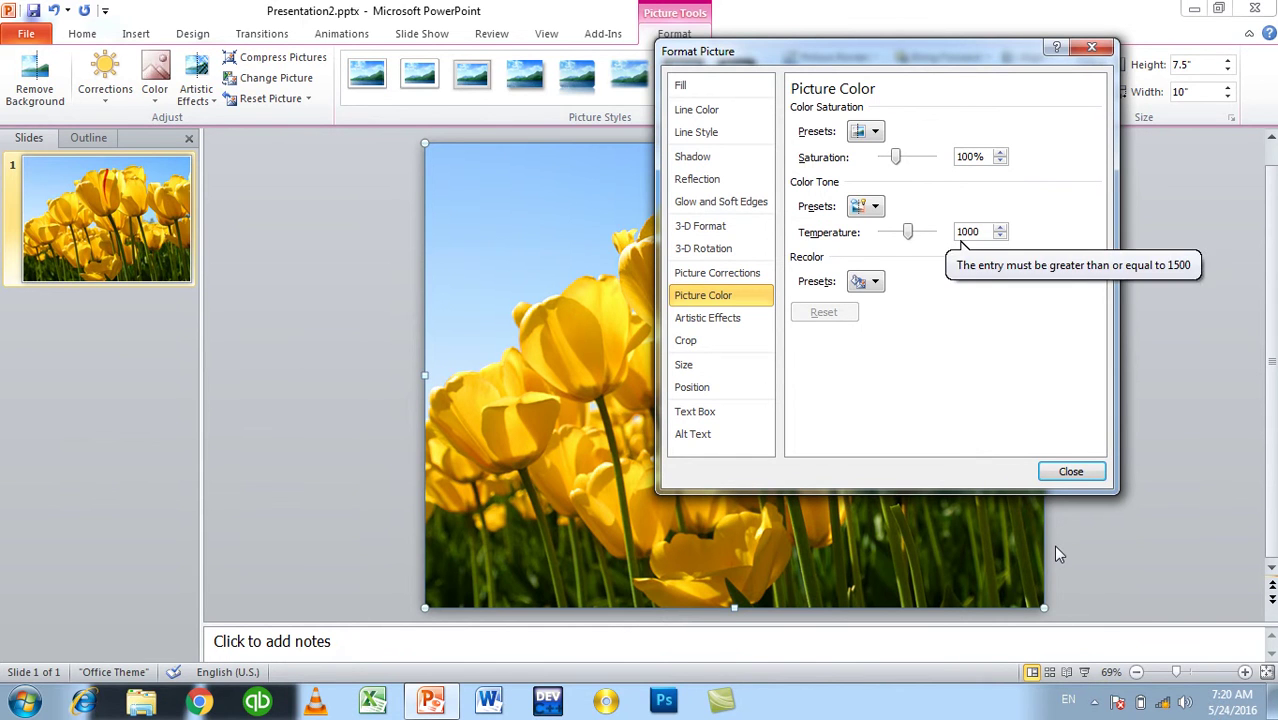
{"action": "type", "text": "0"}
{"action": "key", "text": "Return"}
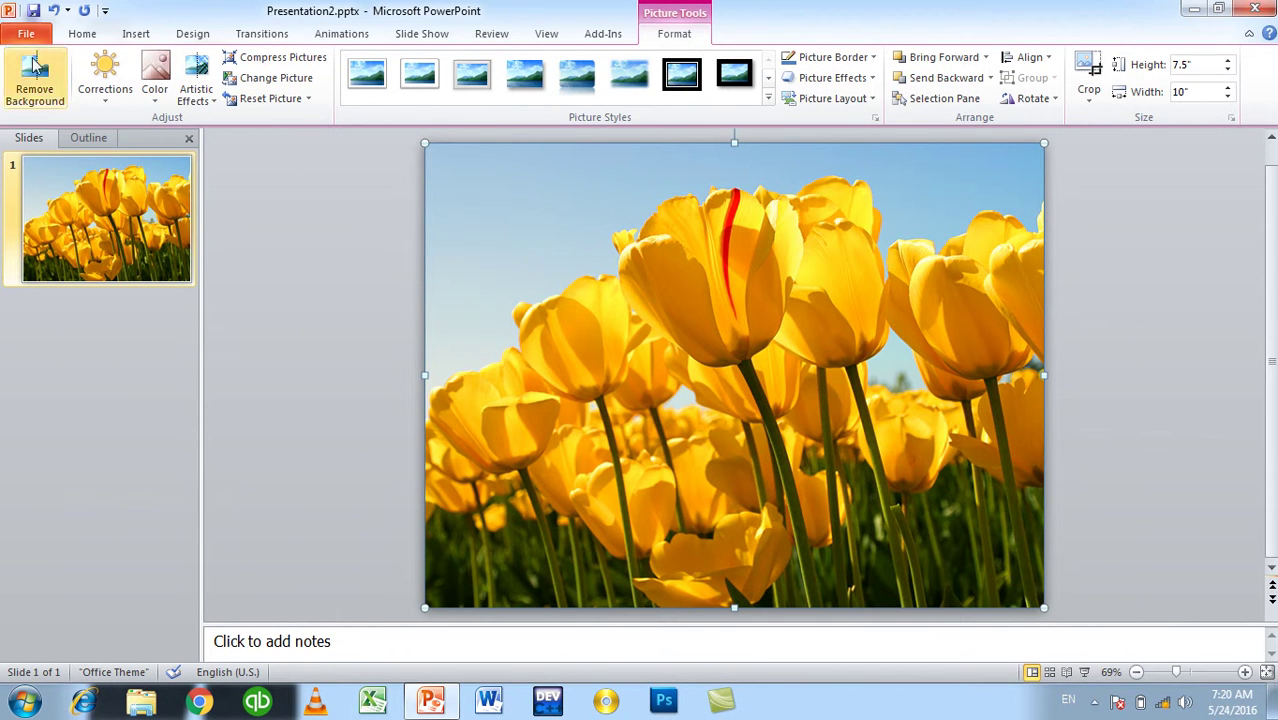
{"action": "left_click", "coordinate": [155, 95]}
{"action": "left_click", "coordinate": [267, 470]}
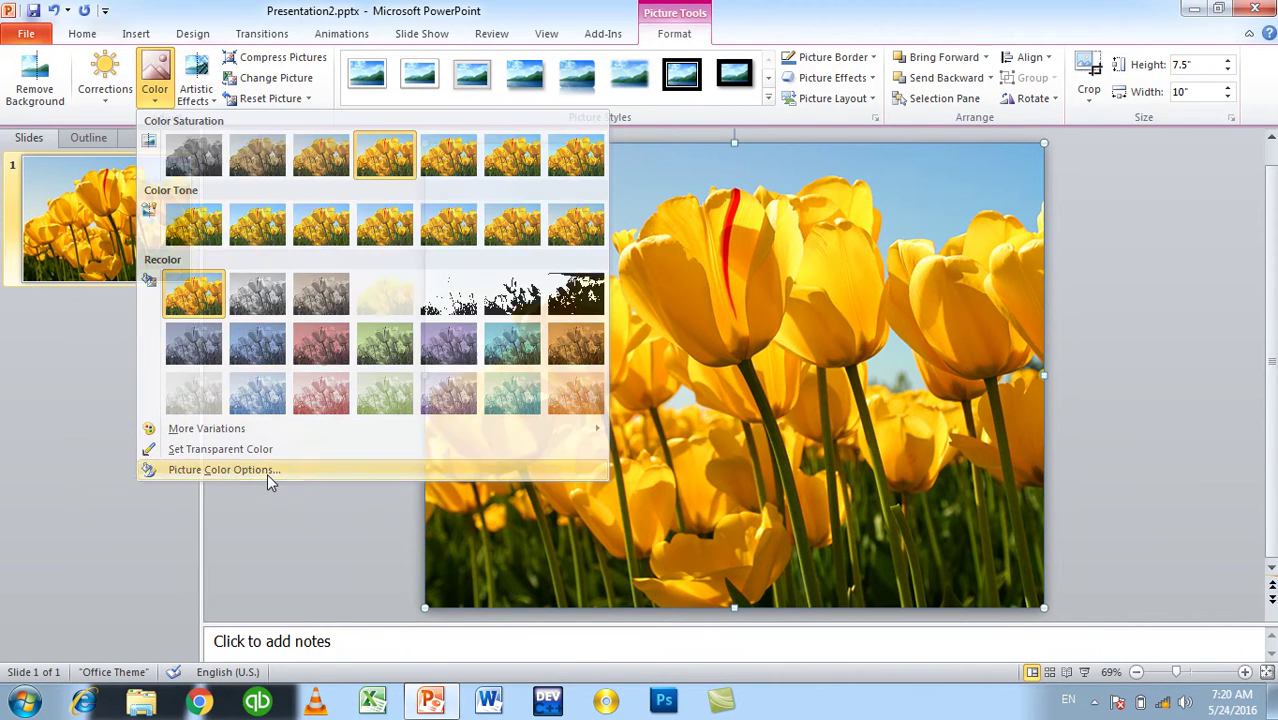
{"action": "left_click_drag", "start_coordinate": [980, 230], "coordinate": [833, 232]}
{"action": "type", "text": "1200"}
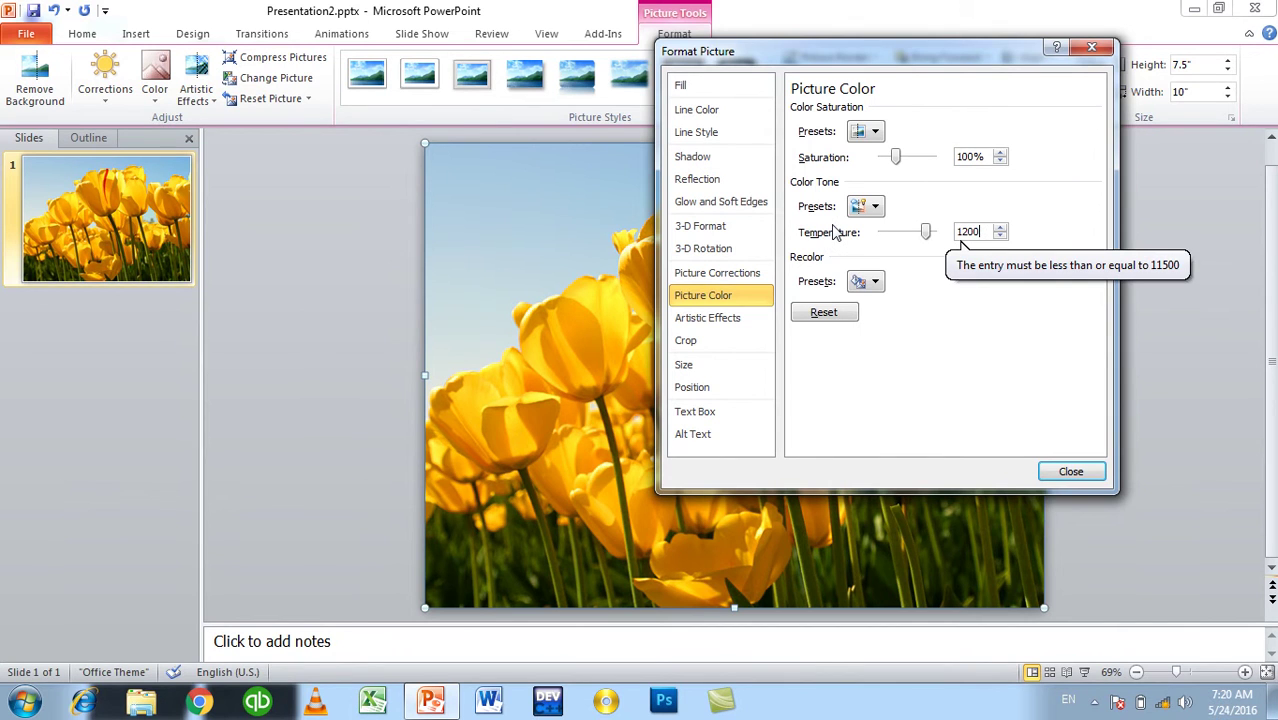
{"action": "key", "text": "Escape"}
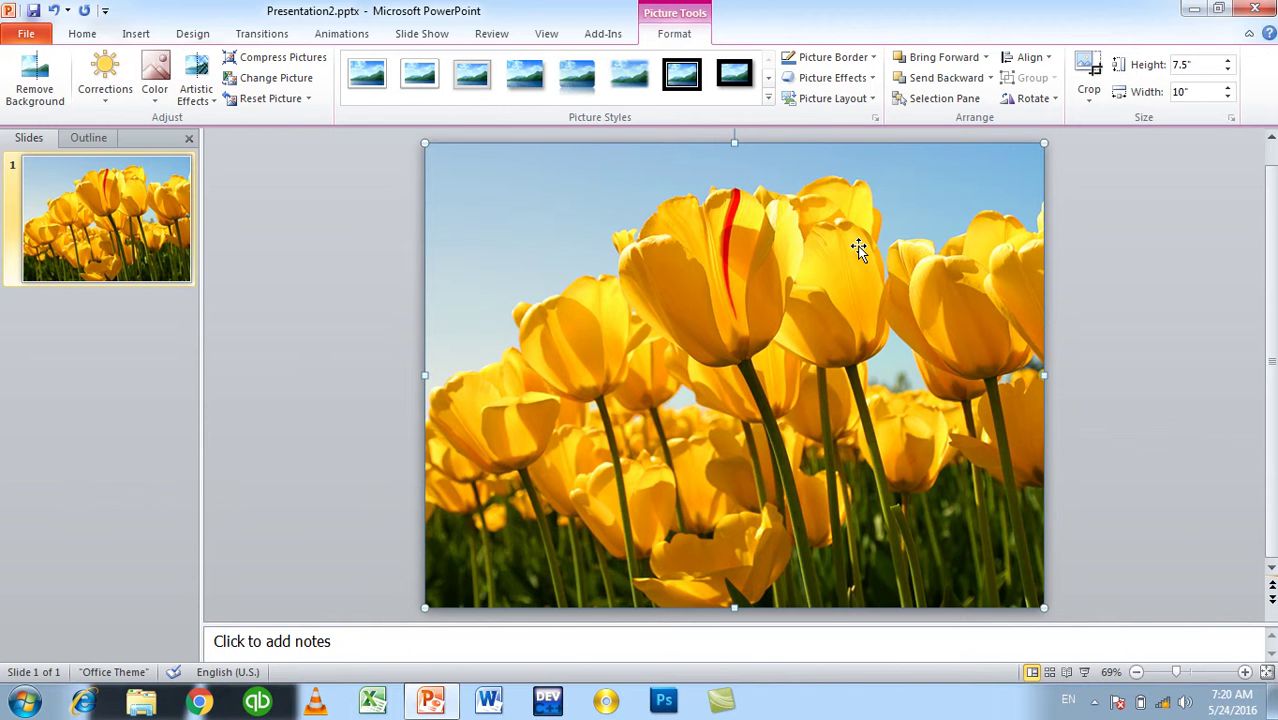
Step: Glance at PowerPoint Options, then close Presentation2 without saving its changes
{"action": "left_click", "coordinate": [27, 33]}
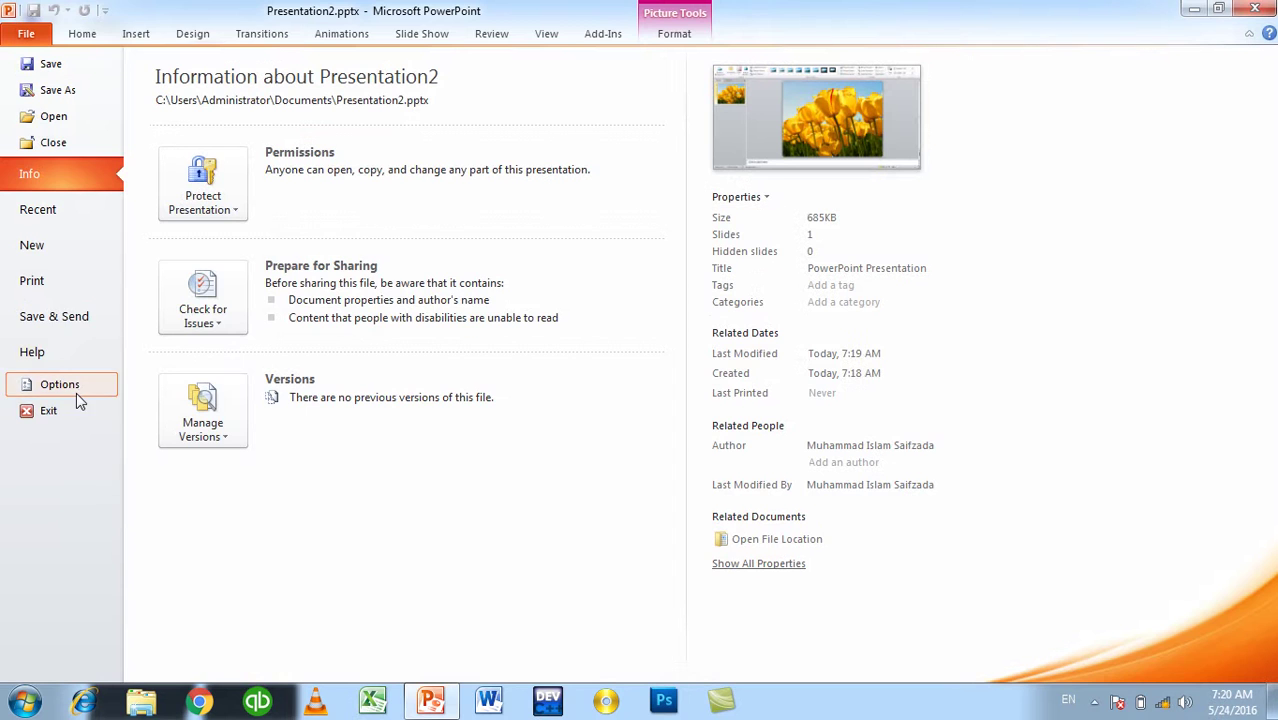
{"action": "left_click", "coordinate": [78, 386]}
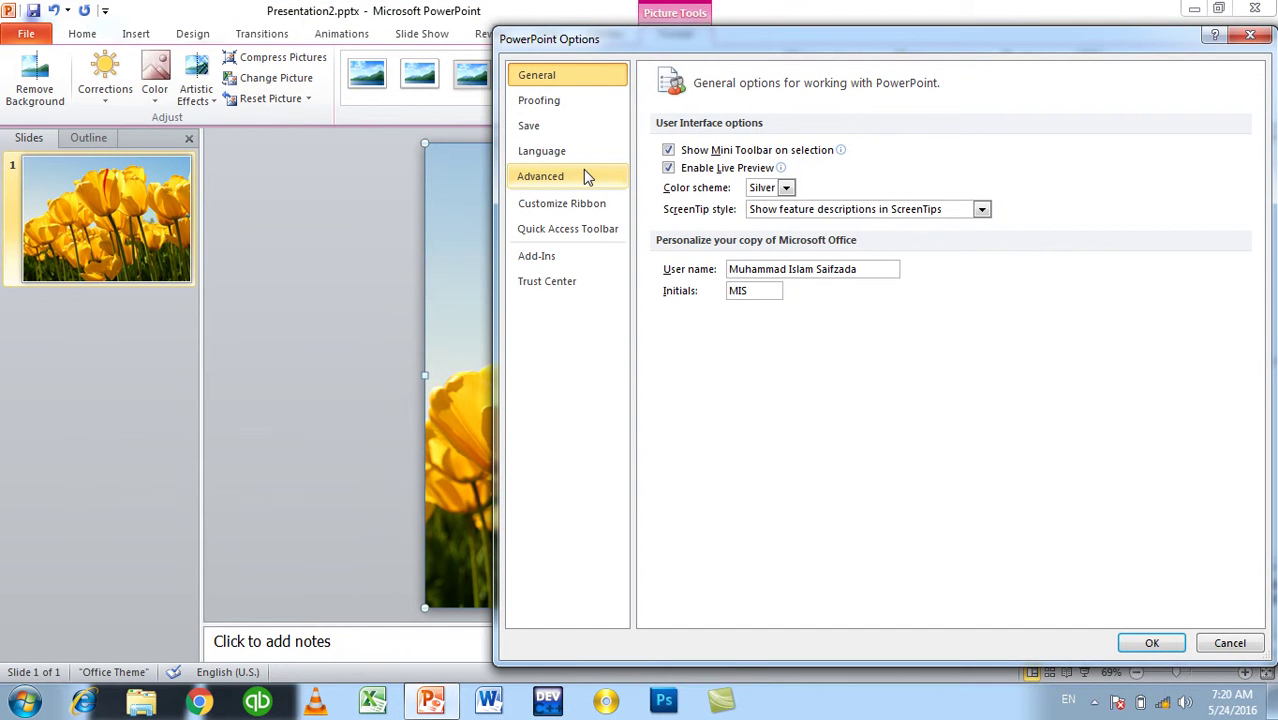
{"action": "key", "text": "Escape"}
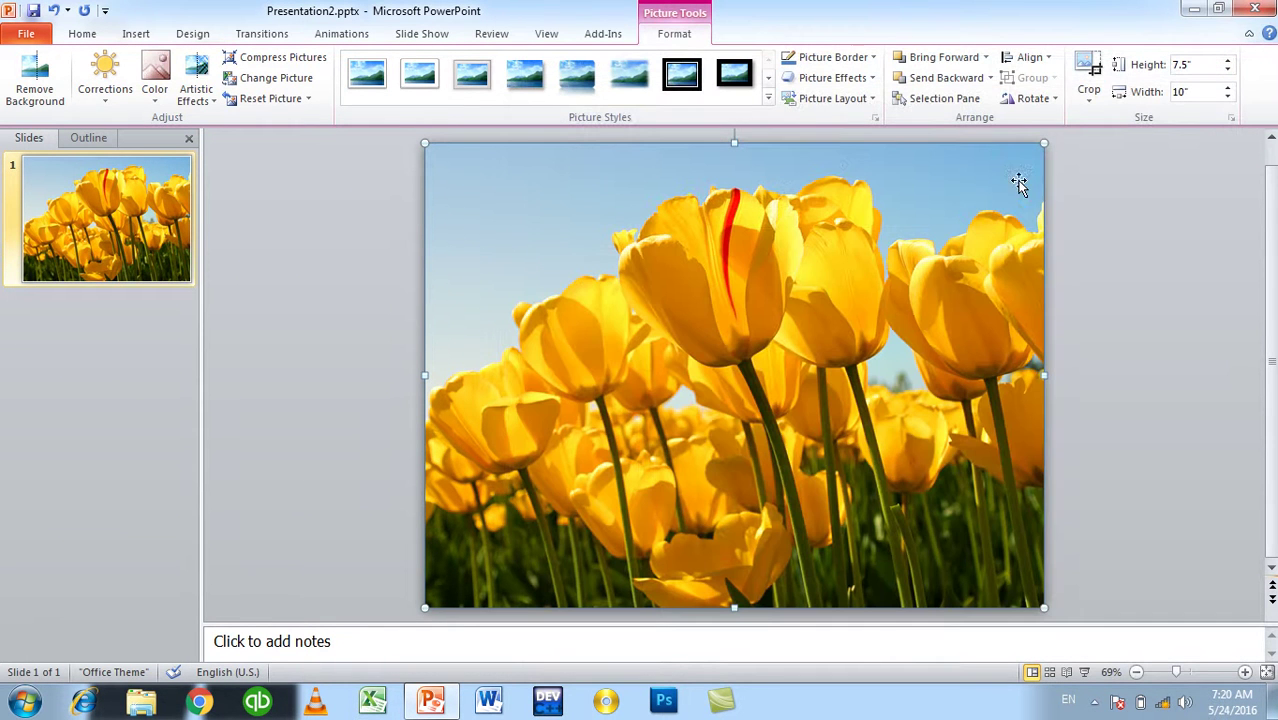
{"action": "key", "text": "ctrl+w"}
{"action": "key", "text": "n"}
Step: Start a new presentation and insert the Tulips picture onto its slide
{"action": "key", "text": "ctrl+n"}
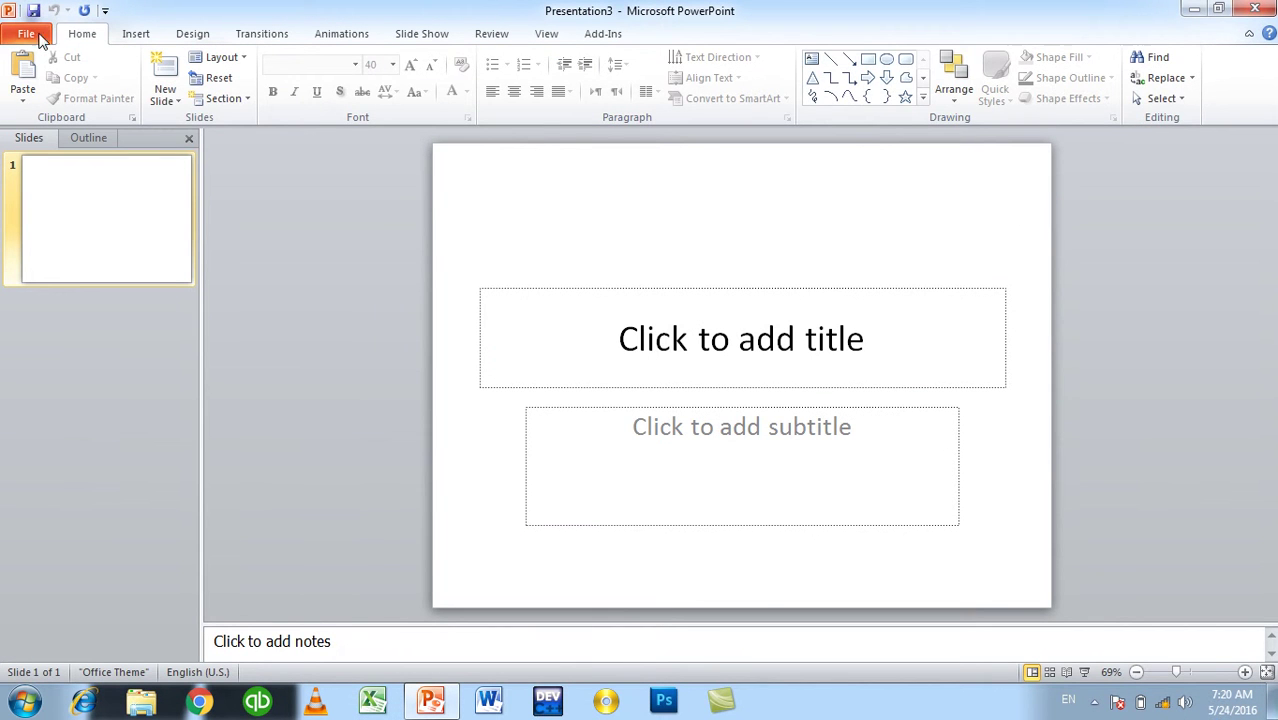
{"action": "left_click", "coordinate": [132, 34]}
{"action": "left_click", "coordinate": [70, 72]}
{"action": "double_click", "coordinate": [559, 300]}
Step: Review the Advanced options, confirm them with OK, and begin saving the presentation
{"action": "left_click", "coordinate": [24, 33]}
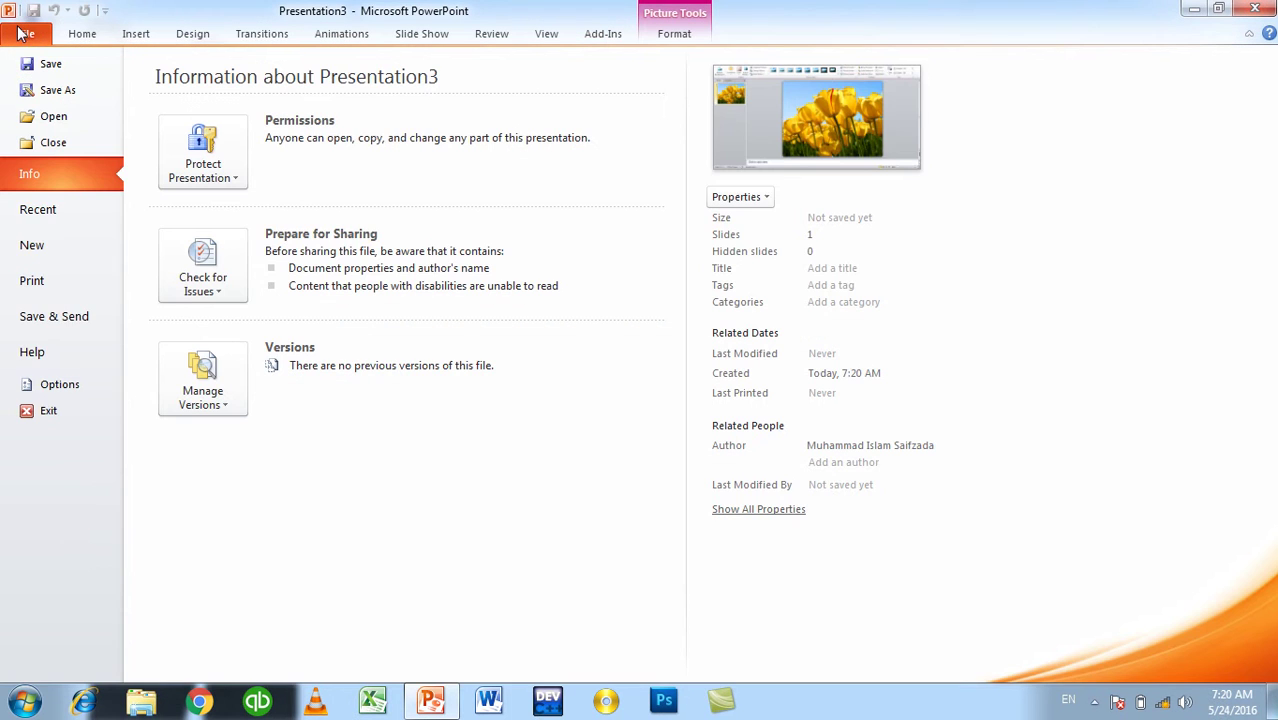
{"action": "left_click", "coordinate": [75, 387]}
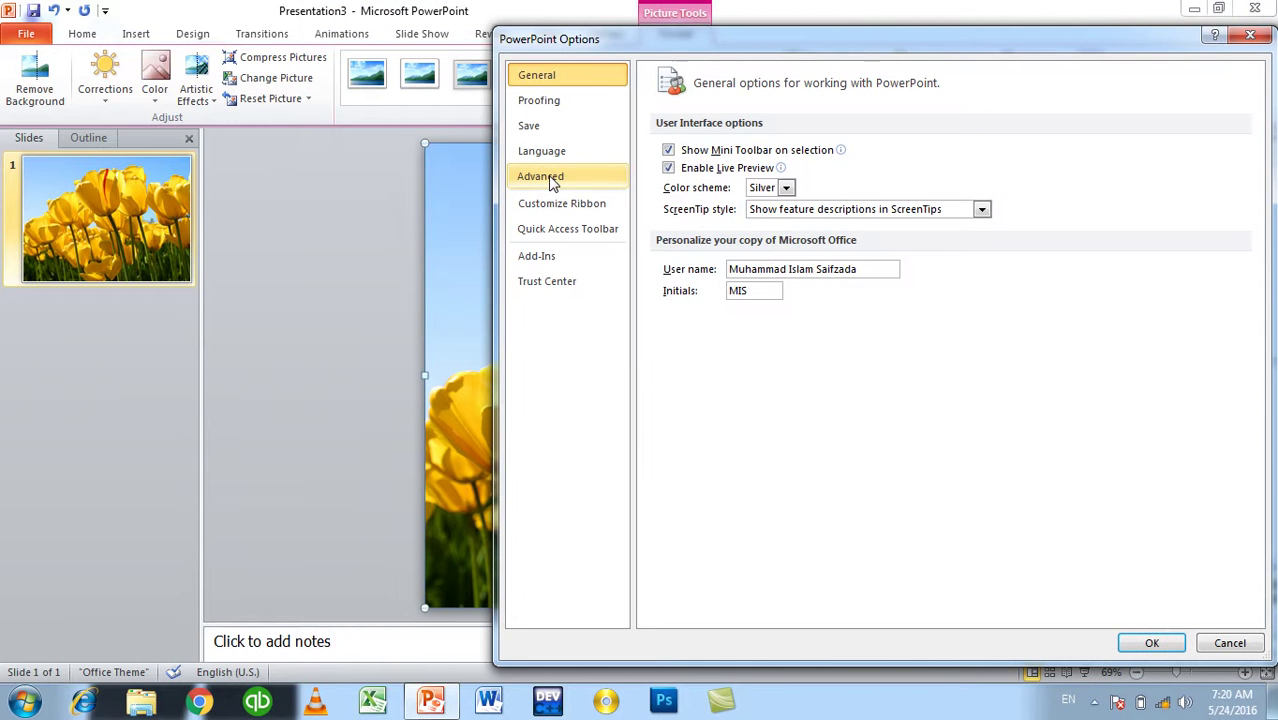
{"action": "left_click", "coordinate": [549, 178]}
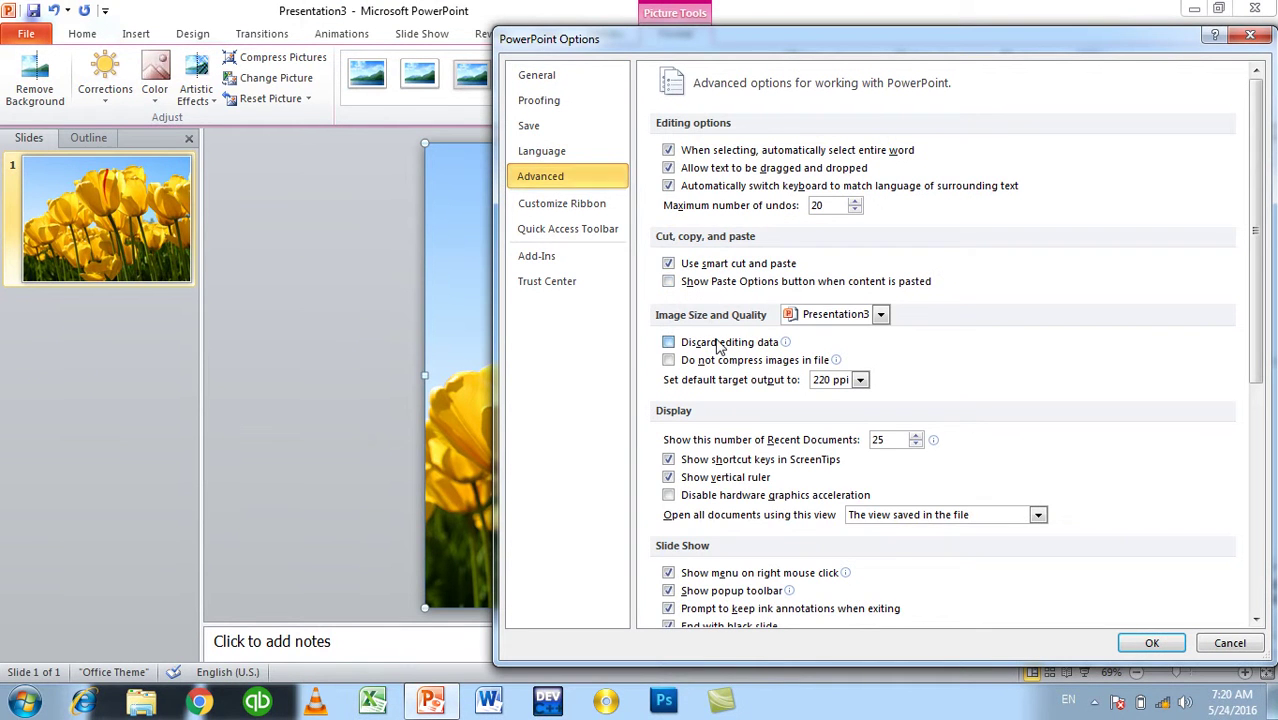
{"action": "left_click", "coordinate": [1152, 643]}
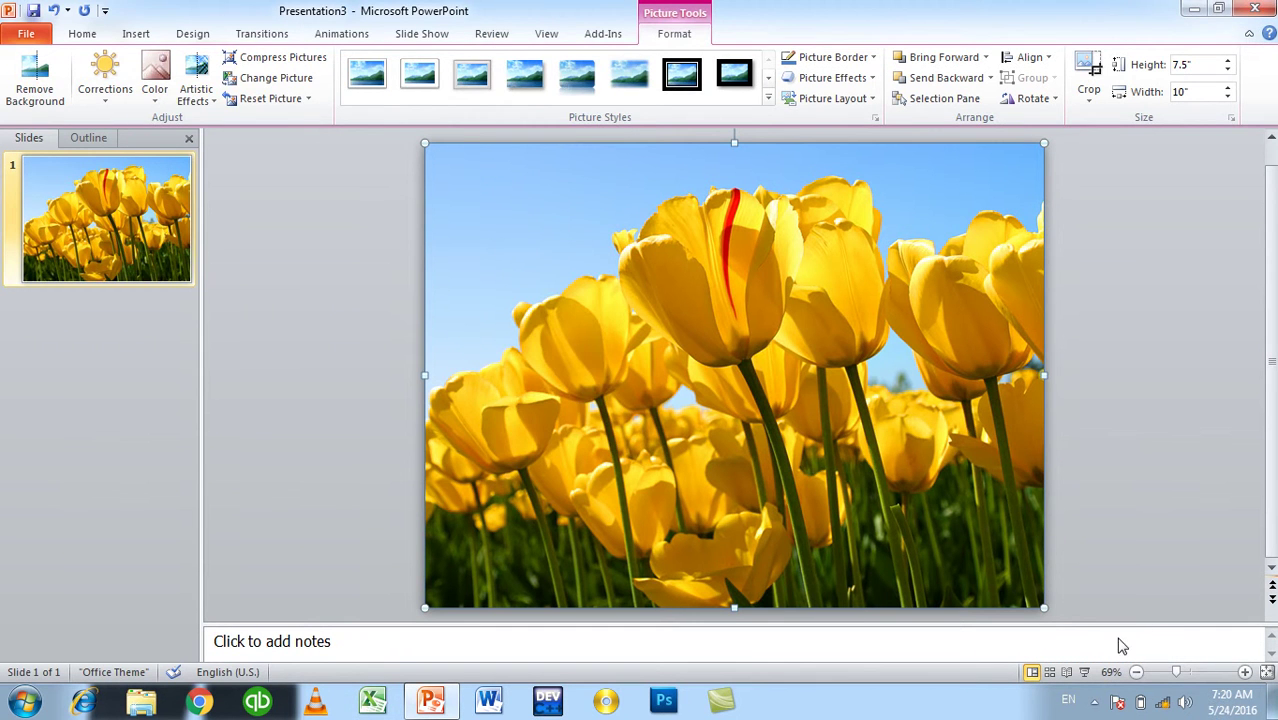
{"action": "key", "text": "ctrl+s"}
Step: Save the file as Presentation3.pptm and bring up the picture's detailed colour settings
{"action": "left_click", "coordinate": [475, 418]}
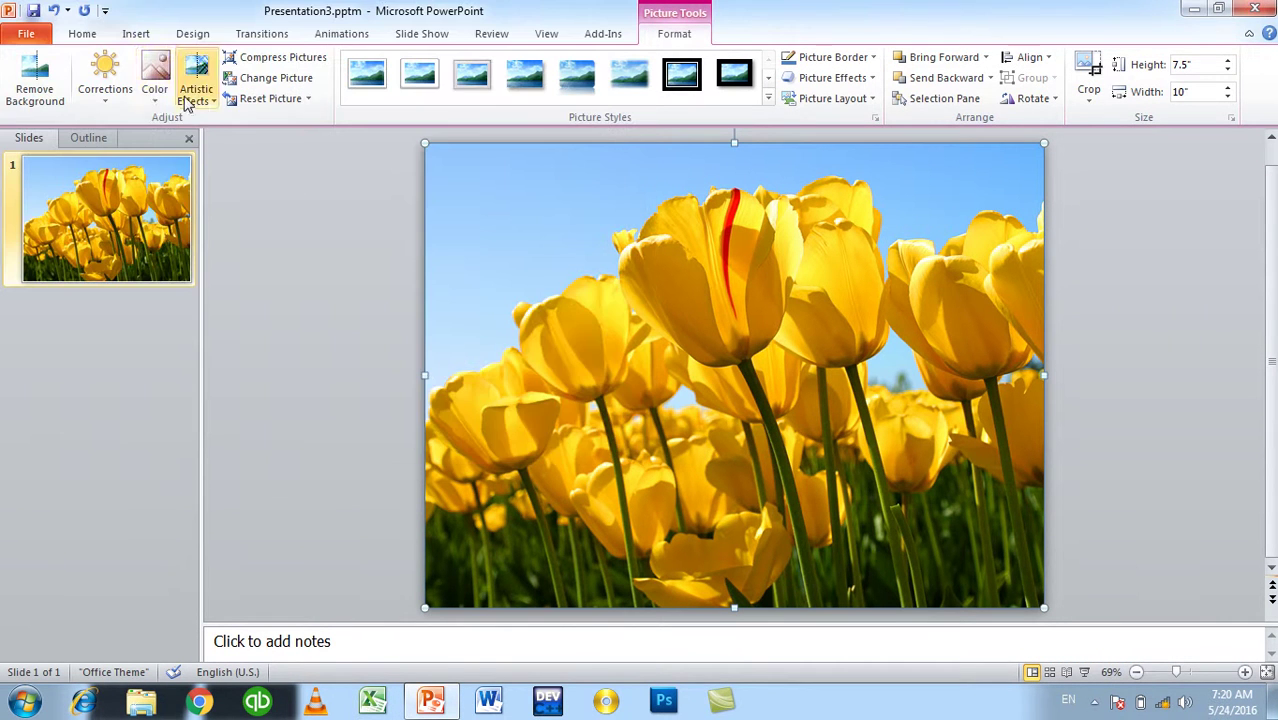
{"action": "left_click", "coordinate": [154, 85]}
{"action": "left_click", "coordinate": [214, 473]}
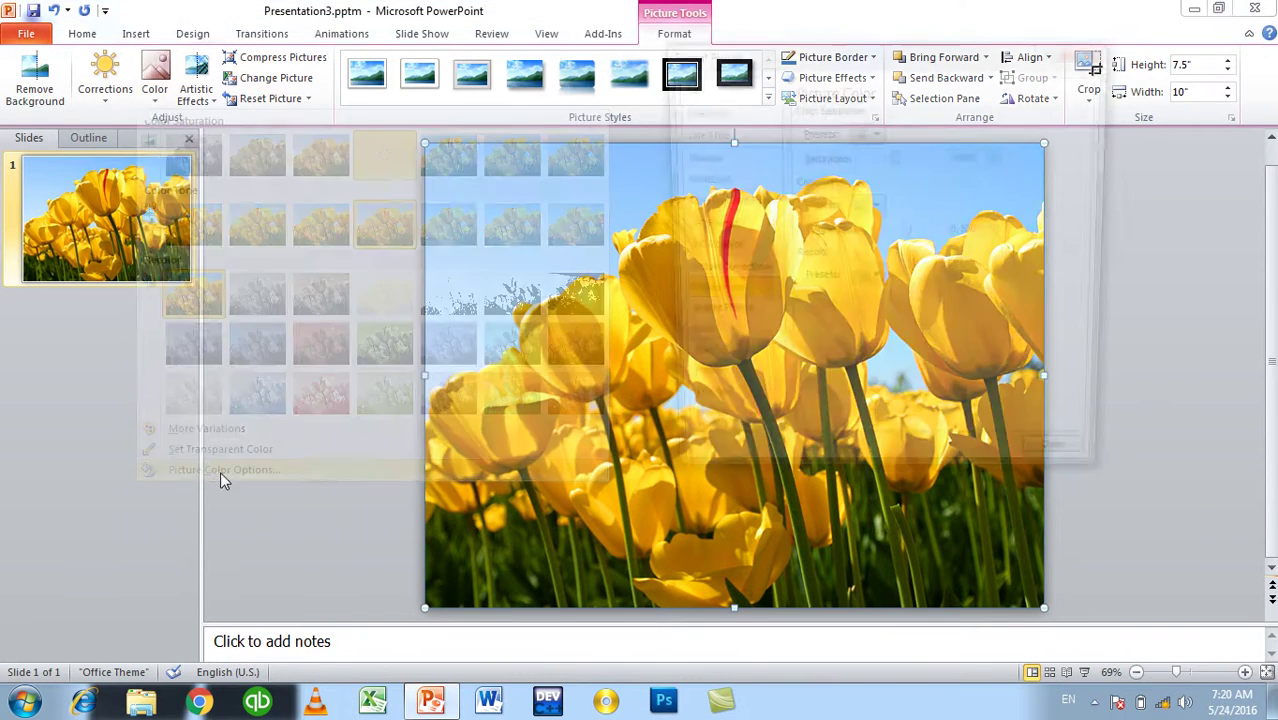
Step: Try a 1200 picture temperature, discard it, and open PowerPoint Options
{"action": "double_click", "coordinate": [971, 236]}
{"action": "type", "text": "1200"}
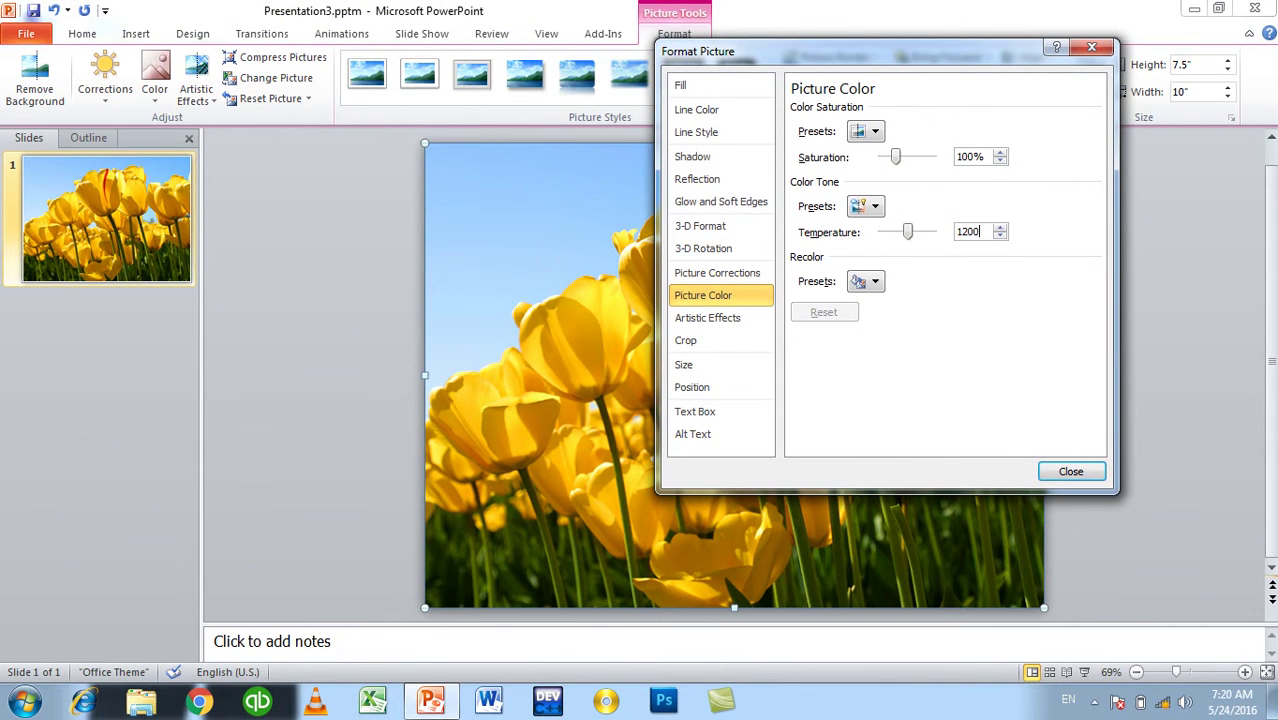
{"action": "key", "text": "Return"}
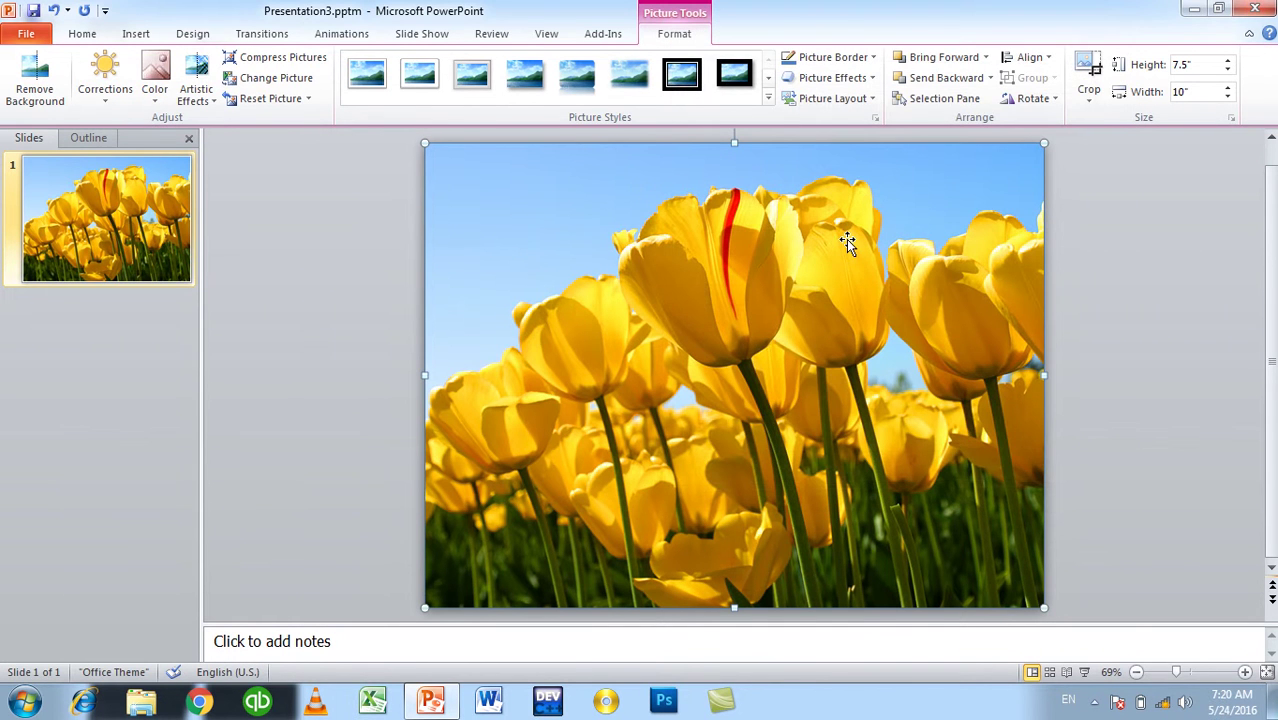
{"action": "left_click", "coordinate": [8, 36]}
{"action": "left_click", "coordinate": [86, 377]}
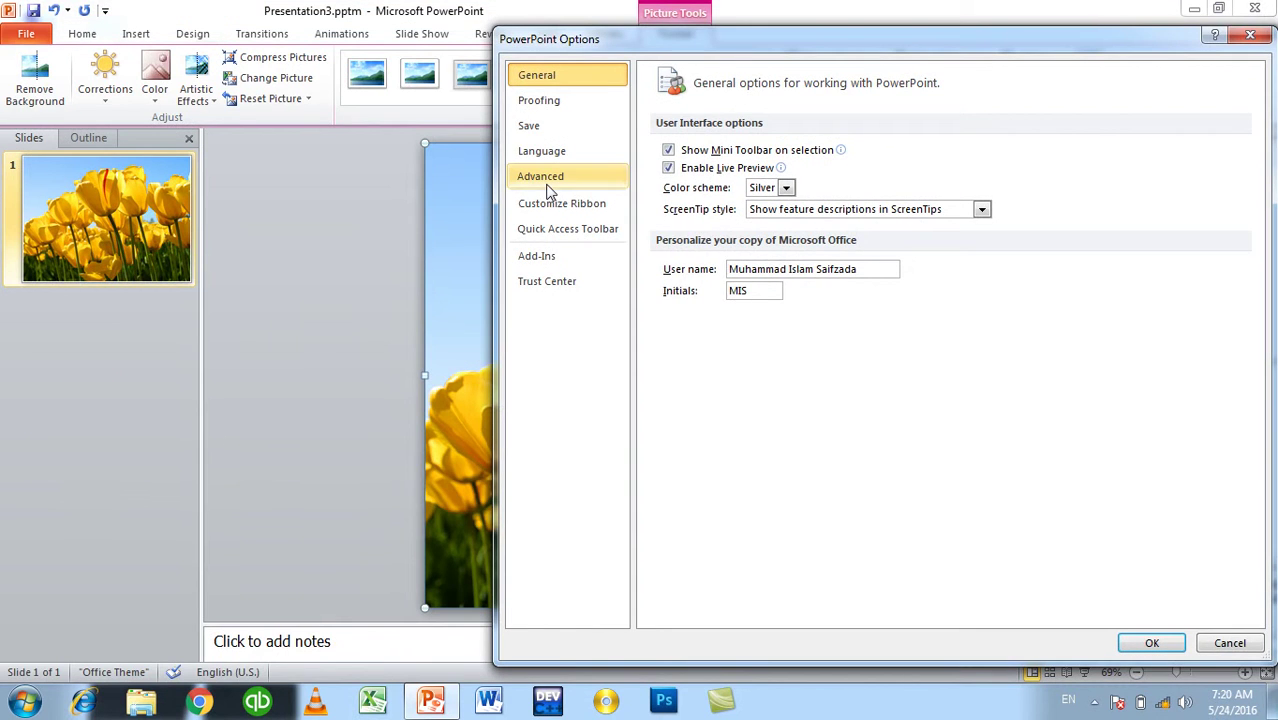
Step: Close Options from Advanced, then try a 1300 picture temperature and discard it
{"action": "left_click", "coordinate": [547, 190]}
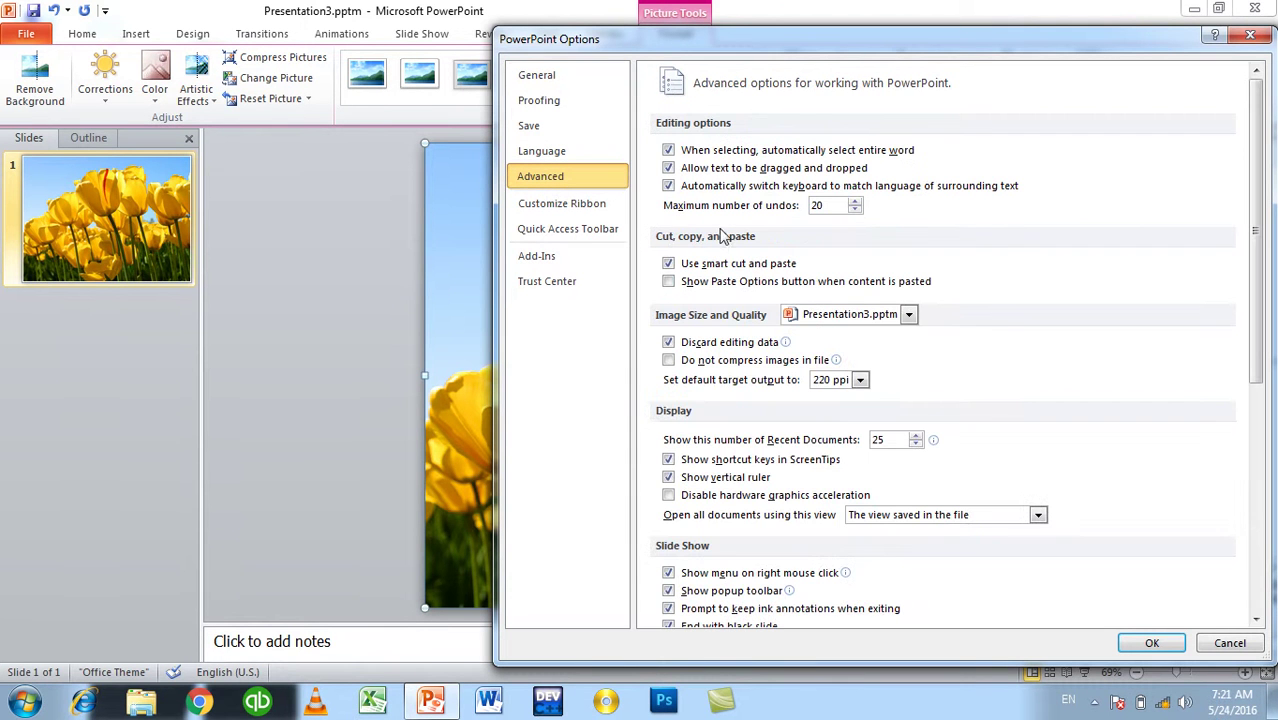
{"action": "left_click", "coordinate": [1150, 642]}
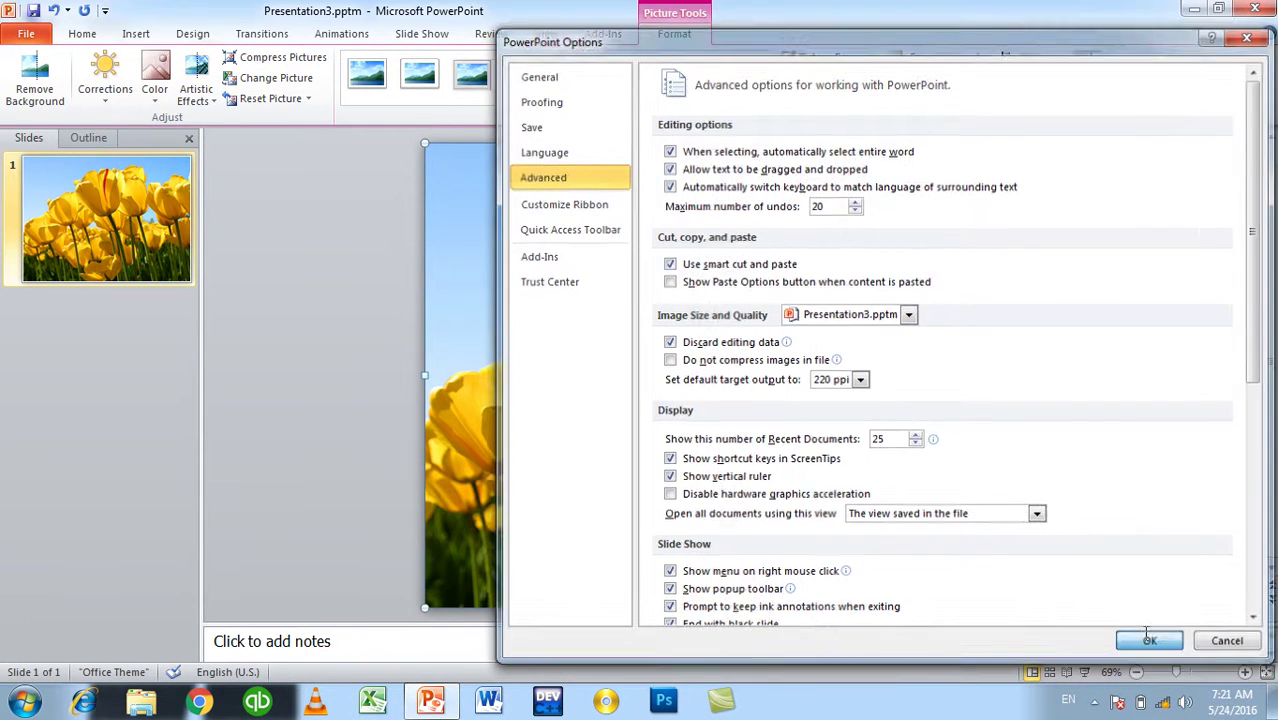
{"action": "left_click", "coordinate": [156, 92]}
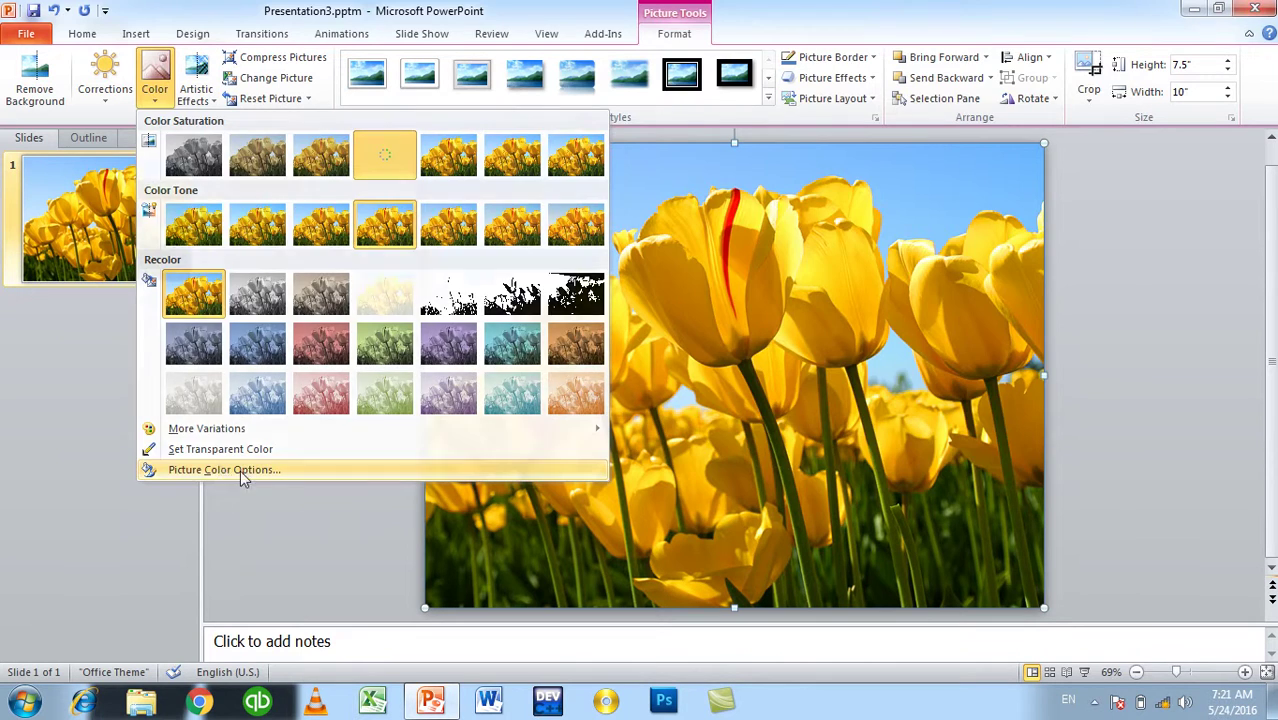
{"action": "left_click", "coordinate": [222, 470]}
{"action": "left_click_drag", "start_coordinate": [987, 233], "coordinate": [866, 234]}
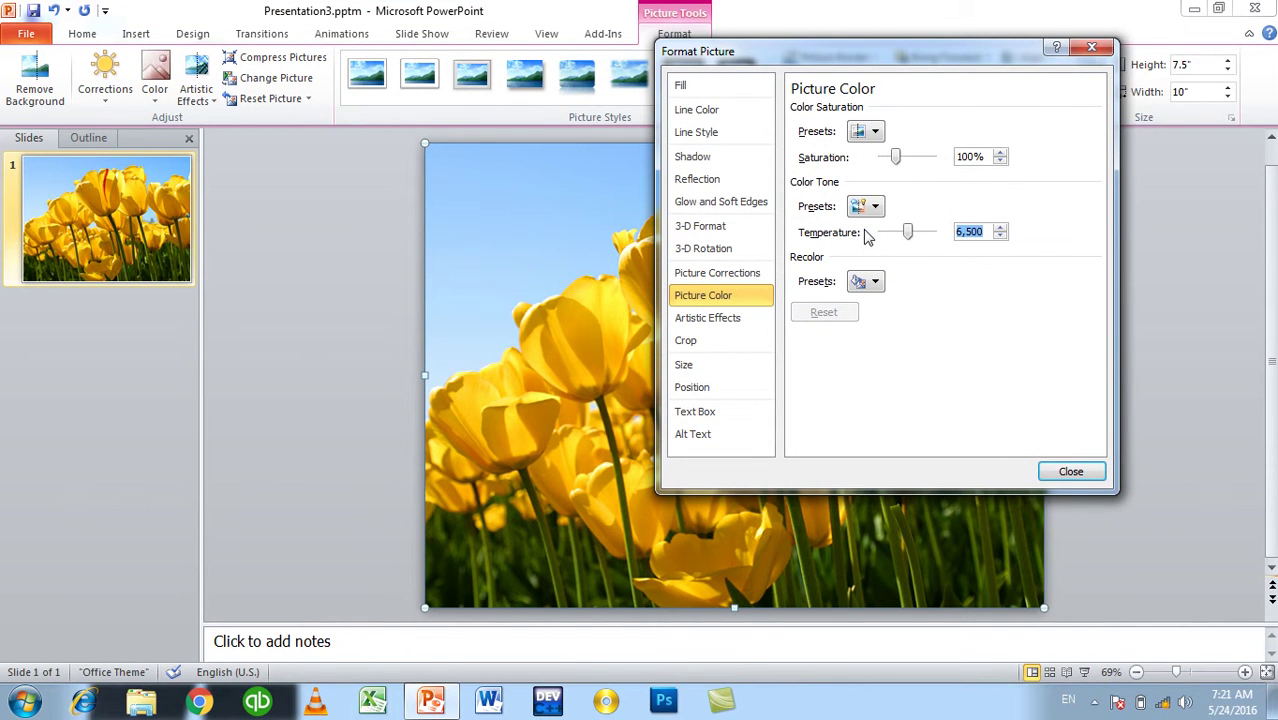
{"action": "type", "text": "1300"}
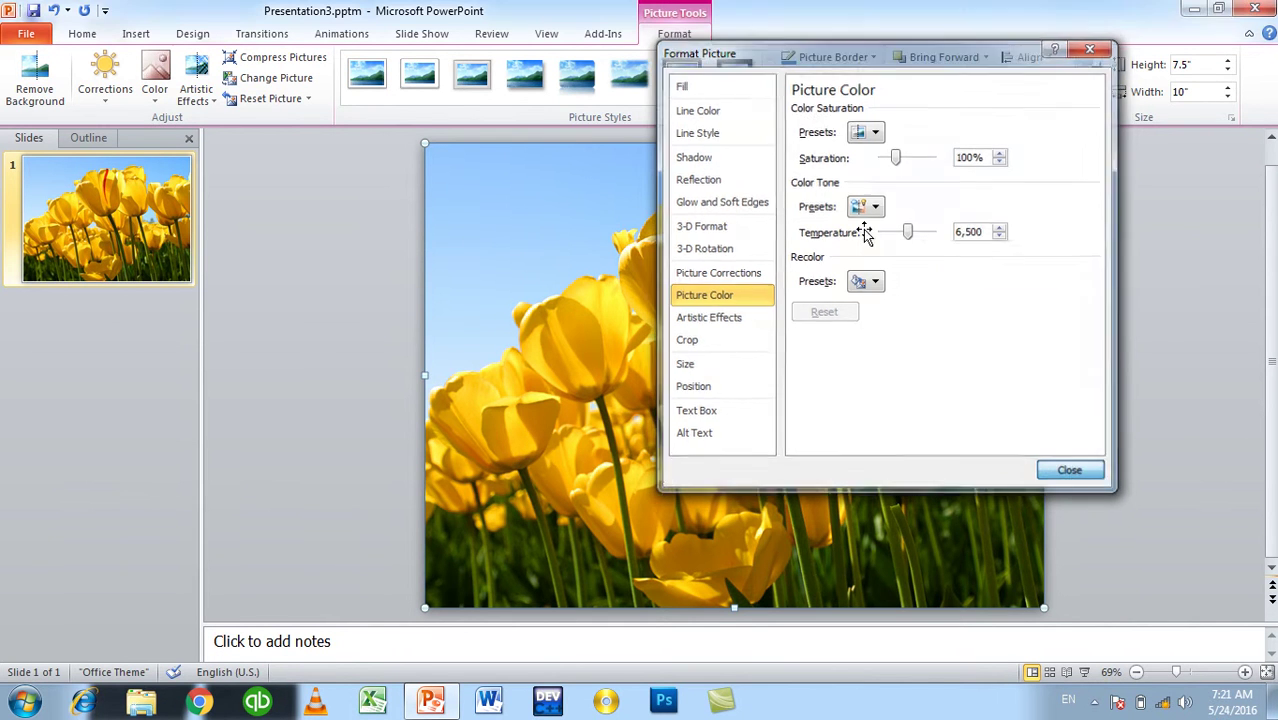
{"action": "key", "text": "Escape"}
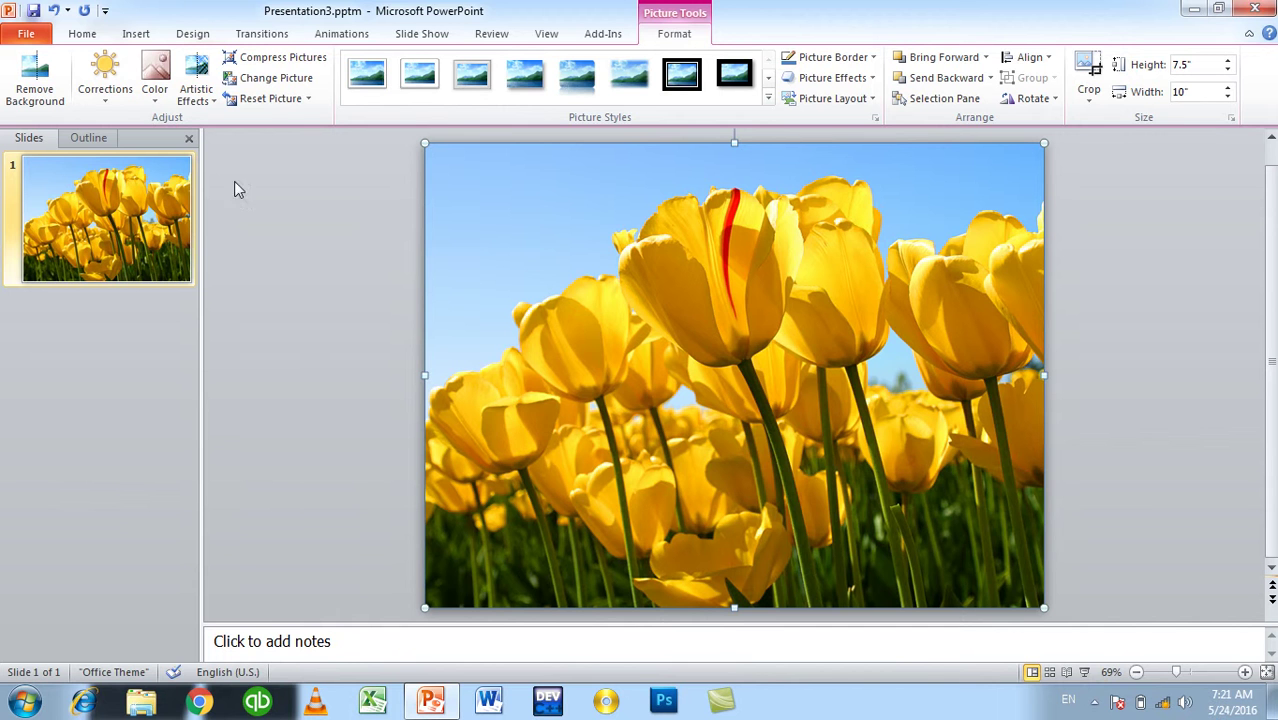
Step: Look over the Advanced options again and close them without changes
{"action": "left_click", "coordinate": [15, 34]}
{"action": "left_click", "coordinate": [50, 381]}
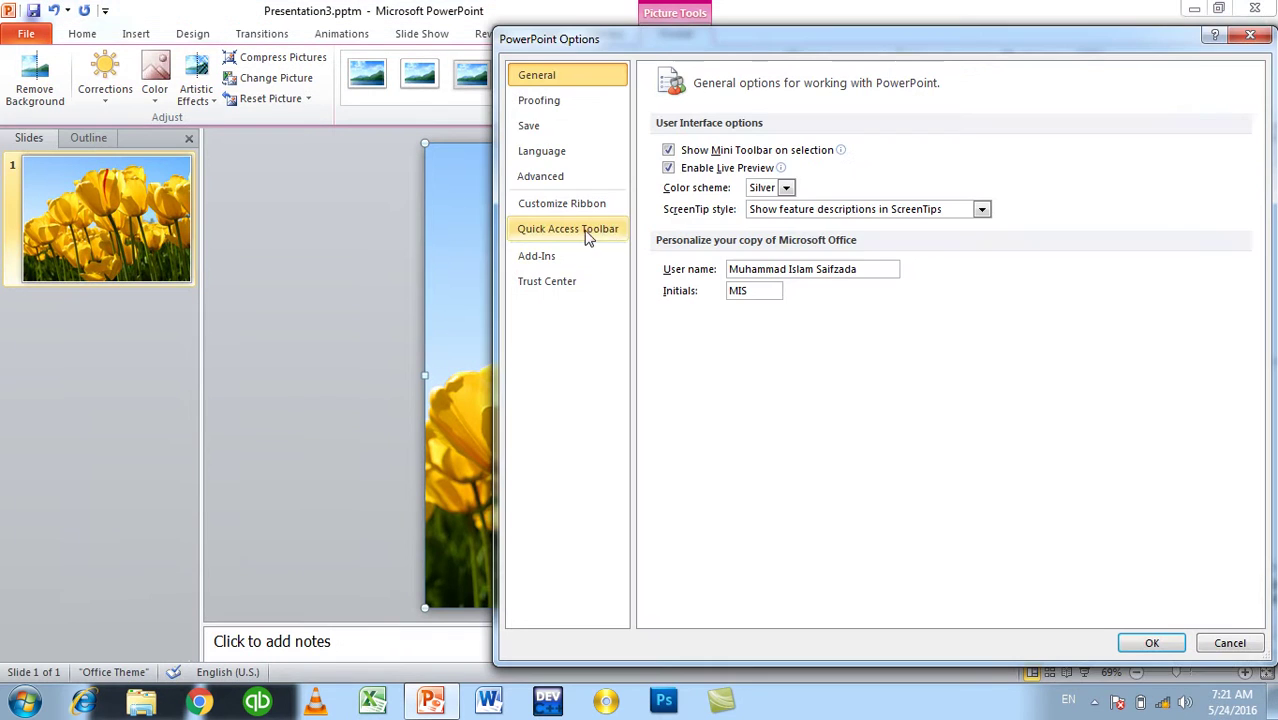
{"action": "left_click", "coordinate": [566, 184]}
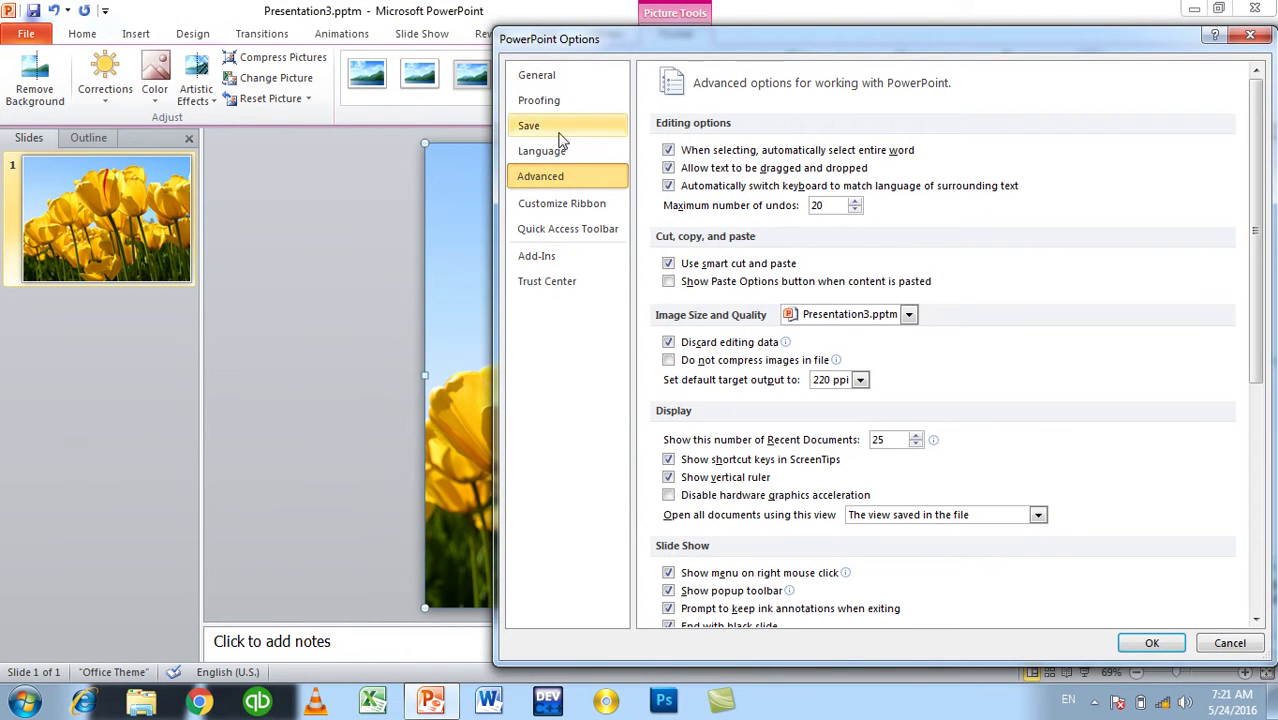
{"action": "key", "text": "Escape"}
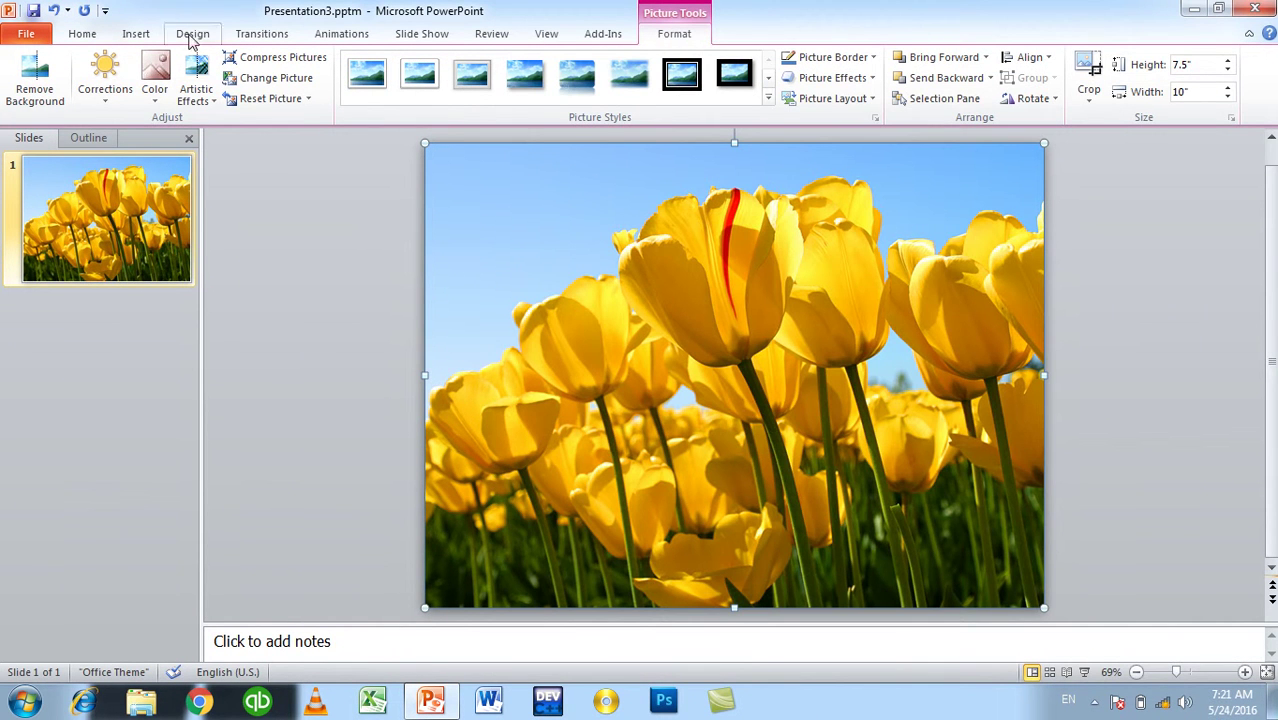
Step: Browse the Color Tone temperature presets without choosing one, keeping temperature at 6,500
{"action": "left_click", "coordinate": [155, 88]}
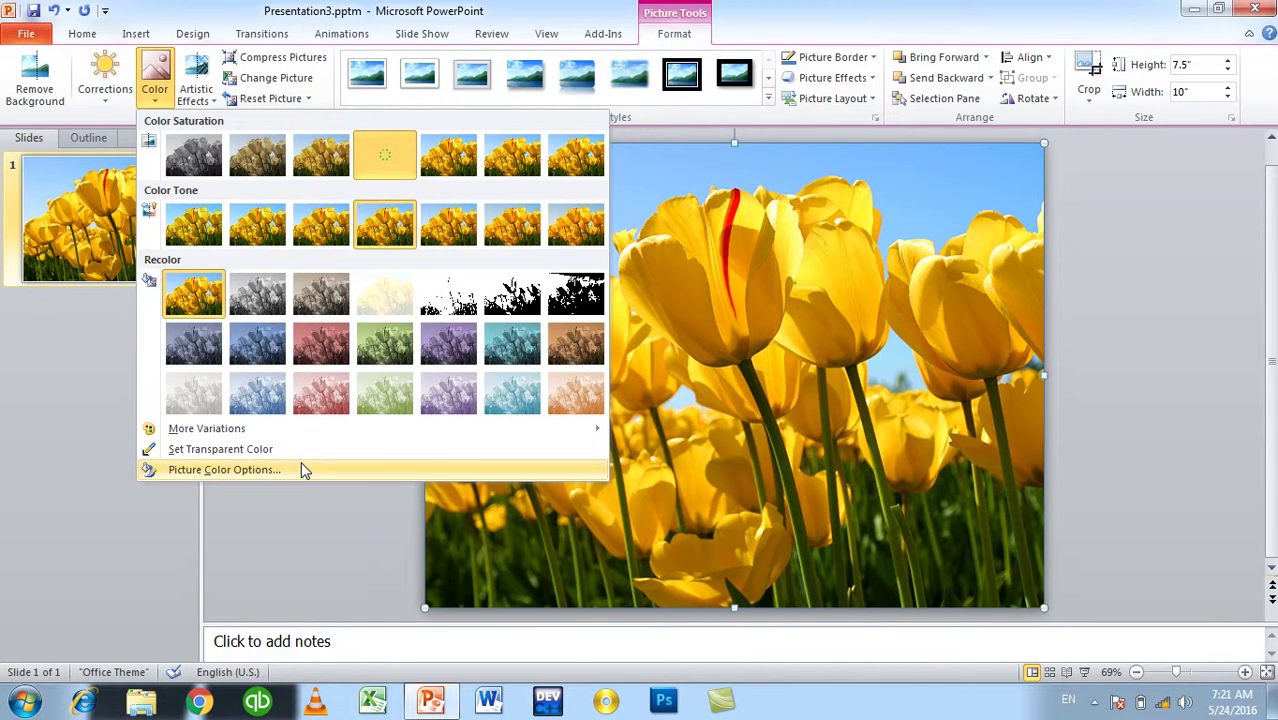
{"action": "left_click", "coordinate": [300, 470]}
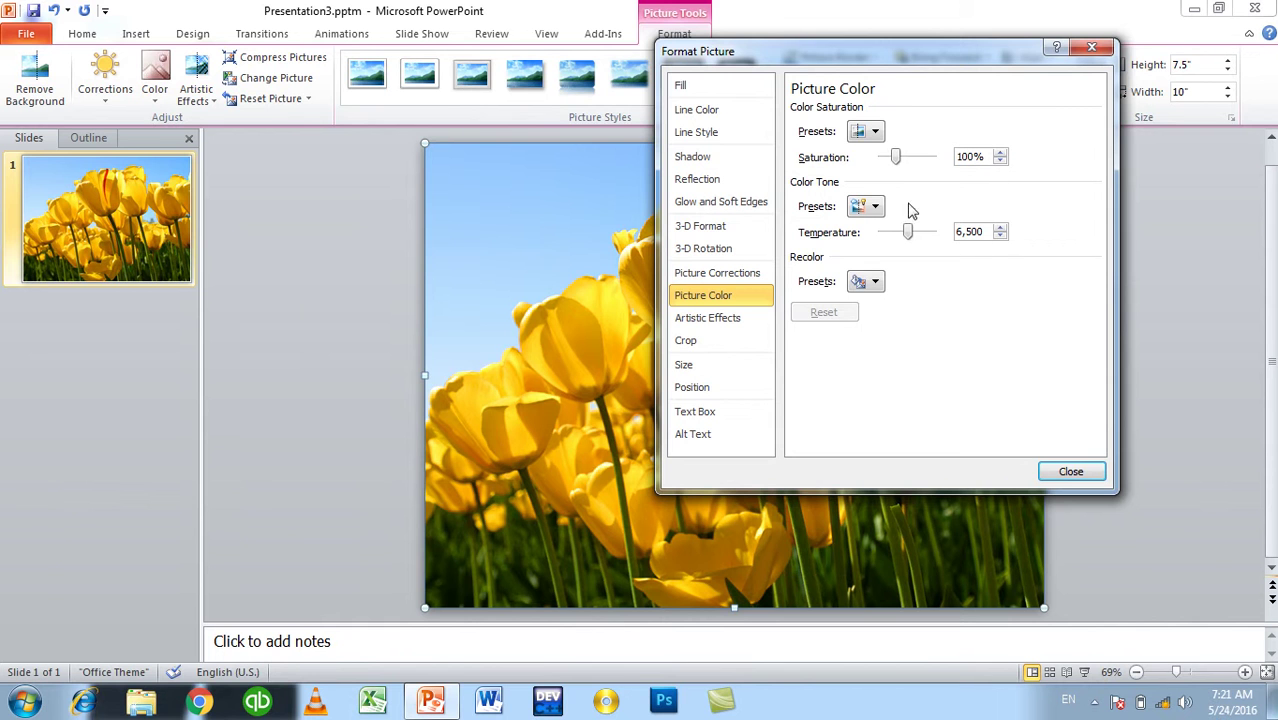
{"action": "left_click", "coordinate": [862, 208]}
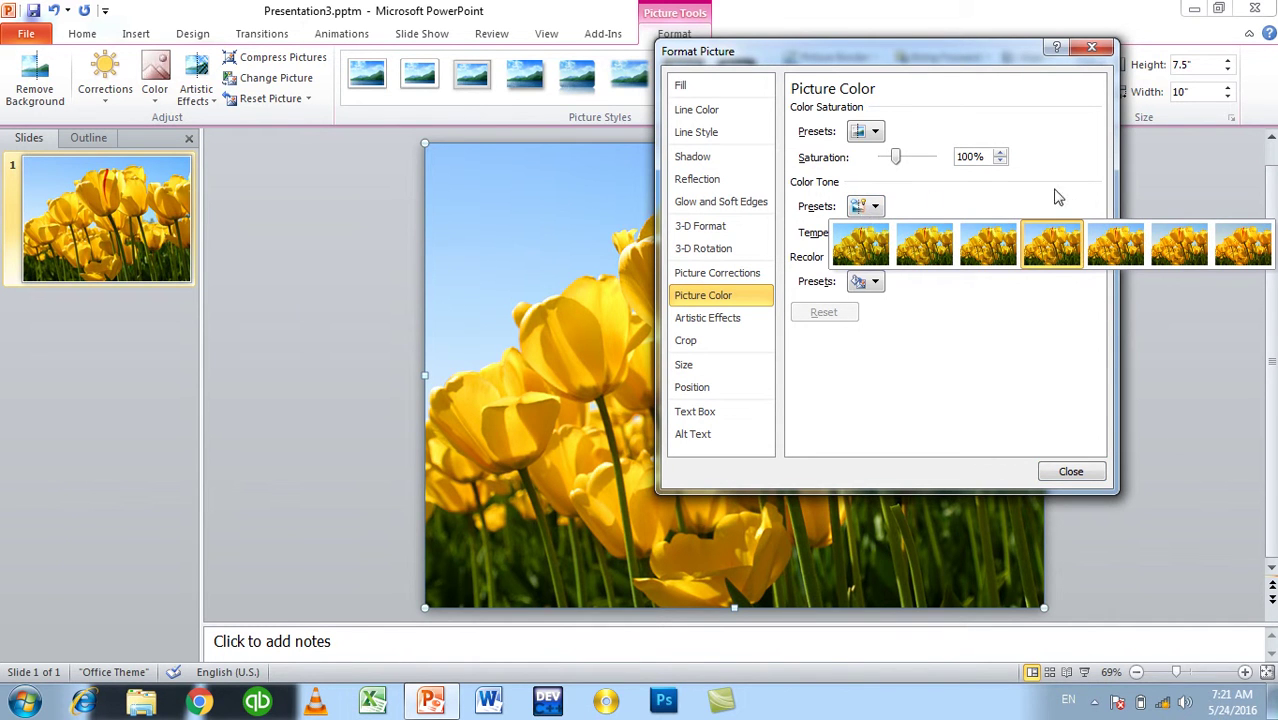
{"action": "left_click", "coordinate": [1052, 191]}
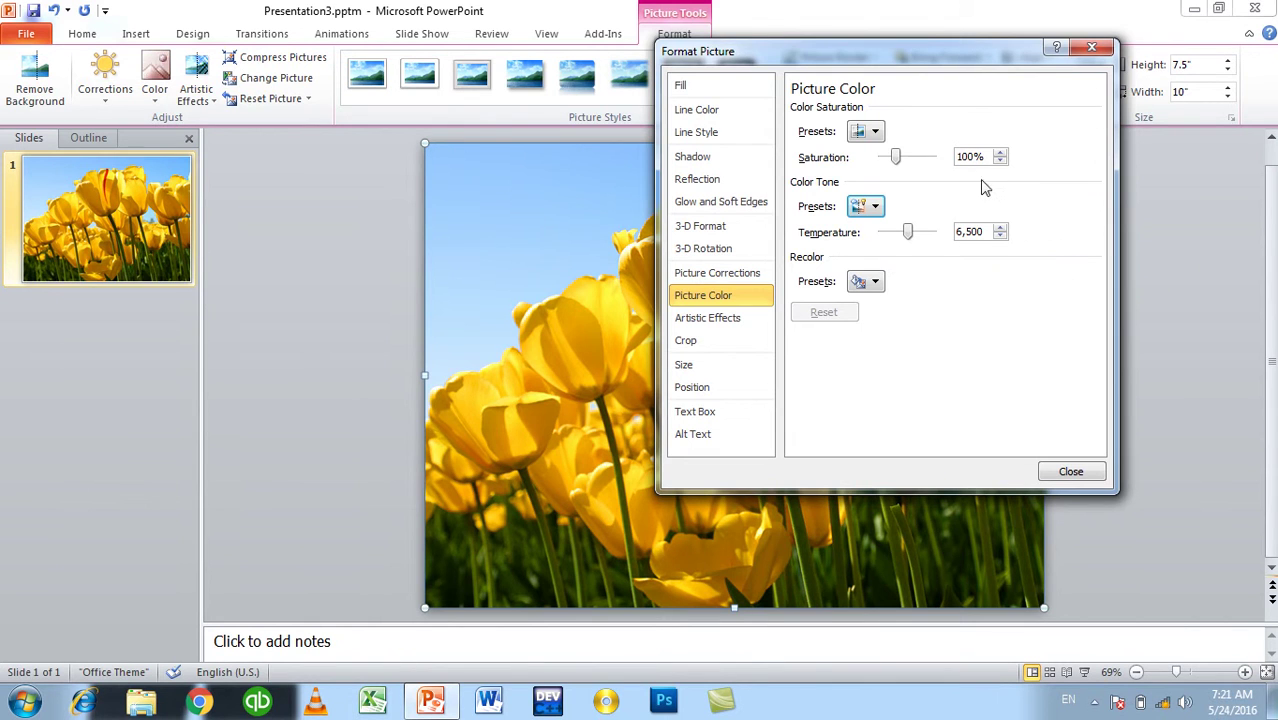
{"action": "left_click", "coordinate": [1065, 471]}
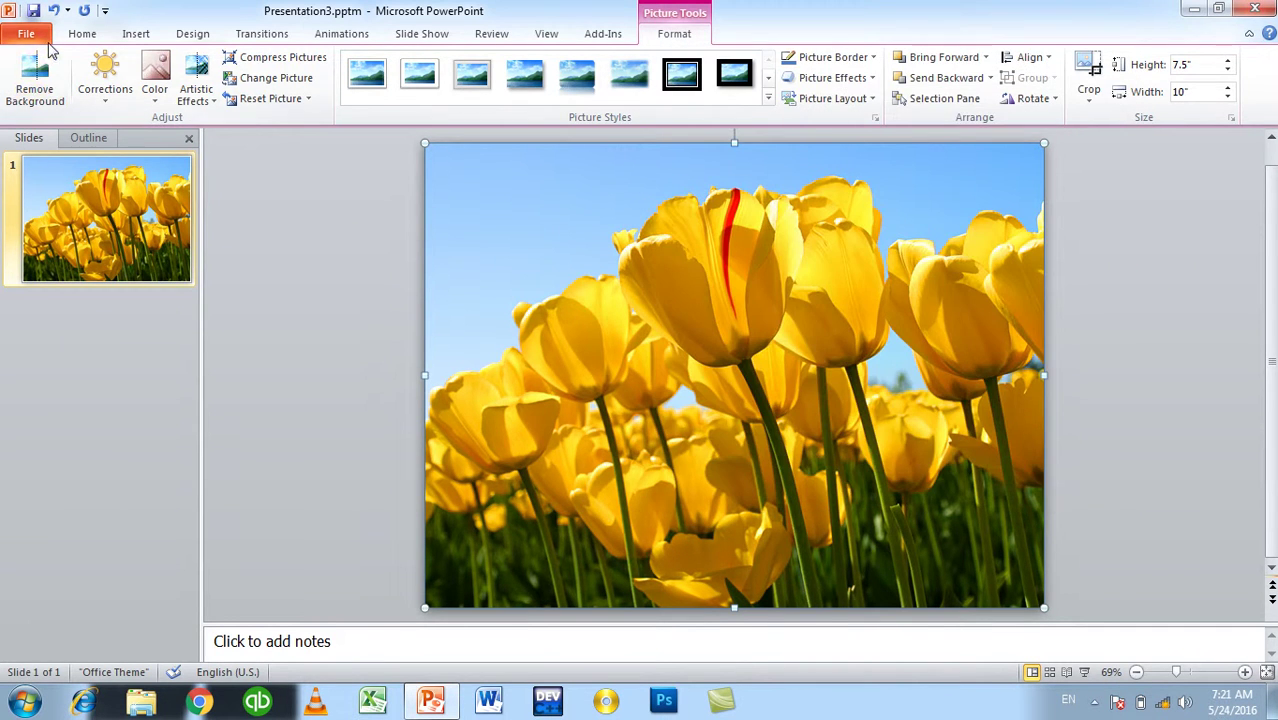
Step: Look at Save & Send, then review the Advanced options and apply them
{"action": "left_click", "coordinate": [44, 36]}
{"action": "left_click", "coordinate": [90, 316]}
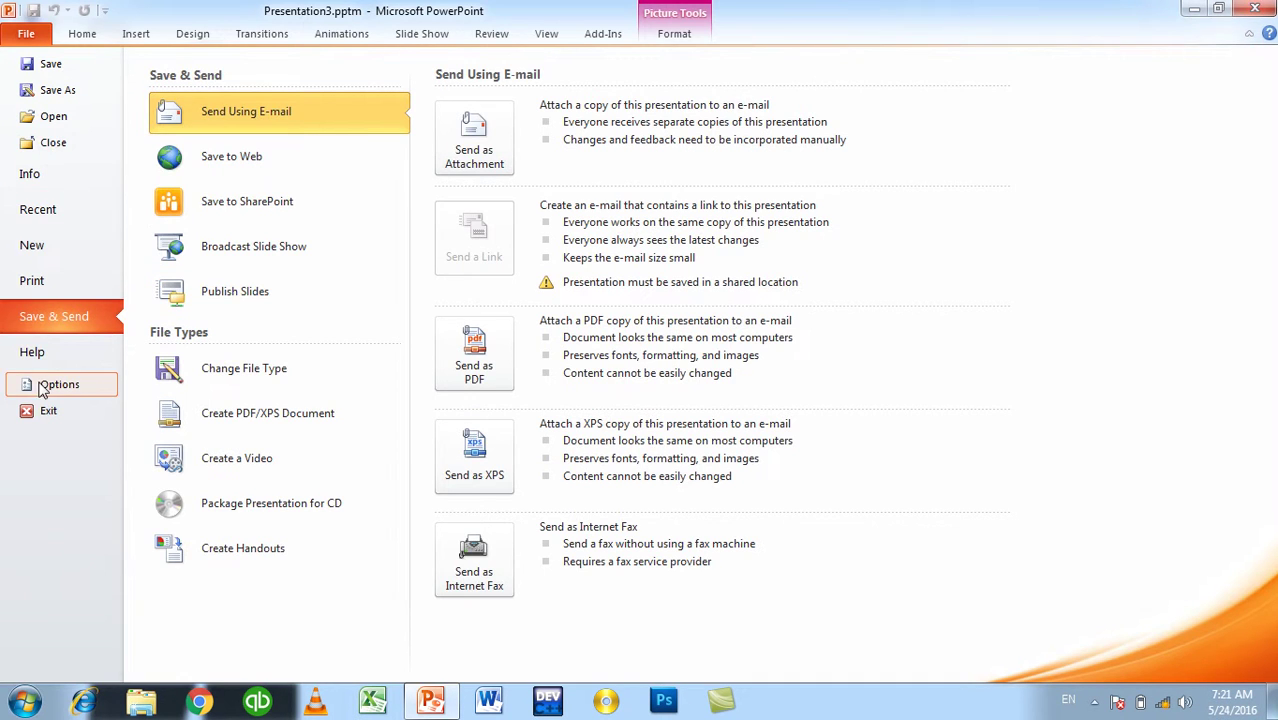
{"action": "left_click", "coordinate": [48, 385]}
{"action": "left_click", "coordinate": [562, 180]}
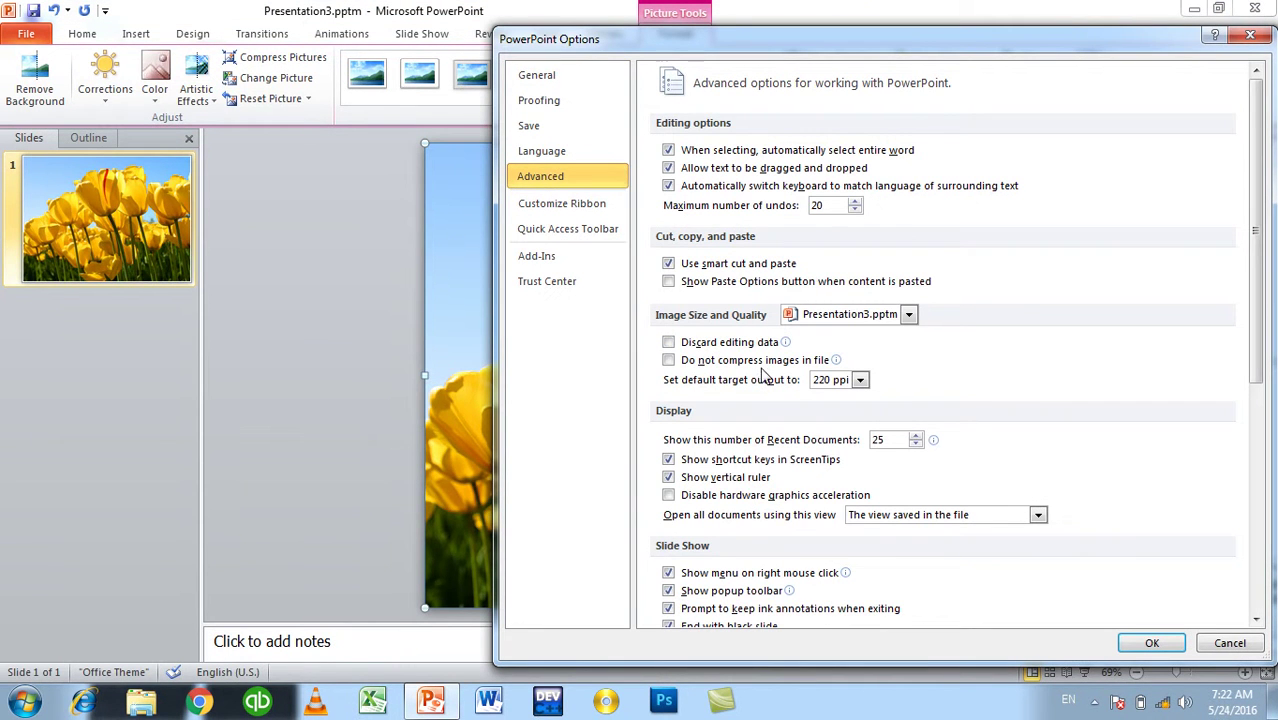
{"action": "left_click", "coordinate": [1148, 642]}
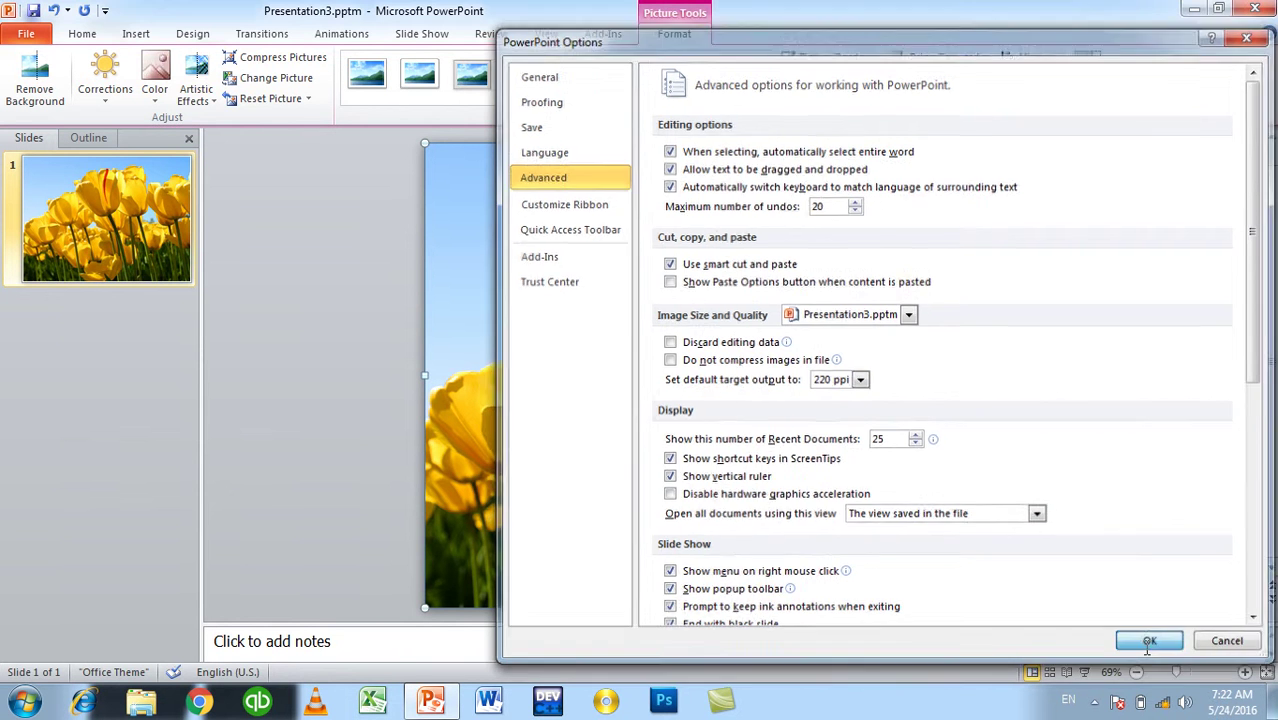
{"action": "key", "text": "Escape"}
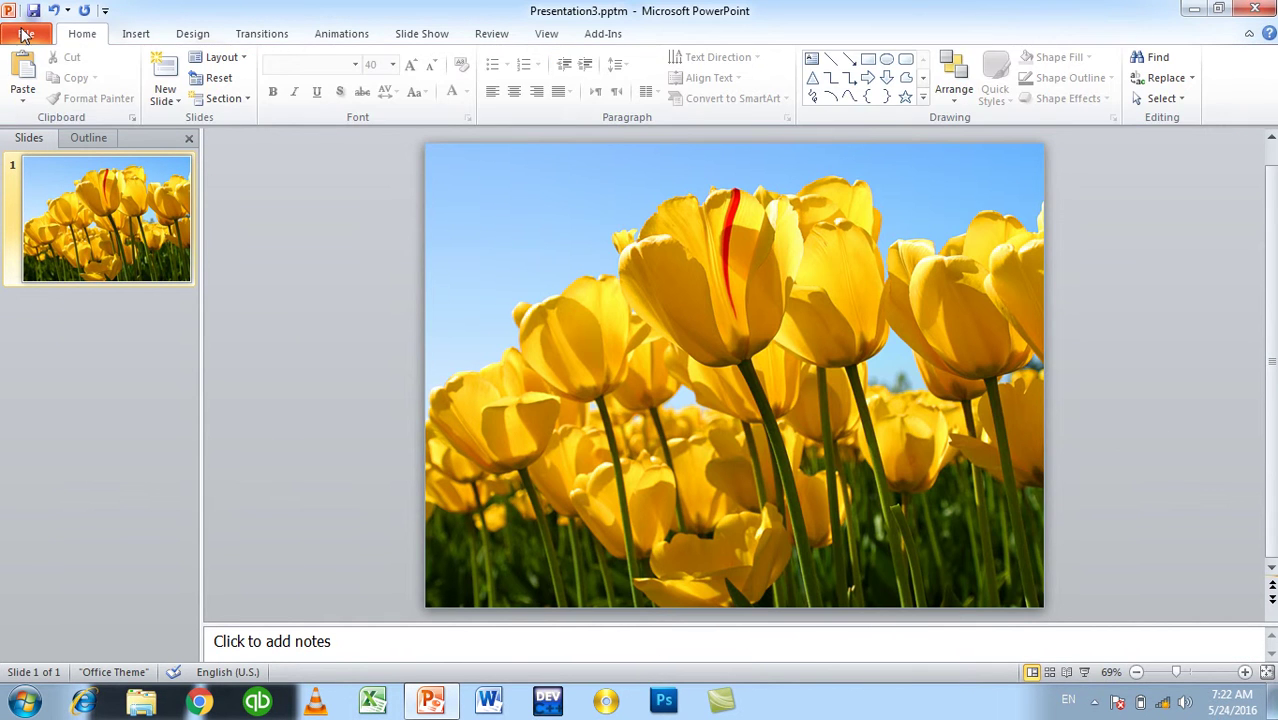
Step: Check the file's 685KB size on Info and reopen the Advanced options
{"action": "left_click", "coordinate": [26, 36]}
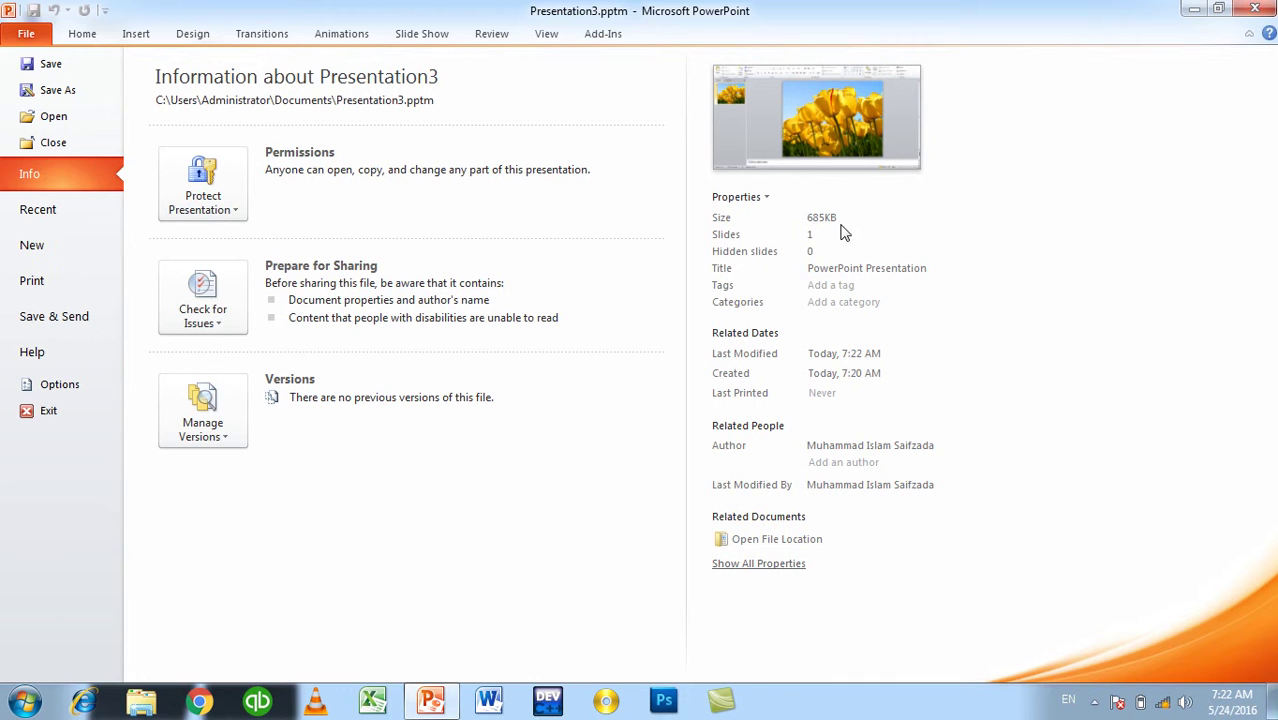
{"action": "left_click", "coordinate": [115, 384]}
{"action": "left_click", "coordinate": [575, 187]}
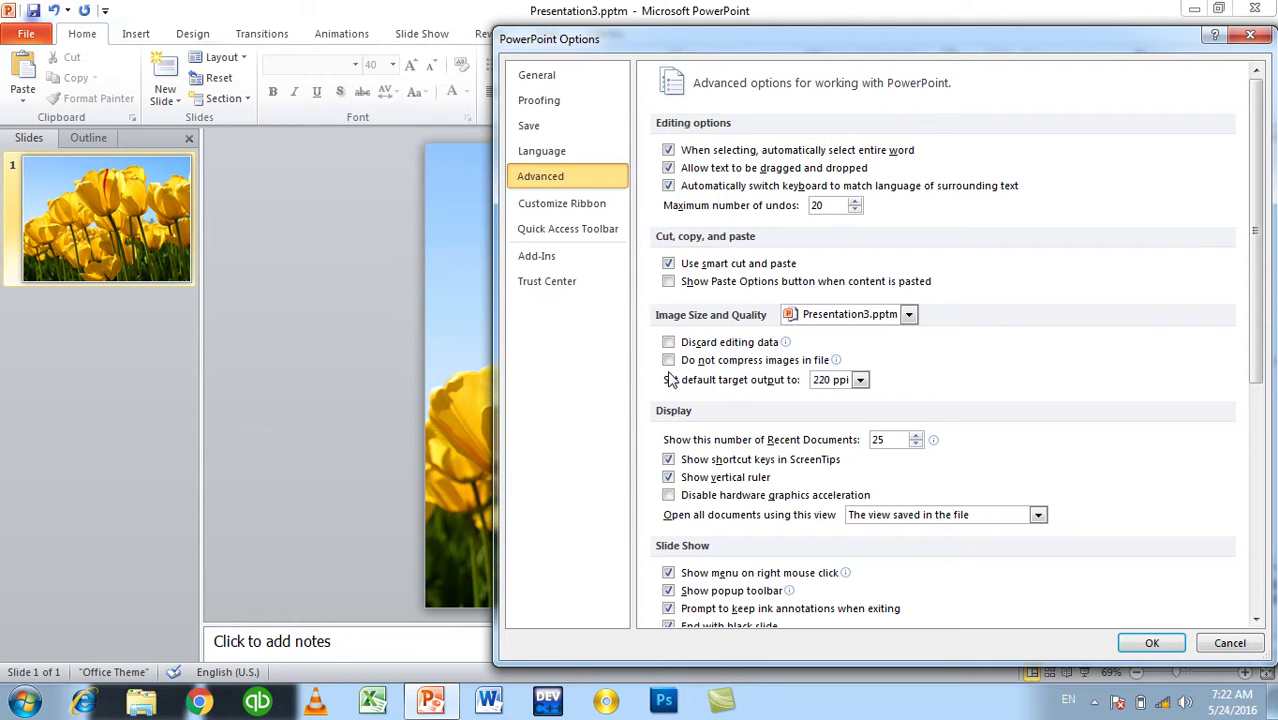
Step: Set the default target output resolution to 96 ppi and apply the options
{"action": "left_click", "coordinate": [683, 365]}
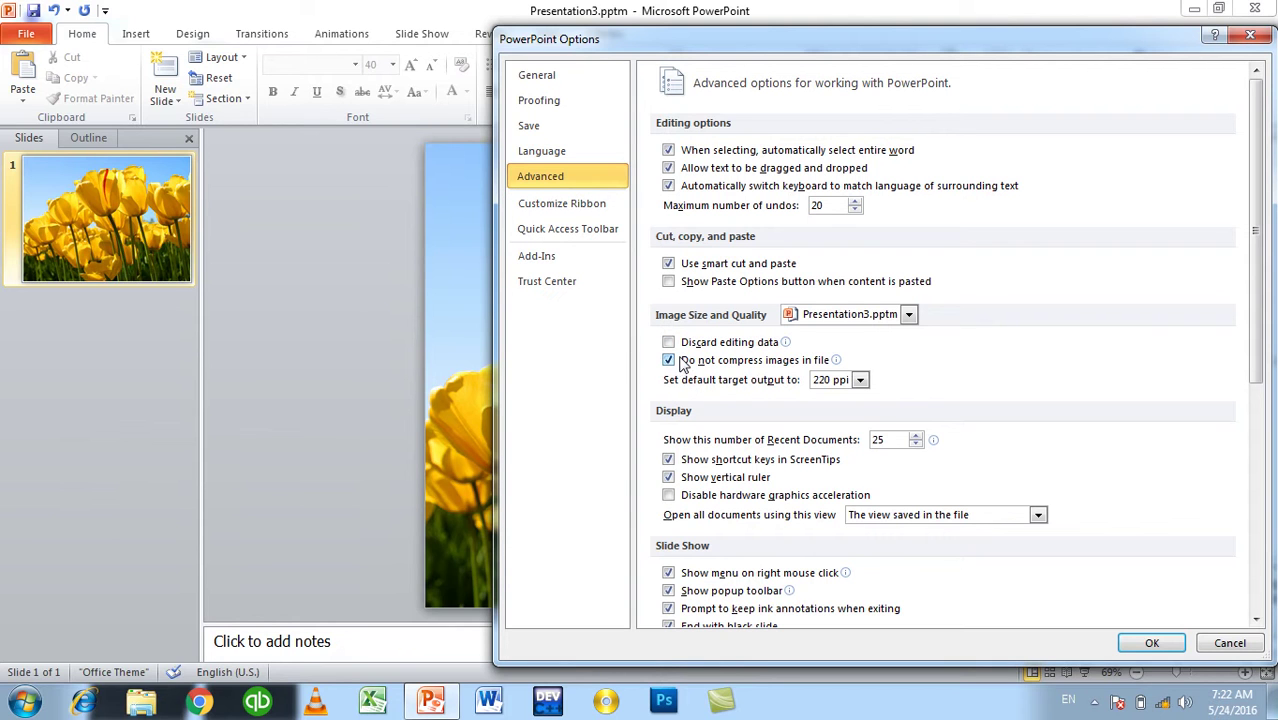
{"action": "left_click", "coordinate": [842, 385]}
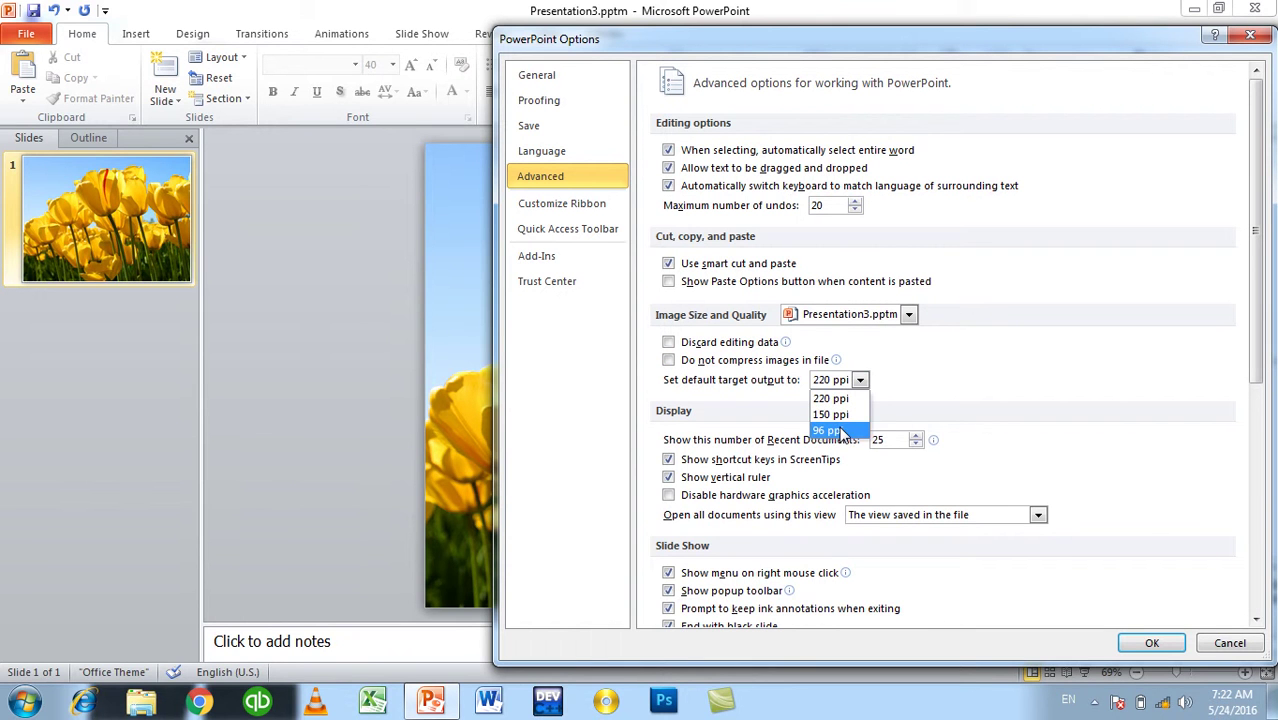
{"action": "left_click", "coordinate": [842, 432]}
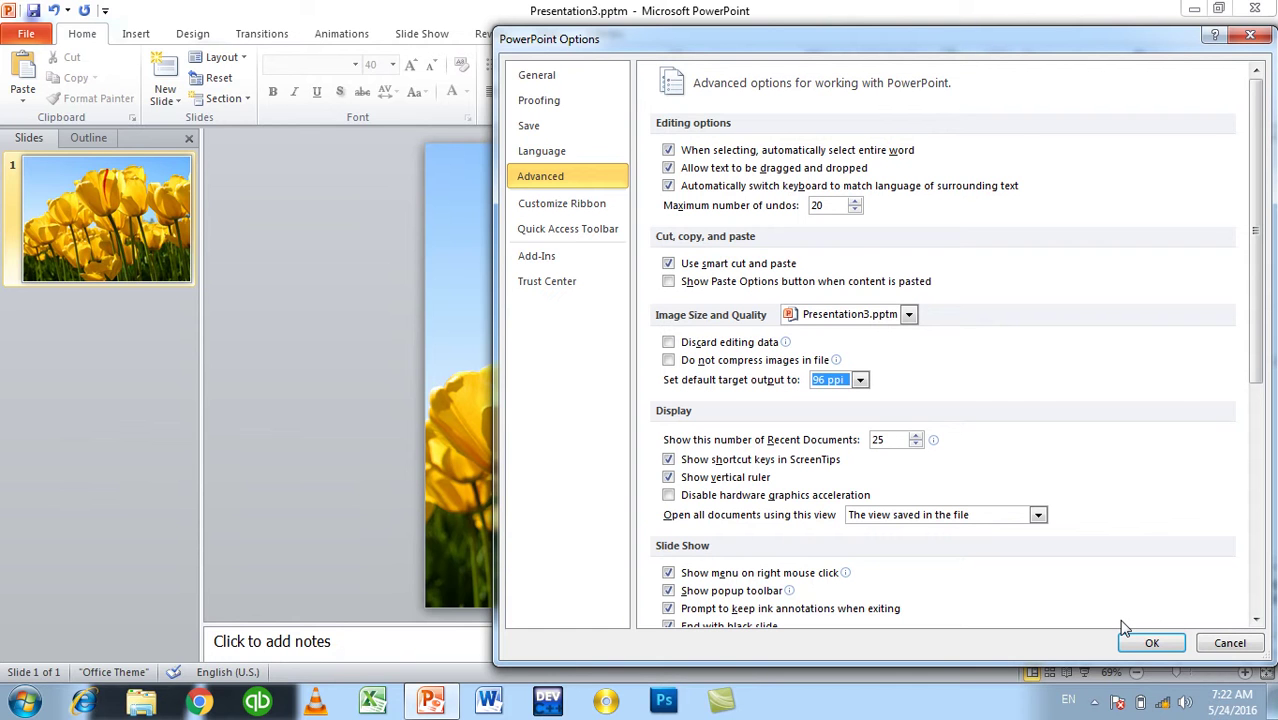
{"action": "left_click", "coordinate": [1151, 645]}
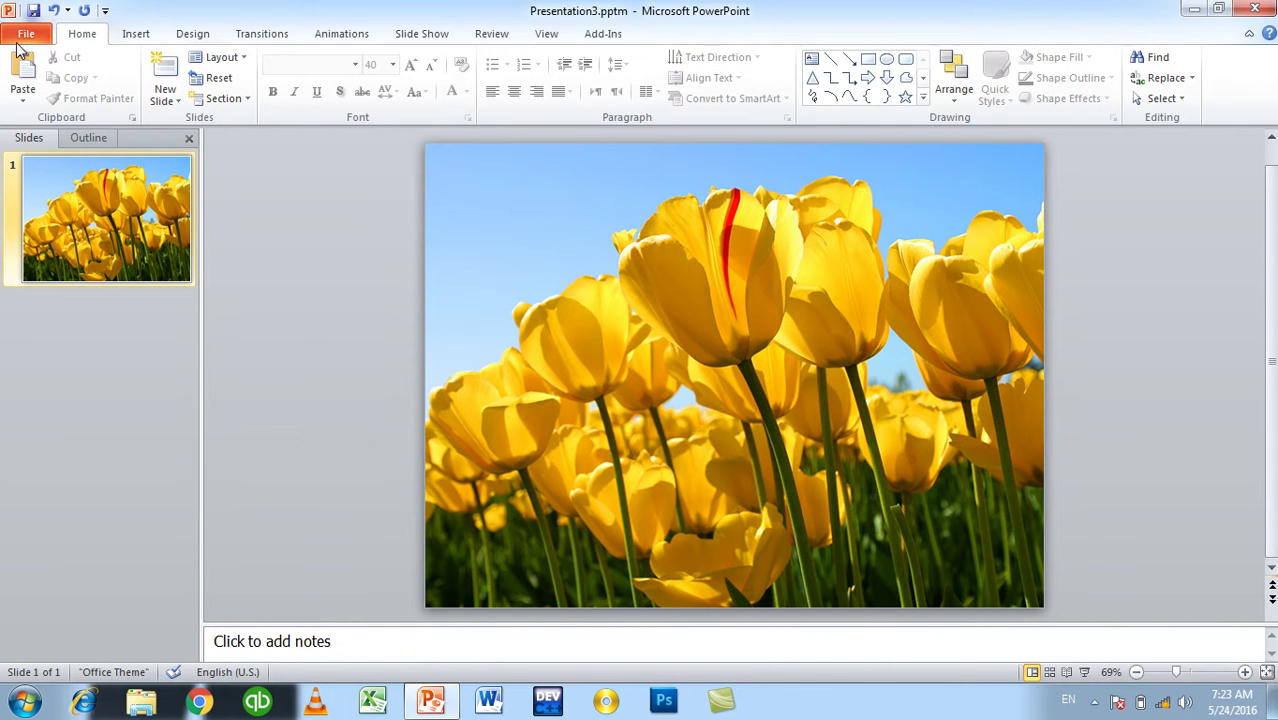
Step: Reopen the Advanced options to verify 96 ppi, then close them with OK
{"action": "left_click", "coordinate": [24, 36]}
{"action": "left_click", "coordinate": [73, 383]}
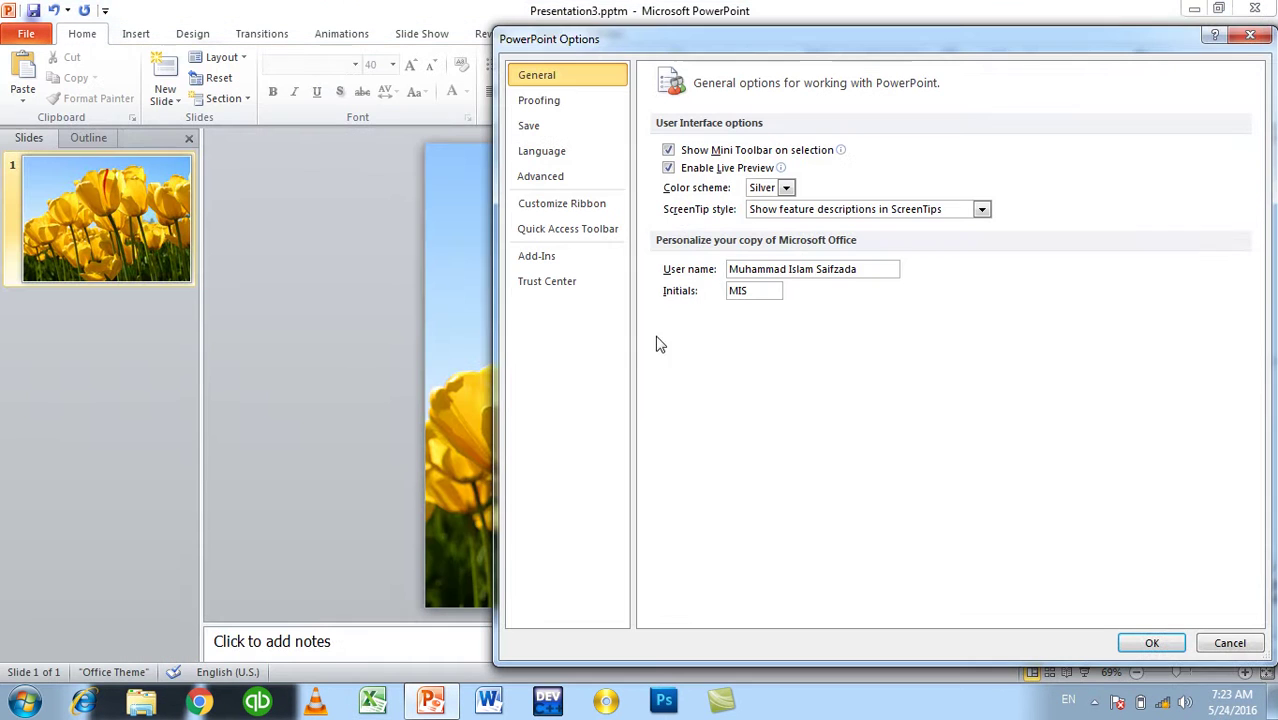
{"action": "left_click", "coordinate": [597, 166]}
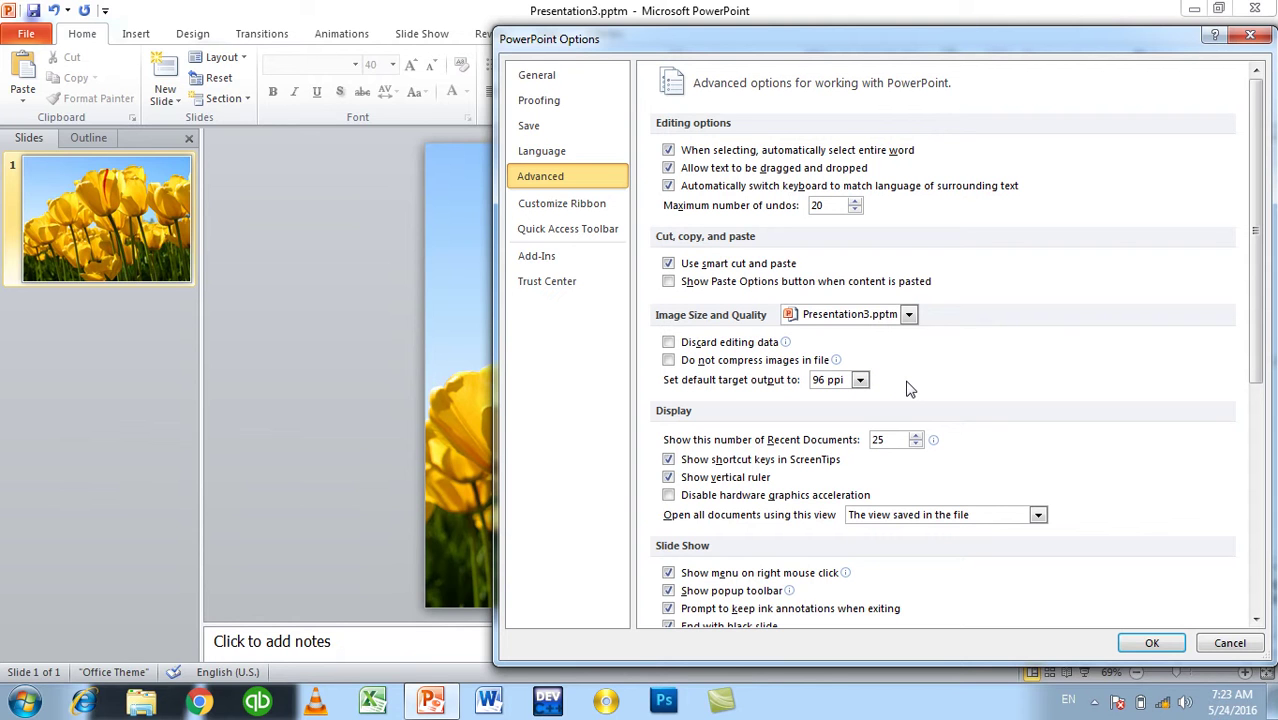
{"action": "left_click", "coordinate": [1150, 644]}
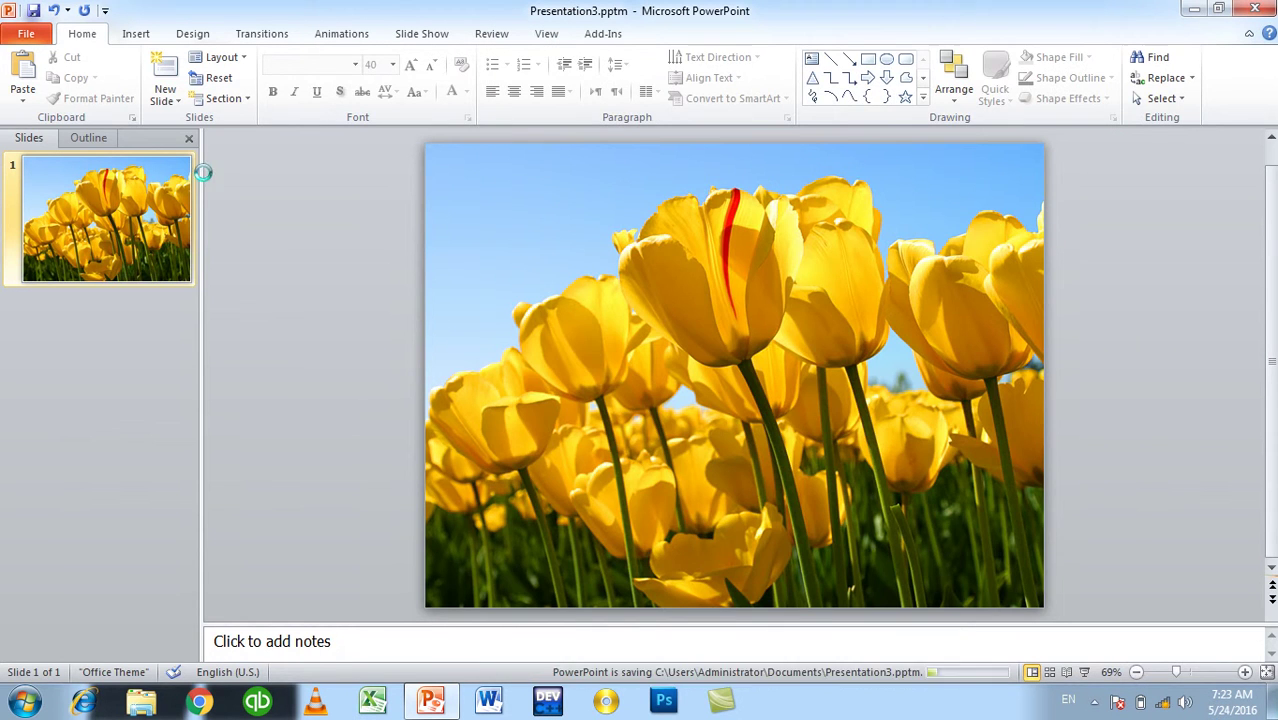
Step: Turn on 'Do not compress images in file', apply it, and return to the tulip slide
{"action": "left_click", "coordinate": [26, 33]}
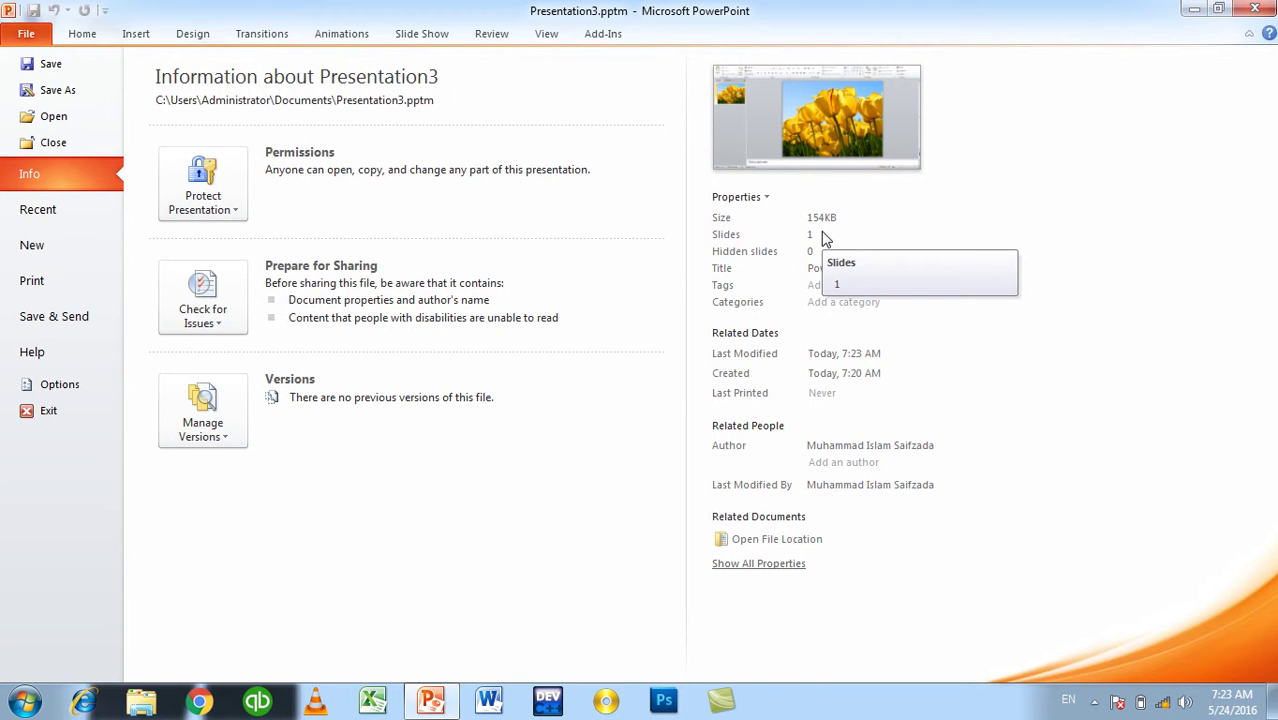
{"action": "left_click", "coordinate": [86, 383]}
{"action": "left_click", "coordinate": [560, 180]}
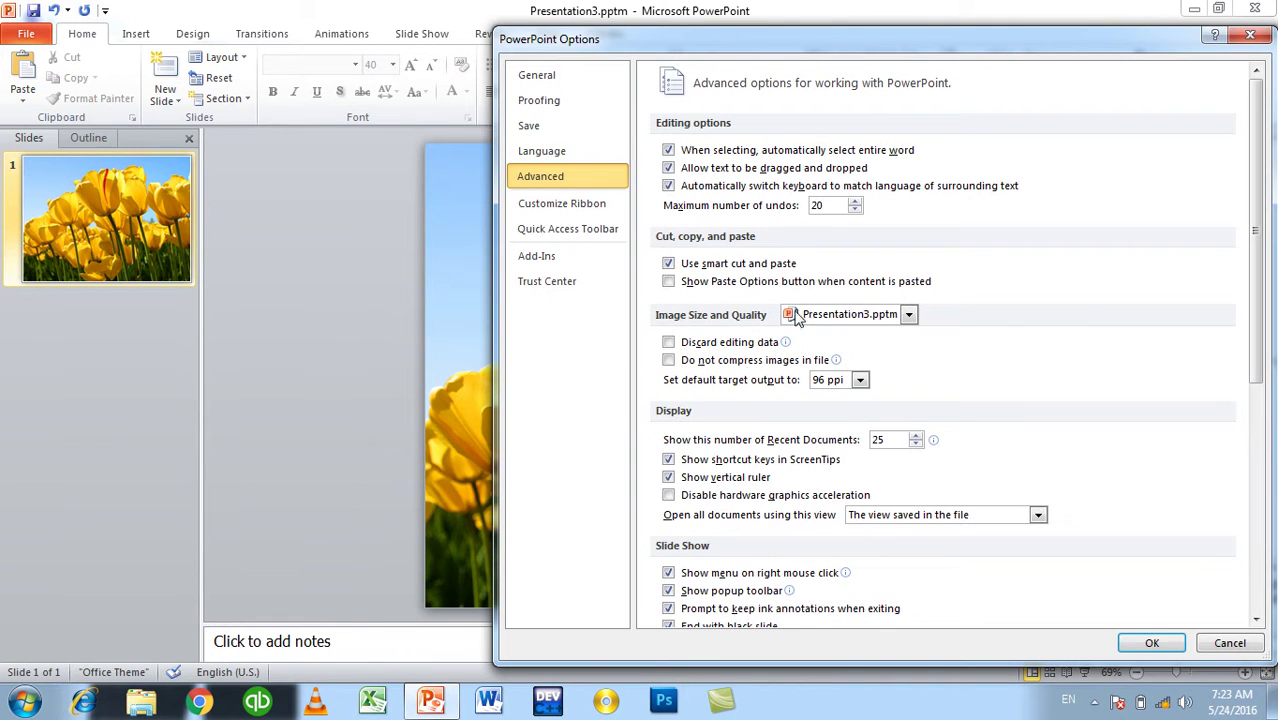
{"action": "left_click", "coordinate": [742, 360]}
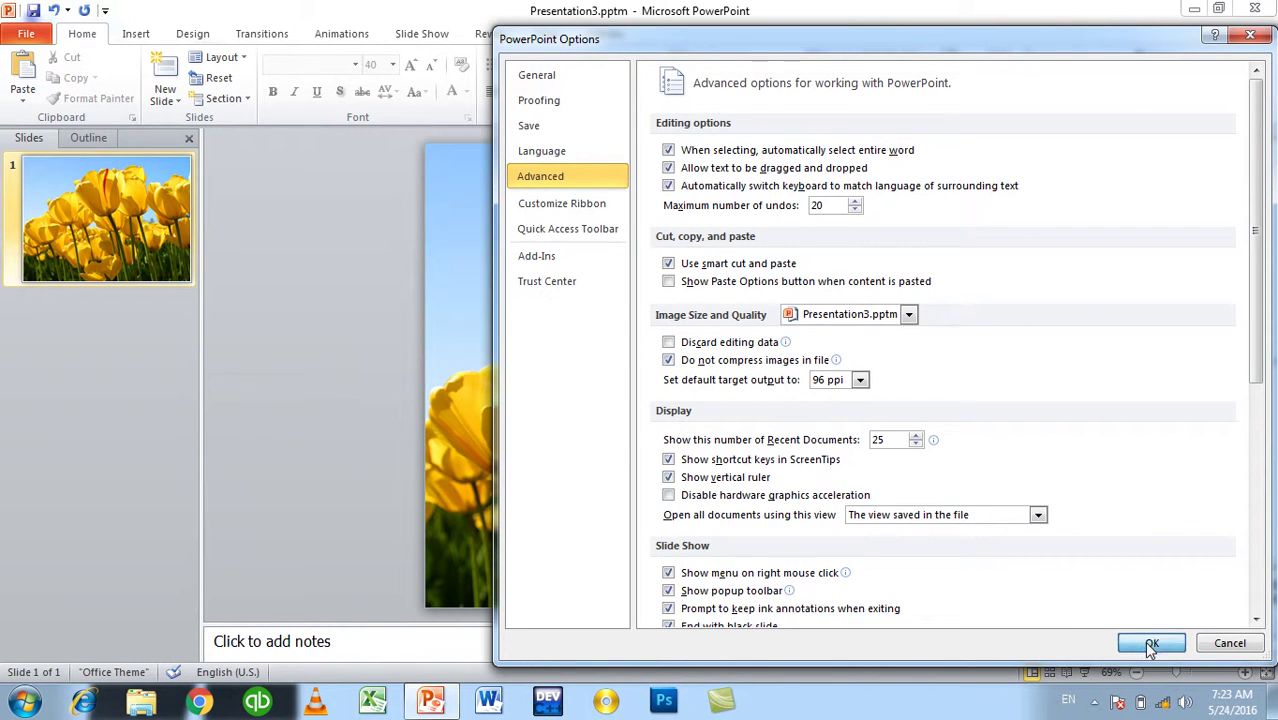
{"action": "left_click", "coordinate": [1151, 644]}
{"action": "left_click", "coordinate": [27, 36]}
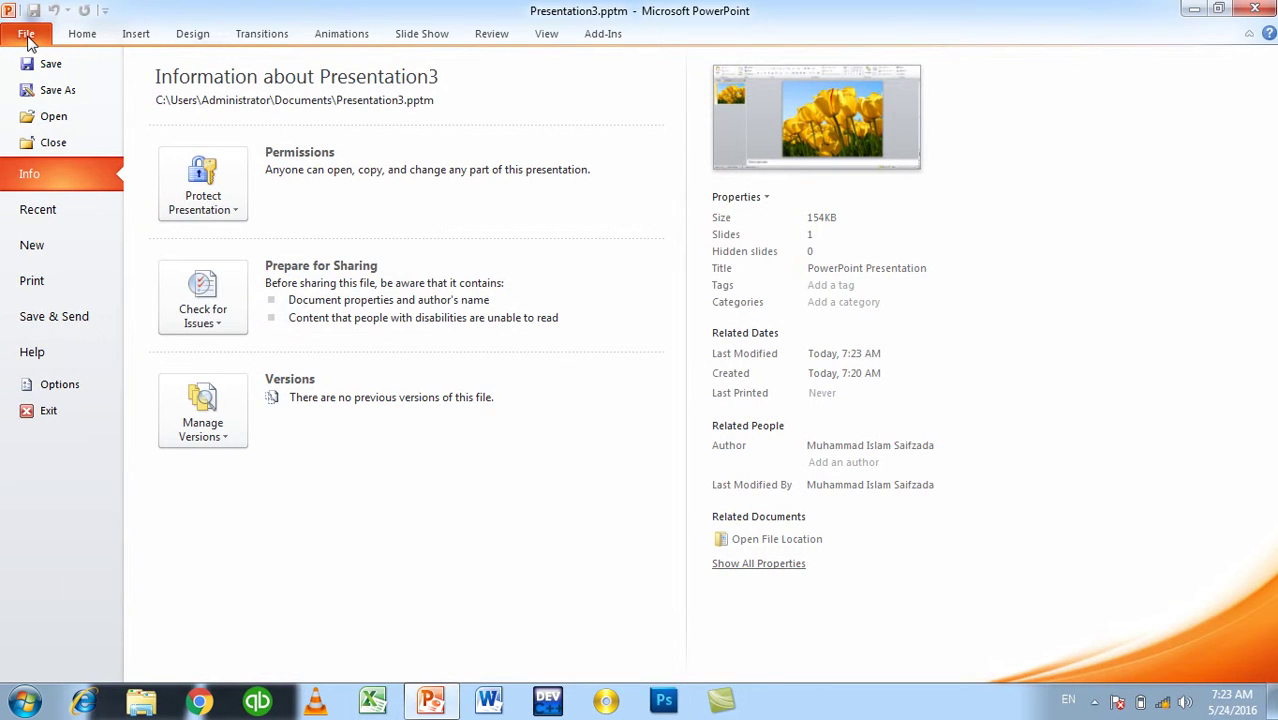
{"action": "left_click", "coordinate": [28, 37]}
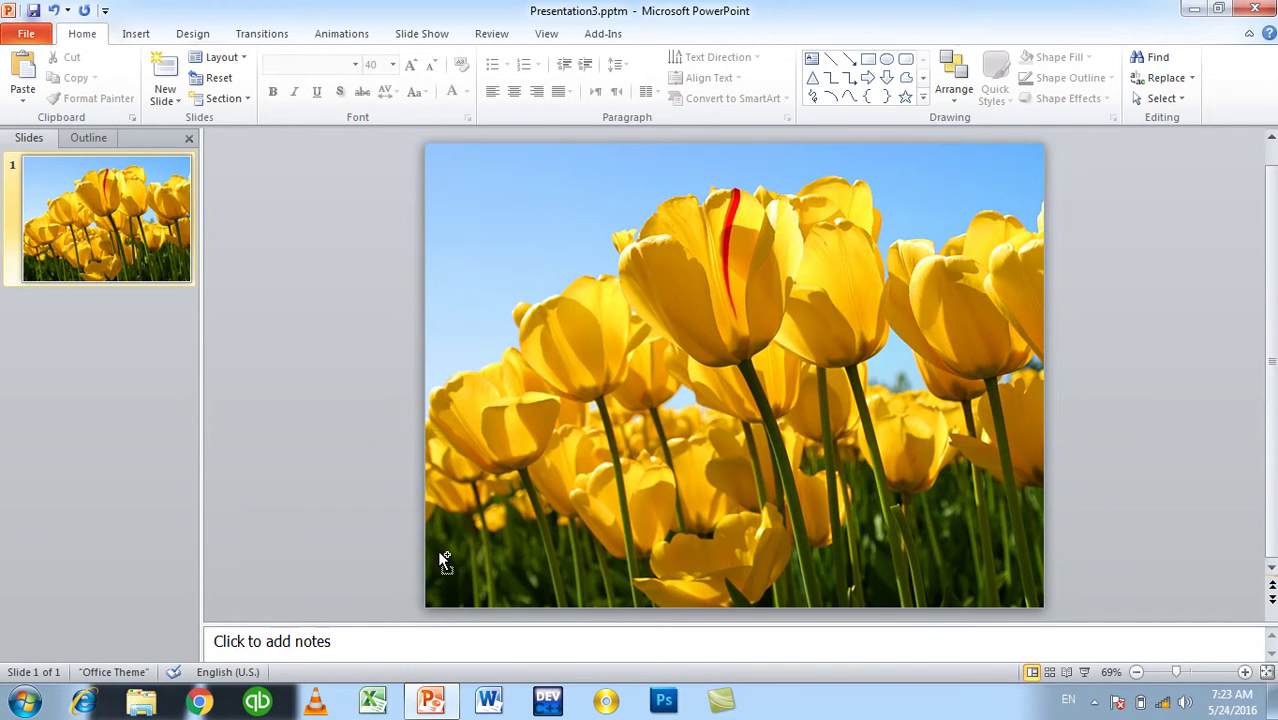
Step: Close Presentation3 and start a new presentation holding the Tulips picture
{"action": "key", "text": "ctrl+w"}
{"action": "key", "text": "ctrl+n"}
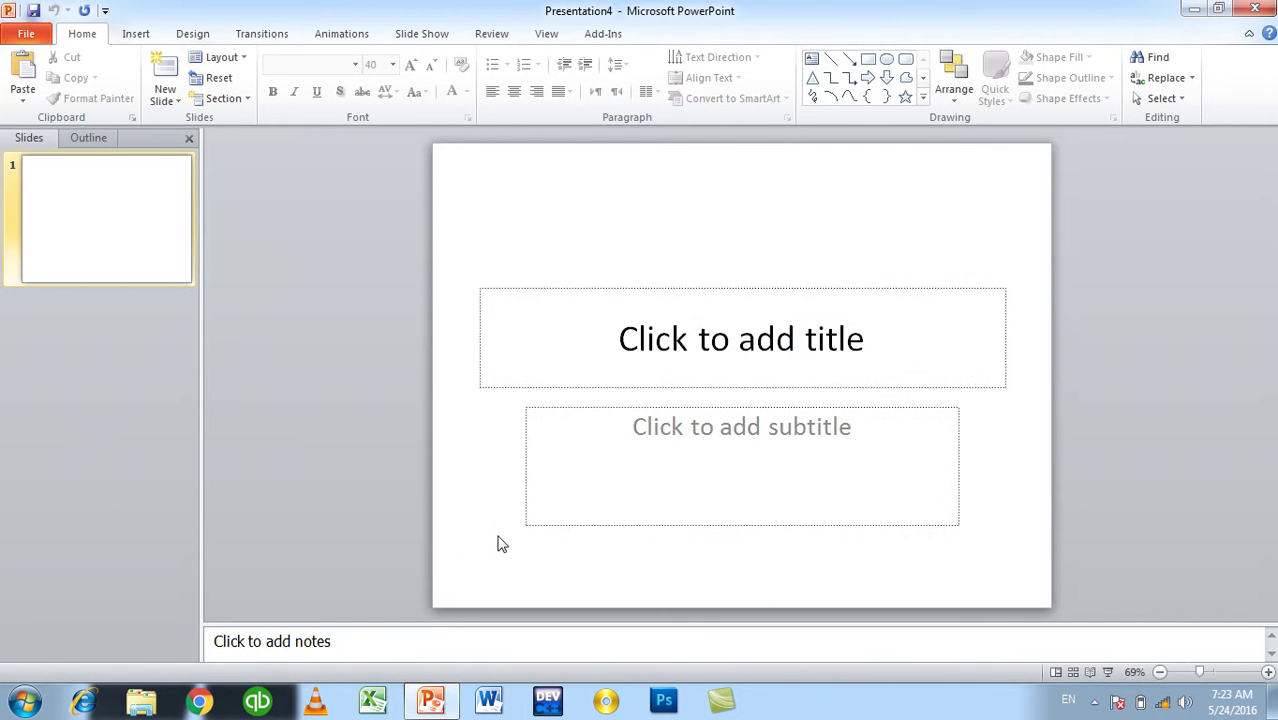
{"action": "left_click", "coordinate": [190, 34]}
{"action": "left_click", "coordinate": [140, 36]}
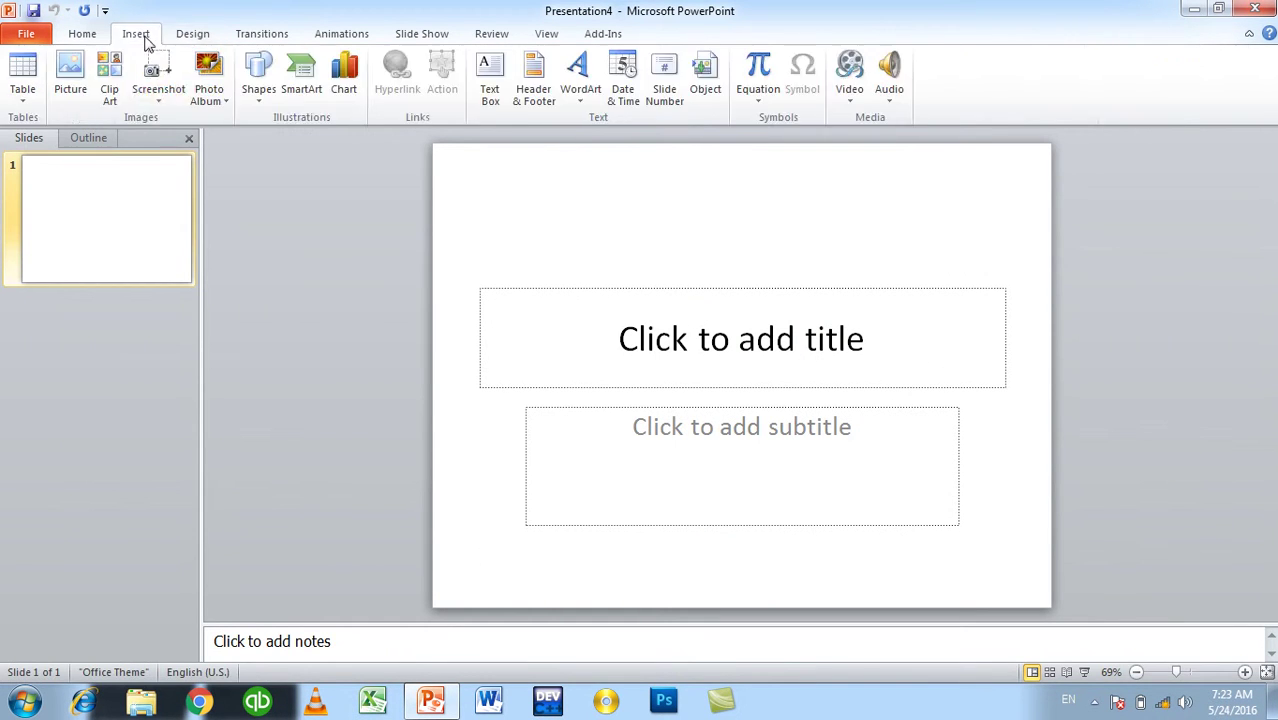
{"action": "left_click", "coordinate": [66, 68]}
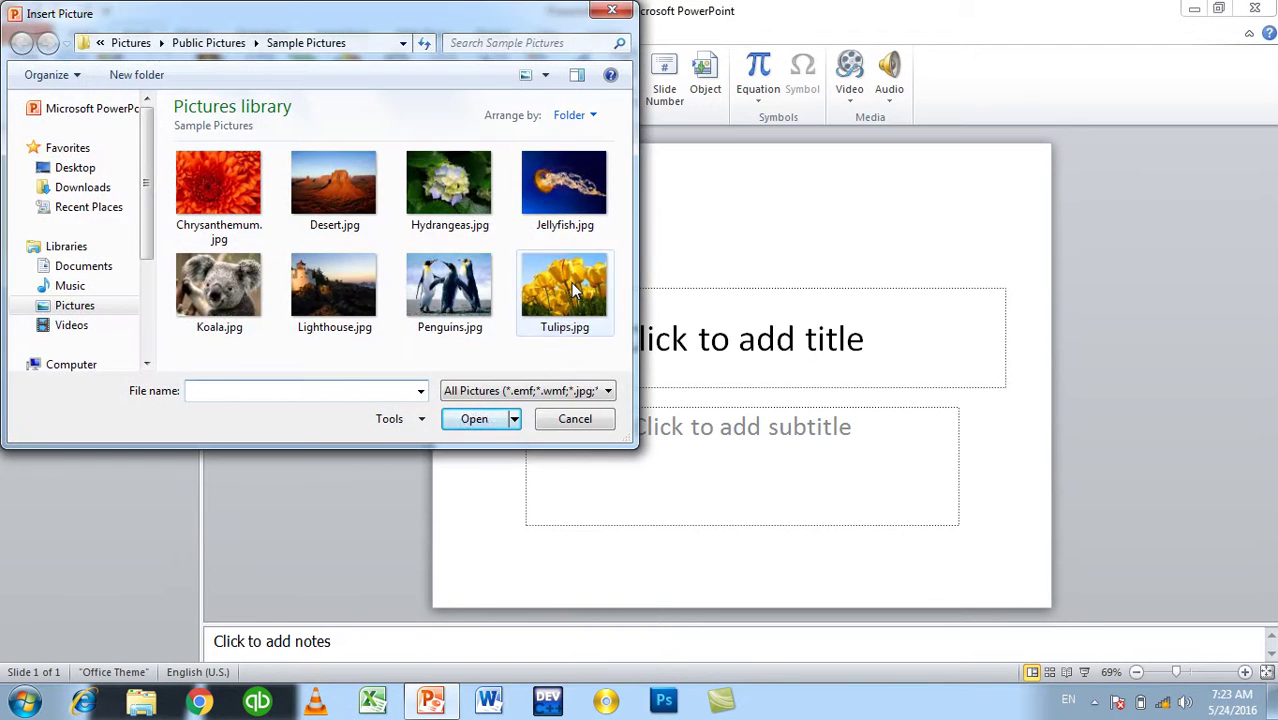
{"action": "double_click", "coordinate": [578, 278]}
Step: Save the new presentation as Presentation4.pptm and view its 685KB Info page
{"action": "left_click", "coordinate": [27, 31]}
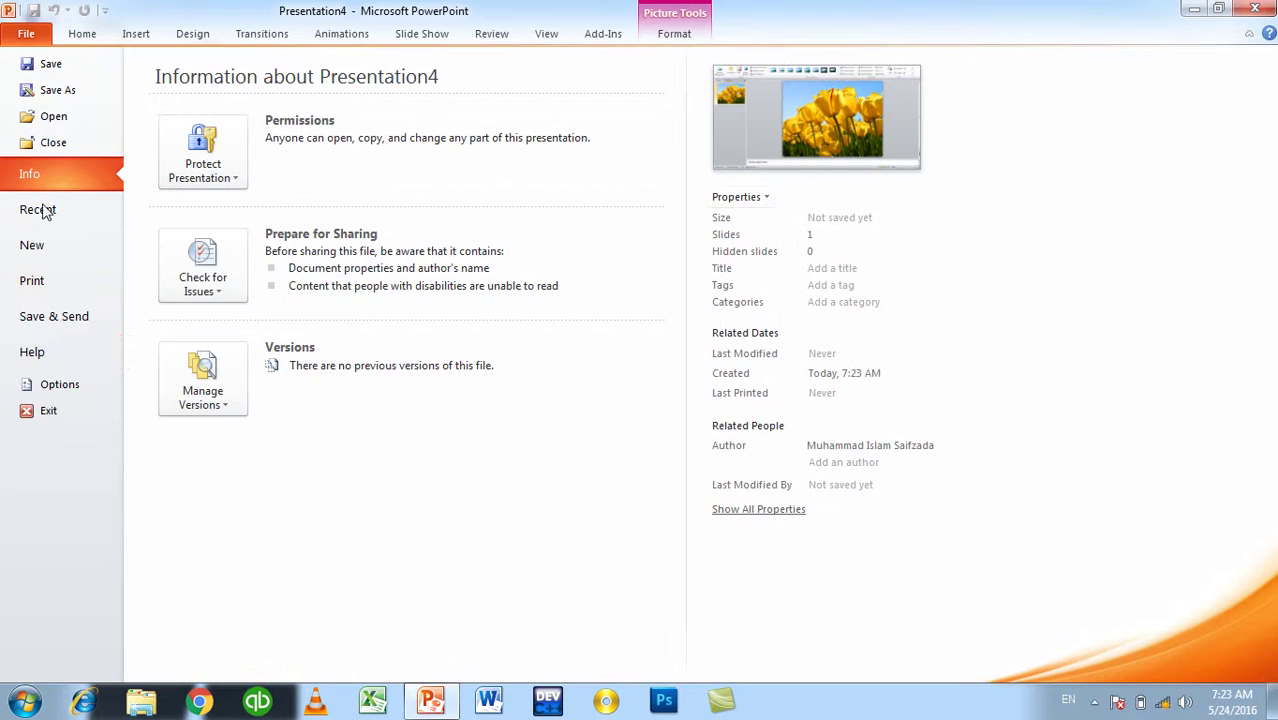
{"action": "left_click", "coordinate": [89, 388]}
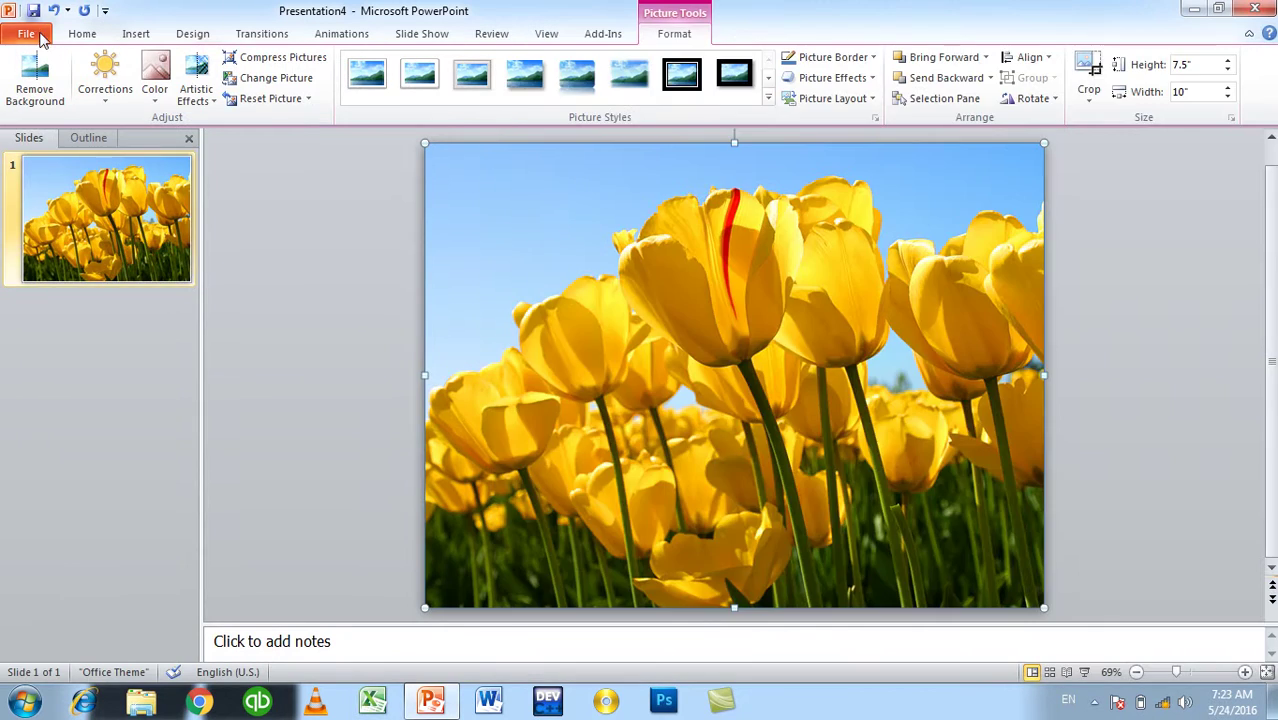
{"action": "left_click", "coordinate": [27, 33]}
{"action": "left_click", "coordinate": [30, 32]}
{"action": "key", "text": "ctrl+s"}
{"action": "key", "text": "Return"}
{"action": "left_click", "coordinate": [22, 33]}
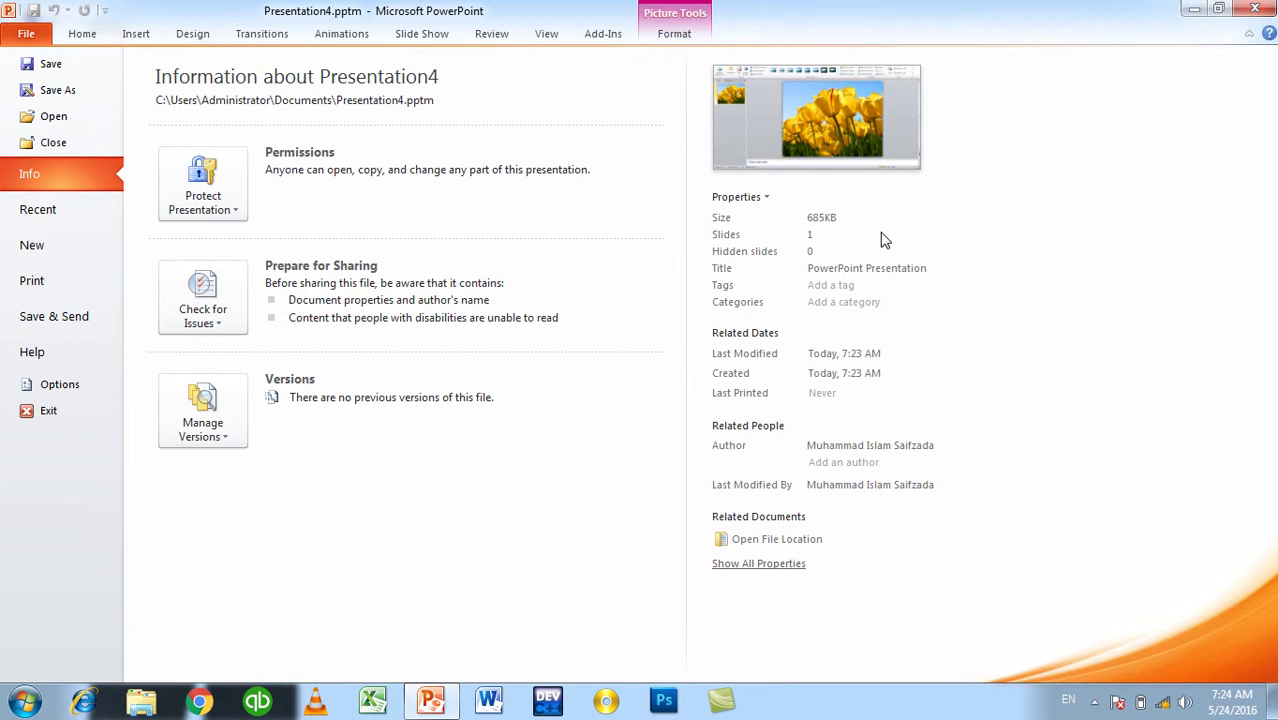
Step: Change Presentation4's default target output from 220 to 96 ppi and return to Info
{"action": "left_click", "coordinate": [58, 385]}
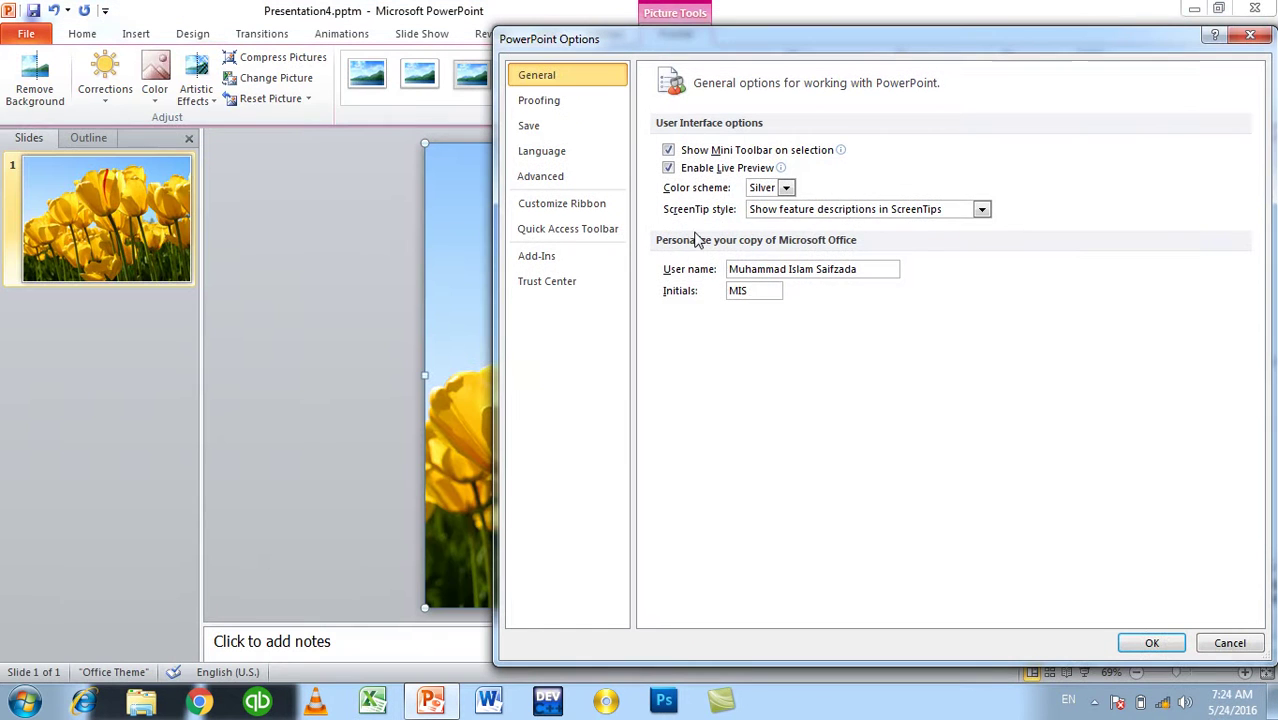
{"action": "left_click", "coordinate": [562, 177]}
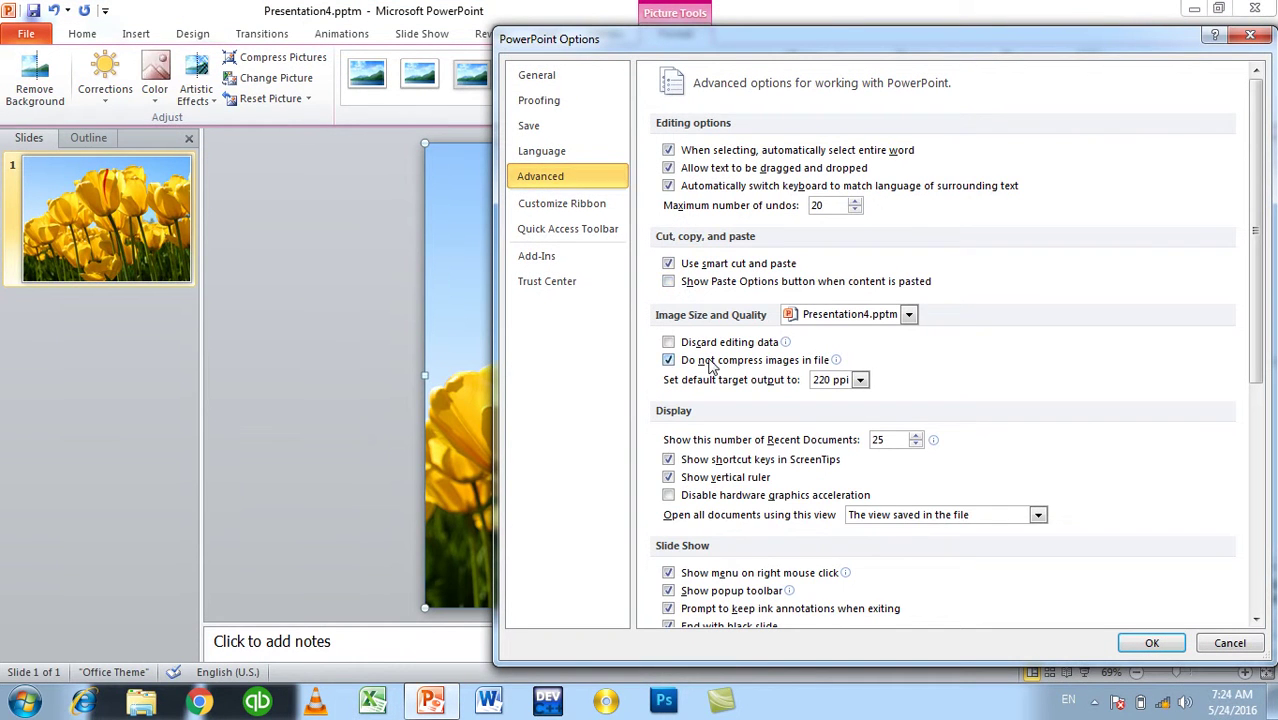
{"action": "left_click", "coordinate": [835, 380]}
{"action": "left_click", "coordinate": [830, 421]}
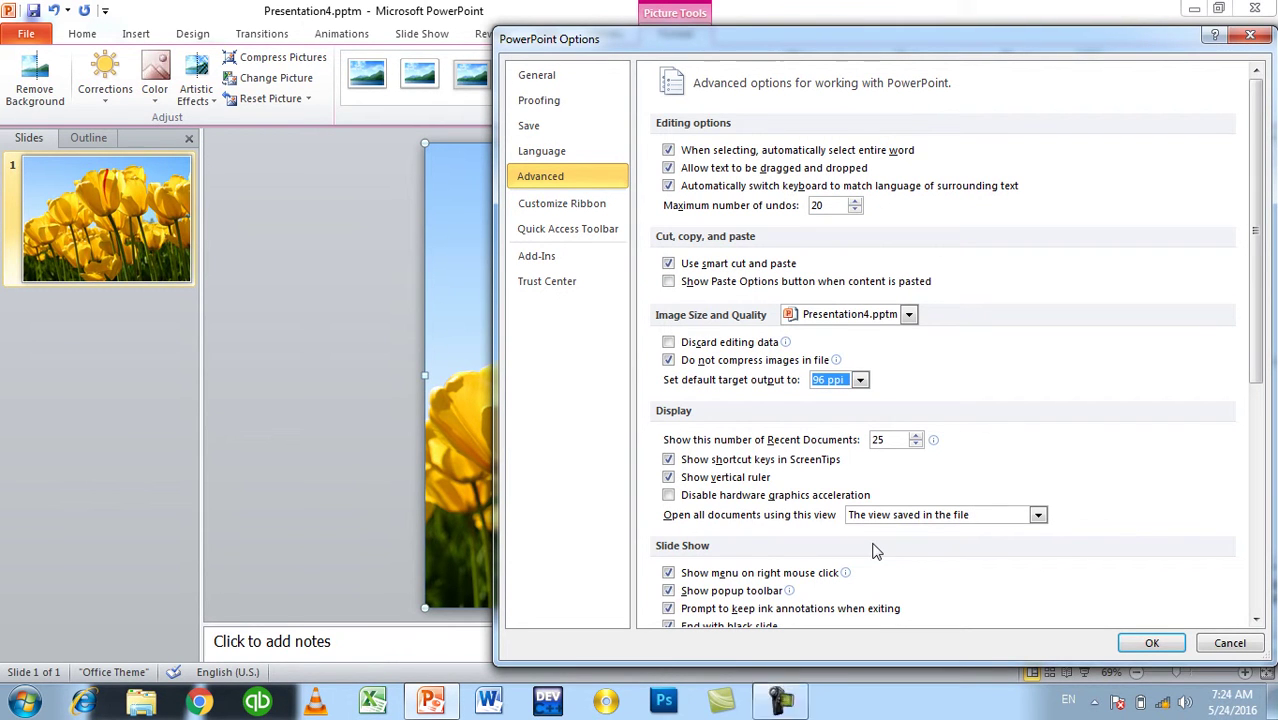
{"action": "left_click", "coordinate": [1151, 643]}
{"action": "left_click", "coordinate": [28, 34]}
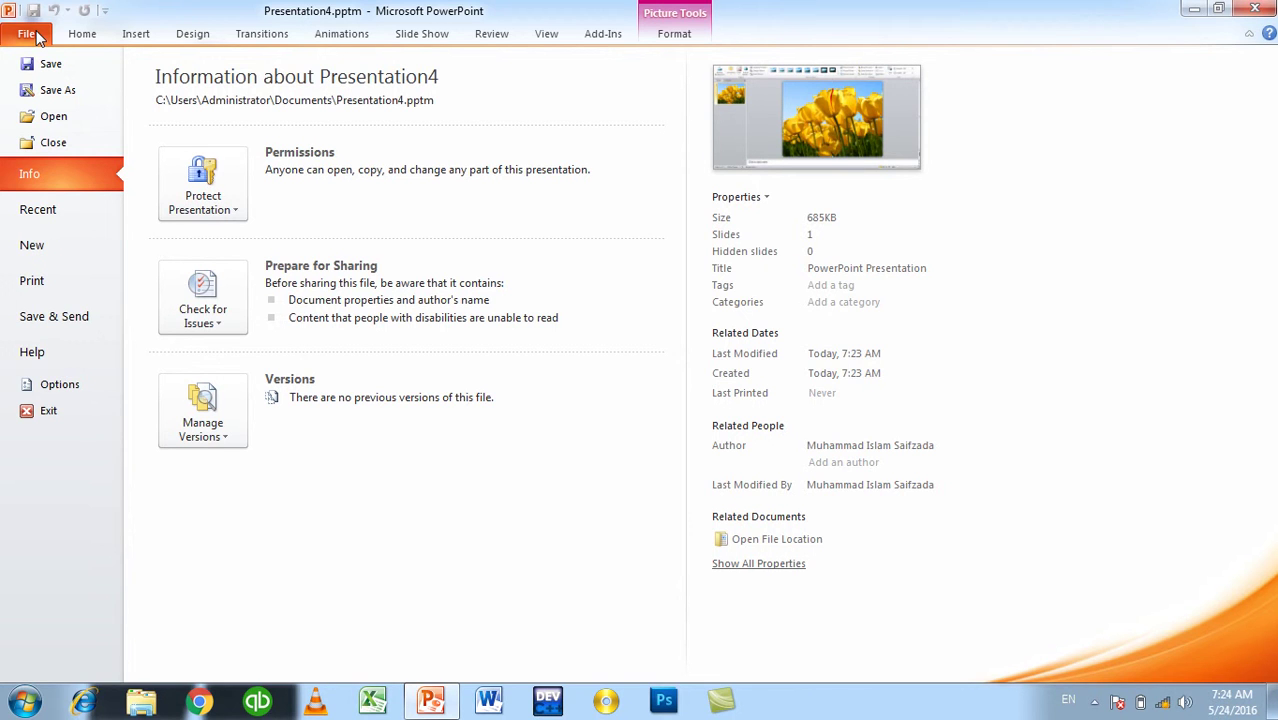
Step: Check the Advanced options, close them with OK, and view the Recent presentations list
{"action": "left_click", "coordinate": [34, 35]}
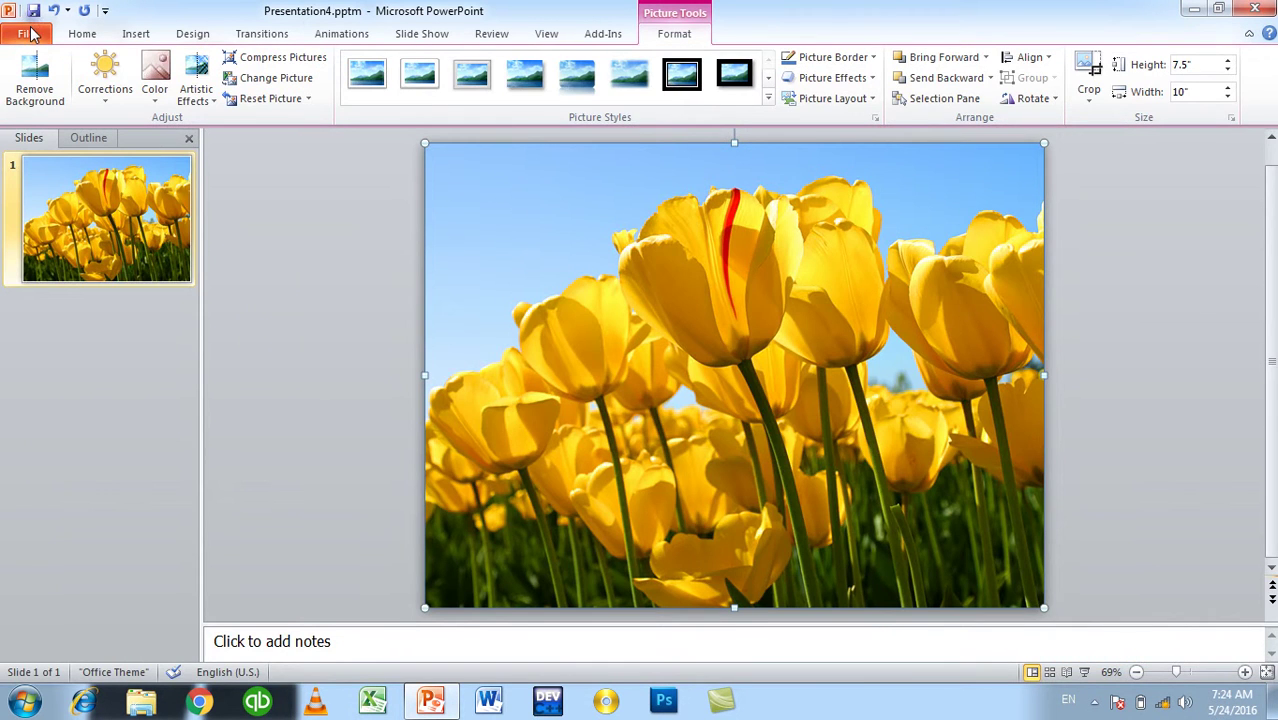
{"action": "left_click", "coordinate": [32, 35]}
{"action": "left_click", "coordinate": [56, 380]}
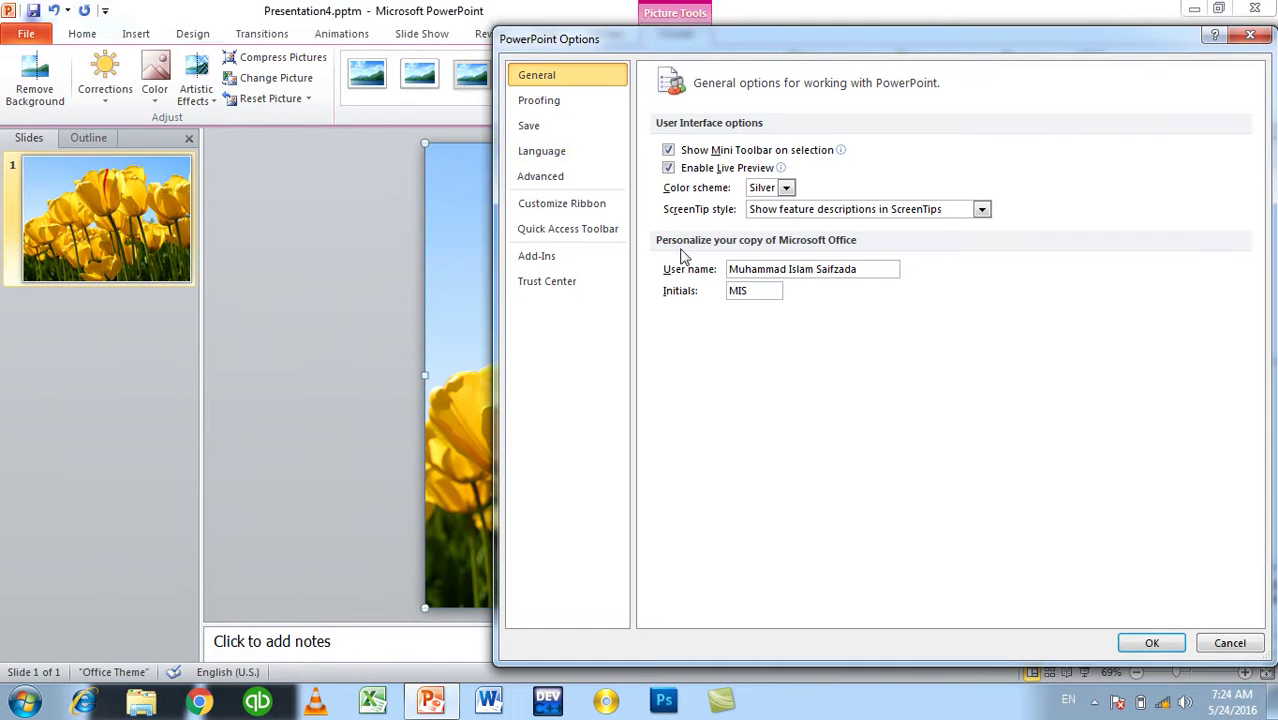
{"action": "left_click", "coordinate": [545, 176]}
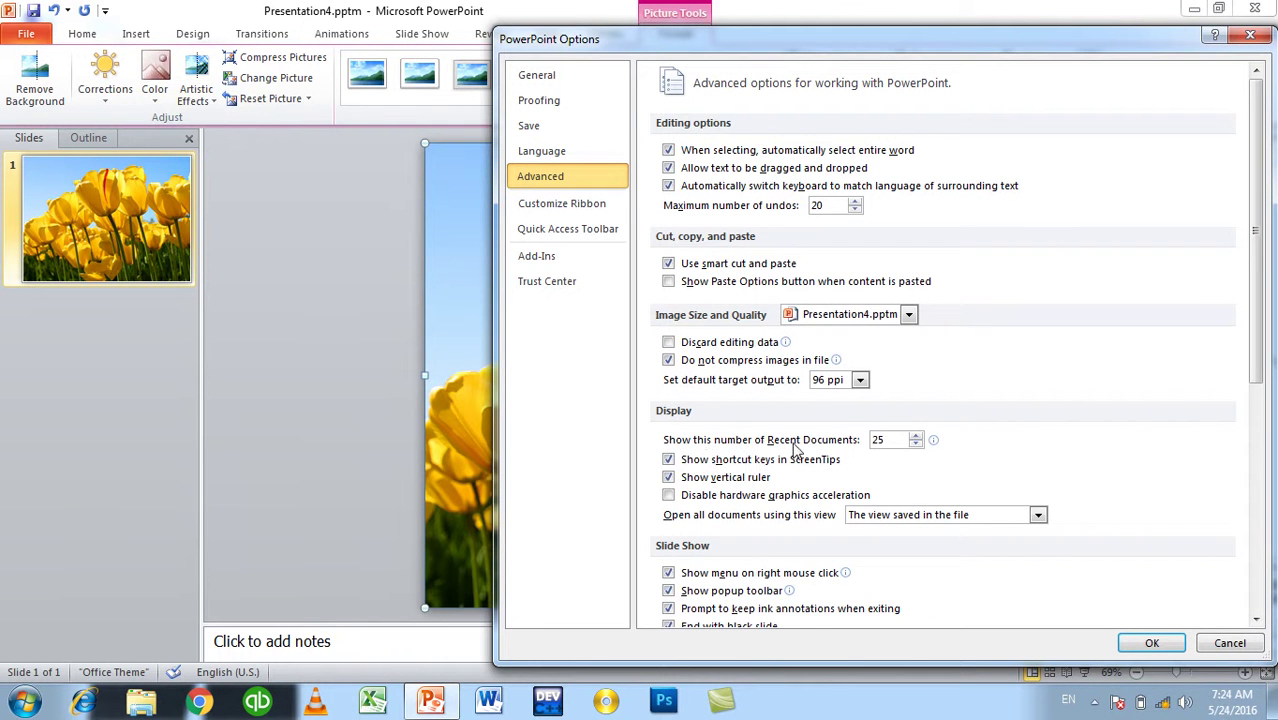
{"action": "left_click", "coordinate": [1160, 645]}
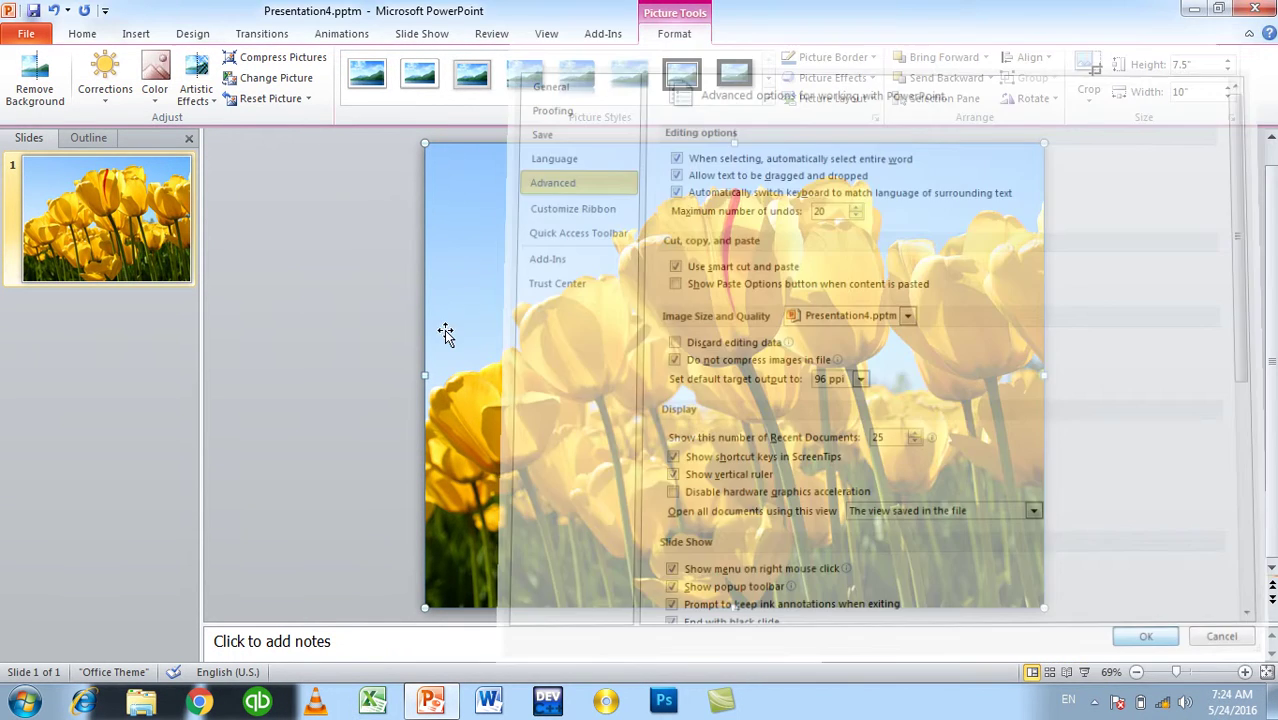
{"action": "left_click", "coordinate": [26, 33]}
{"action": "left_click", "coordinate": [38, 210]}
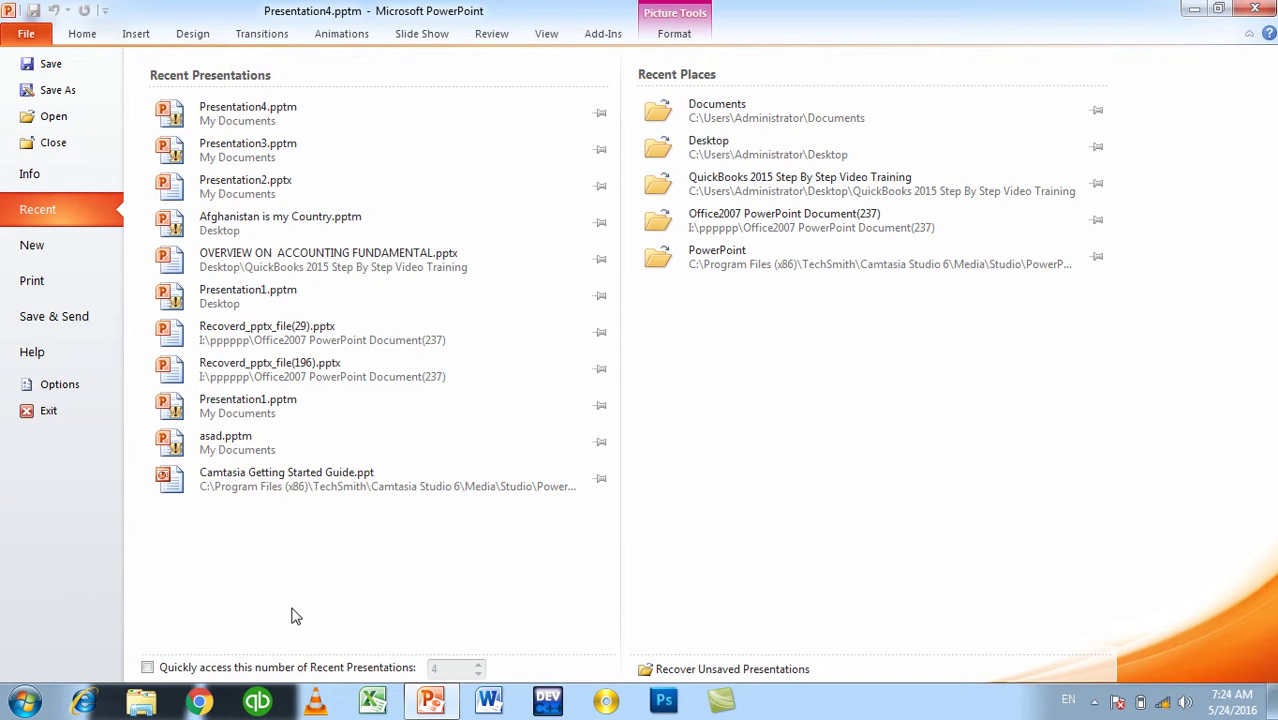
Step: Lower the number of recent documents shown and check the shortened Recent list
{"action": "left_click", "coordinate": [35, 410]}
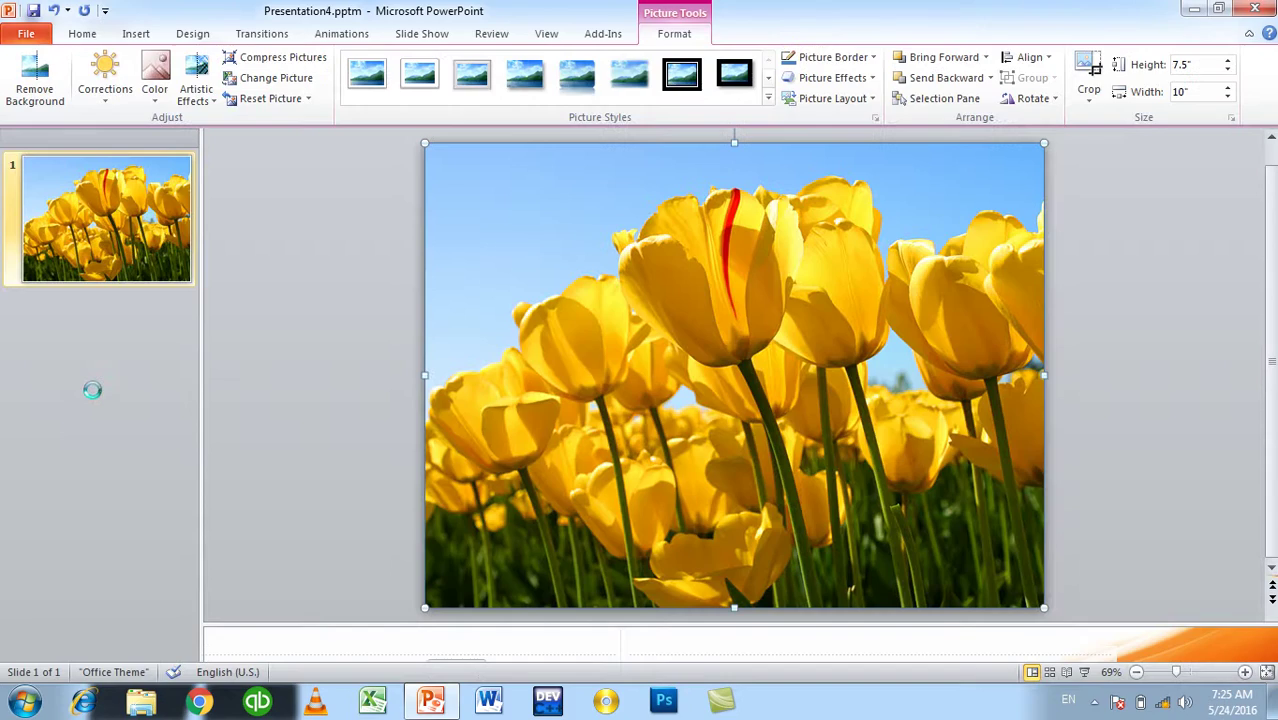
{"action": "left_click", "coordinate": [580, 177]}
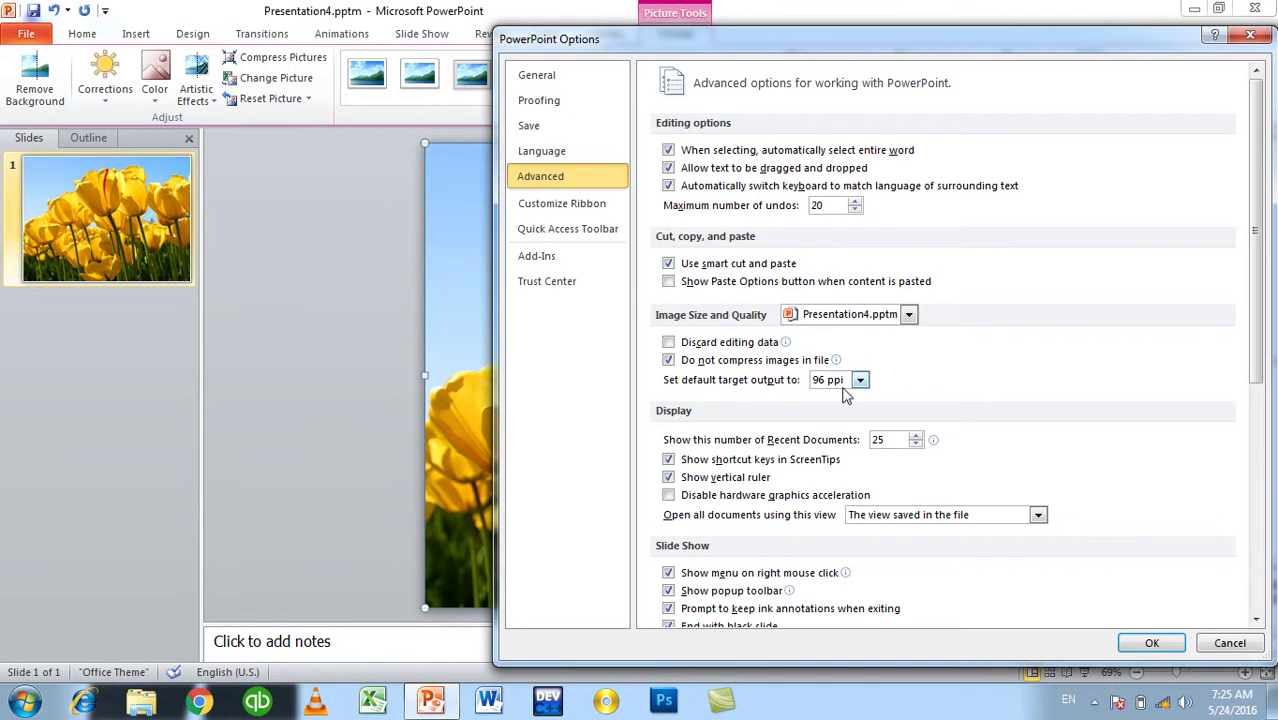
{"action": "left_click", "coordinate": [916, 437]}
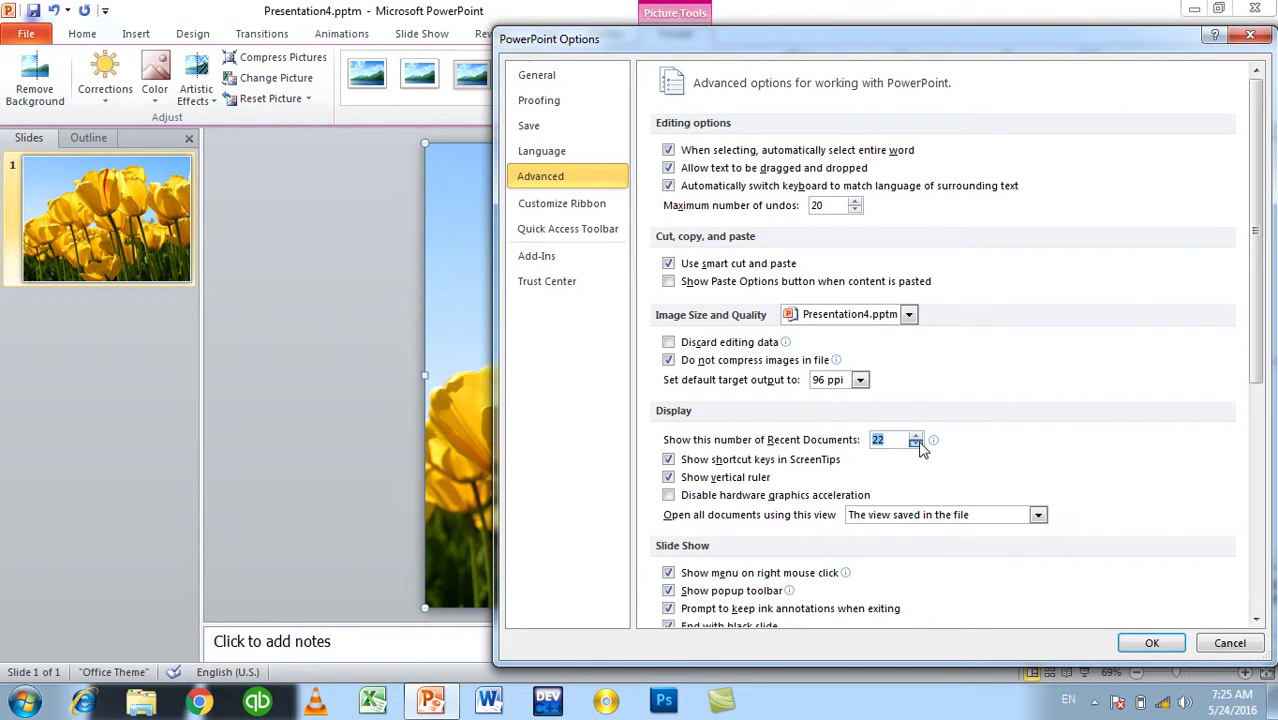
{"action": "left_click", "coordinate": [916, 444]}
{"action": "left_click", "coordinate": [1140, 645]}
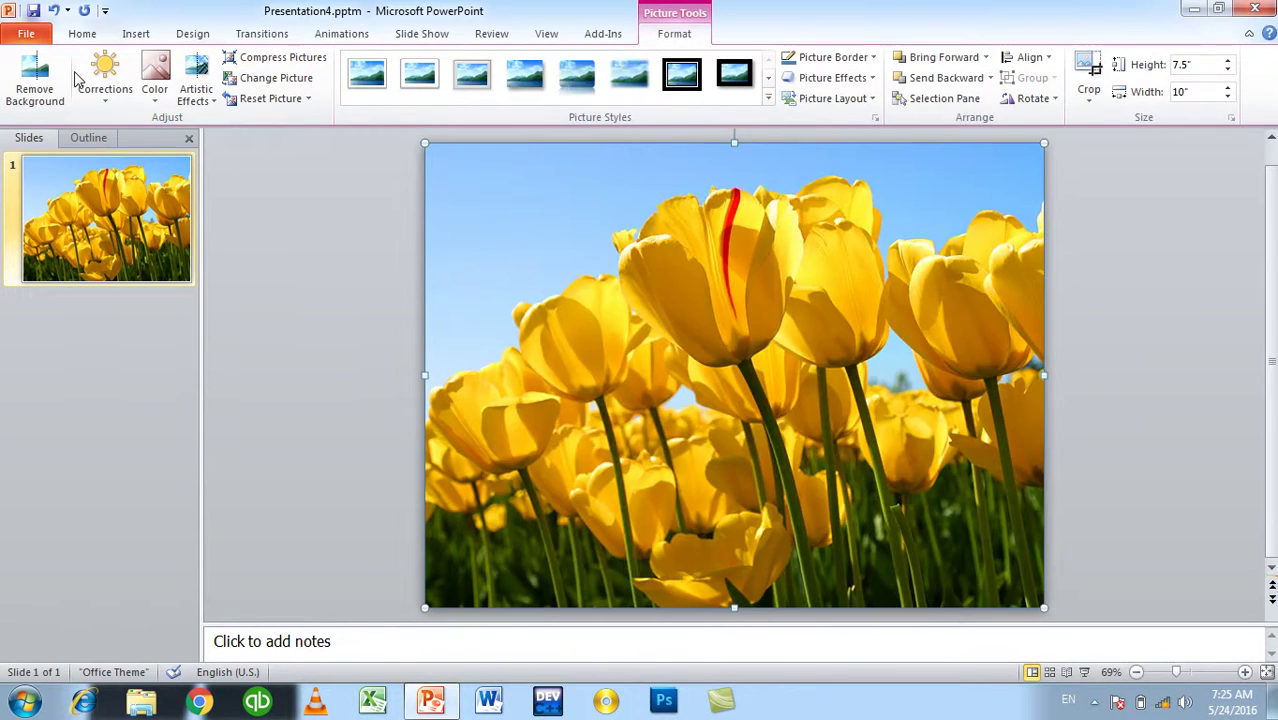
{"action": "left_click", "coordinate": [38, 35]}
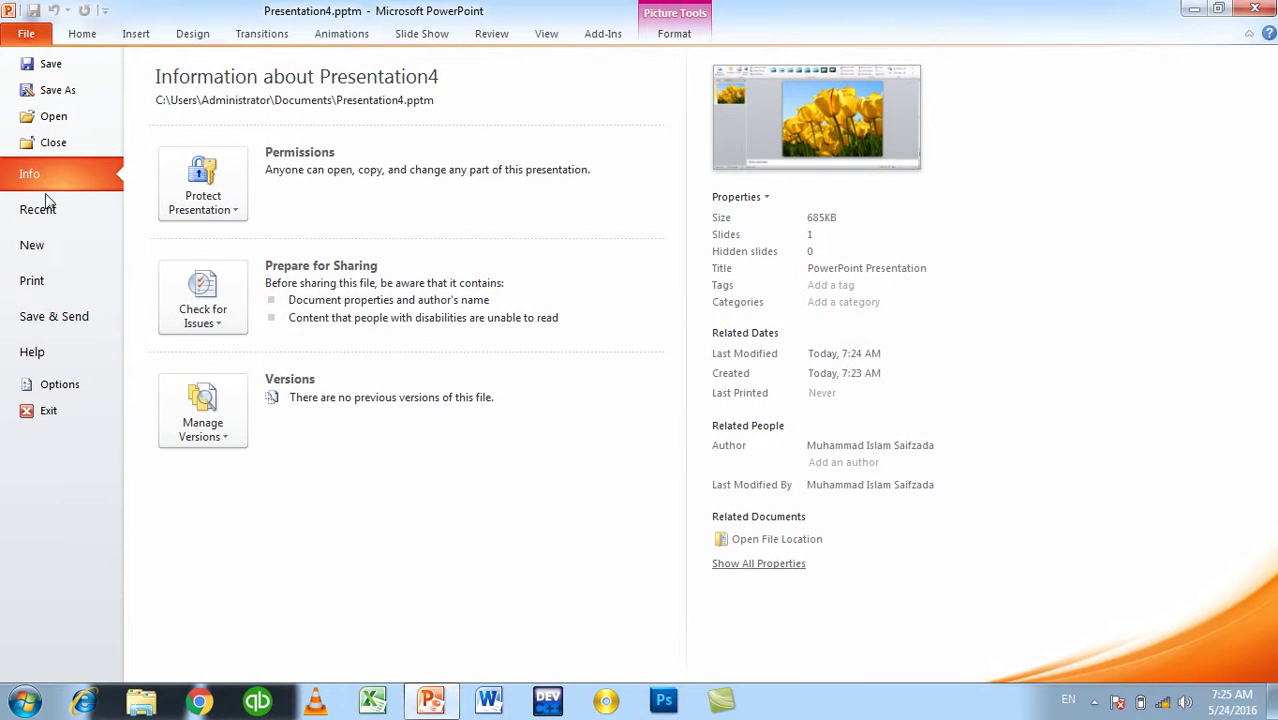
{"action": "left_click", "coordinate": [45, 208]}
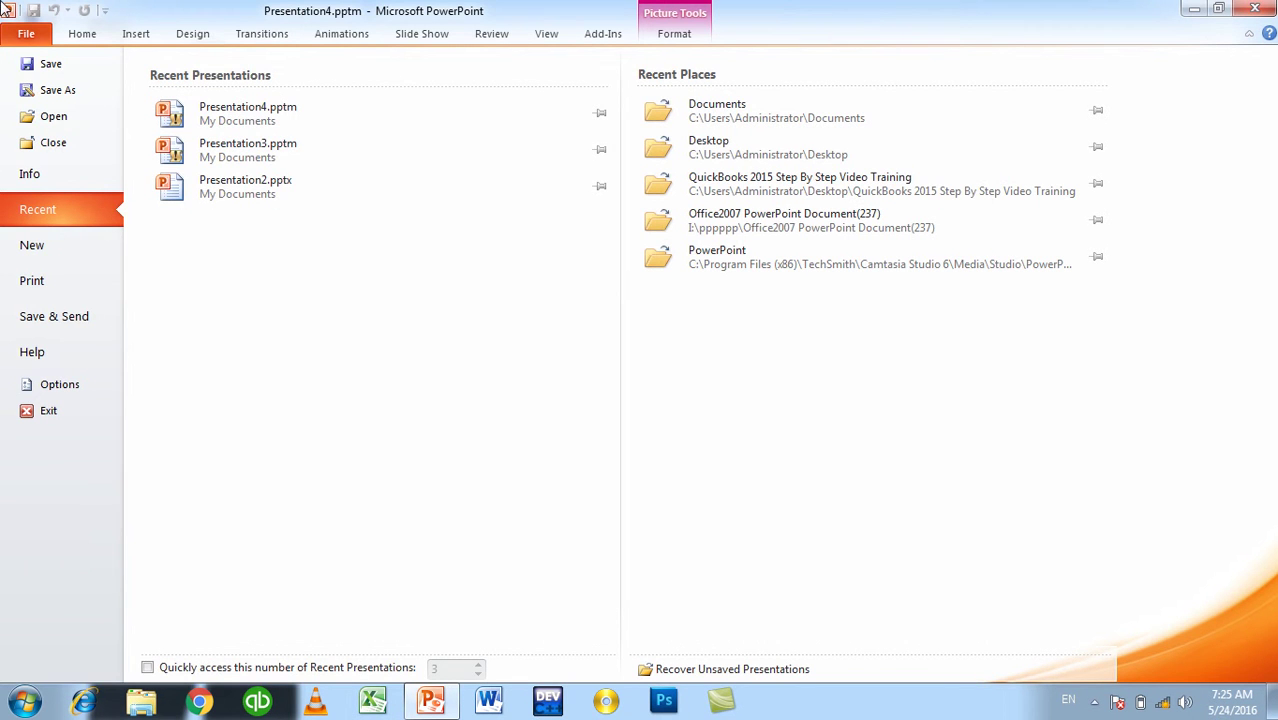
Step: Set recent documents to show back to 25 and review the Recent list
{"action": "left_click", "coordinate": [75, 389]}
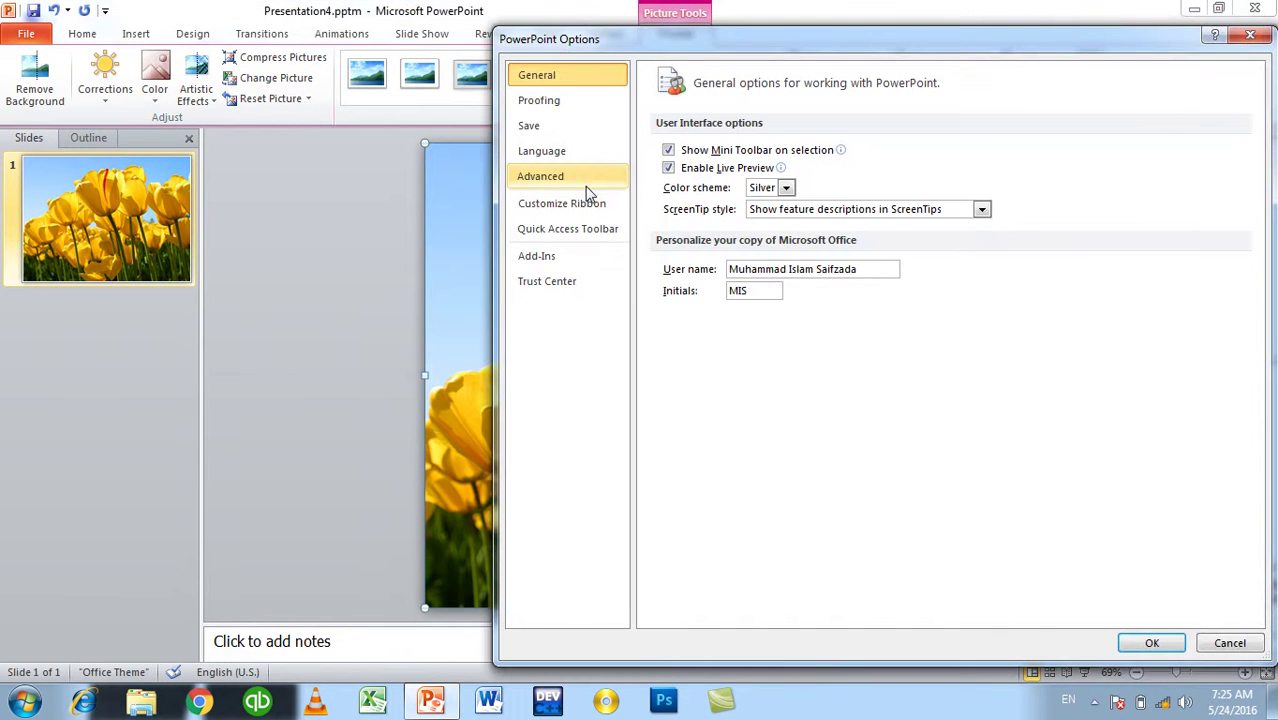
{"action": "left_click", "coordinate": [588, 180]}
{"action": "double_click", "coordinate": [908, 440]}
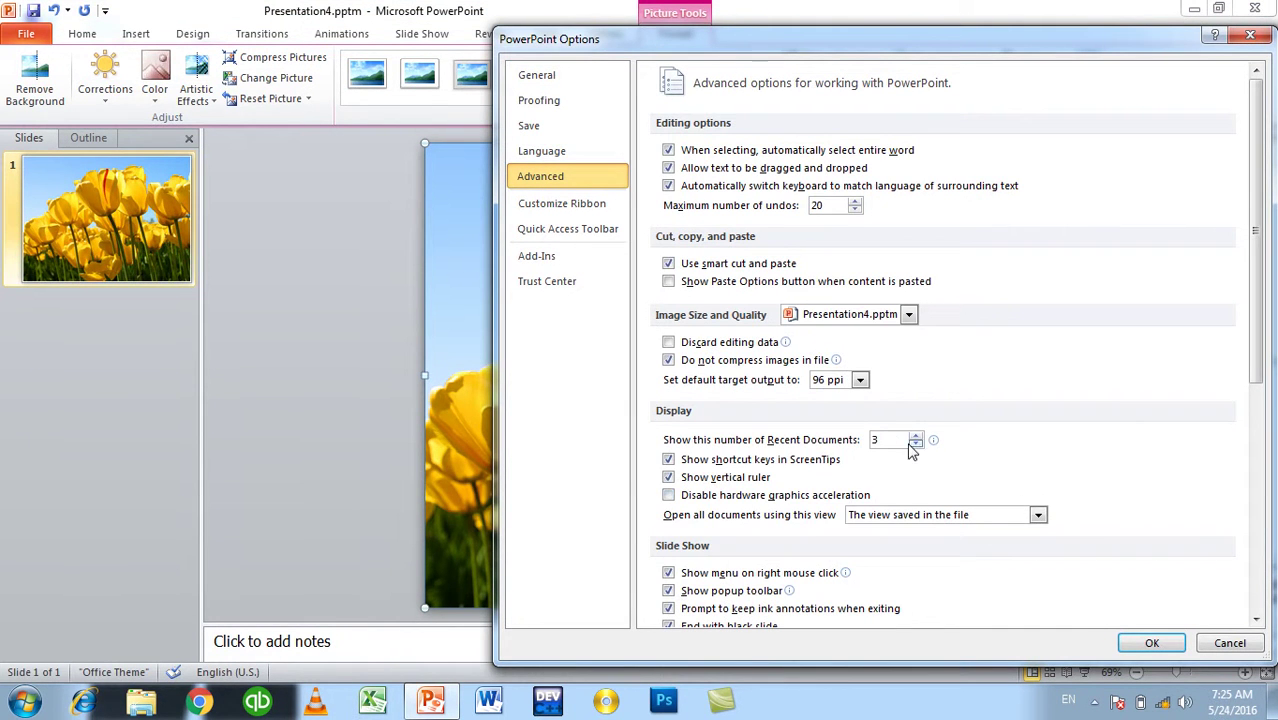
{"action": "type", "text": "25"}
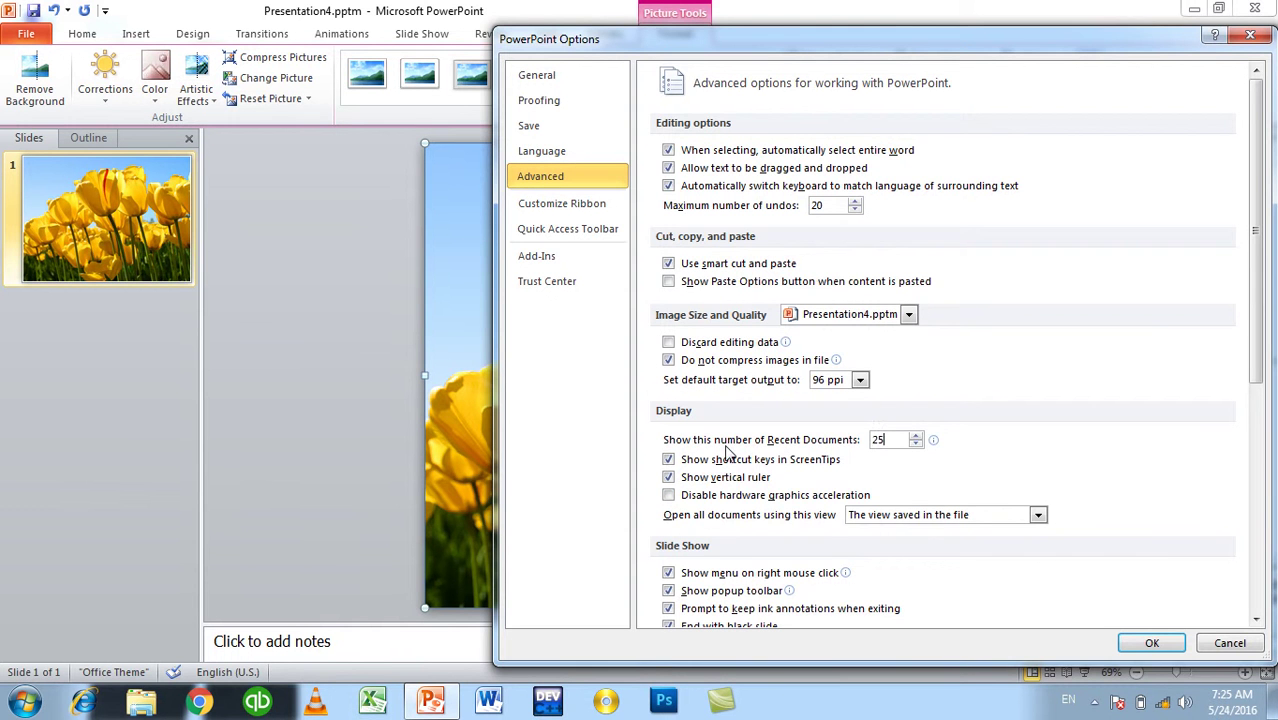
{"action": "key", "text": "Return"}
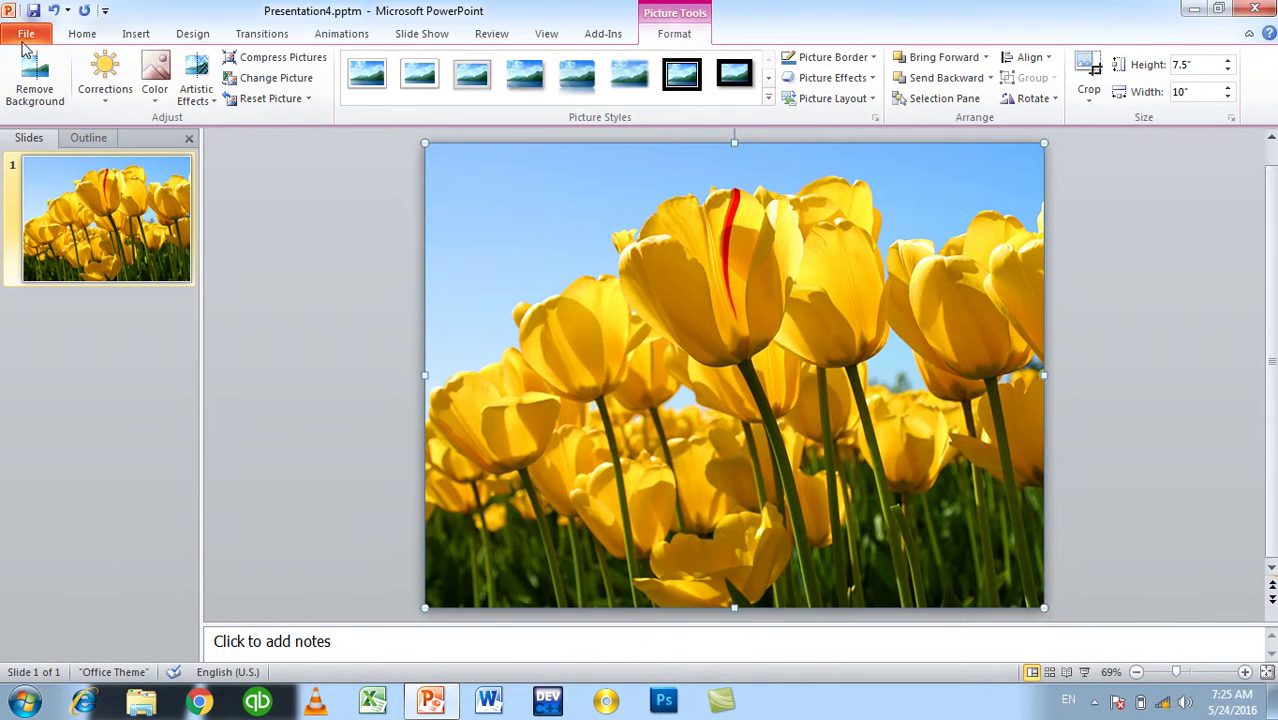
{"action": "left_click", "coordinate": [26, 34]}
{"action": "left_click", "coordinate": [40, 212]}
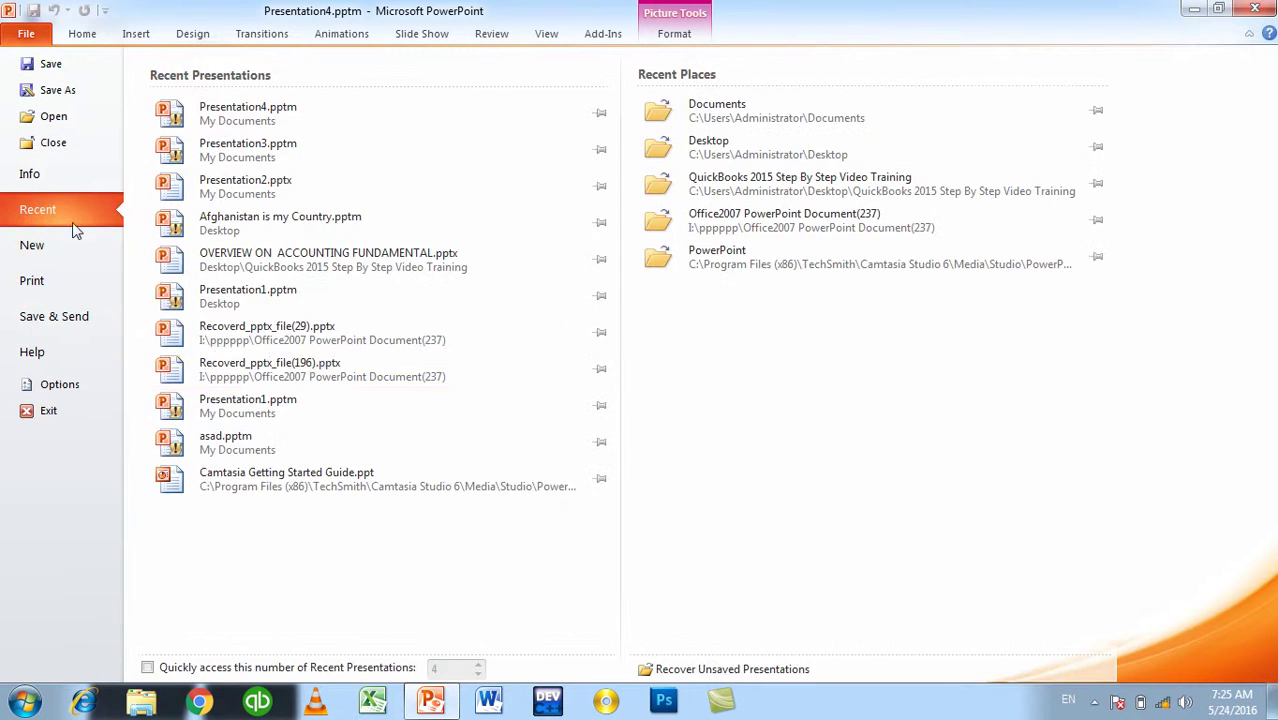
Step: Look over the Advanced options, cancel without changes, and return to the Home tab
{"action": "left_click", "coordinate": [75, 380]}
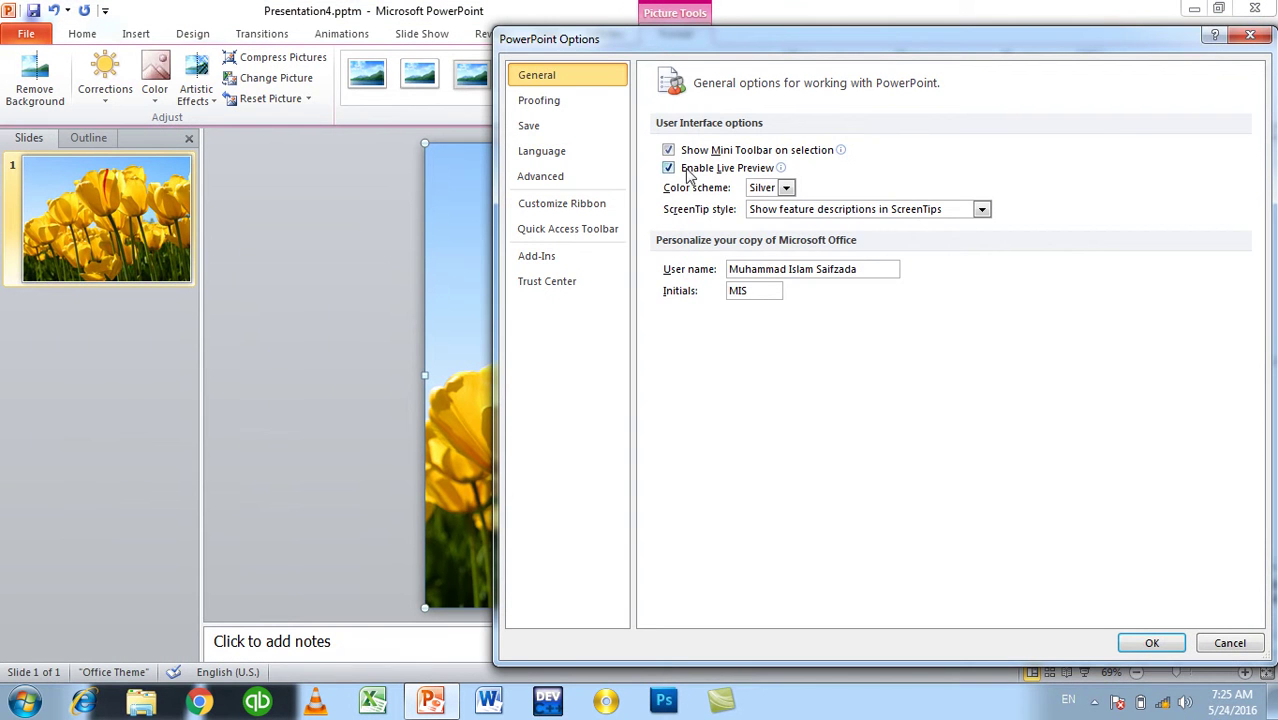
{"action": "left_click", "coordinate": [582, 180]}
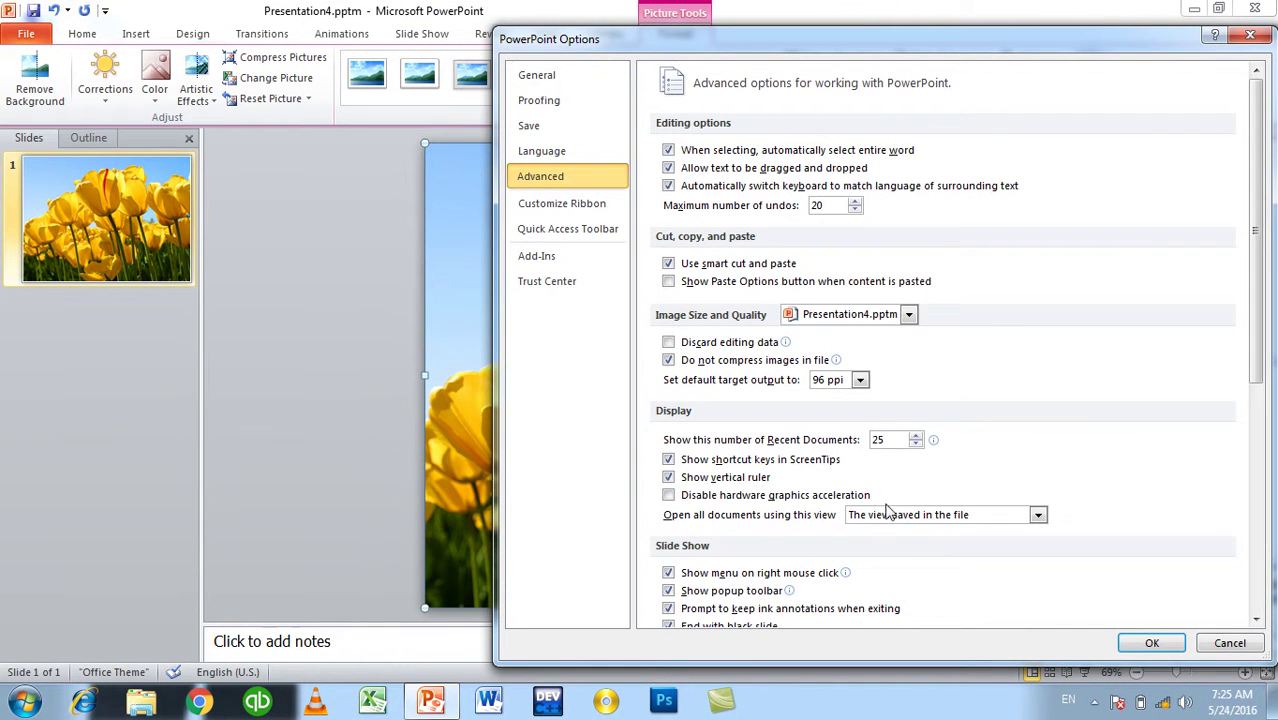
{"action": "scroll", "coordinate": [1190, 484], "scroll_direction": "down", "scroll_amount": 3}
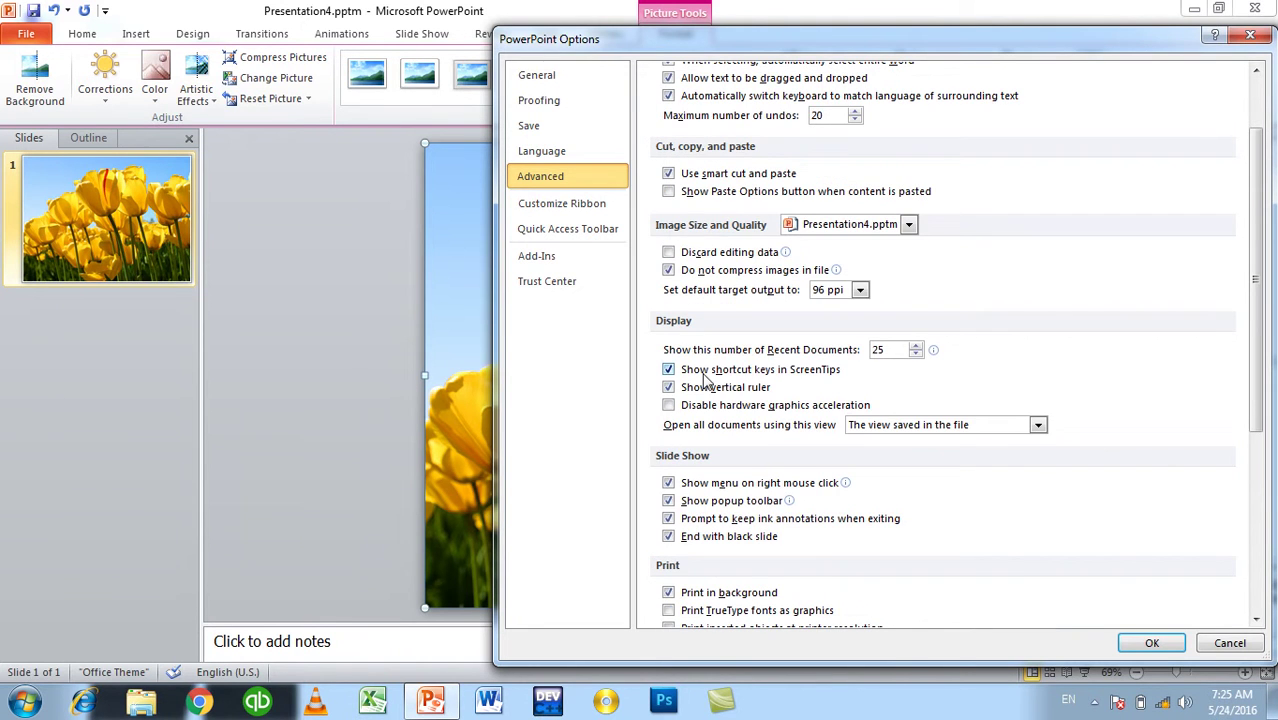
{"action": "left_click", "coordinate": [1231, 642]}
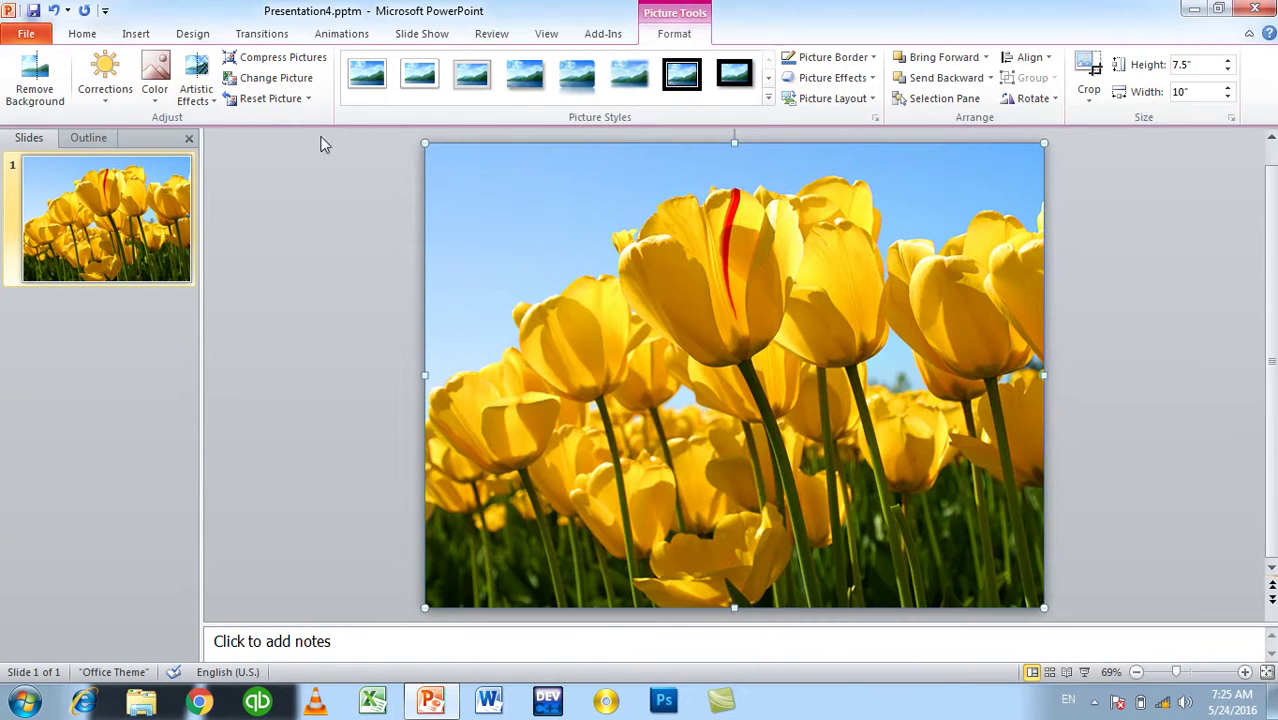
{"action": "left_click", "coordinate": [96, 36]}
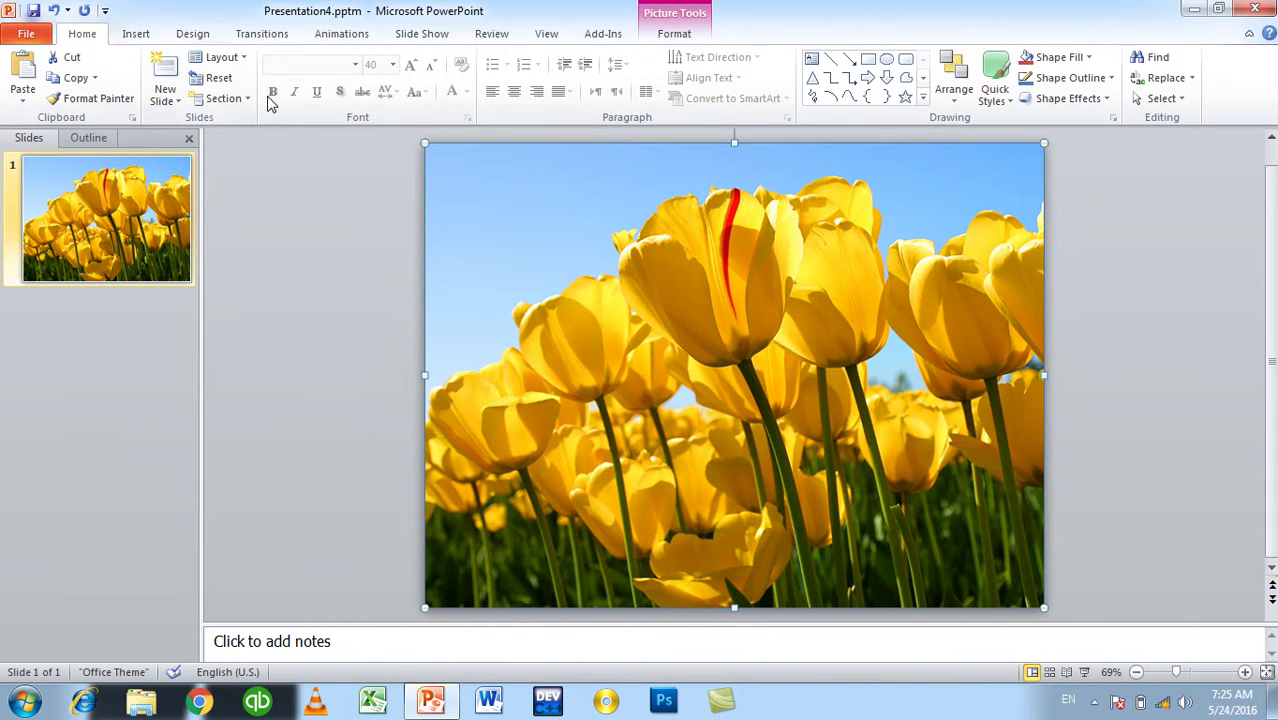
Step: Add a blank second slide and remove the bullet from its content box
{"action": "left_click", "coordinate": [410, 260]}
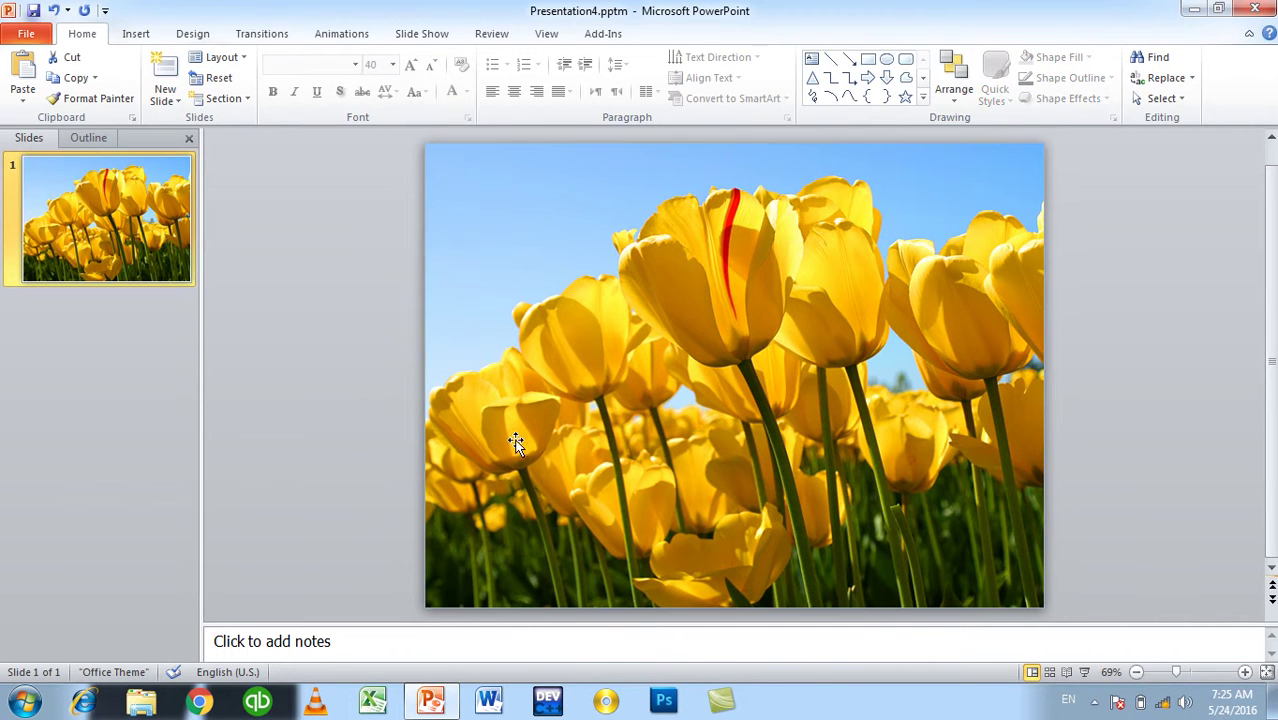
{"action": "left_click", "coordinate": [125, 380]}
{"action": "key", "text": "Return"}
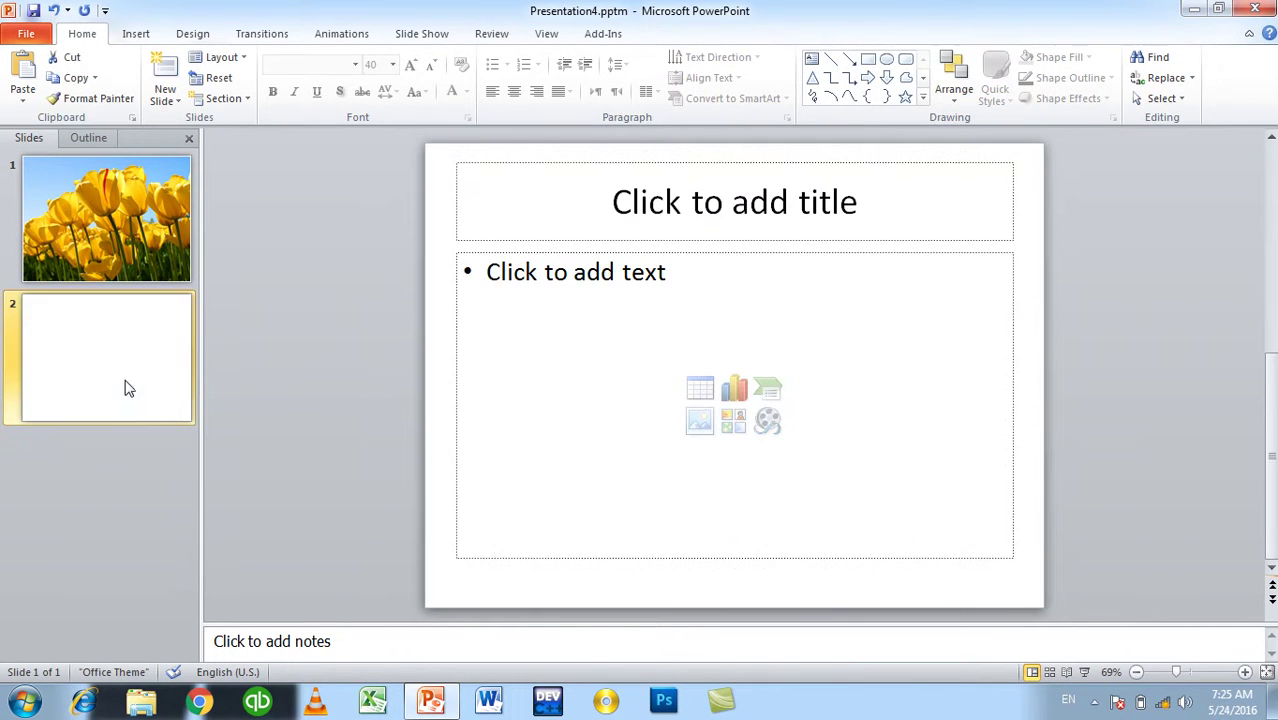
{"action": "left_click", "coordinate": [614, 270]}
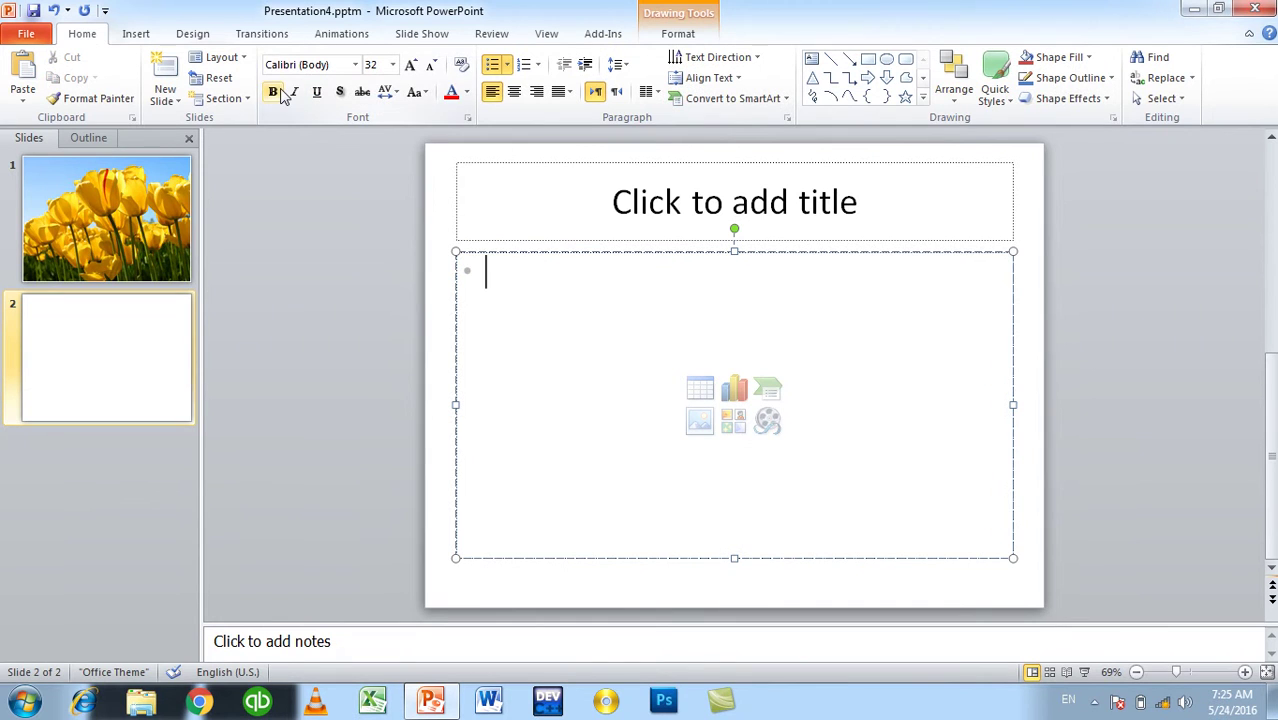
{"action": "key", "text": "BackSpace"}
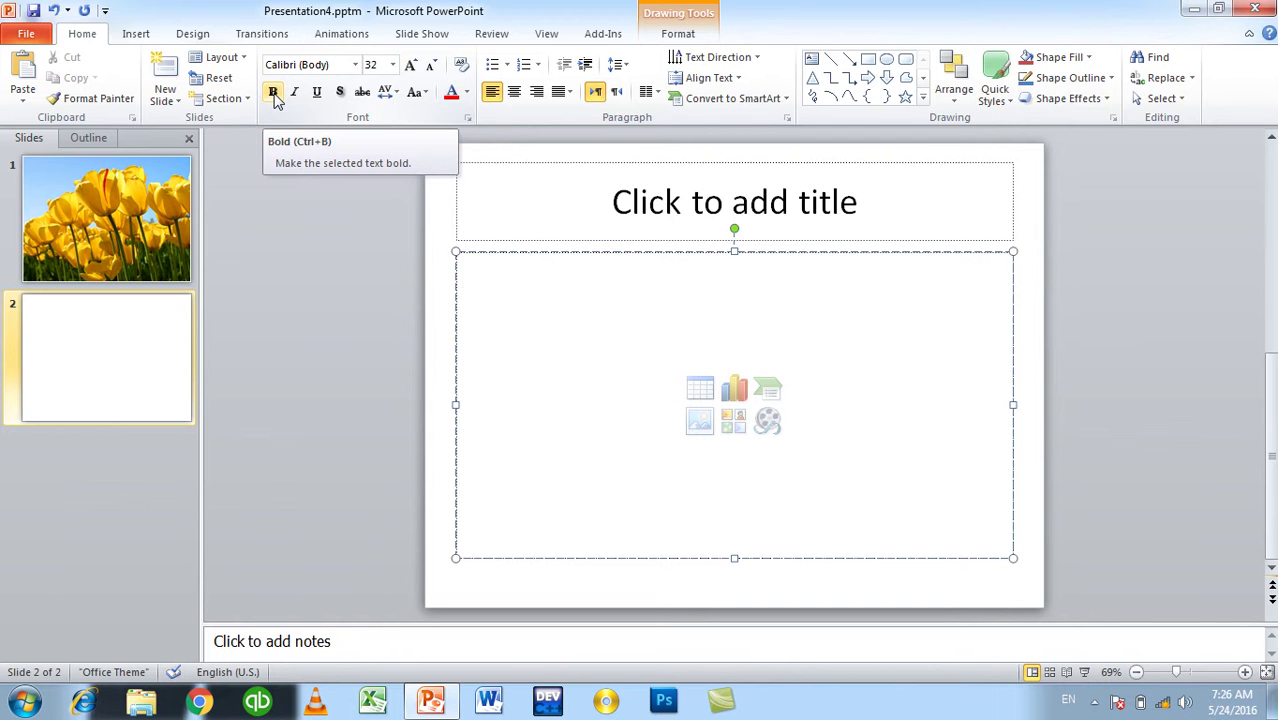
Step: Review the Advanced PowerPoint options, then close Presentation4.pptm
{"action": "left_click", "coordinate": [26, 33]}
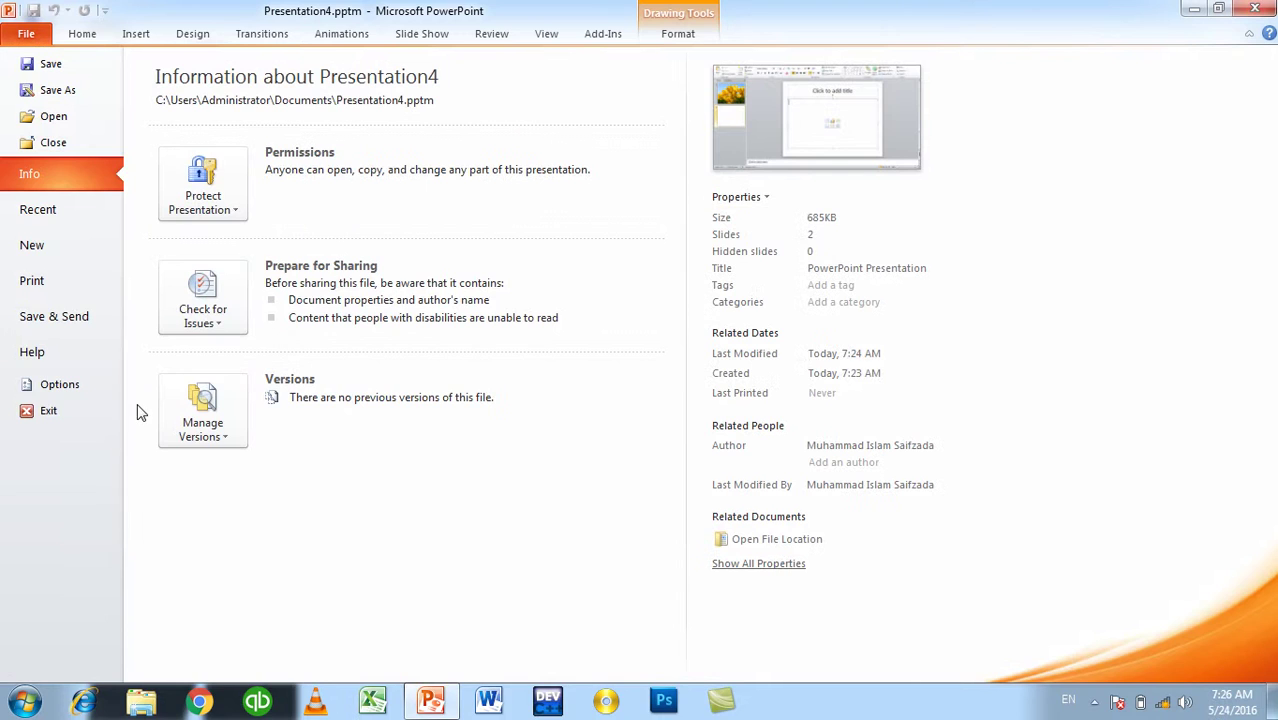
{"action": "left_click", "coordinate": [100, 384]}
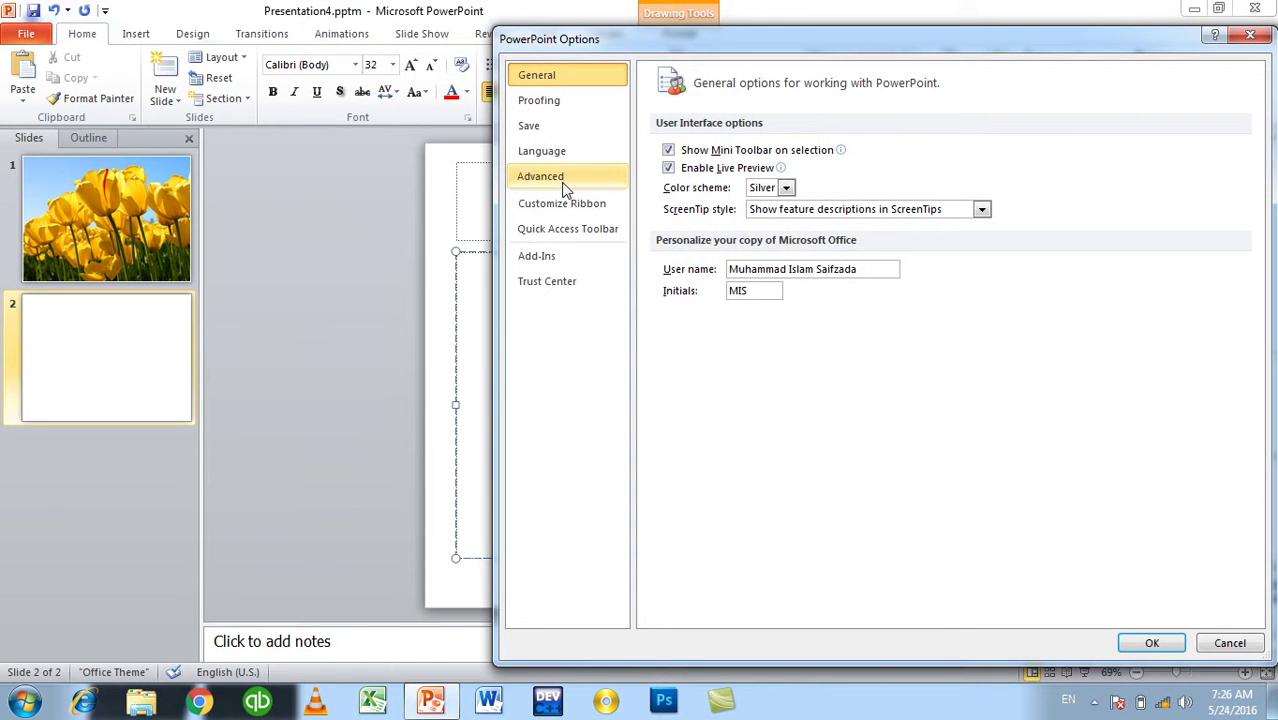
{"action": "left_click", "coordinate": [563, 180]}
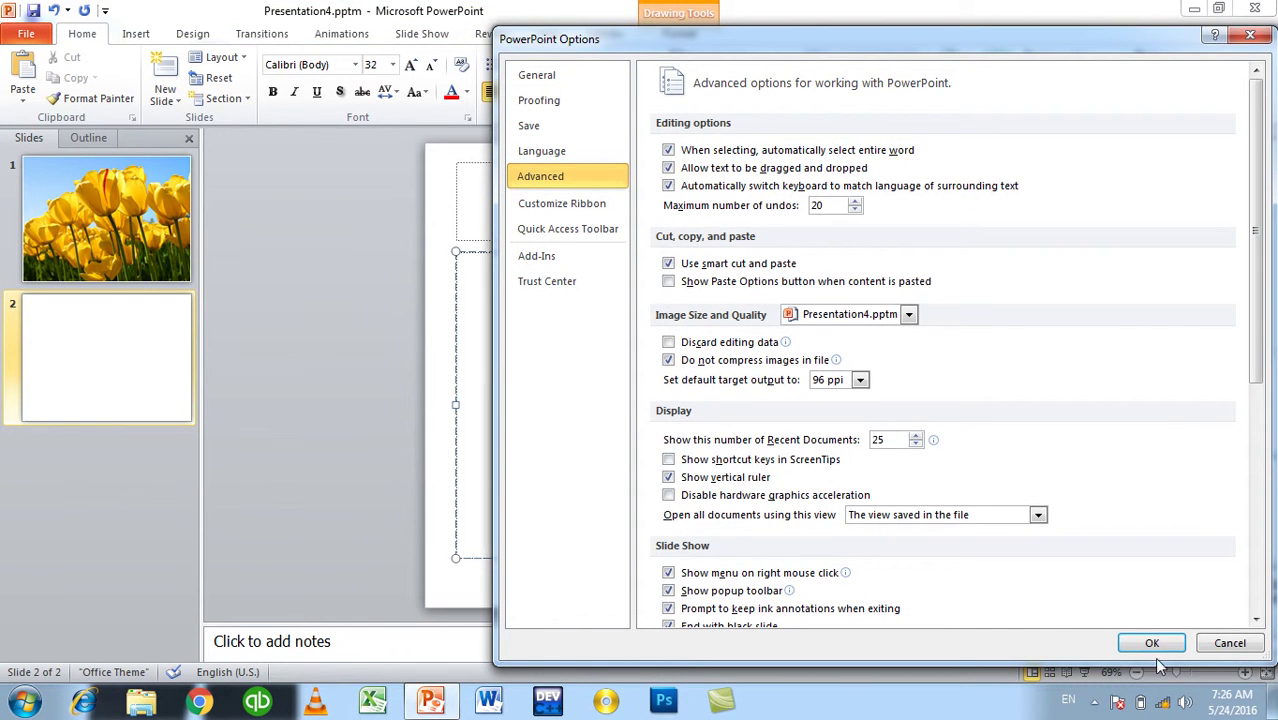
{"action": "left_click", "coordinate": [1153, 646]}
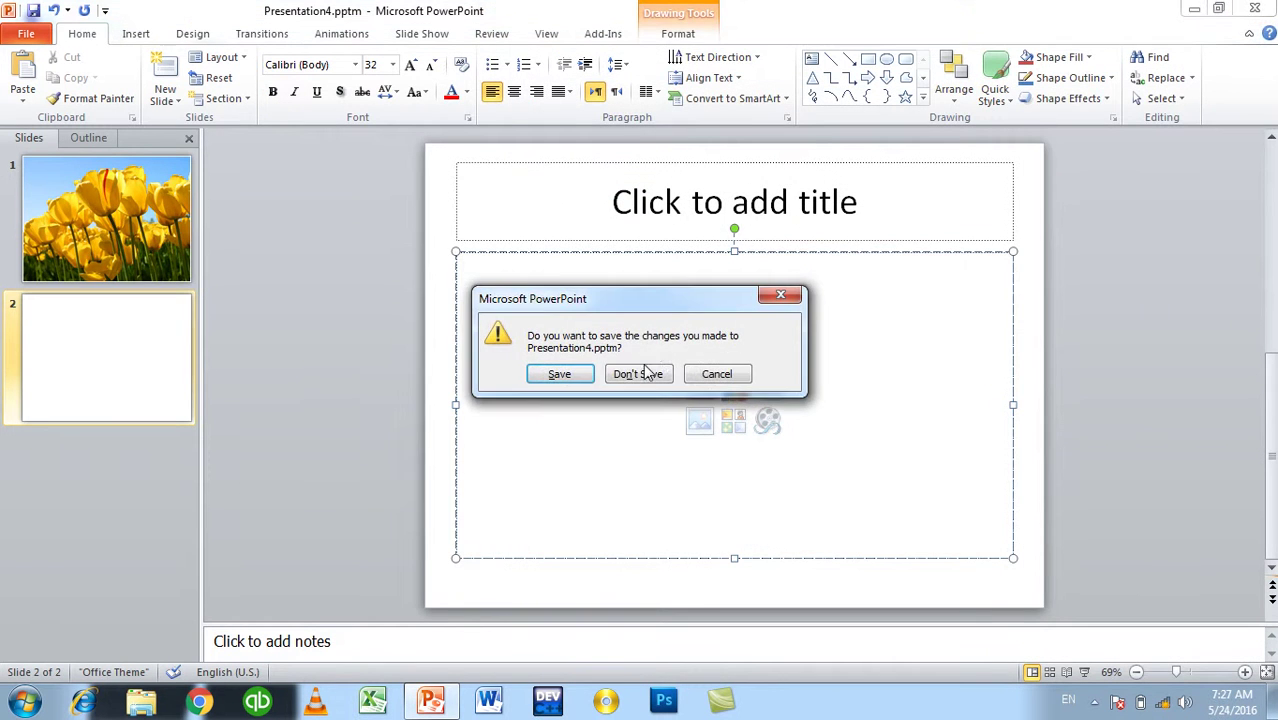
{"action": "left_click", "coordinate": [637, 374]}
Step: Relaunch PowerPoint with powerpnt, confirm the 220 ppi image default in Advanced options, then minimize
{"action": "key", "text": "super+r"}
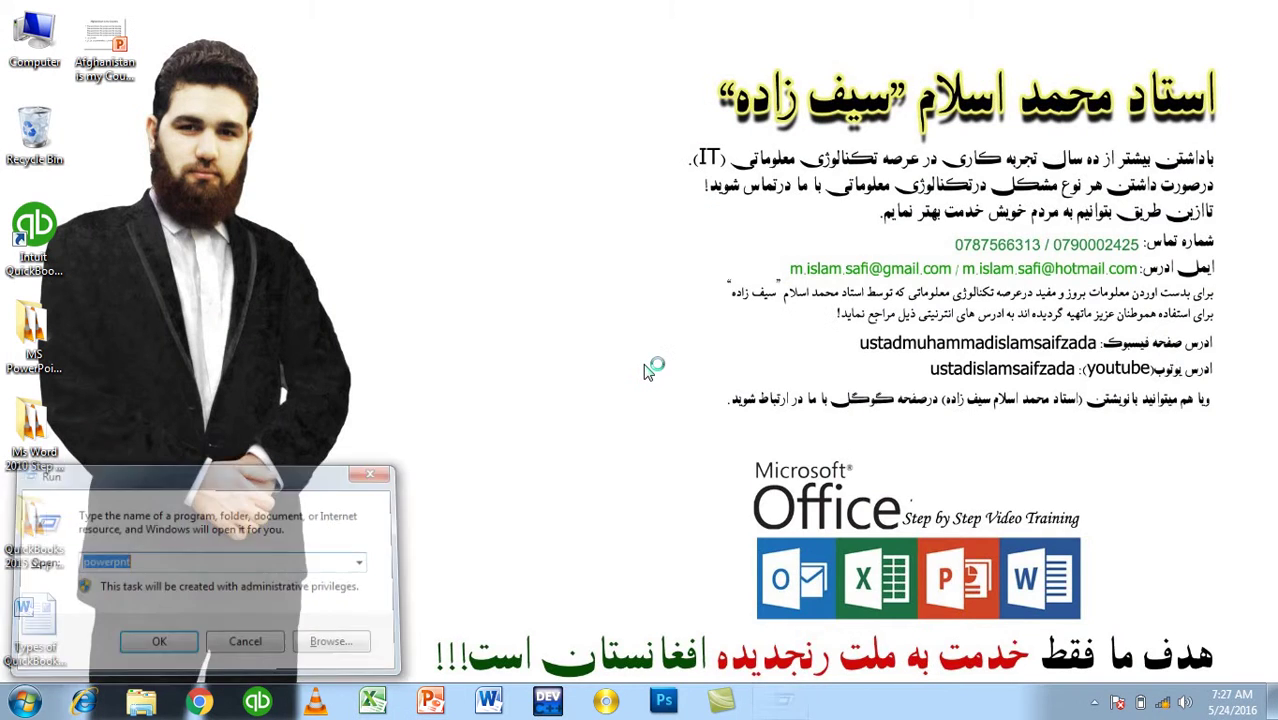
{"action": "left_click", "coordinate": [645, 363]}
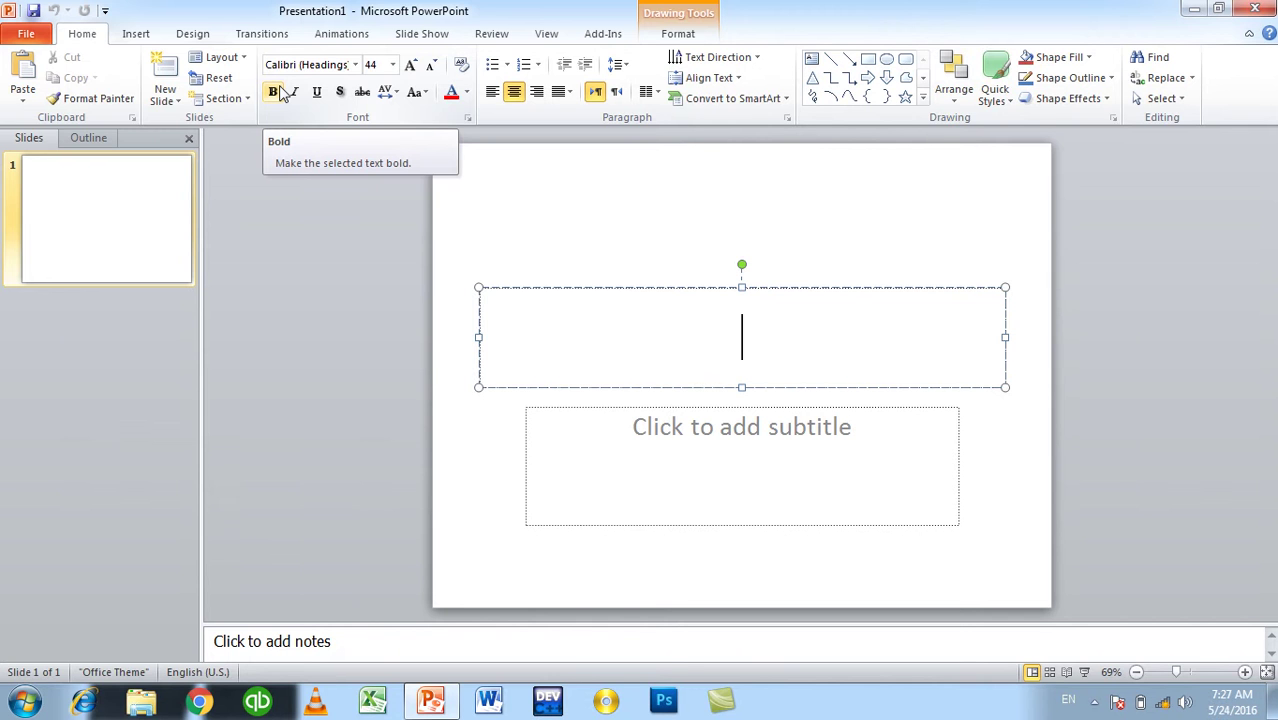
{"action": "left_click", "coordinate": [26, 33]}
{"action": "left_click", "coordinate": [68, 385]}
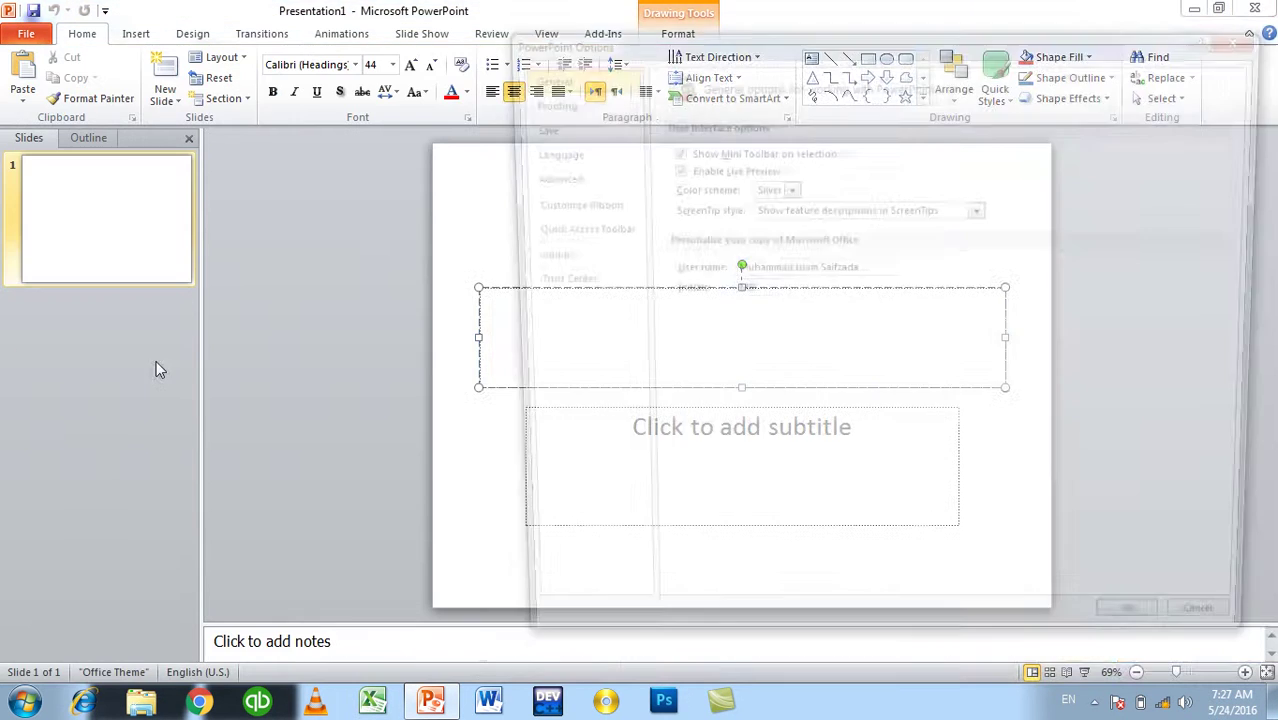
{"action": "left_click", "coordinate": [586, 180]}
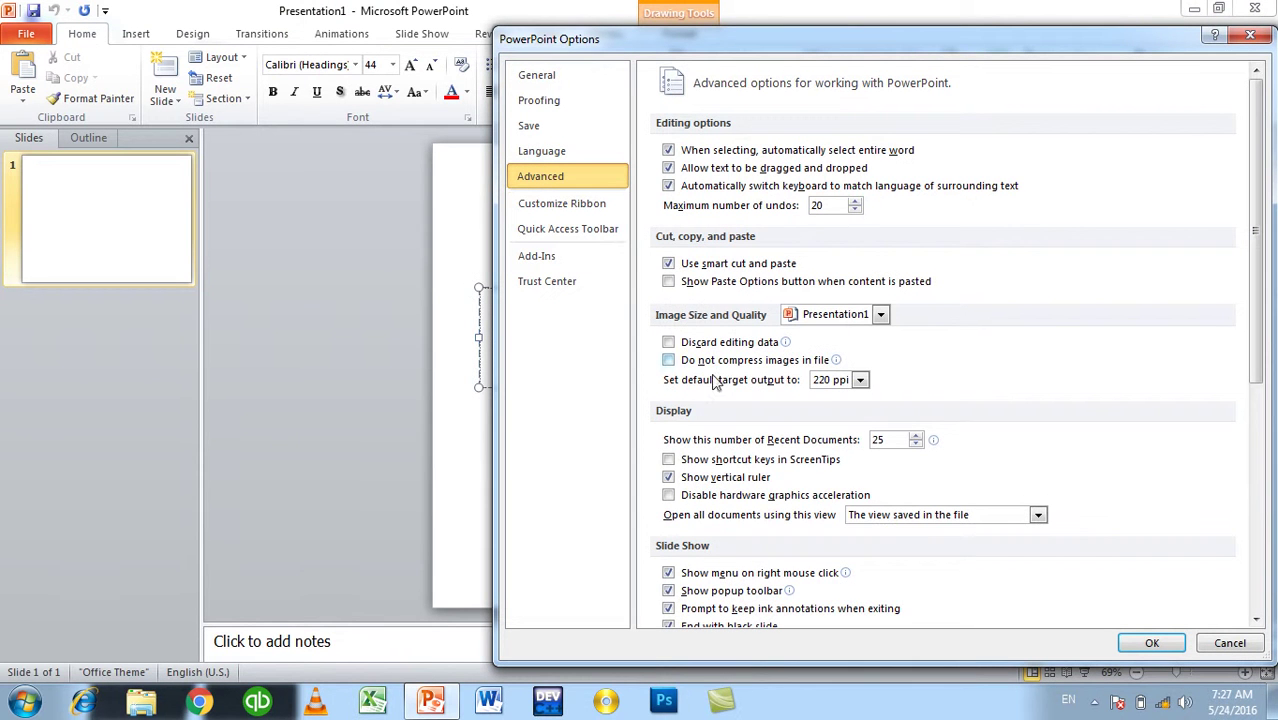
{"action": "left_click", "coordinate": [1135, 643]}
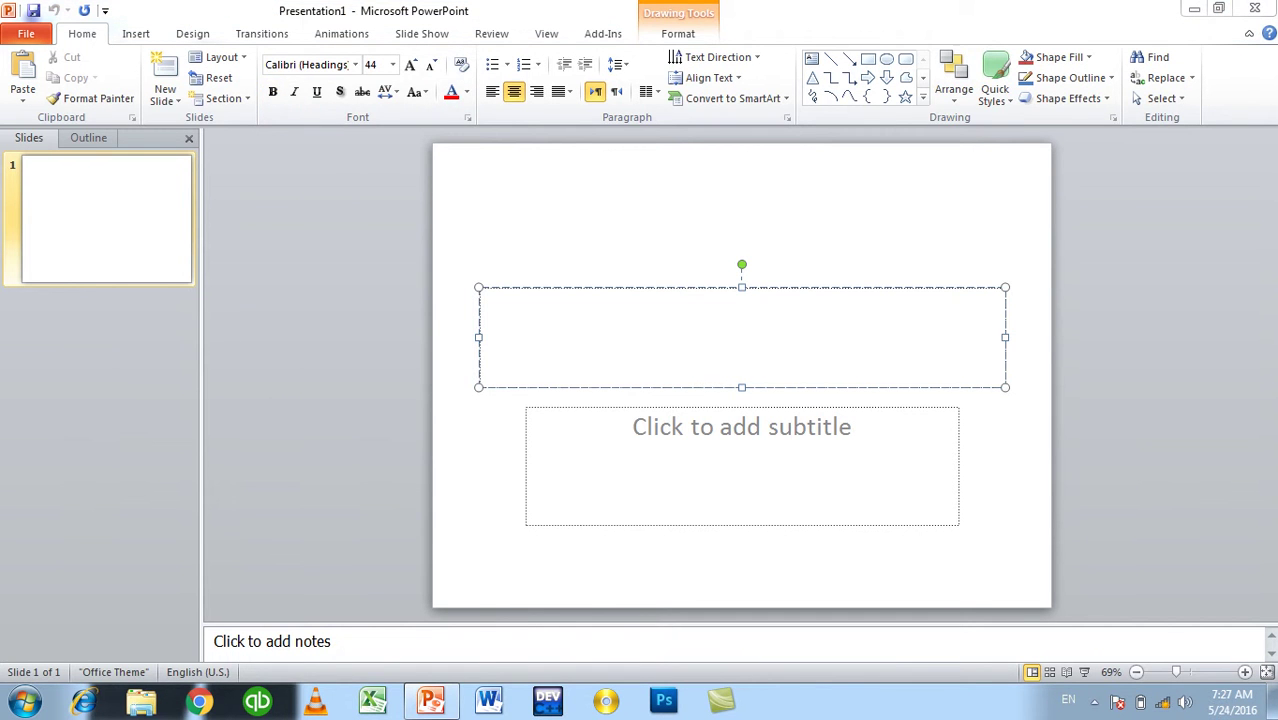
{"action": "left_click", "coordinate": [1194, 8]}
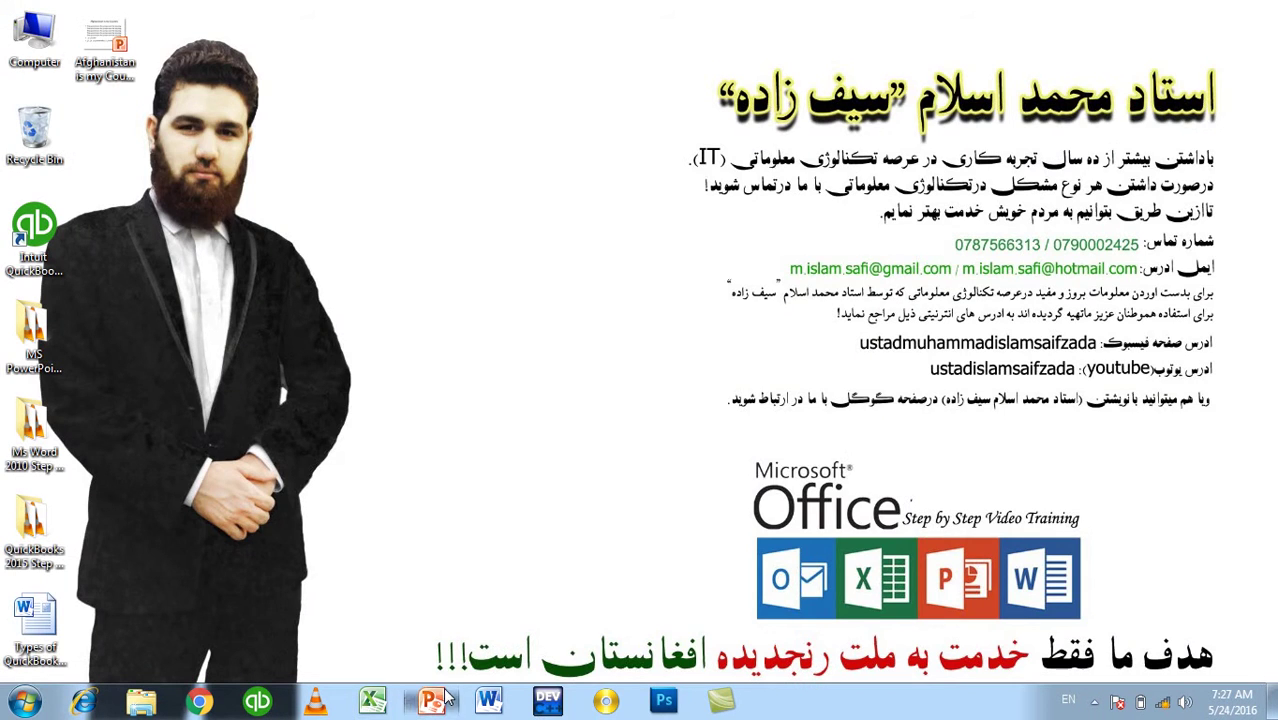
Step: Restore PowerPoint and turn on Show shortcut keys in ScreenTips in Advanced options
{"action": "left_click", "coordinate": [432, 700]}
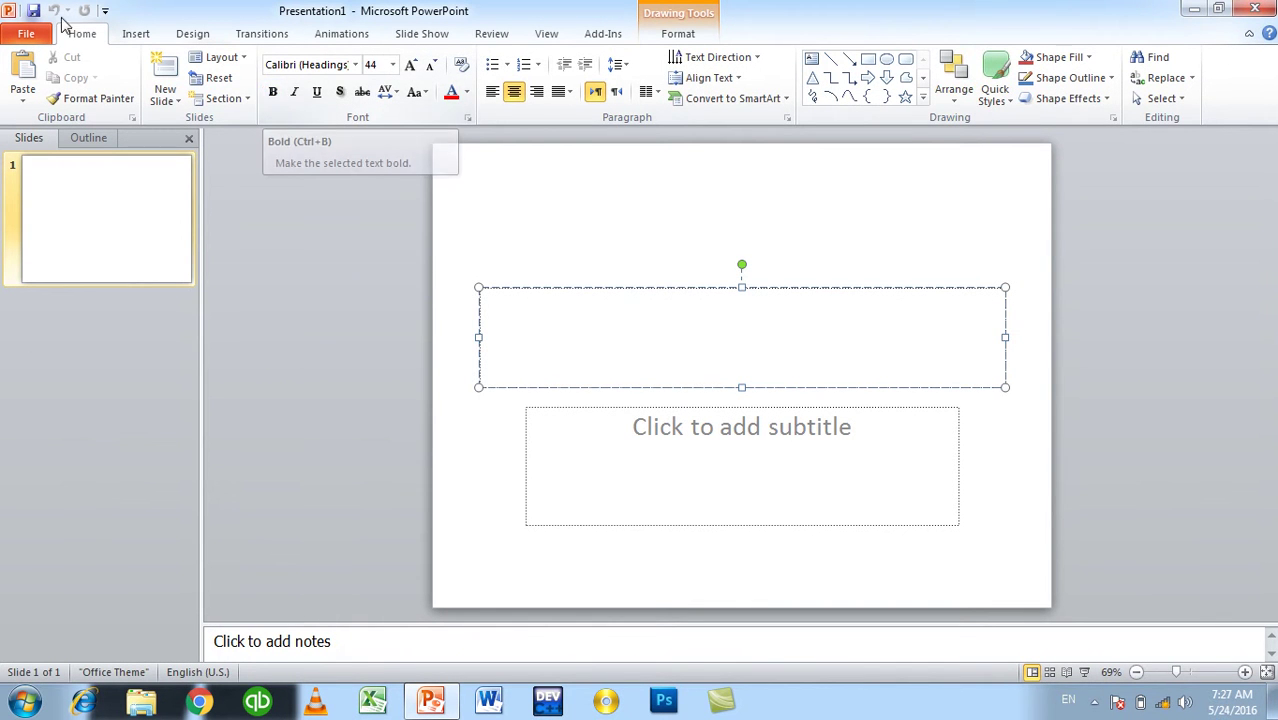
{"action": "left_click", "coordinate": [26, 33]}
{"action": "left_click", "coordinate": [58, 386]}
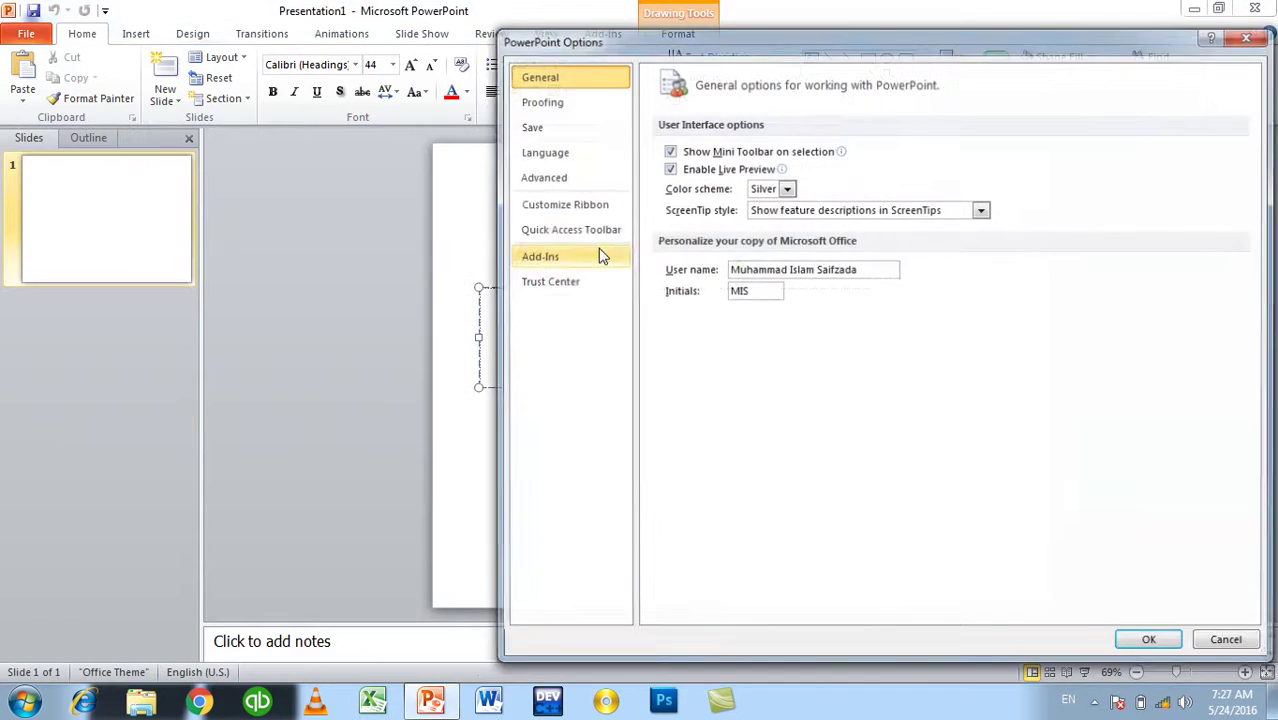
{"action": "left_click", "coordinate": [545, 176]}
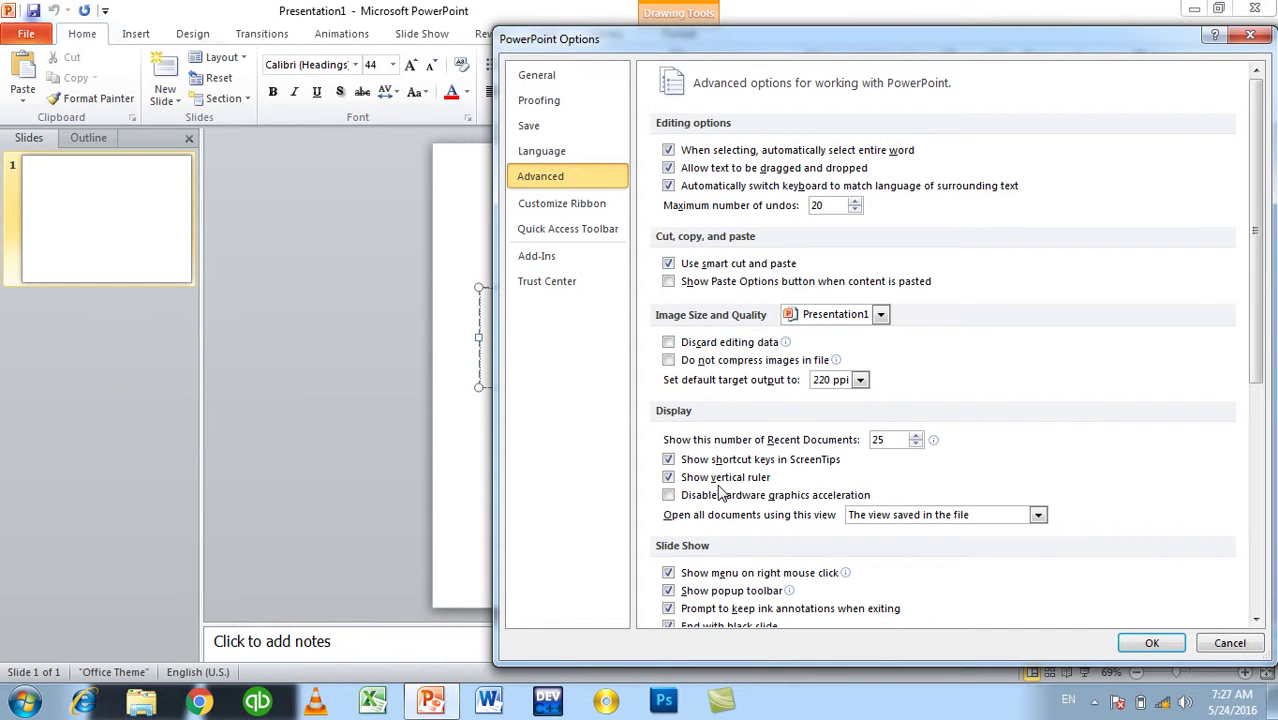
{"action": "left_click", "coordinate": [1152, 643]}
Step: Turn on the Ruler from the View tab
{"action": "left_click", "coordinate": [367, 340]}
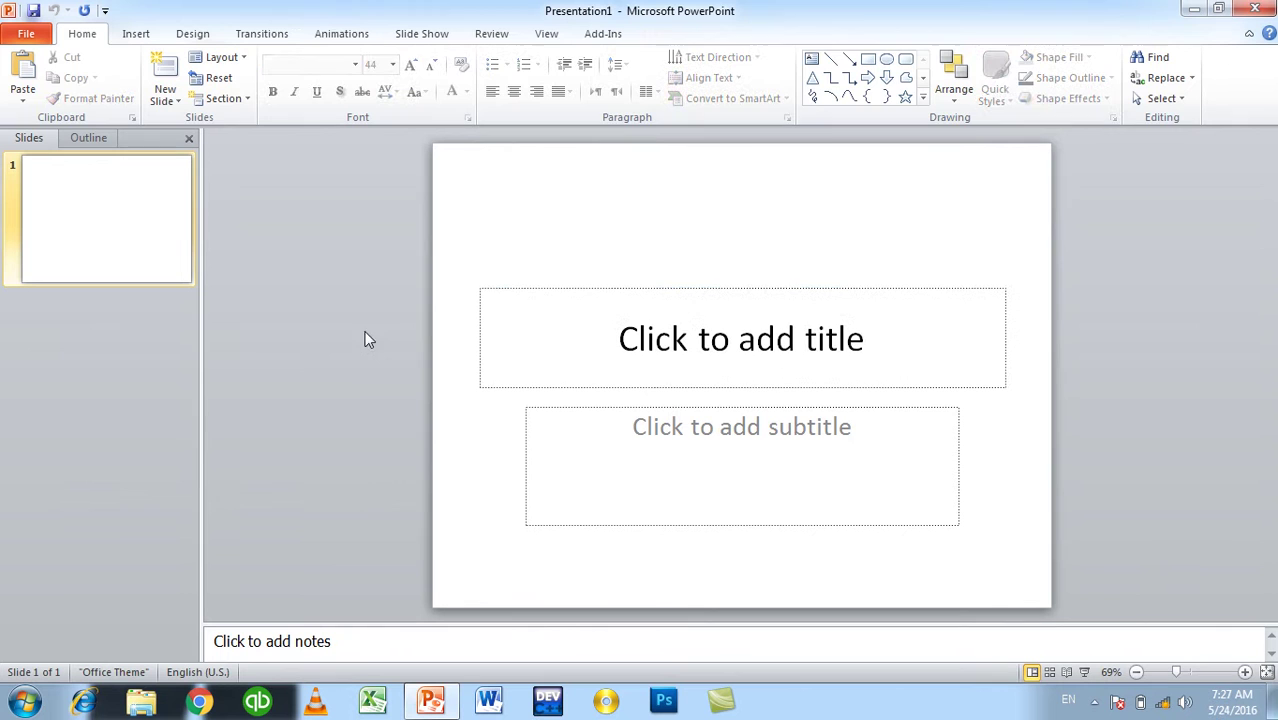
{"action": "left_click", "coordinate": [547, 30]}
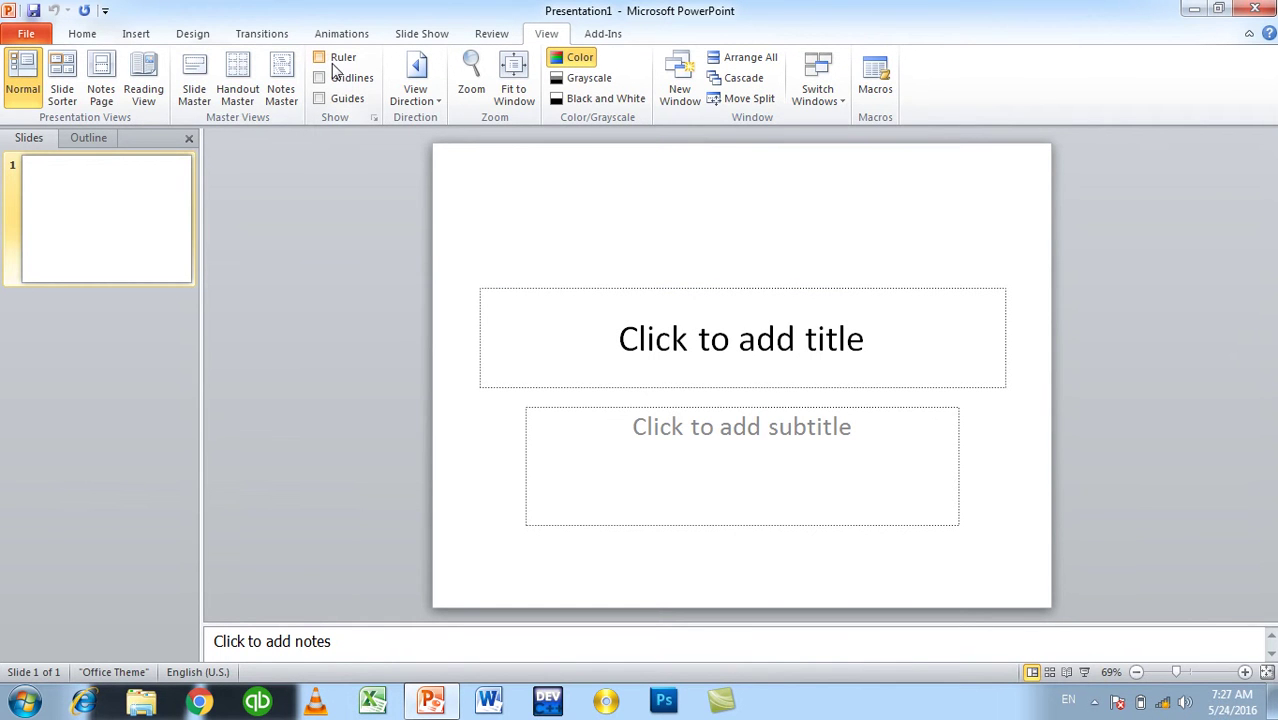
{"action": "left_click", "coordinate": [319, 57]}
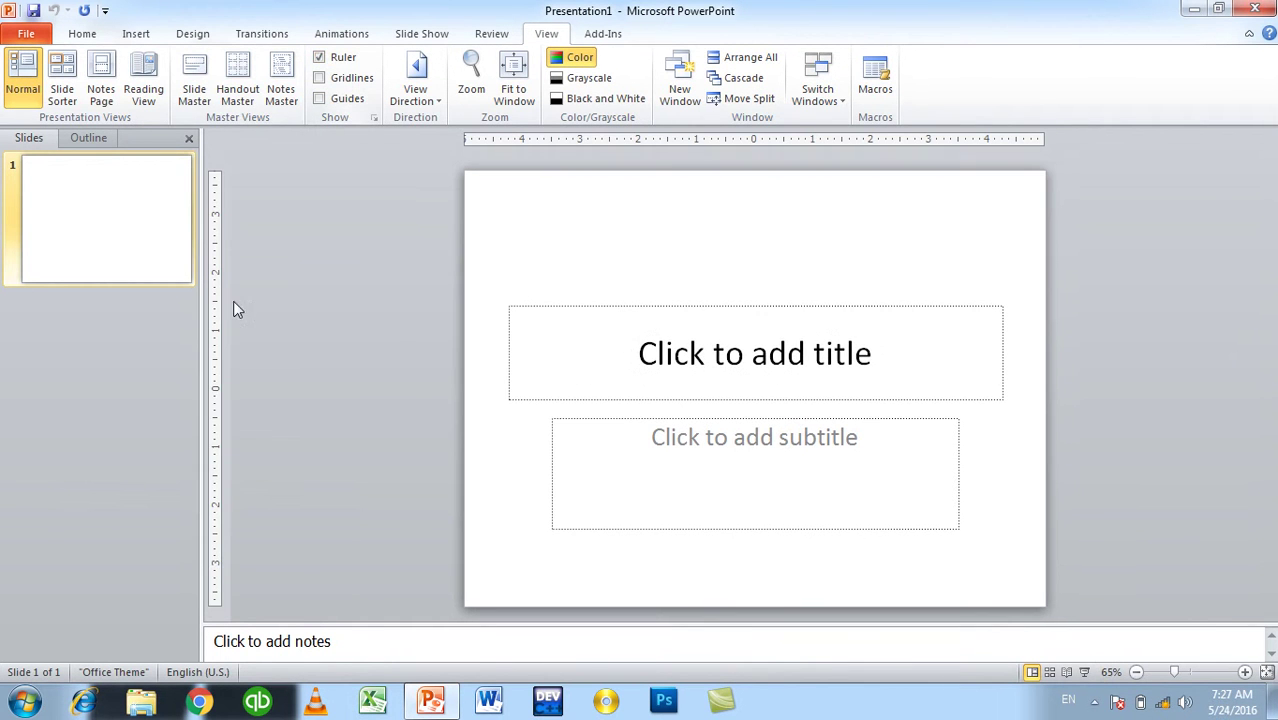
Step: Uncheck Show vertical ruler in Advanced options and apply the change
{"action": "left_click", "coordinate": [27, 36]}
{"action": "left_click", "coordinate": [70, 352]}
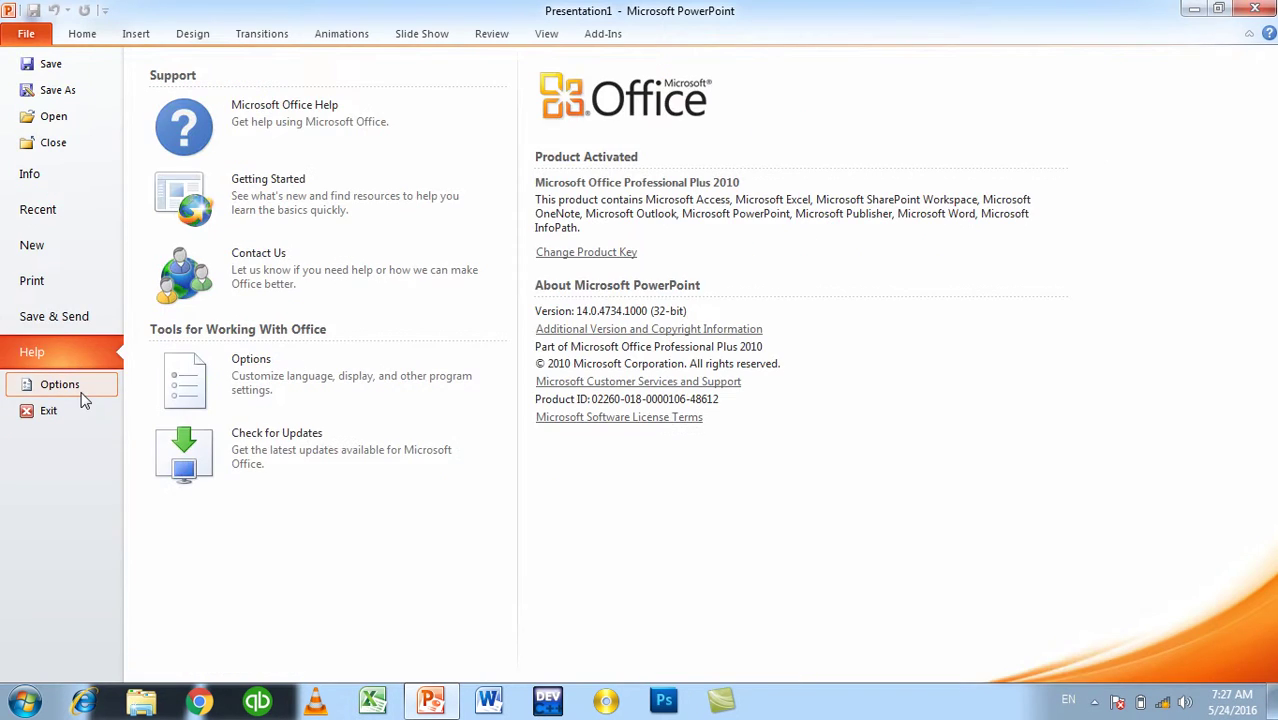
{"action": "left_click", "coordinate": [80, 388]}
{"action": "left_click", "coordinate": [545, 176]}
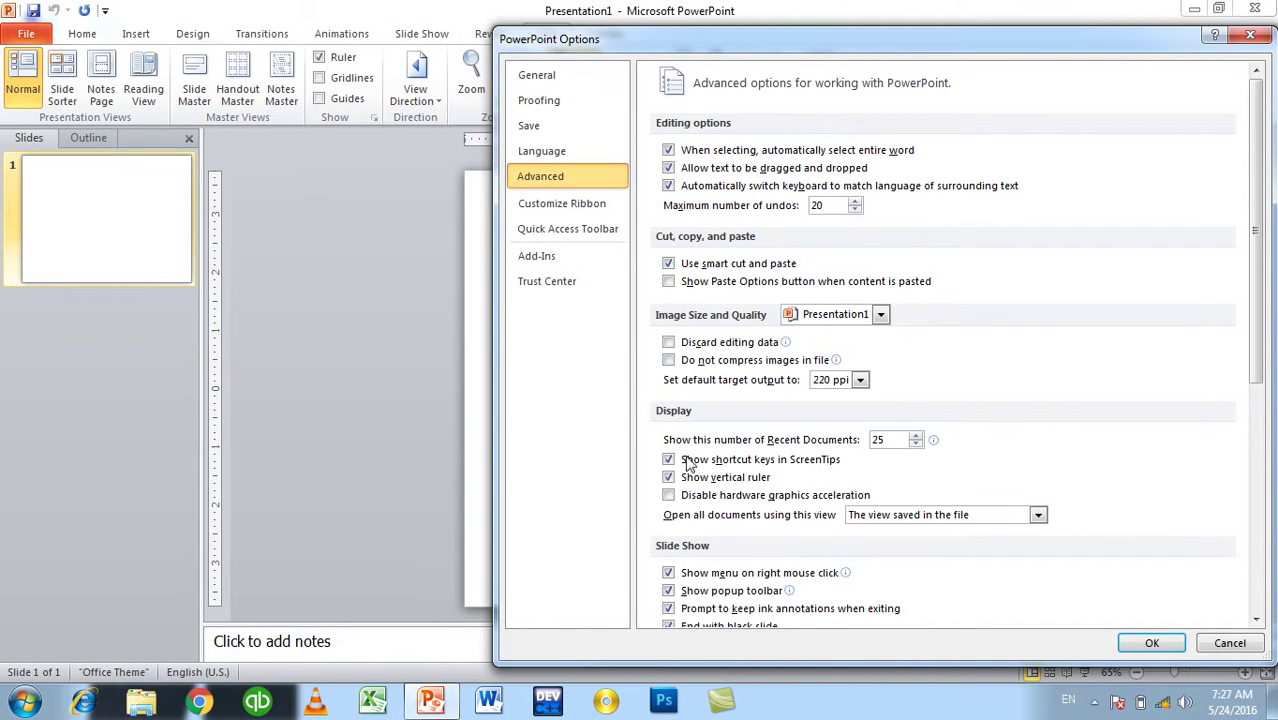
{"action": "left_click", "coordinate": [1142, 643]}
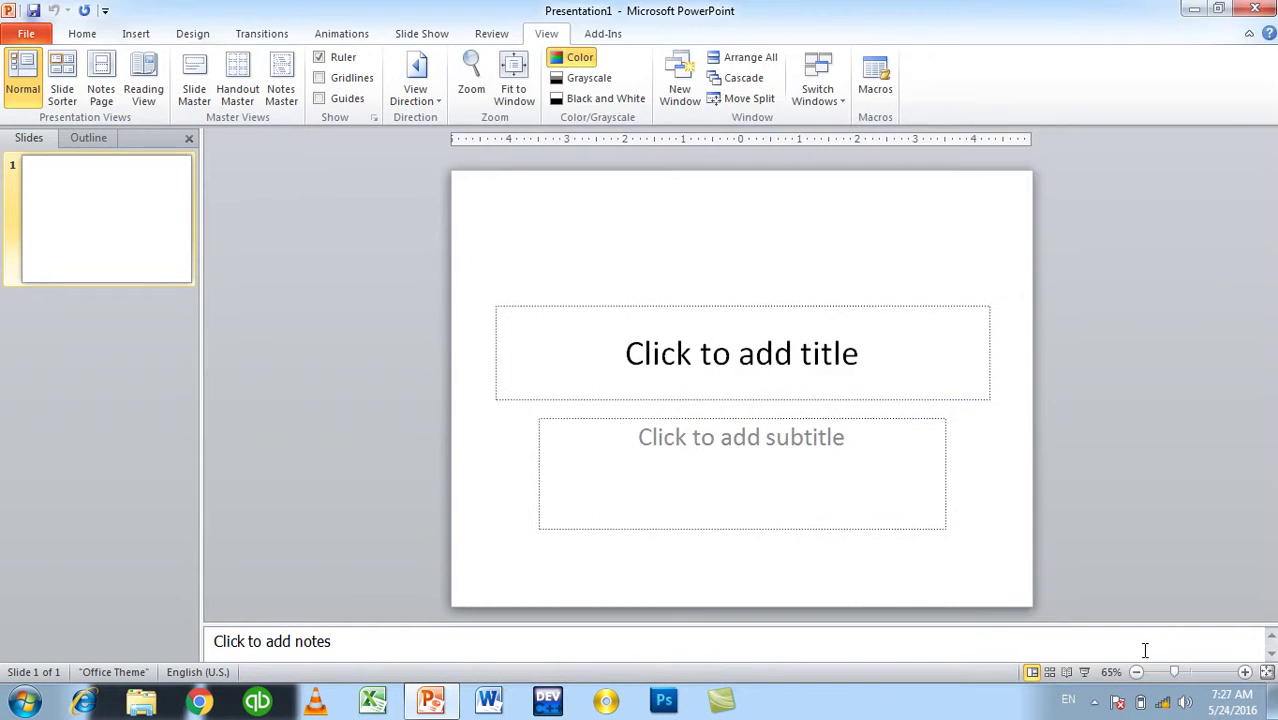